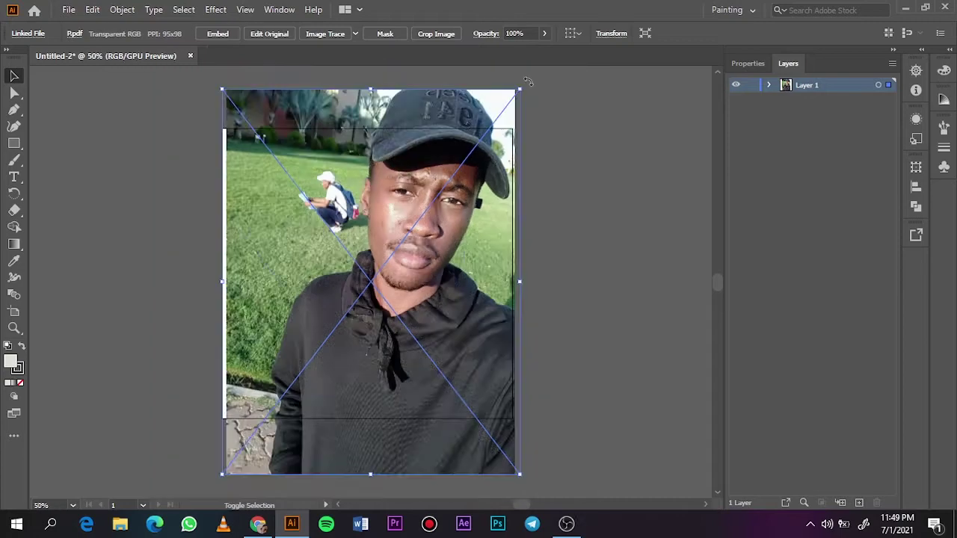
- Move the selfie left and down, tilting it slightly counter-clockwise on the artboard
drag(439, 228, 396, 232)
drag(513, 128, 450, 116)
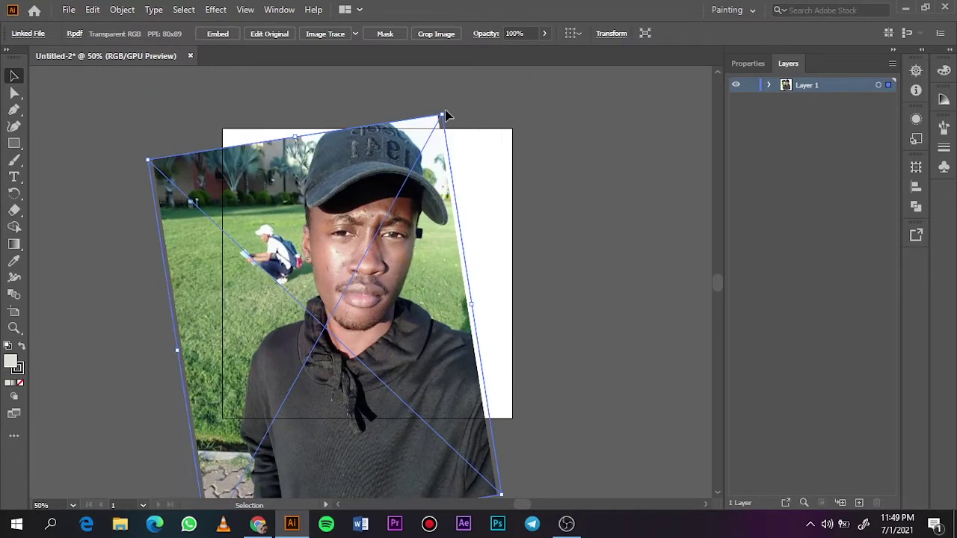
click(467, 151)
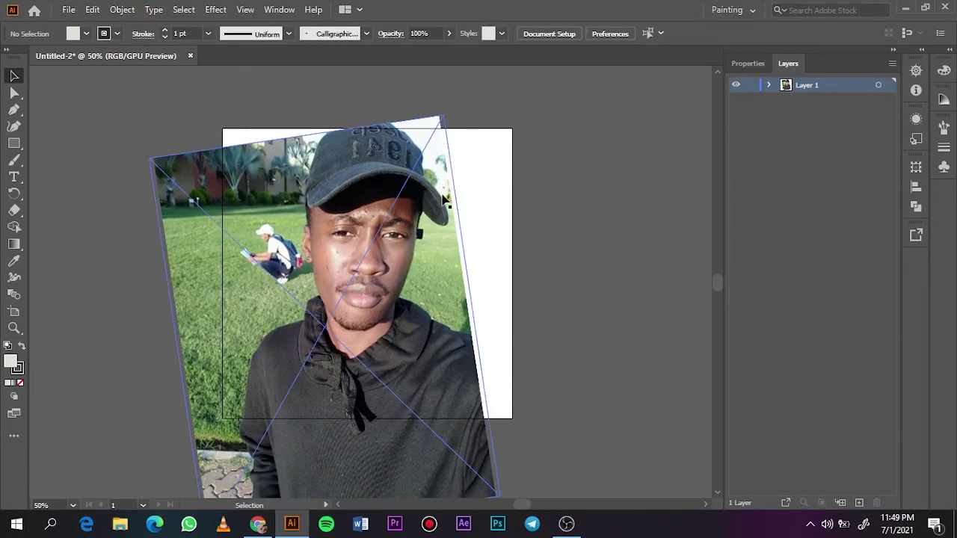
drag(390, 255, 393, 289)
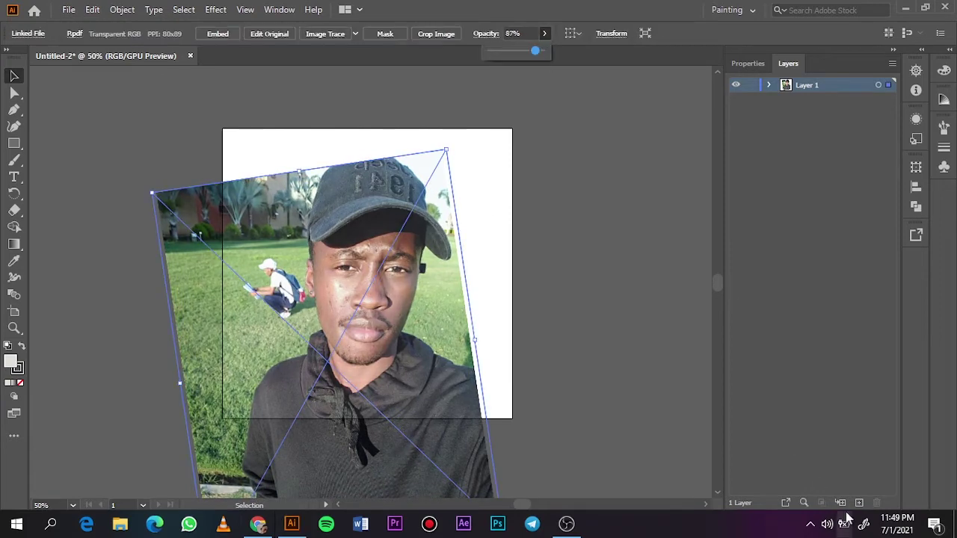
- Lower the photo's opacity to 87% and add Layer 2 above it
click(859, 503)
click(588, 227)
key(ctrl+0)
key(b)
click(366, 33)
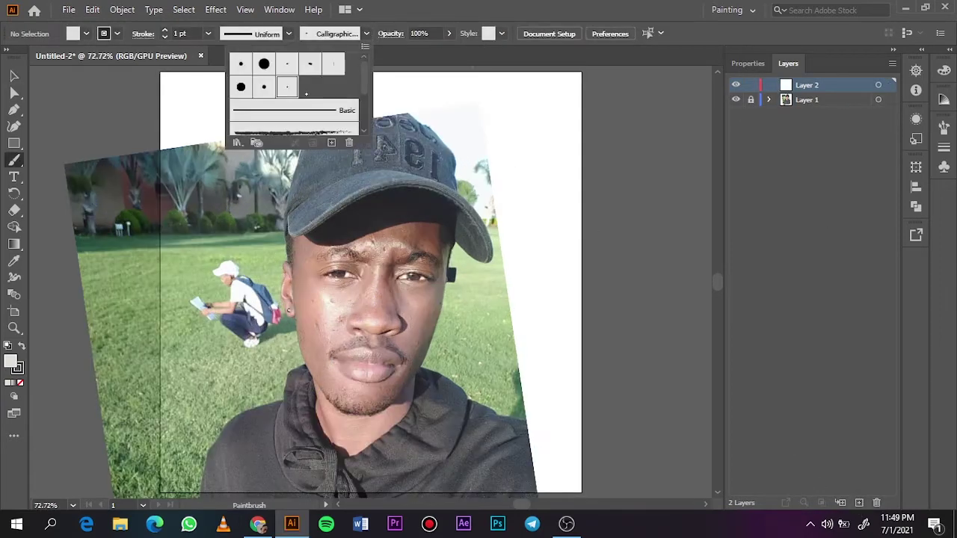
- Set the calligraphic brush to 2 pt size with pressure-based variation
click(331, 142)
drag(356, 346, 353, 346)
click(519, 346)
click(513, 393)
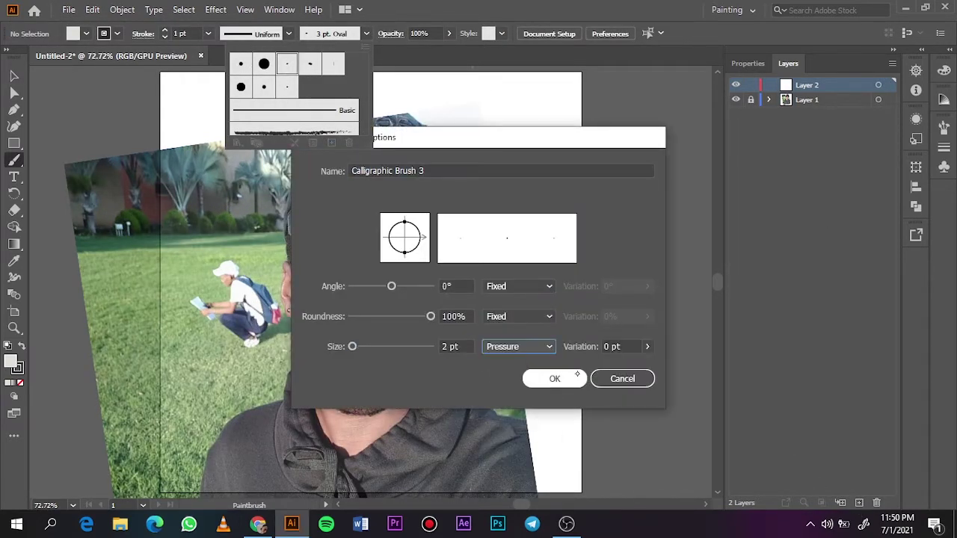
click(523, 317)
click(507, 331)
- Draw a test curve beside the artboard and zoom in to check it
click(568, 378)
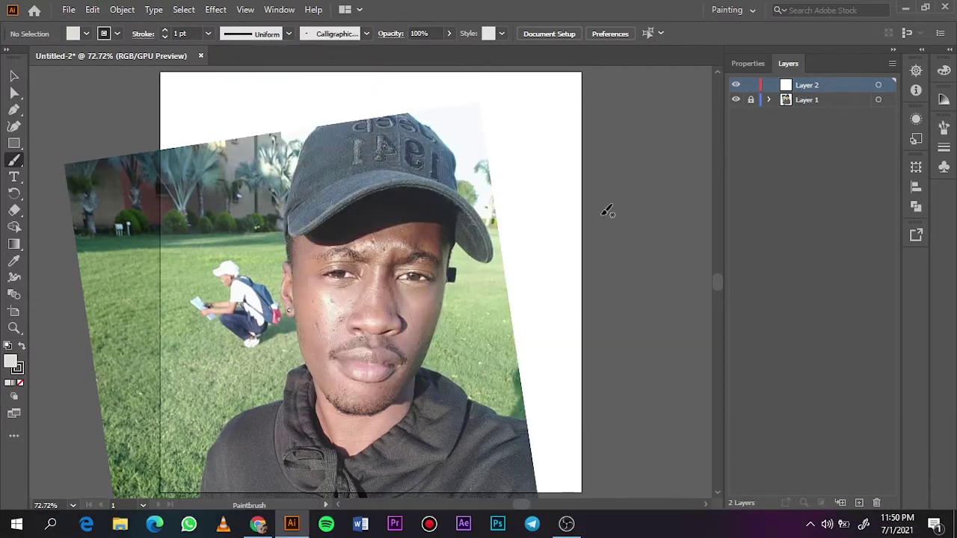
drag(602, 205, 604, 300)
key(ctrl+1)
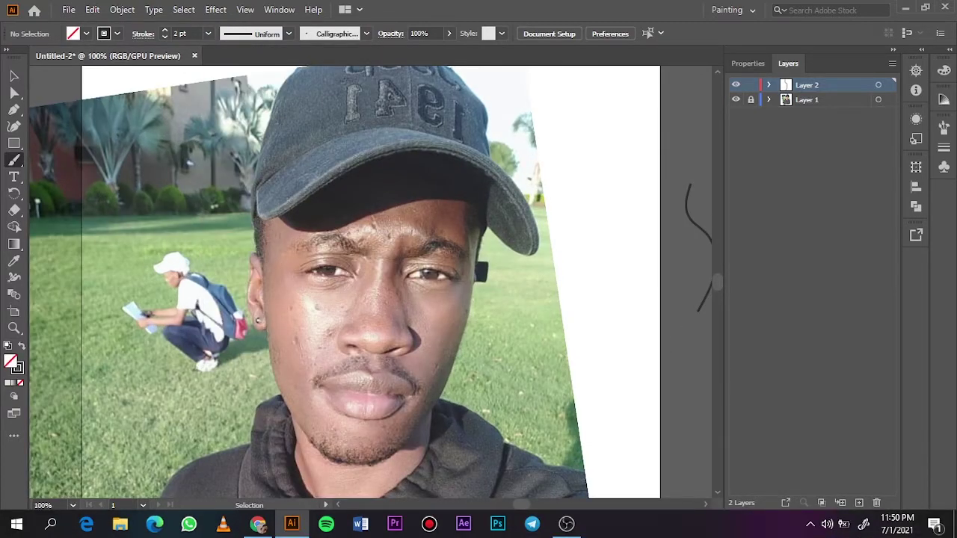
key(ctrl+equal)
scroll(701, 269, down, 10)
scroll(701, 269, up, 6)
scroll(701, 269, down, 1)
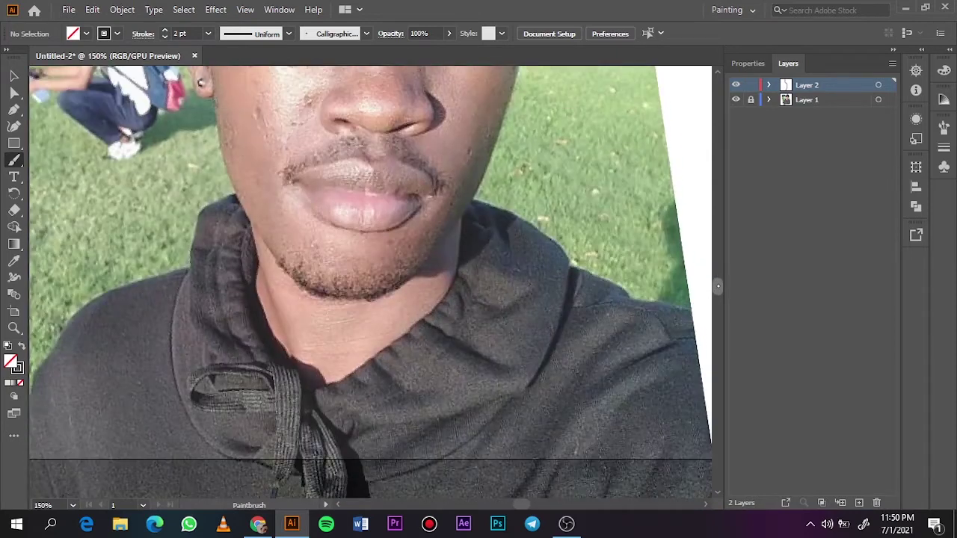
key(ctrl+0)
- Nudge the photo slightly lower, lock Layer 1 and make Layer 2 the drawing layer
key(v)
mouse_move(402, 249)
mouse_down()
mouse_move(397, 263)
mouse_move(513, 303)
mouse_up()
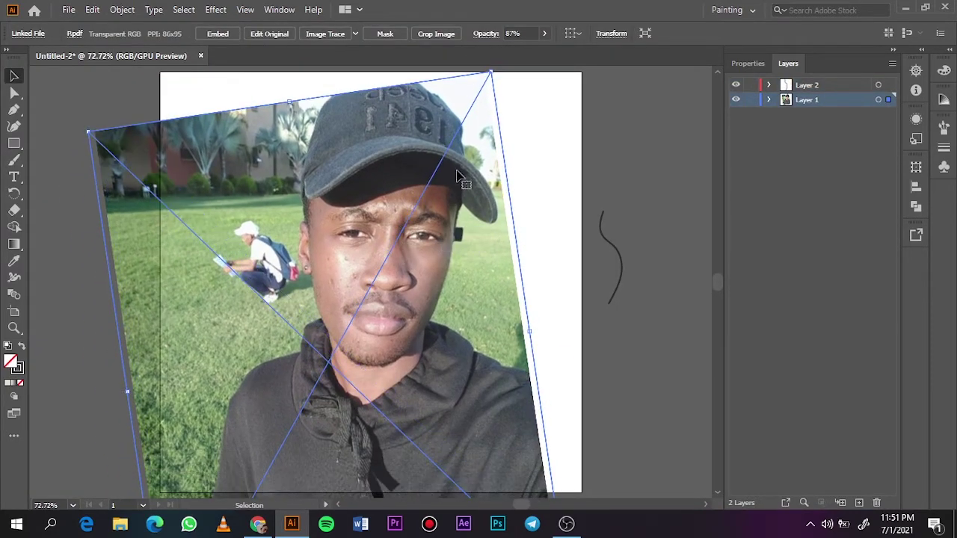
click(751, 99)
key(ctrl+plus)
key(ctrl+plus)
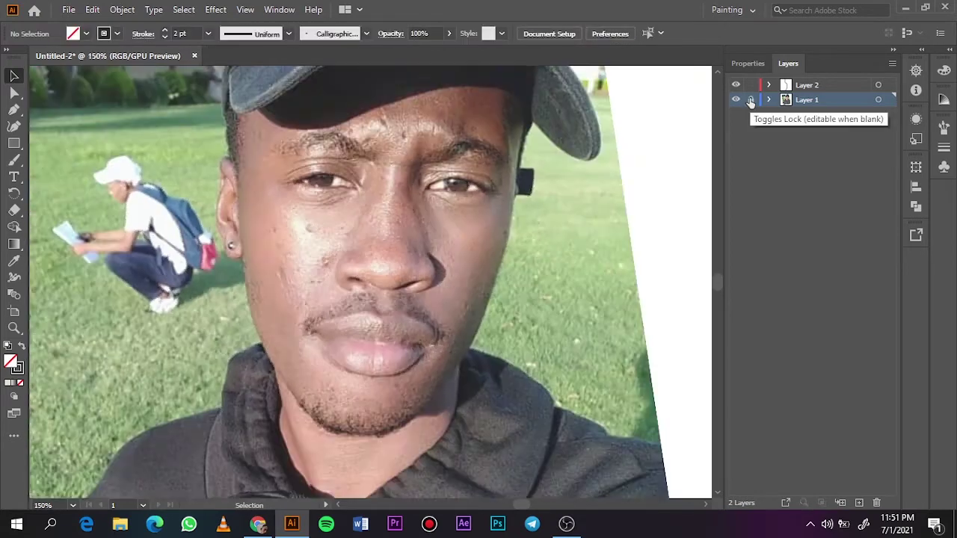
key(b)
click(808, 85)
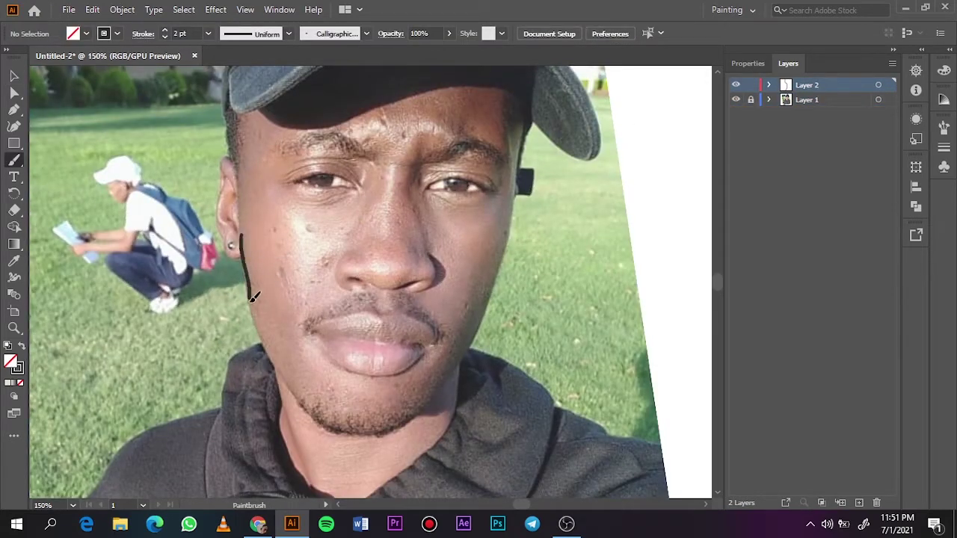
- Trace the left jaw and outline the ear, its inner fold and the earring
drag(252, 297, 303, 408)
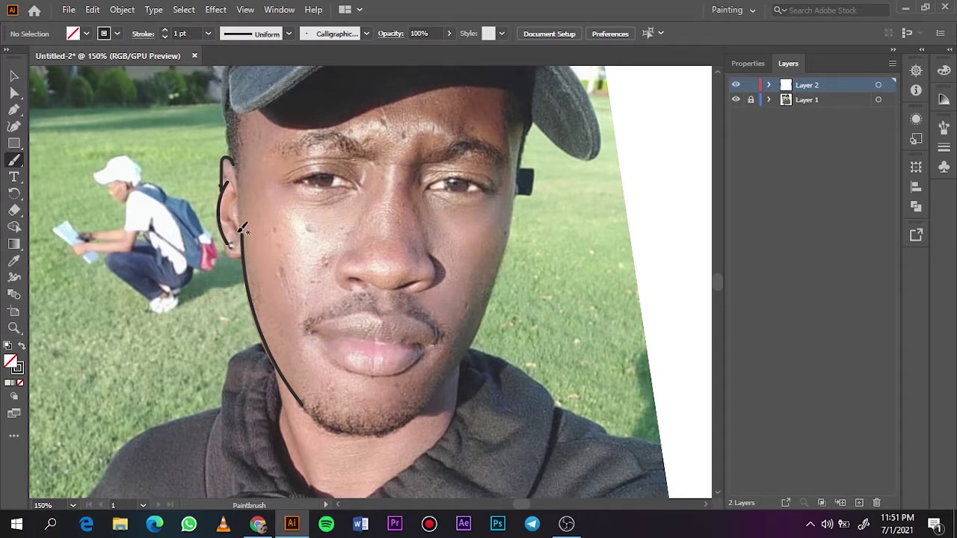
key(z)
drag(216, 230, 247, 229)
key(b)
mouse_move(263, 168)
mouse_down()
mouse_move(218, 168)
mouse_move(266, 294)
mouse_up()
drag(241, 224, 255, 251)
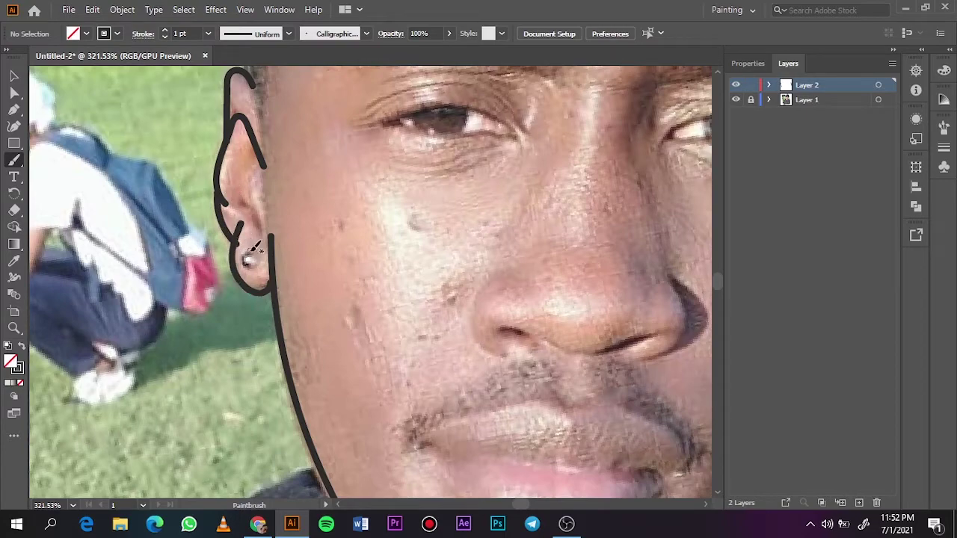
drag(265, 168, 241, 180)
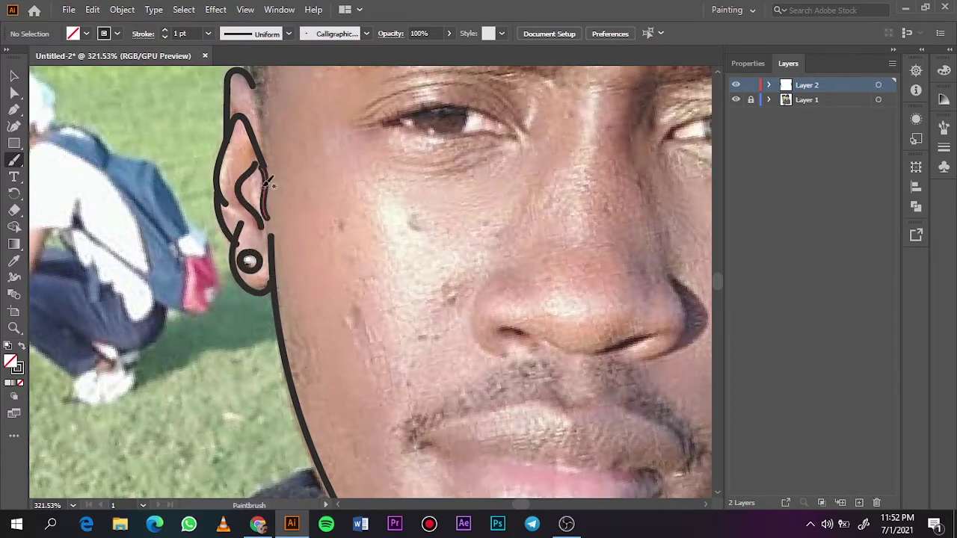
- Trace the right jaw contour down to the chin and draw the chin line
key(z)
scroll(317, 242, down, 8)
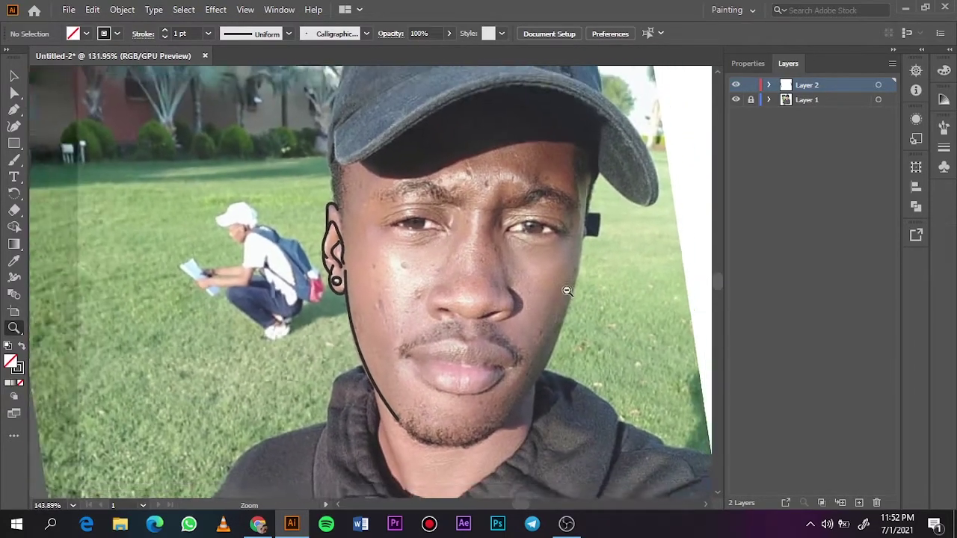
scroll(567, 291, up, 2)
scroll(711, 280, up, 3)
scroll(716, 272, down, 3)
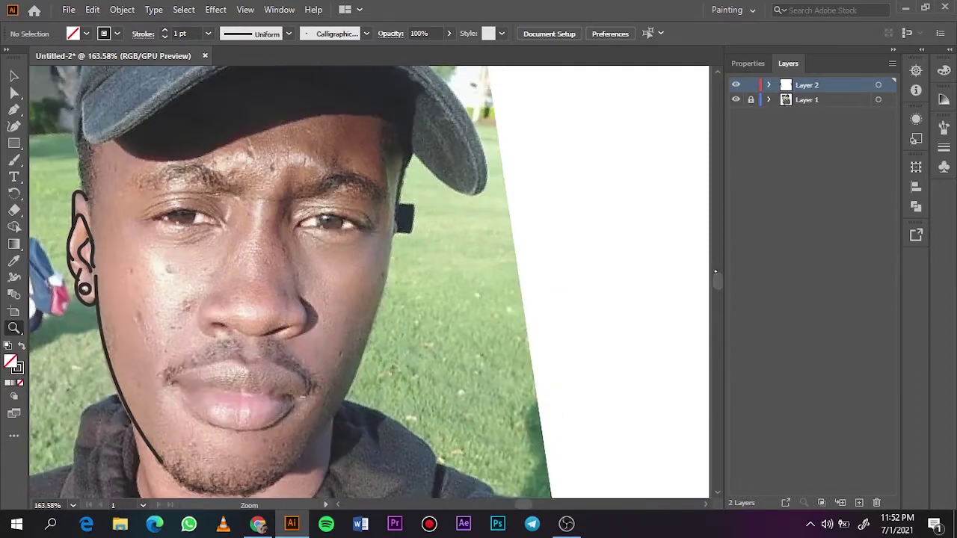
key(b)
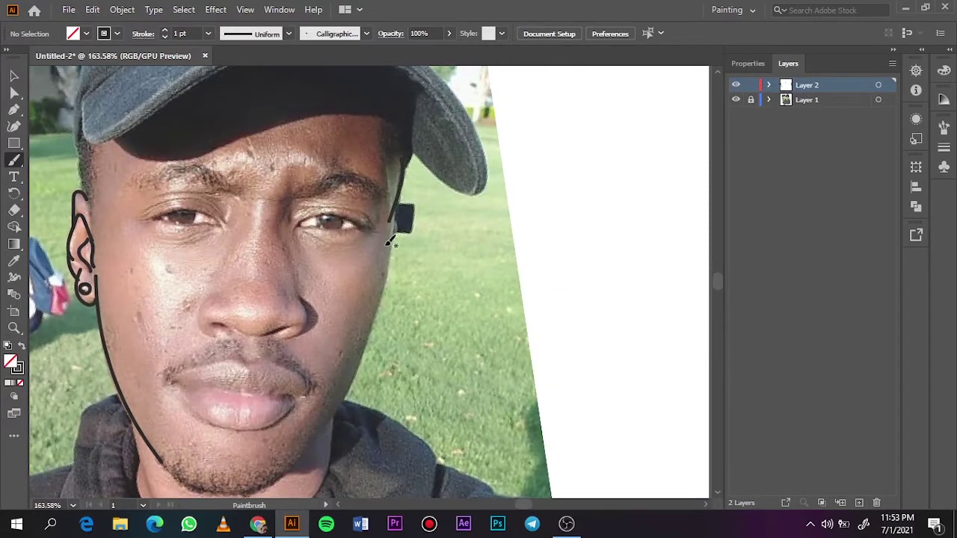
scroll(663, 173, down, 1)
scroll(717, 281, down, 2)
scroll(716, 282, down, 1)
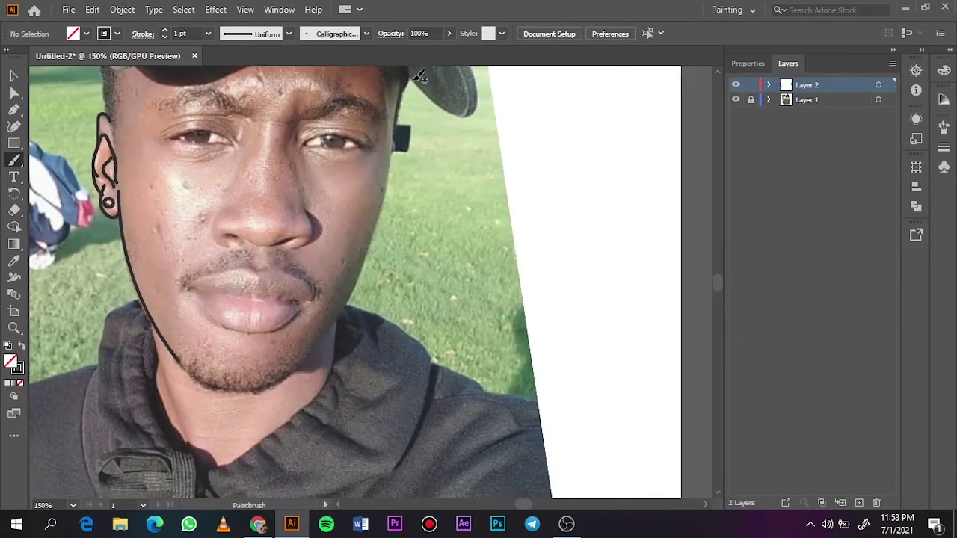
drag(341, 318, 297, 374)
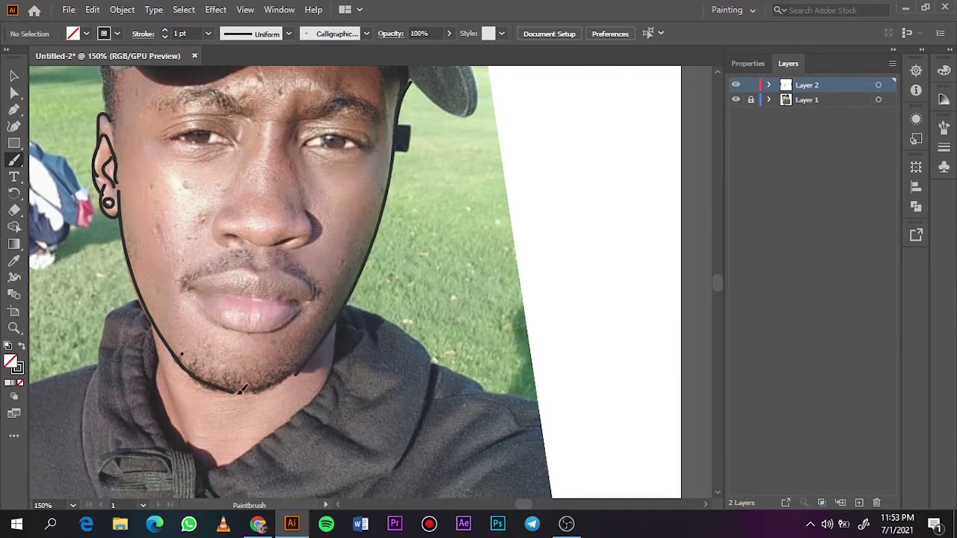
key(ctrl+plus)
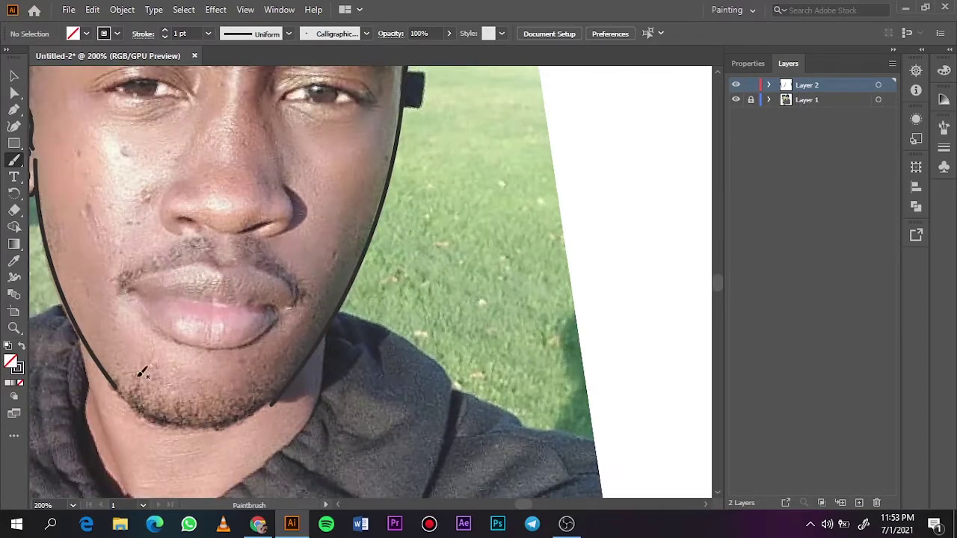
scroll(153, 359, up, 2)
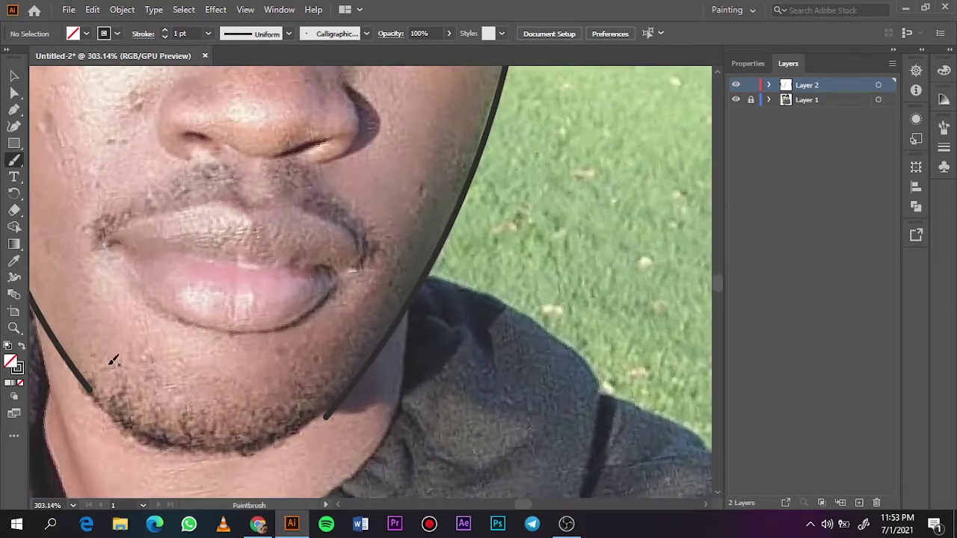
drag(82, 374, 336, 406)
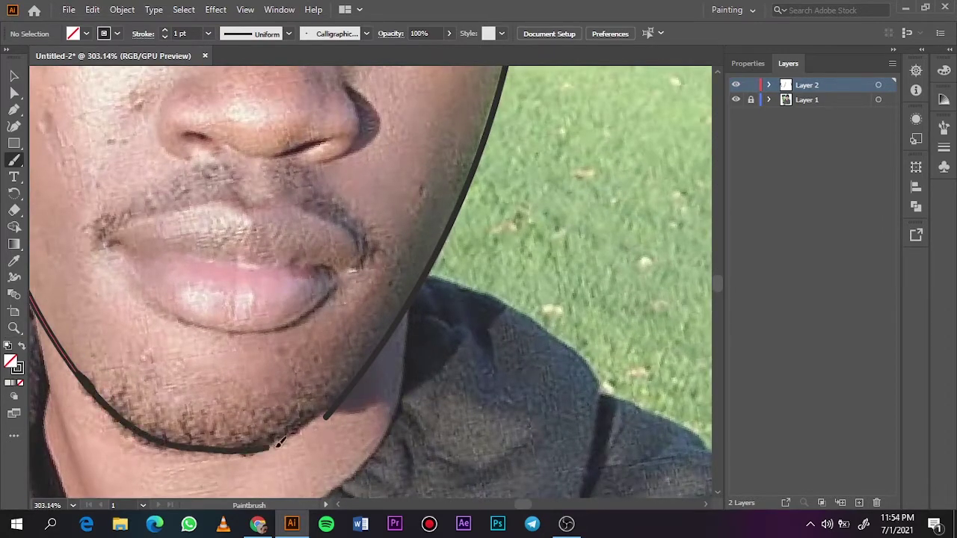
- Outline the lower lip out to the right corner, redrawing one bad stroke
scroll(521, 504, left, 5)
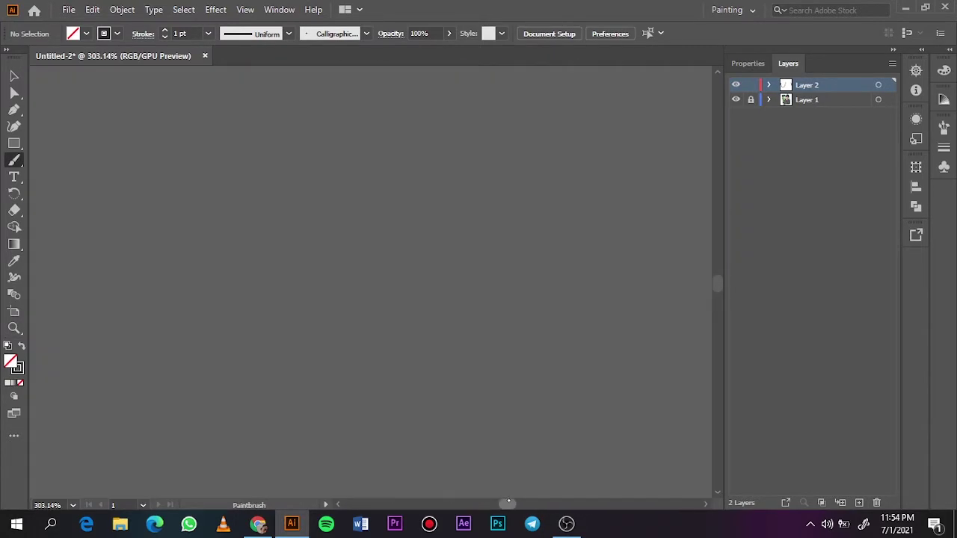
scroll(521, 504, right, 5)
drag(105, 241, 336, 278)
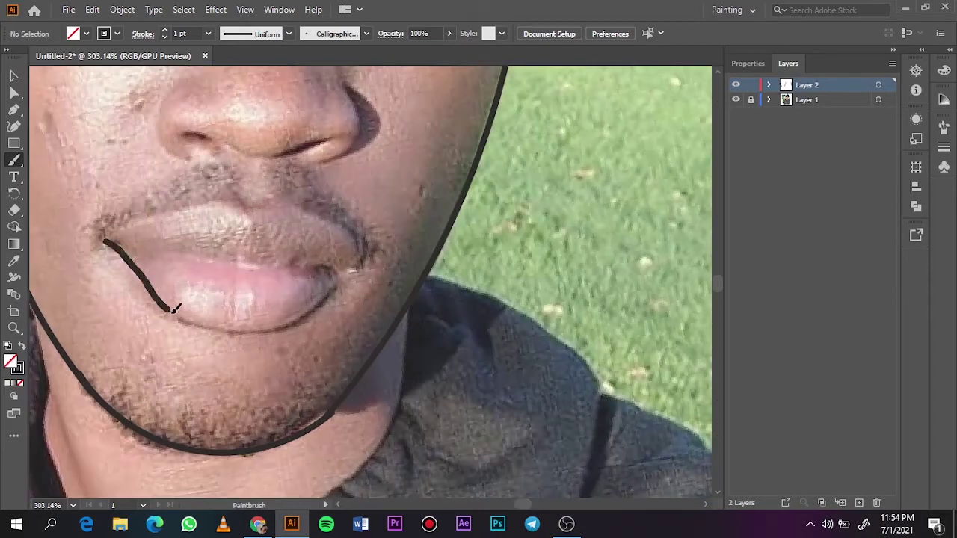
key(ctrl+z)
drag(105, 241, 281, 326)
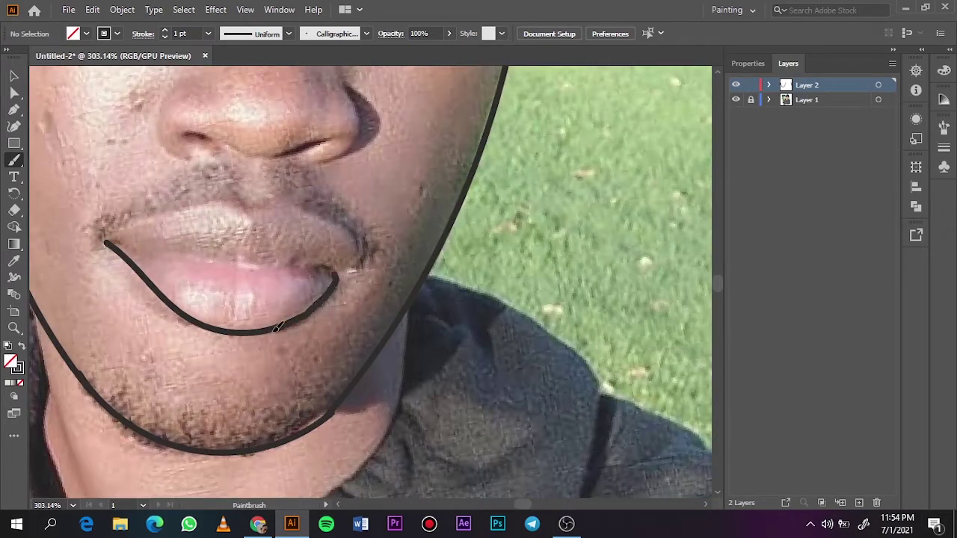
drag(110, 241, 336, 265)
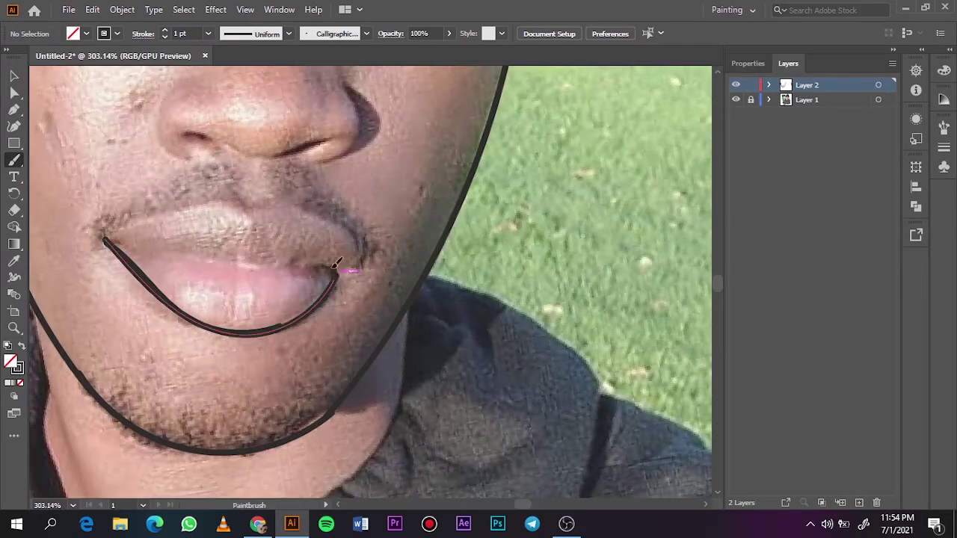
- Trace the upper lip and the line where the lips meet
drag(222, 200, 342, 267)
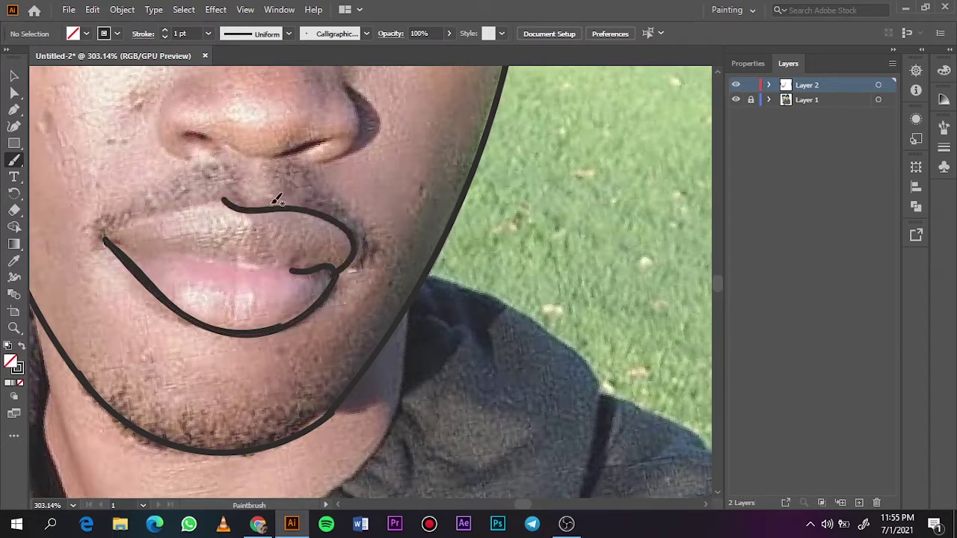
scroll(513, 506, left, 5)
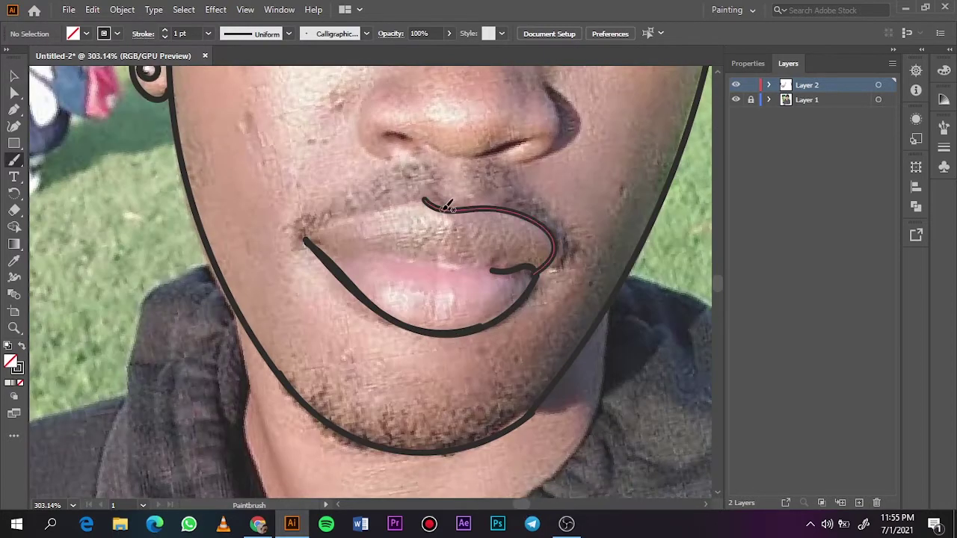
mouse_move(377, 207)
mouse_down()
mouse_move(305, 236)
mouse_move(475, 263)
mouse_up()
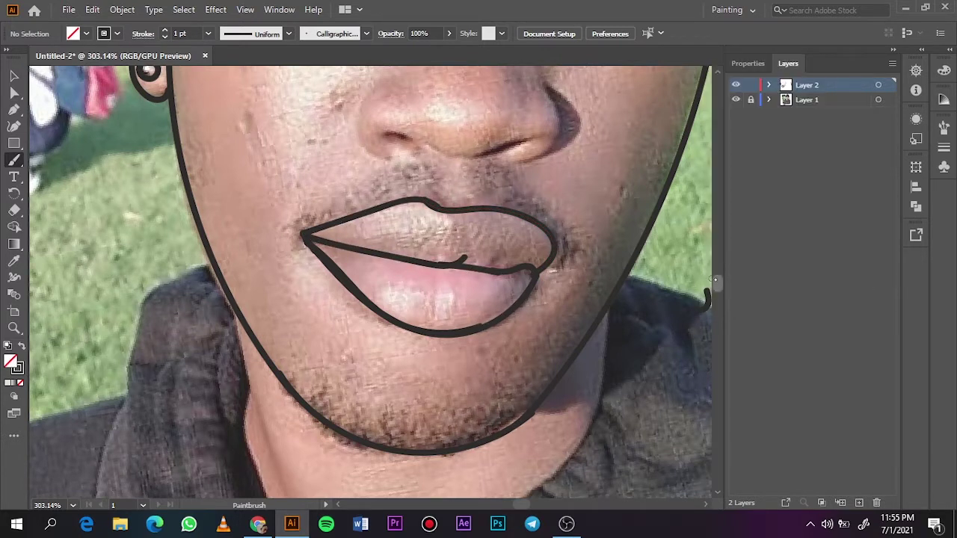
drag(706, 288, 703, 306)
- Outline the left and right sides of the nose and the nostril line beneath
scroll(718, 285, up, 5)
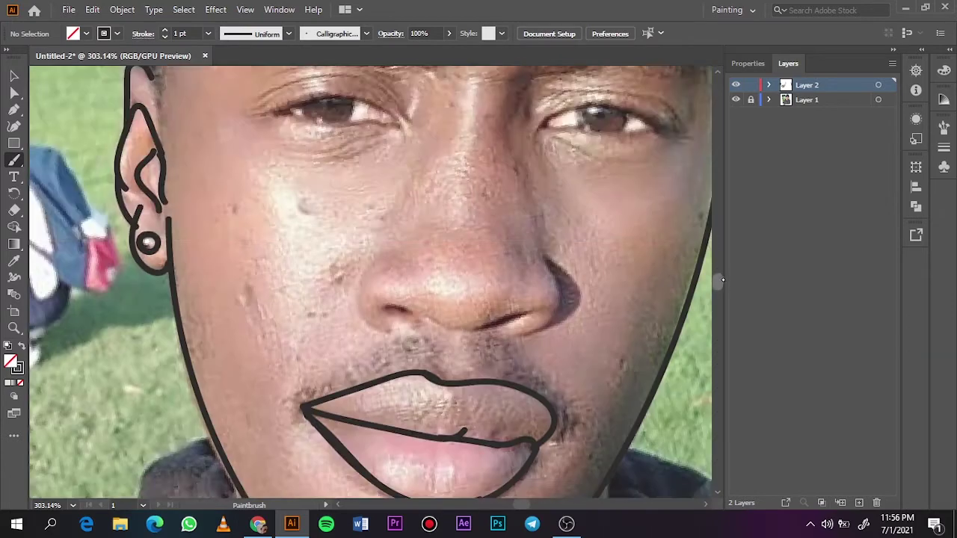
drag(361, 264, 394, 330)
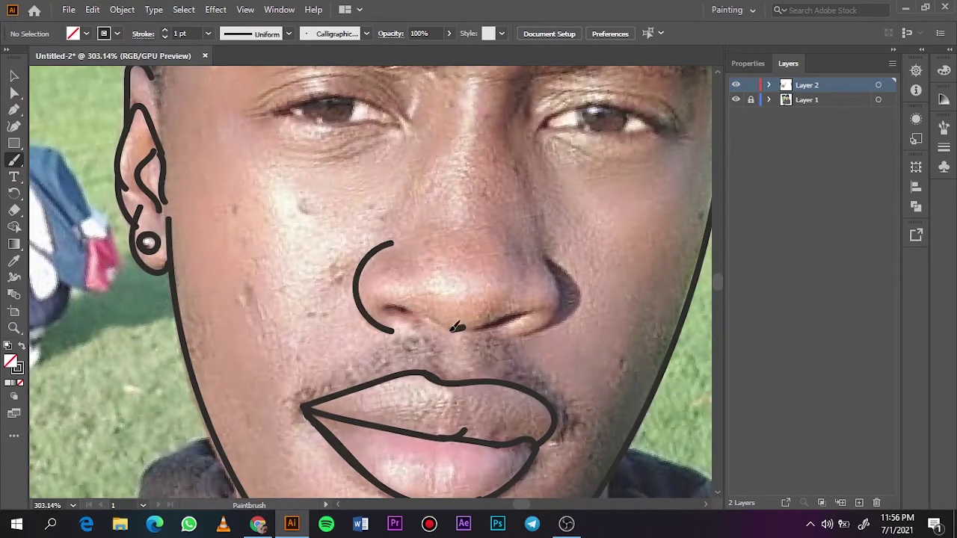
drag(465, 329, 383, 313)
mouse_move(446, 319)
mouse_down()
mouse_move(466, 329)
mouse_move(549, 247)
mouse_up()
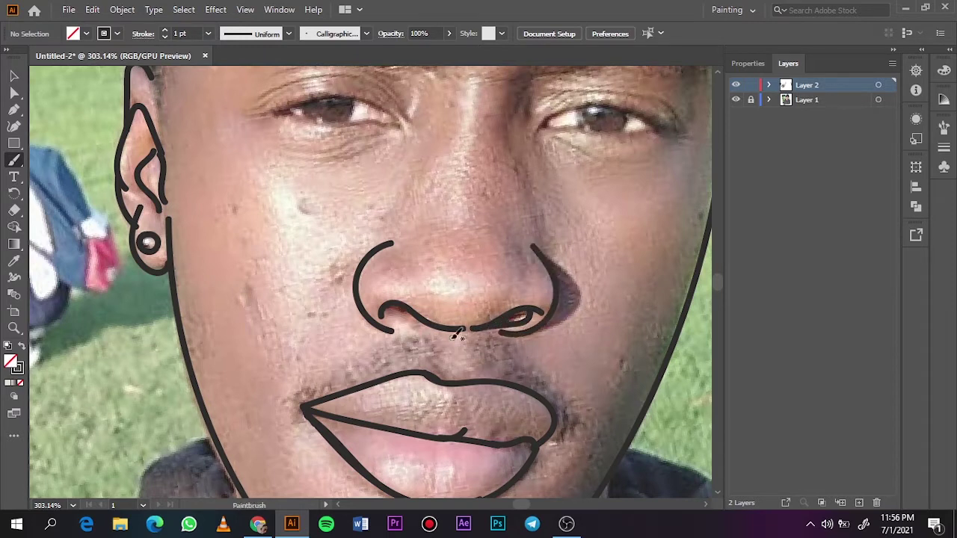
key(ctrl+z)
key(ctrl+z)
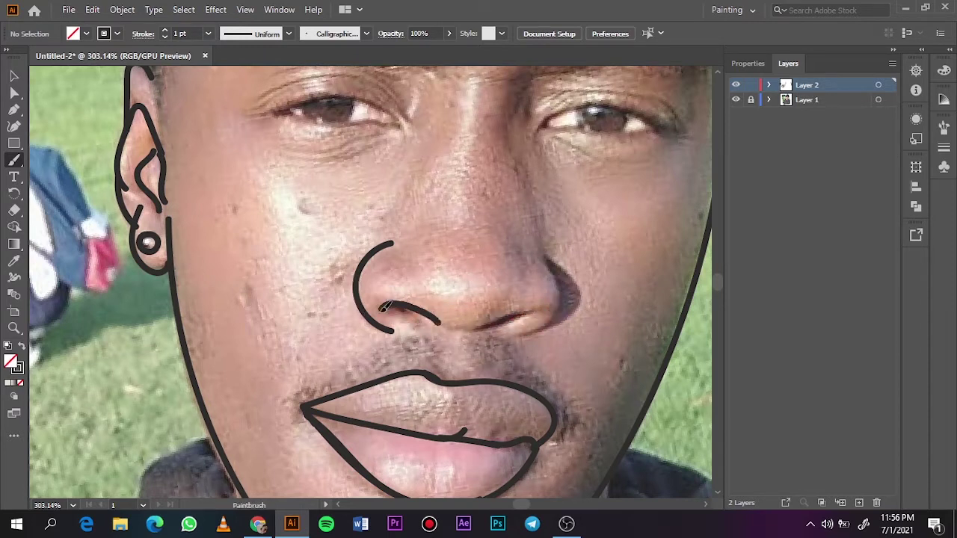
drag(380, 308, 441, 319)
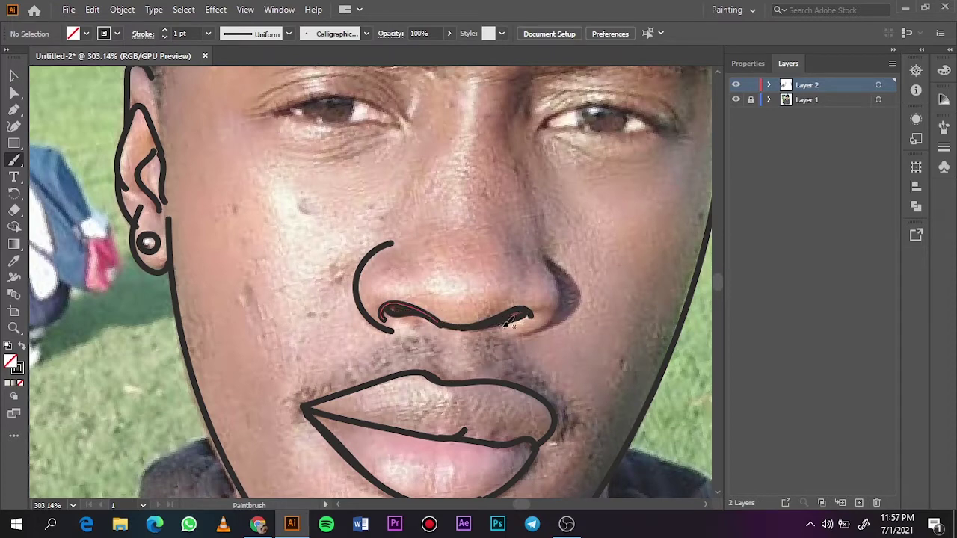
key(ctrl+z)
mouse_move(532, 240)
mouse_down()
mouse_move(545, 249)
mouse_move(502, 331)
mouse_up()
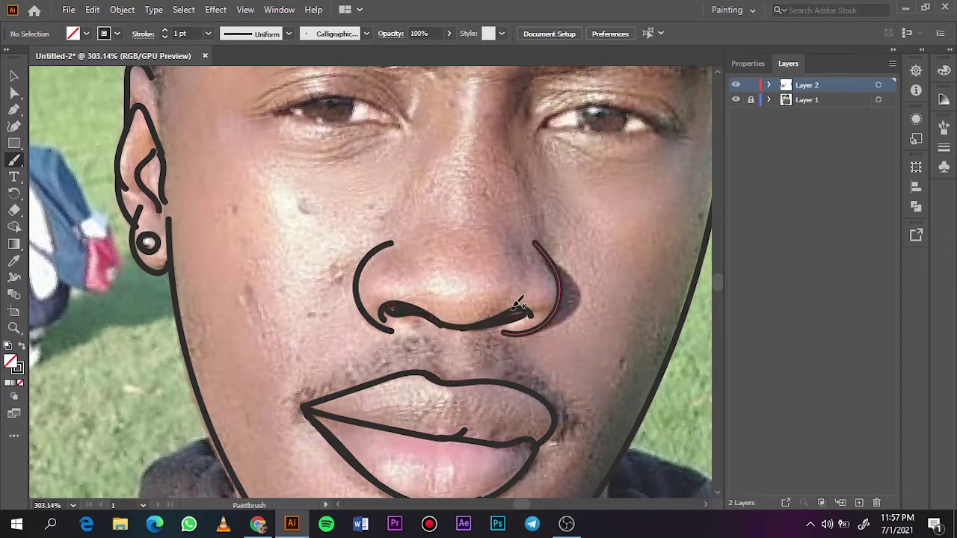
- Add two short strokes along the nose bridge and select them
scroll(716, 280, up, 2)
mouse_move(541, 193)
mouse_down()
mouse_move(556, 195)
mouse_move(509, 219)
mouse_up()
drag(449, 172, 452, 201)
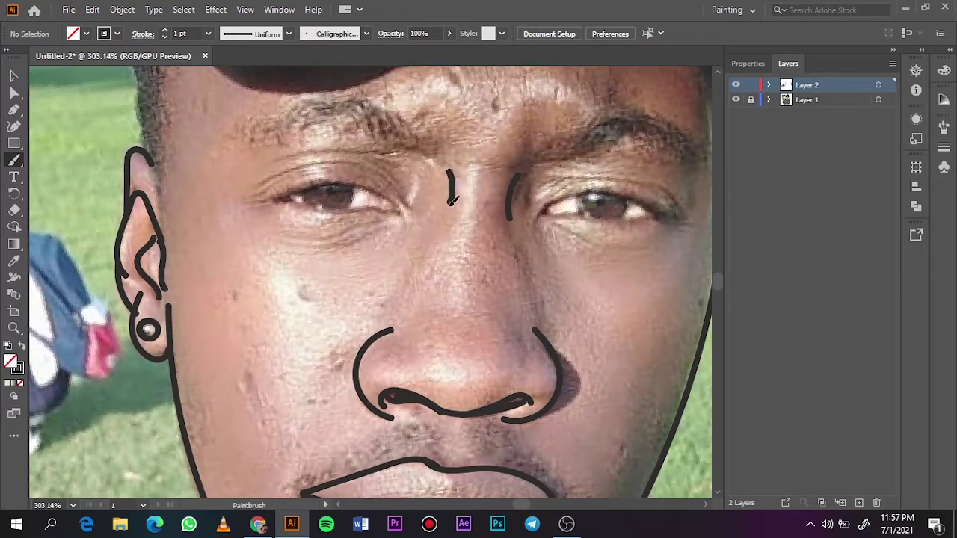
key(v)
drag(430, 153, 534, 224)
- Make the nose-bridge strokes thinner and set the brush weight to 0.75 pt
click(208, 33)
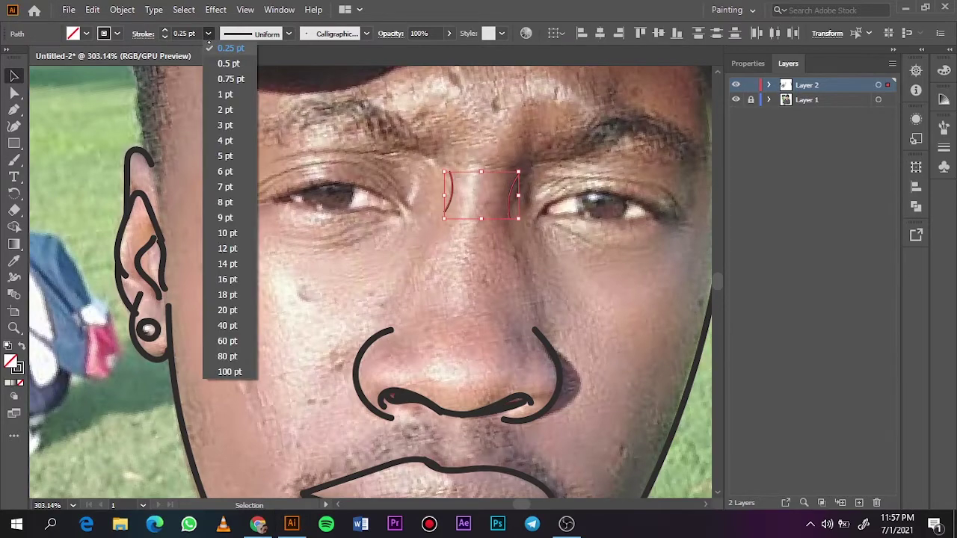
click(224, 80)
click(427, 270)
key(b)
click(208, 33)
click(224, 78)
- Zoom to the left eye and outline its upper and lower lids
key(z)
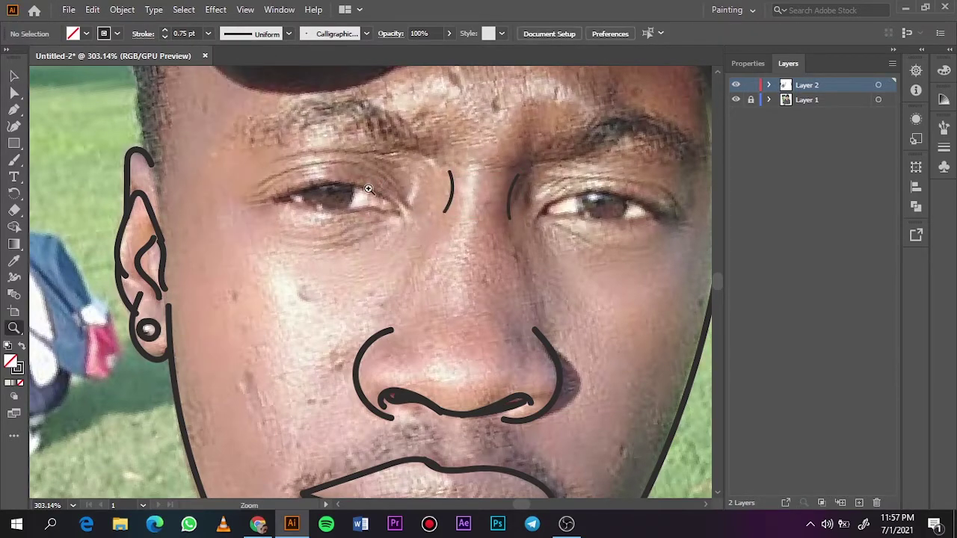
mouse_move(344, 193)
mouse_down()
mouse_move(381, 193)
mouse_move(343, 193)
mouse_up()
key(b)
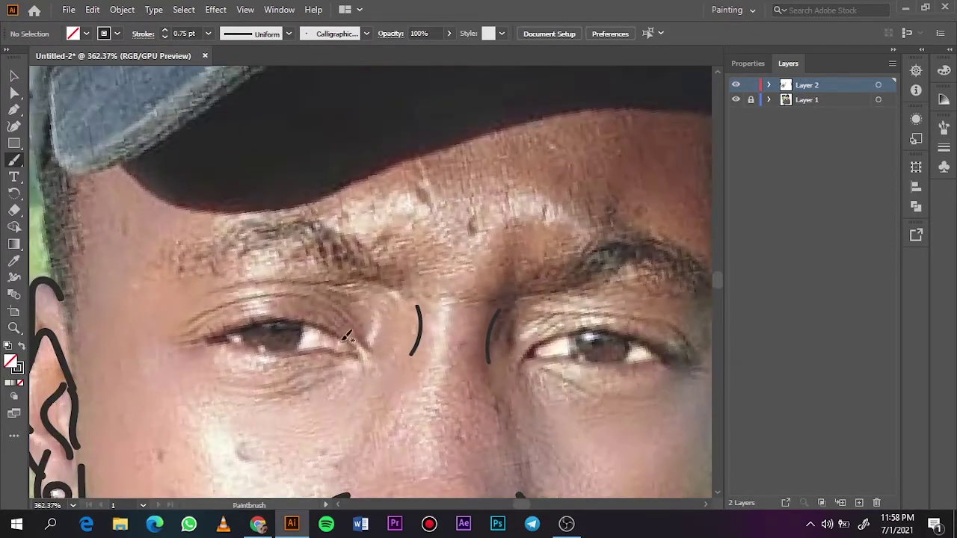
mouse_move(354, 337)
mouse_down()
mouse_move(192, 340)
mouse_move(361, 355)
mouse_move(188, 340)
mouse_up()
key(ctrl+z)
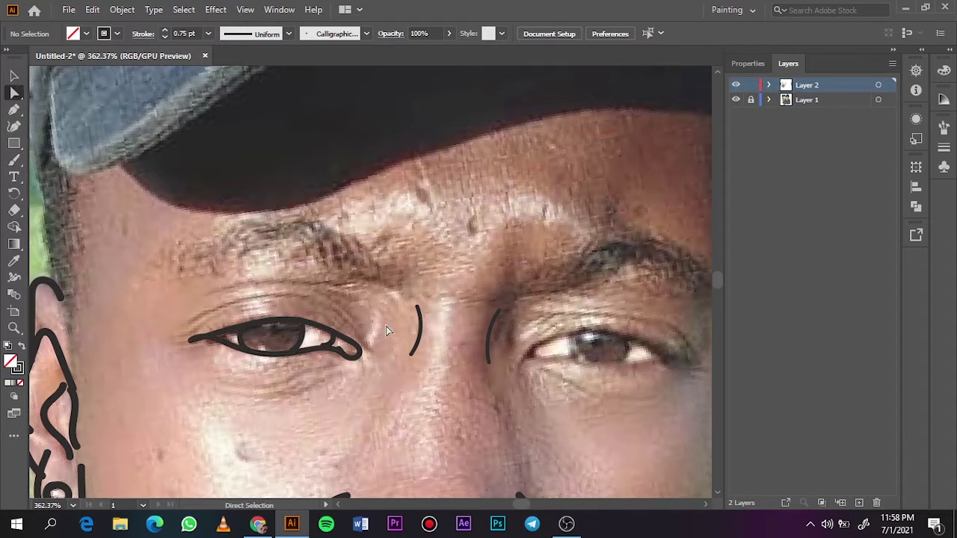
mouse_move(352, 327)
mouse_down()
mouse_move(327, 327)
mouse_move(338, 345)
mouse_up()
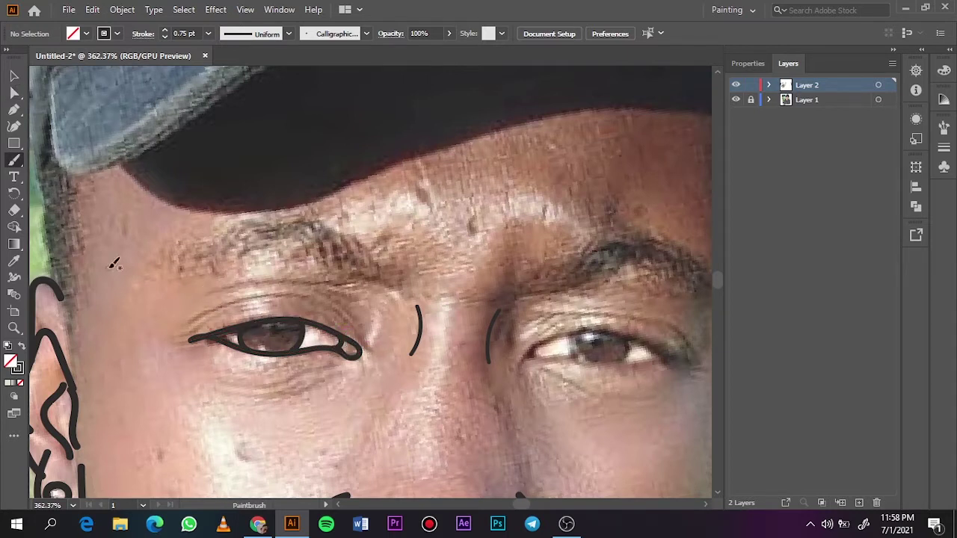
- Add 0.5 pt crease lines above and below the left eye
click(208, 33)
click(224, 59)
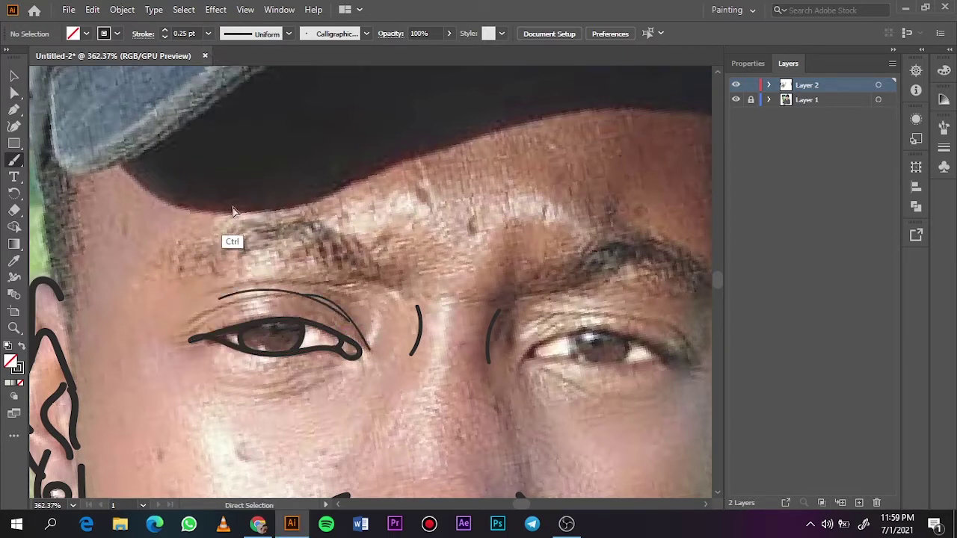
key(ctrl+z)
click(208, 33)
click(224, 63)
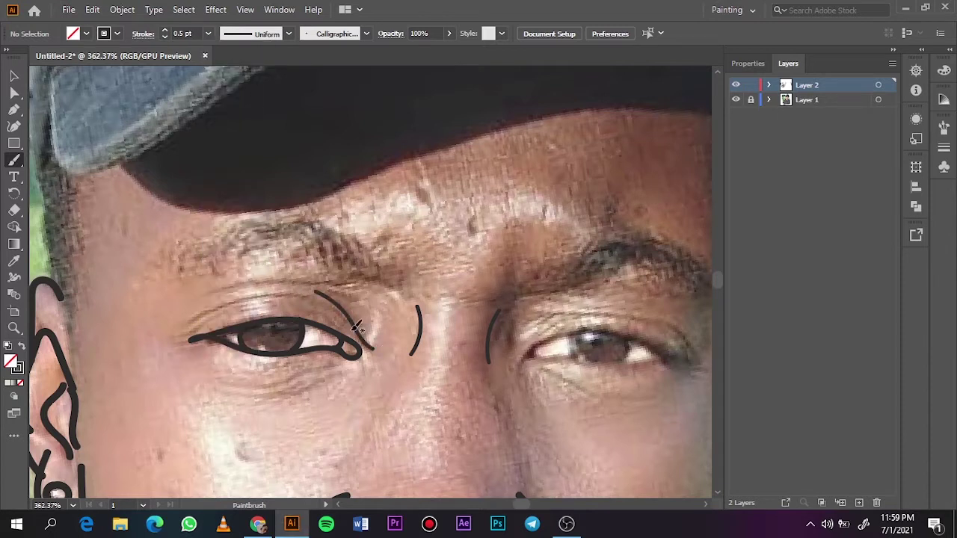
drag(359, 327, 370, 347)
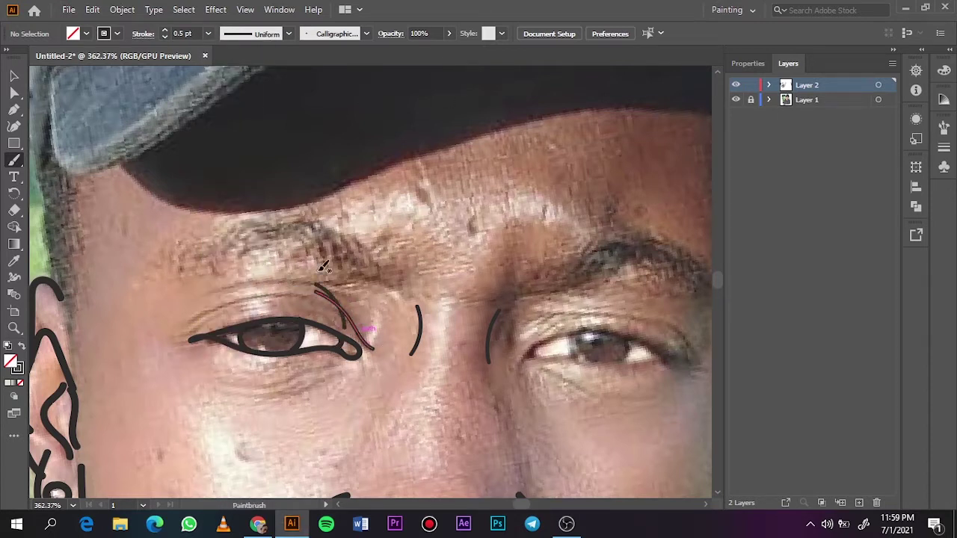
drag(191, 323, 340, 307)
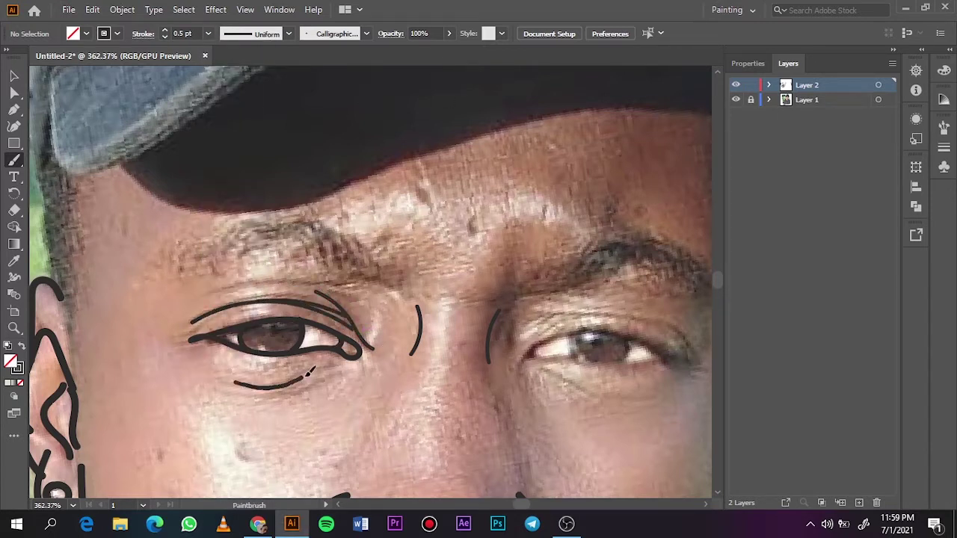
drag(254, 394, 340, 365)
drag(202, 292, 329, 279)
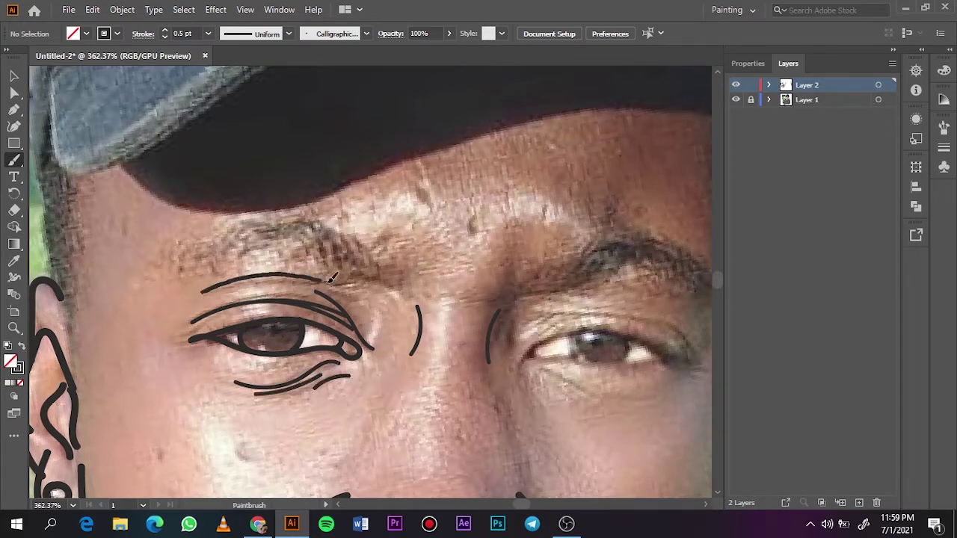
- Zoom to the right eye and outline it with a 0.75 pt stroke
key(ctrl+0)
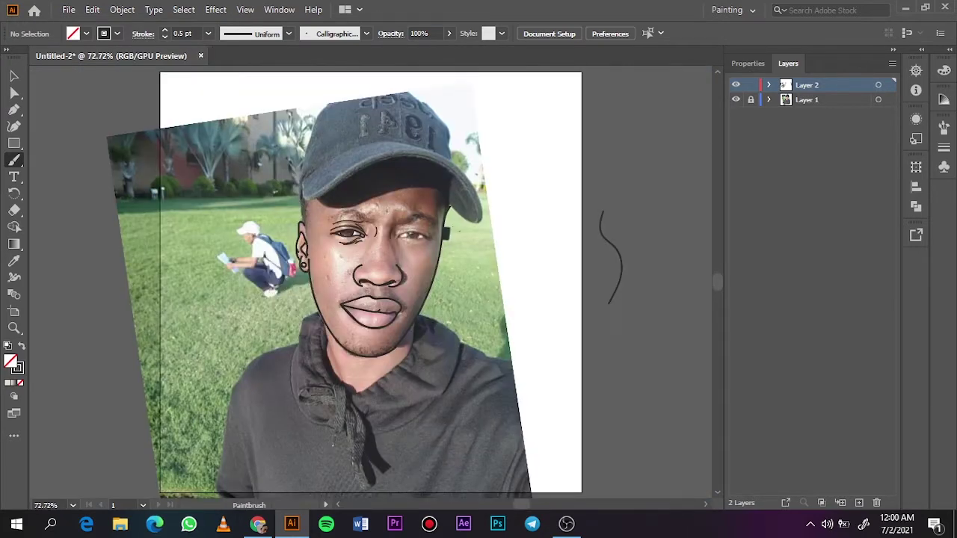
key(z)
drag(381, 228, 449, 227)
key(b)
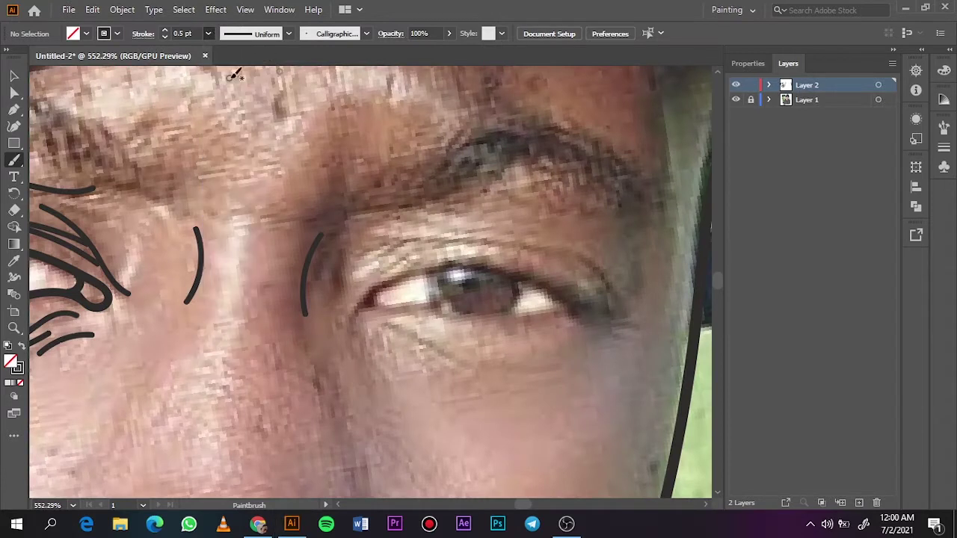
click(164, 30)
mouse_move(394, 279)
mouse_down()
mouse_move(473, 318)
mouse_move(588, 316)
mouse_move(365, 301)
mouse_up()
key(ctrl+z)
mouse_move(447, 277)
mouse_down()
mouse_move(374, 284)
mouse_move(554, 302)
mouse_move(445, 307)
mouse_move(523, 278)
mouse_up()
key(ctrl+z)
ctrl+click(523, 278)
- Add 0.5 pt crease strokes around the right eye, then hide the photo
mouse_move(365, 265)
mouse_down()
mouse_move(391, 234)
mouse_move(401, 238)
mouse_up()
mouse_move(383, 235)
mouse_down()
mouse_move(449, 241)
mouse_move(607, 290)
mouse_up()
drag(389, 323, 471, 365)
drag(420, 342, 553, 385)
drag(403, 225, 501, 215)
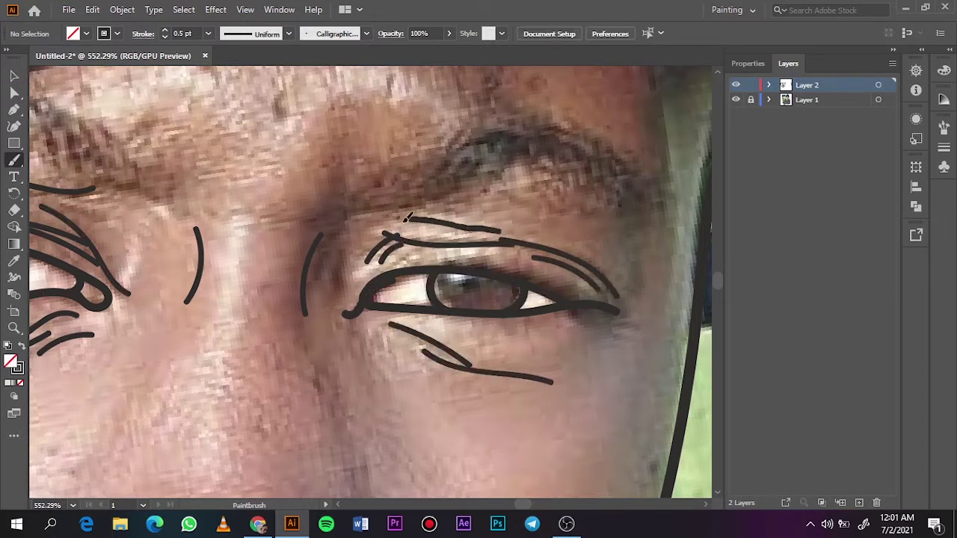
drag(384, 201, 444, 226)
drag(350, 223, 395, 199)
key(ctrl+0)
click(735, 100)
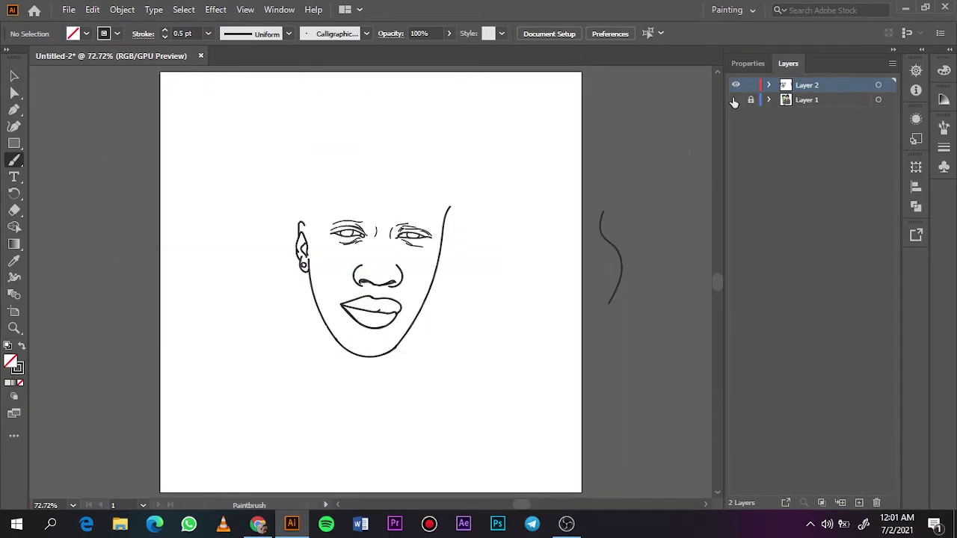
- Show the photo again, zoom to the chin and draw a thin 0.25 pt neck line
click(736, 99)
click(208, 33)
click(225, 98)
key(z)
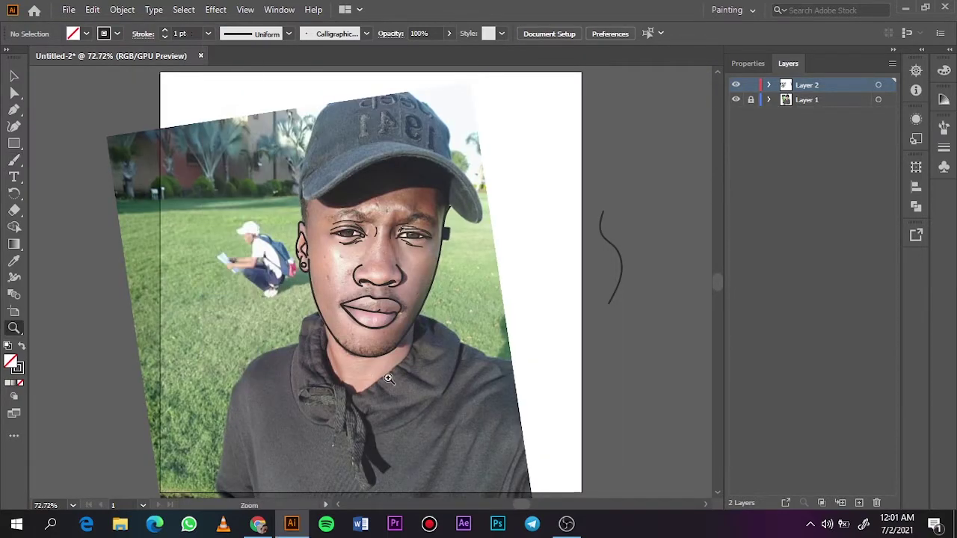
mouse_move(392, 398)
mouse_down()
mouse_move(395, 309)
mouse_move(367, 247)
mouse_move(448, 335)
mouse_up()
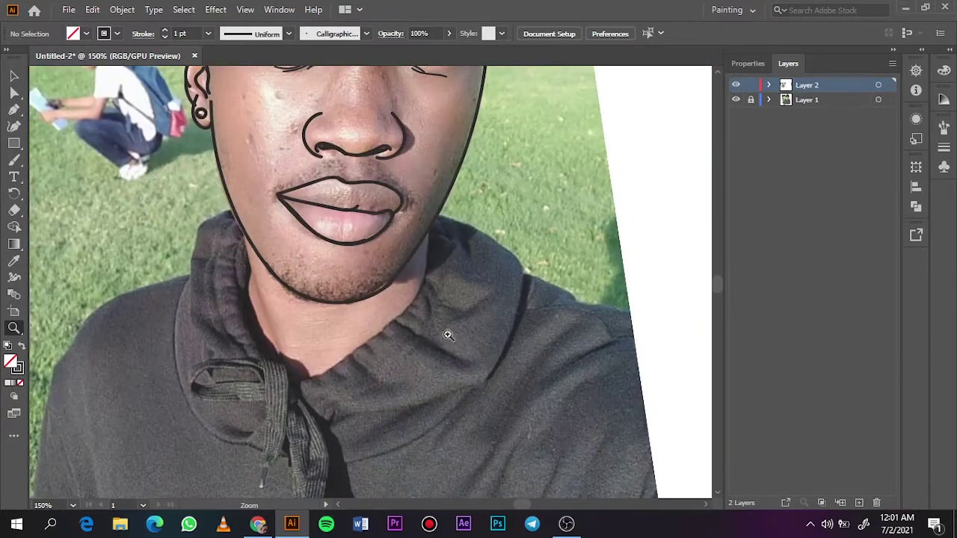
drag(386, 357, 320, 288)
key(b)
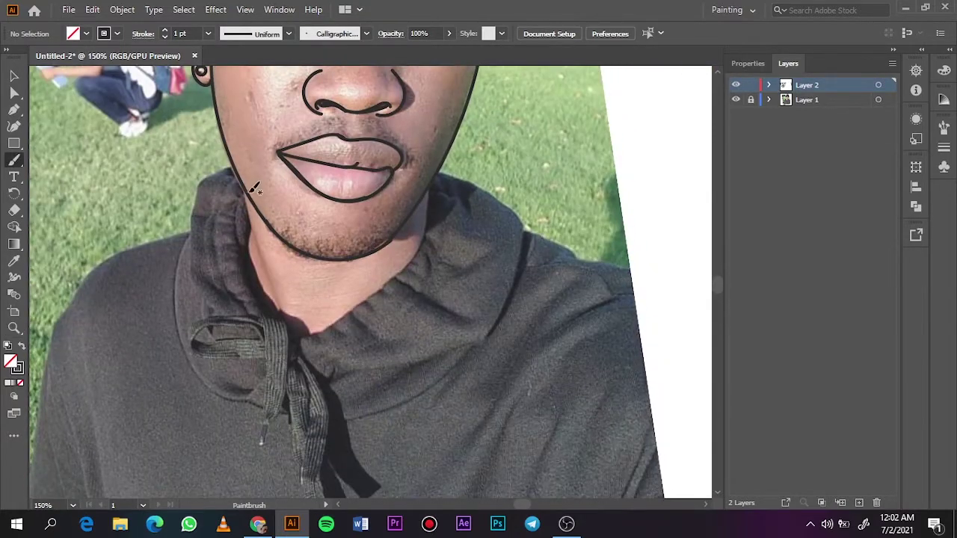
key(z)
drag(278, 267, 263, 238)
key(b)
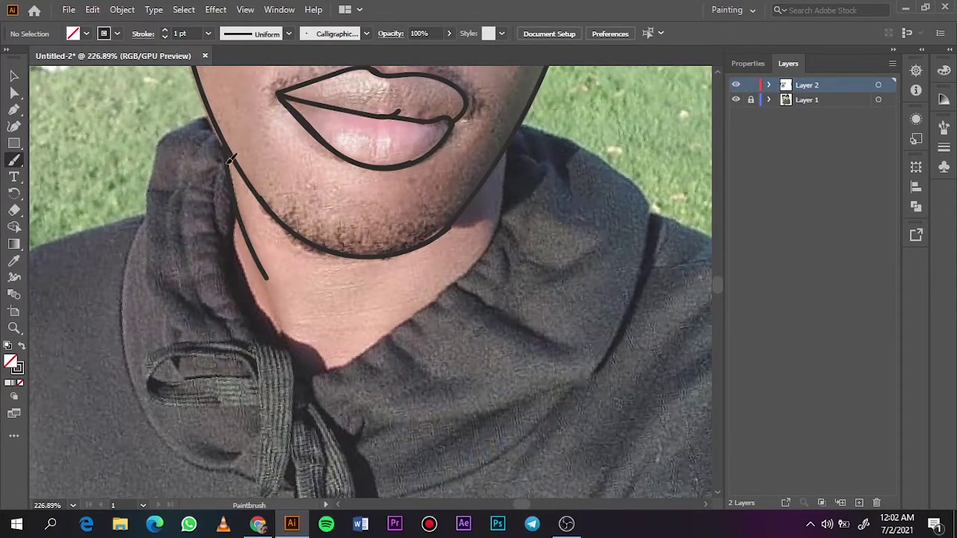
key(bracketleft)
drag(269, 199, 272, 227)
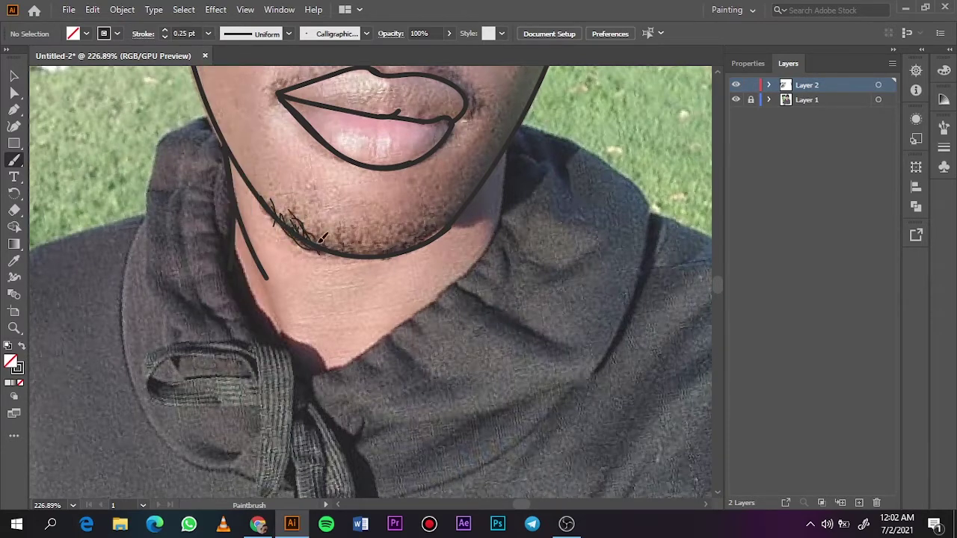
- Paint curly 0.25 pt beard hairs along the chin and jawline, then hide the photo
key(z)
drag(434, 235, 478, 235)
key(b)
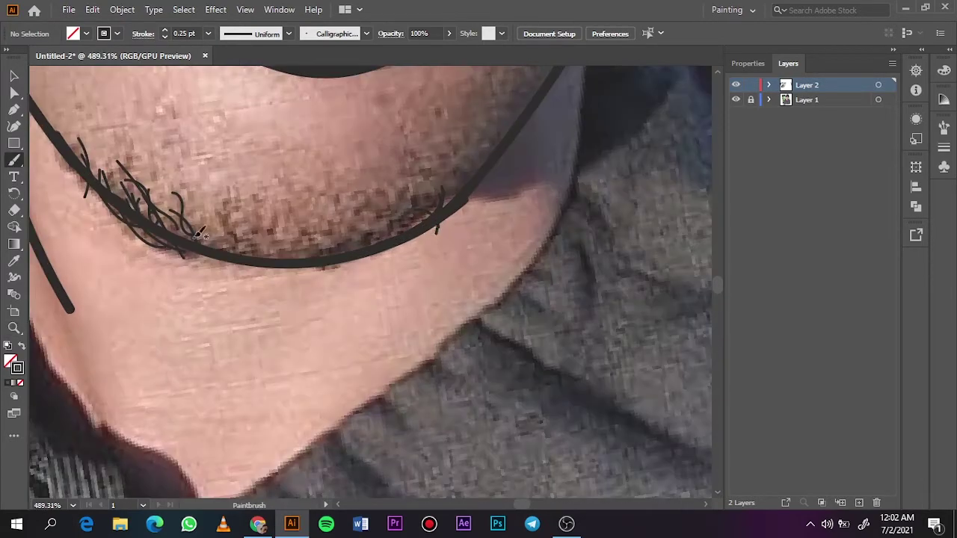
drag(196, 207, 233, 273)
drag(222, 195, 238, 248)
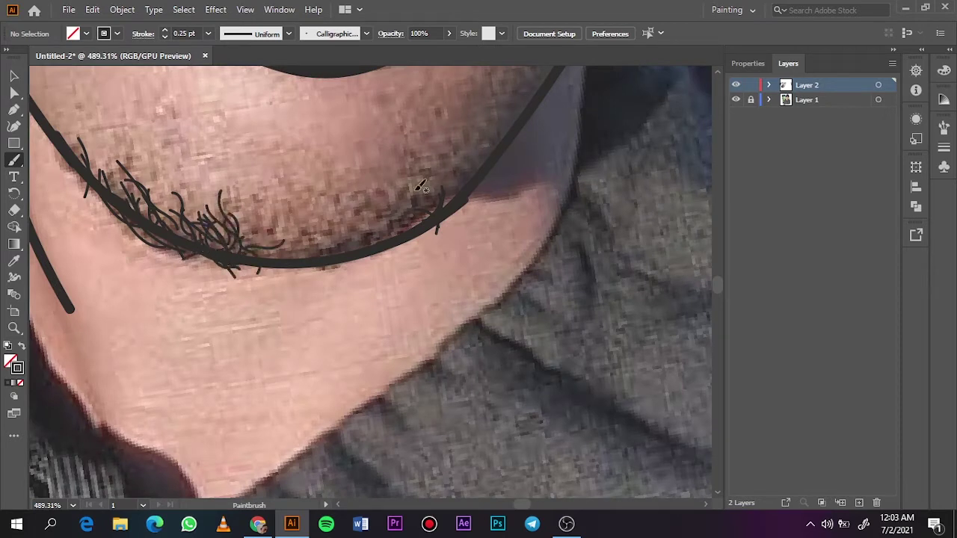
drag(378, 225, 351, 250)
drag(333, 214, 322, 258)
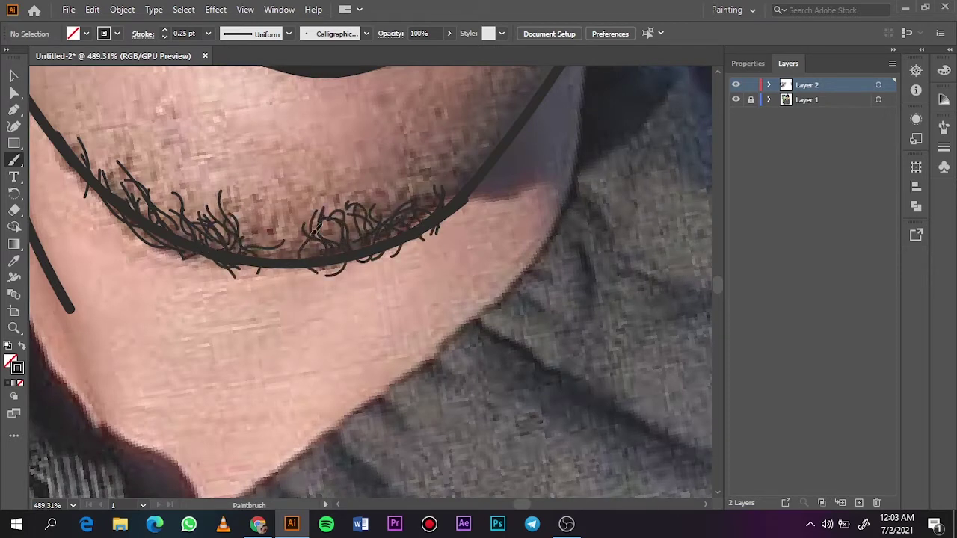
drag(299, 217, 284, 269)
drag(258, 213, 269, 262)
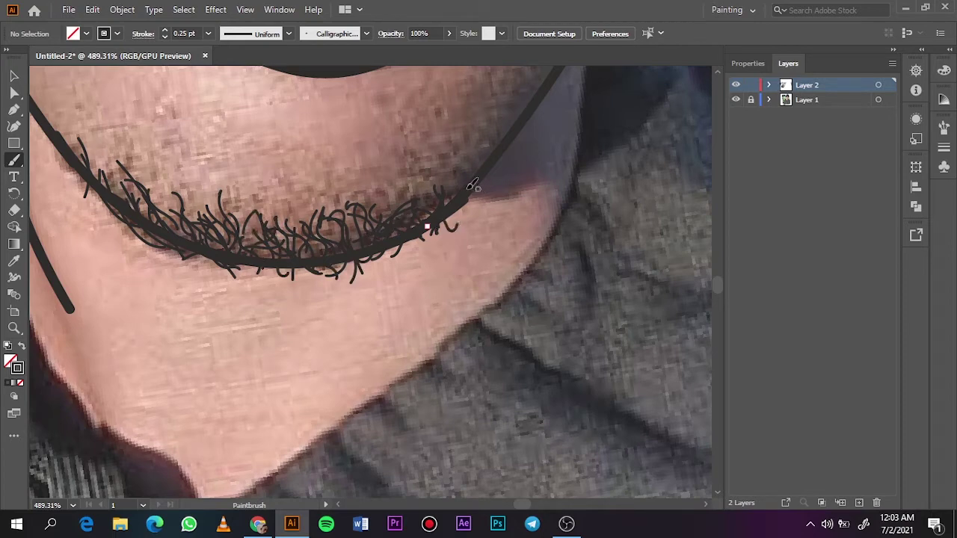
key(ctrl+0)
click(736, 100)
- Zoom in on the chin and add denser, darker hair strokes to the left chin beard
click(736, 100)
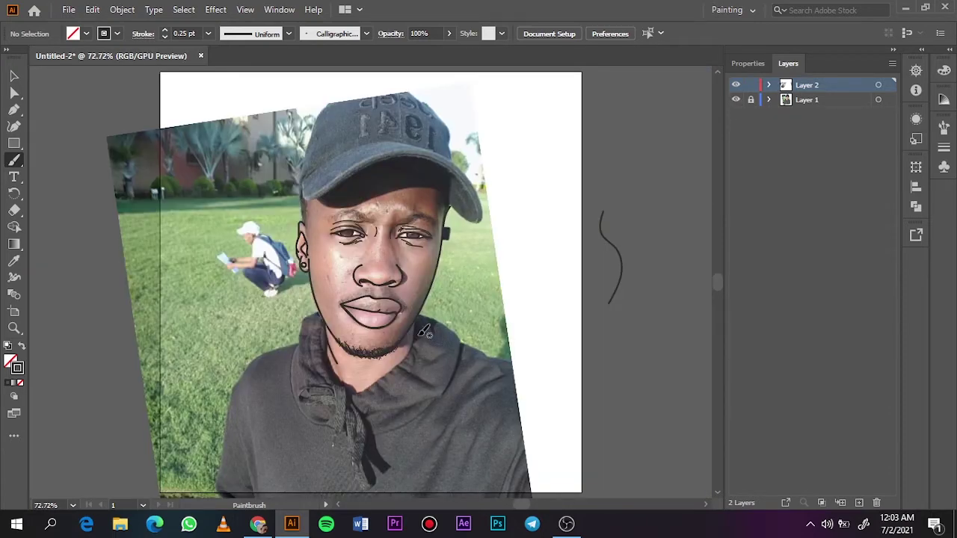
key(z)
click(388, 290)
click(388, 289)
alt+click(389, 289)
key(b)
mouse_move(193, 241)
mouse_down()
mouse_move(183, 273)
mouse_move(282, 303)
mouse_up()
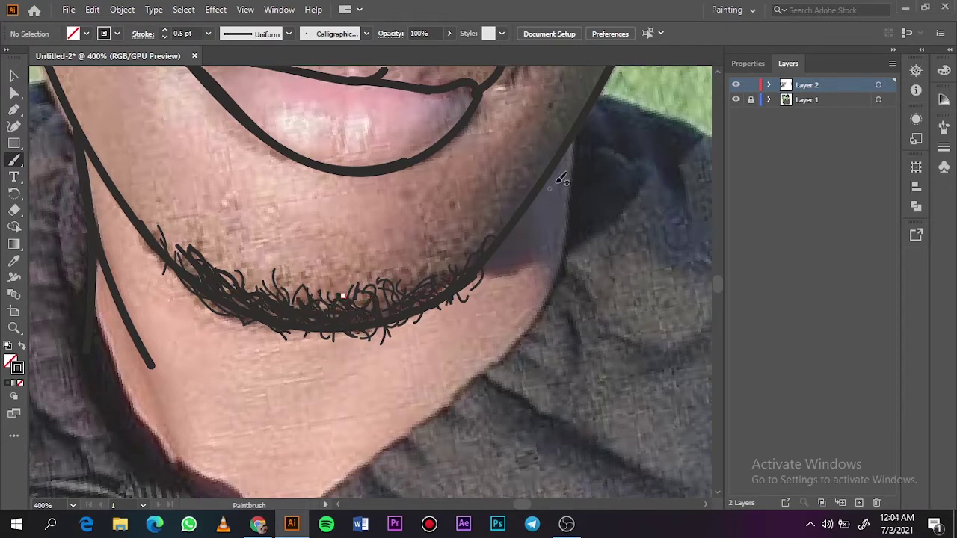
click(736, 100)
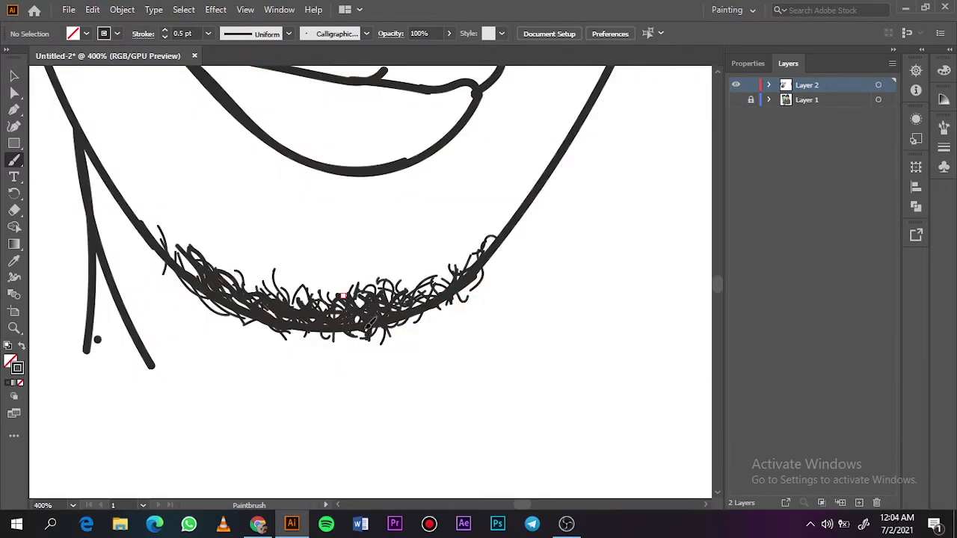
drag(236, 285, 224, 293)
drag(181, 247, 197, 280)
- Fit the drawing, select all artwork, and toggle the reference photo to compare
key(ctrl+0)
key(v)
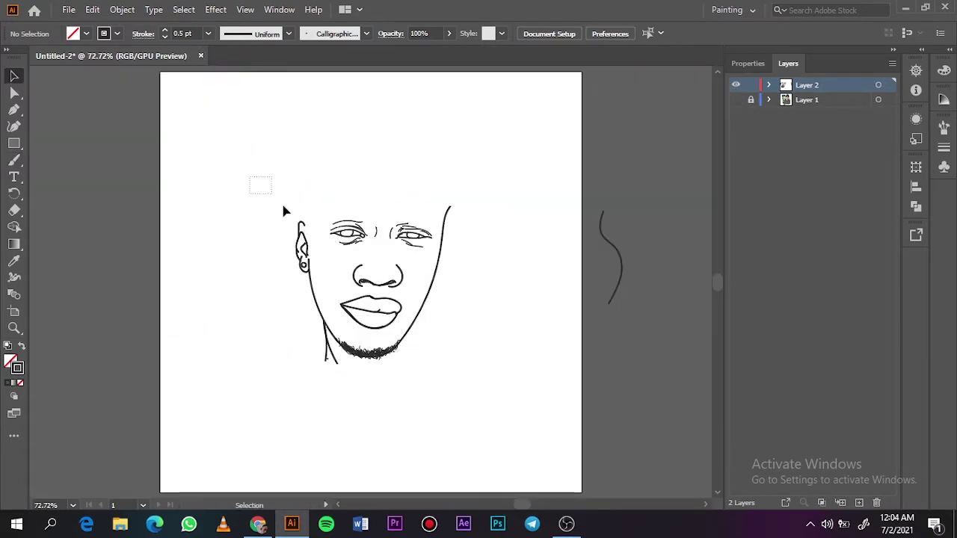
key(ctrl+a)
double_click(17, 367)
key(Return)
click(736, 100)
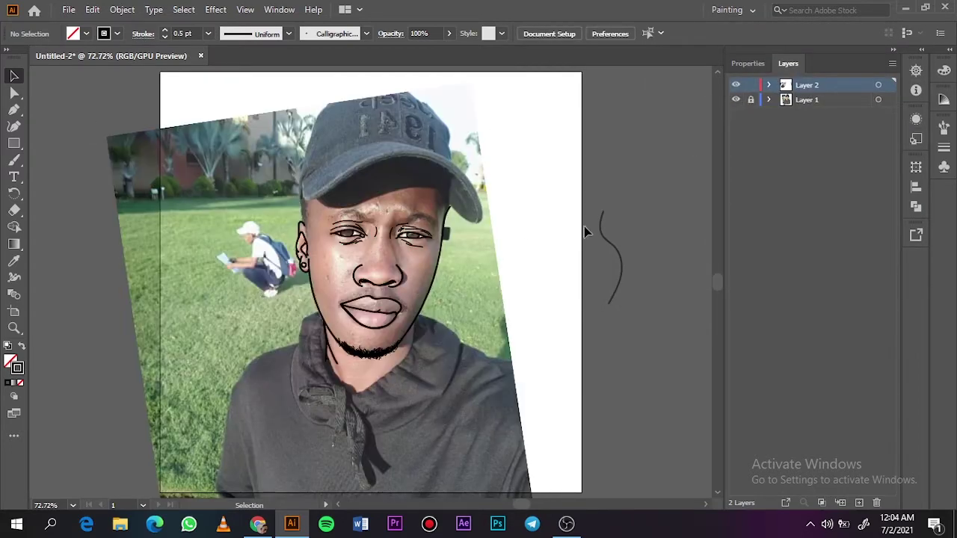
click(735, 100)
click(735, 99)
- Zoom to 400% on the mouth and try a short lip stroke, then undo it
key(z)
click(384, 286)
triple_click(383, 287)
key(b)
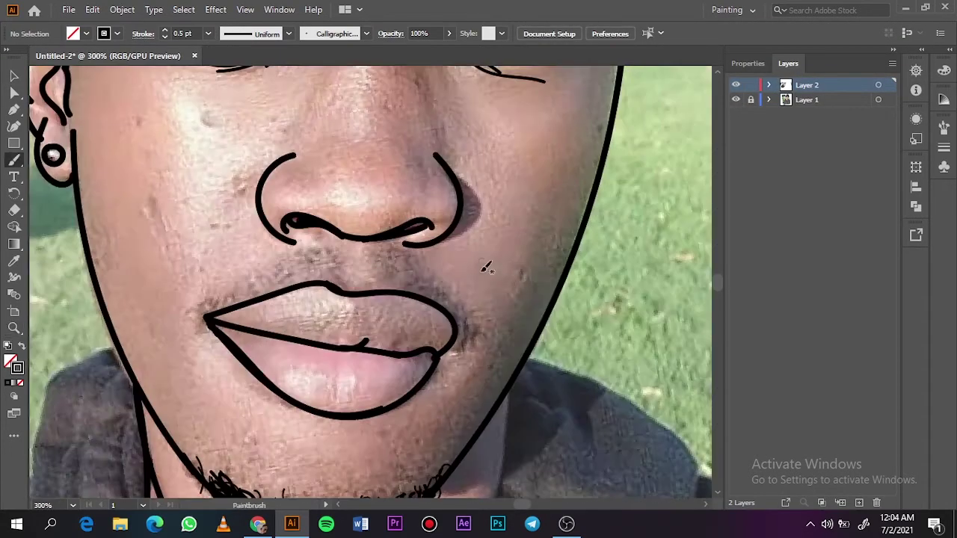
key(z)
double_click(491, 320)
scroll(367, 320, right, 5)
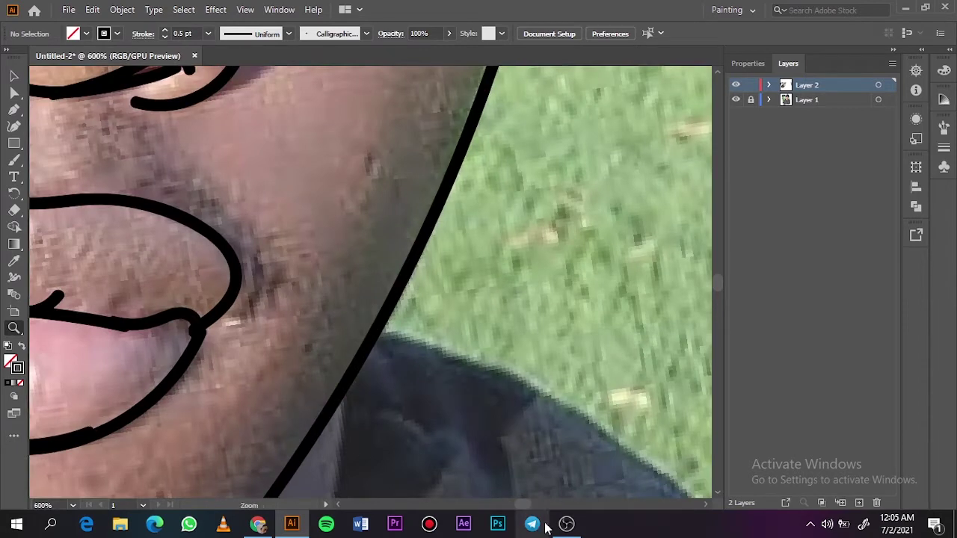
scroll(528, 509, left, 5)
key(ctrl+minus)
key(b)
drag(305, 208, 328, 198)
key(ctrl+z)
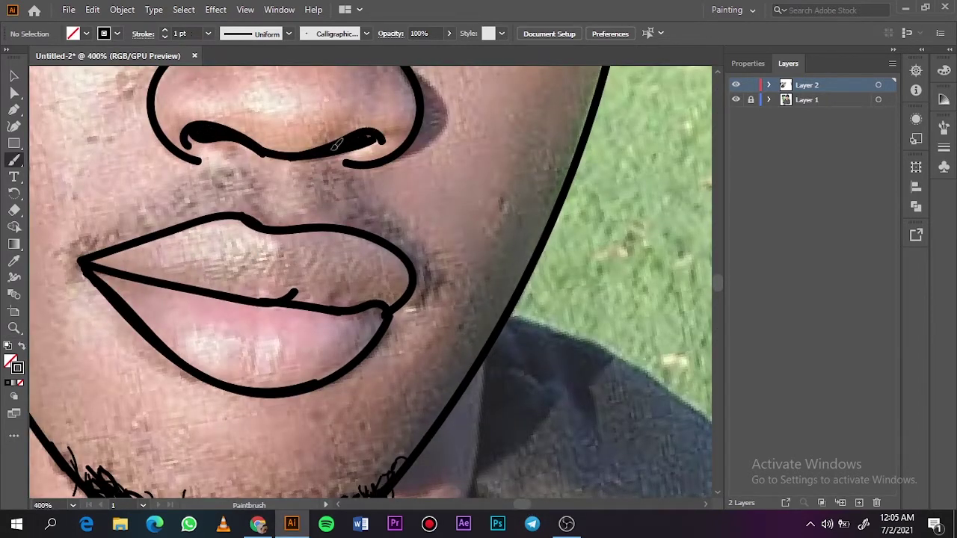
- Smooth the upper lip kink and redraw the lower lip centre line thicker
click(736, 100)
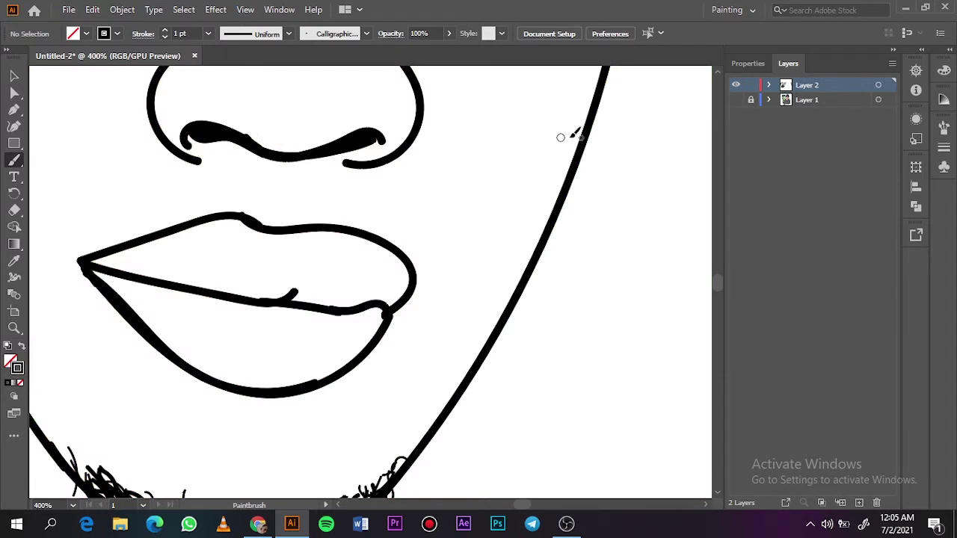
drag(229, 209, 247, 218)
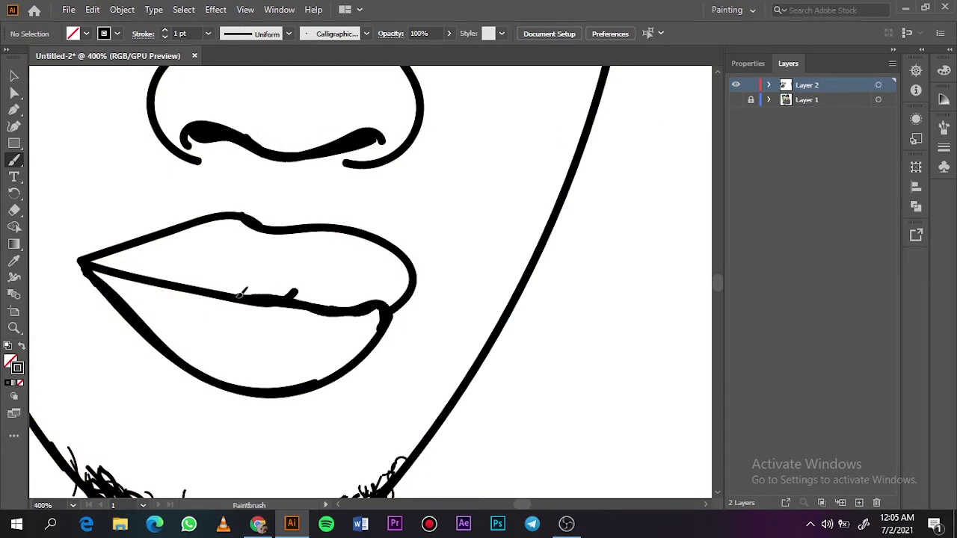
mouse_move(240, 294)
mouse_down()
mouse_move(187, 285)
mouse_move(383, 323)
mouse_up()
click(736, 100)
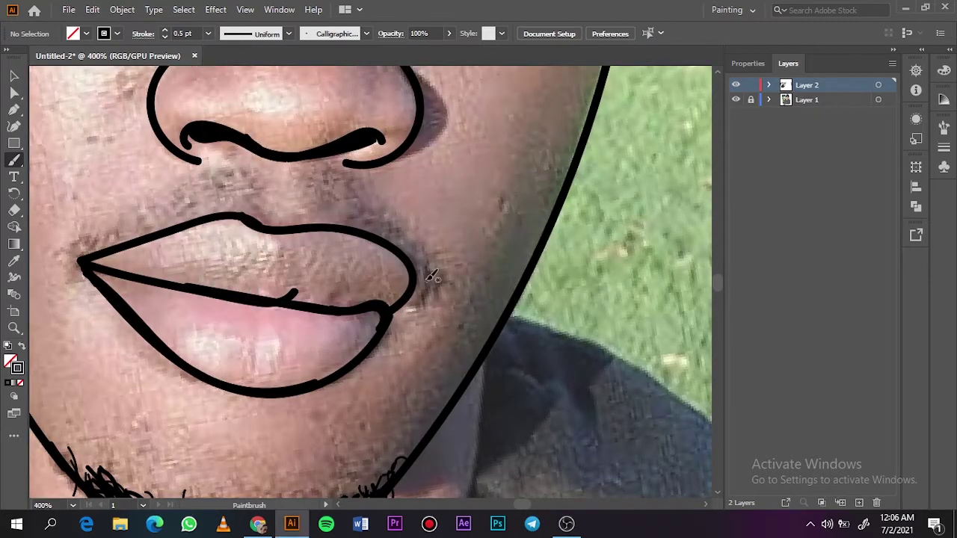
- Scribble mustache hairs above the right side of the upper lip and start the left side
mouse_move(432, 277)
mouse_down()
mouse_move(408, 230)
mouse_move(342, 189)
mouse_move(432, 250)
mouse_up()
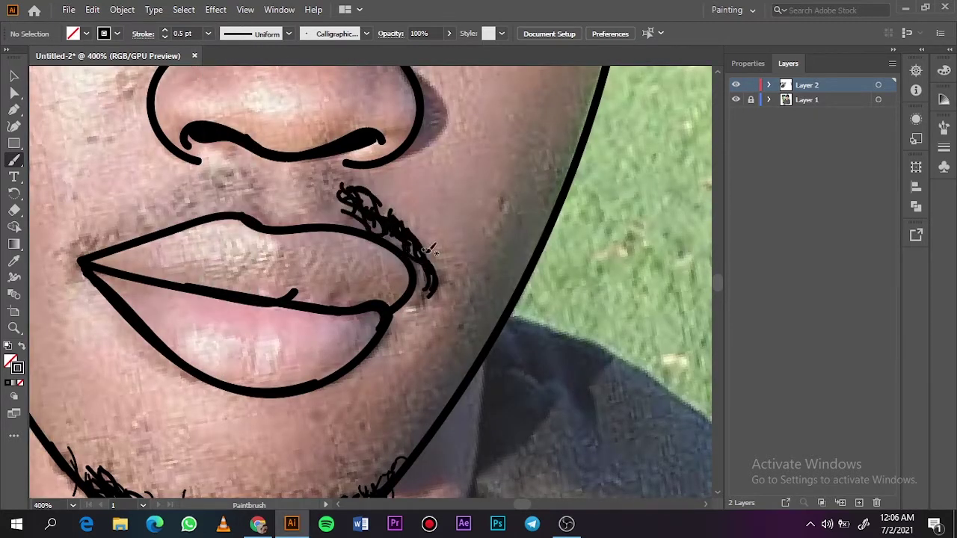
drag(342, 191, 423, 222)
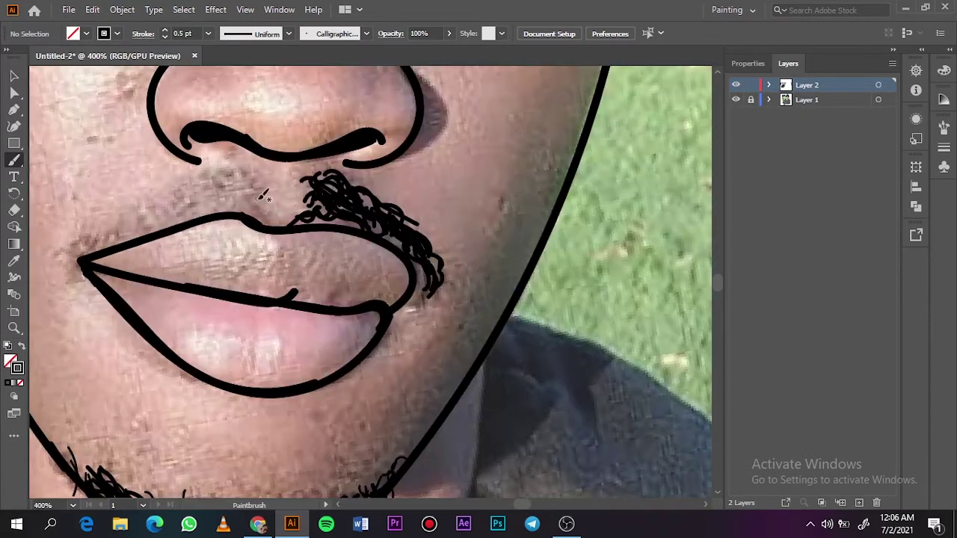
mouse_move(262, 196)
mouse_down()
mouse_move(225, 186)
mouse_move(177, 210)
mouse_up()
- Fill out the left mustache with hairs at 0.25 pt and 0.5 pt stroke weights
click(208, 33)
click(224, 50)
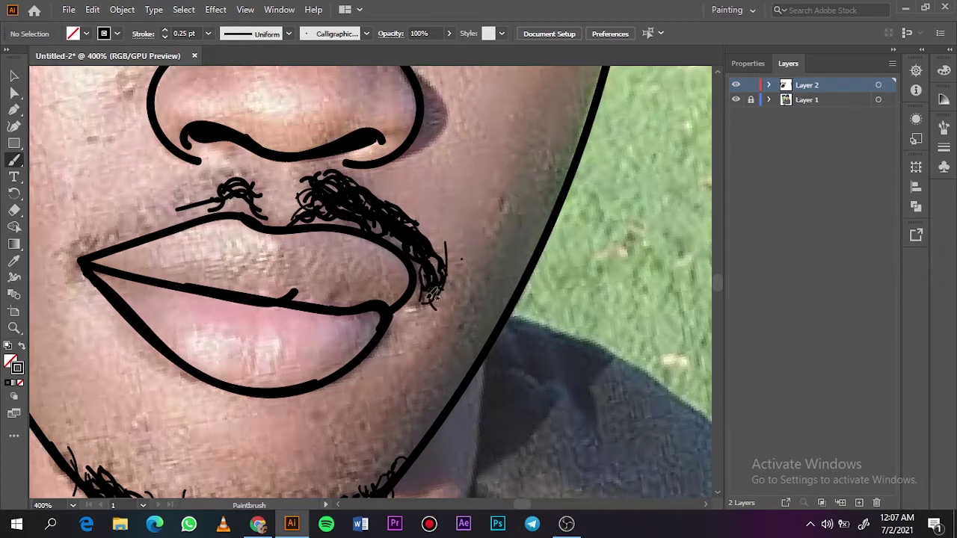
mouse_move(258, 188)
mouse_down()
mouse_move(187, 199)
mouse_move(114, 235)
mouse_move(195, 191)
mouse_up()
click(208, 33)
click(225, 62)
drag(120, 236, 195, 217)
click(208, 33)
click(224, 49)
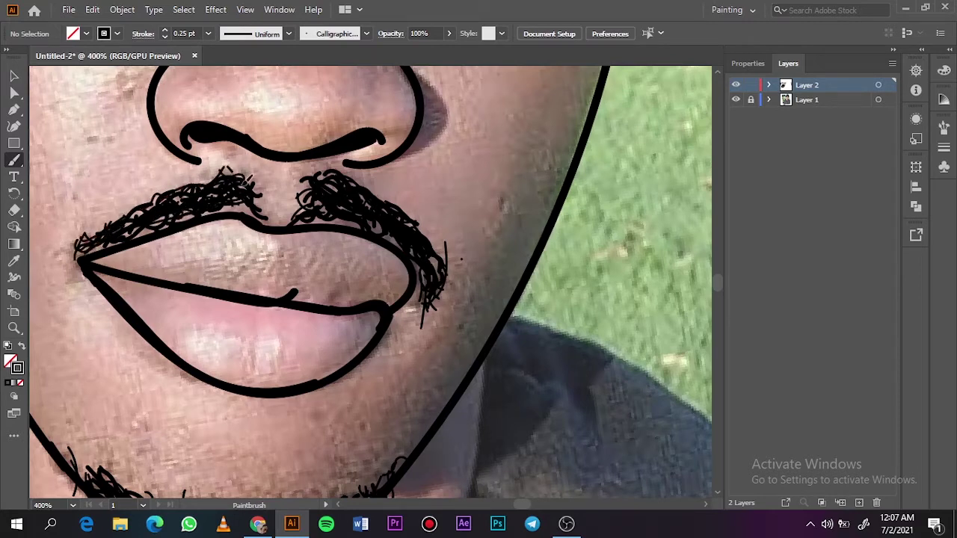
key(ctrl+0)
click(736, 99)
- Toggle the line art to compare with the photo, then zoom in on the neck and collar
click(736, 100)
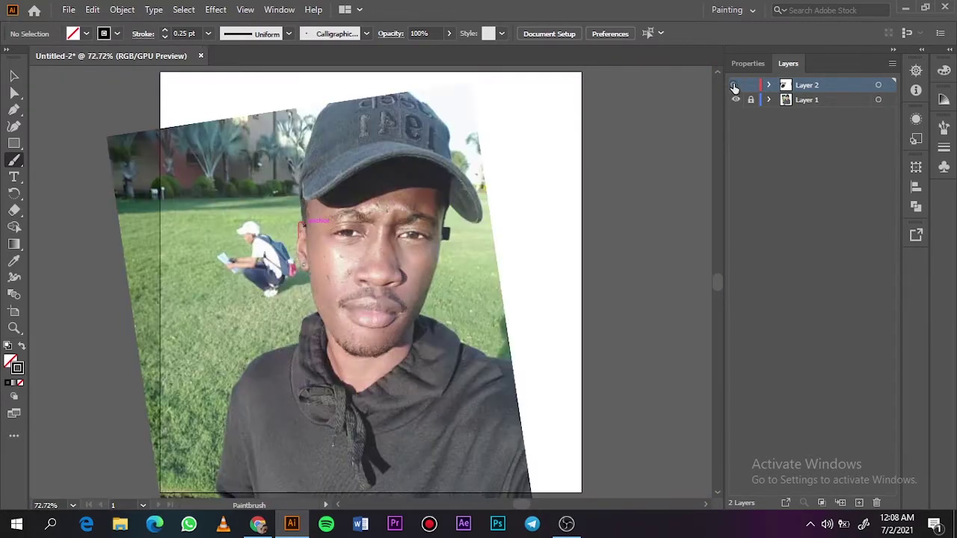
click(736, 99)
click(736, 100)
click(736, 99)
click(735, 99)
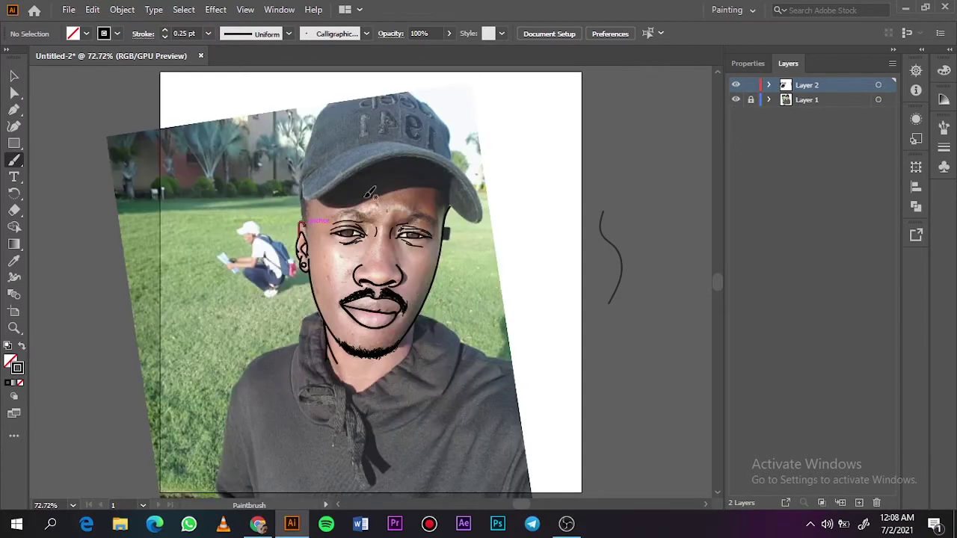
key(z)
click(367, 289)
- Draw a solid black shadow shape along the left side of the neck
key(n)
key(z)
click(375, 306)
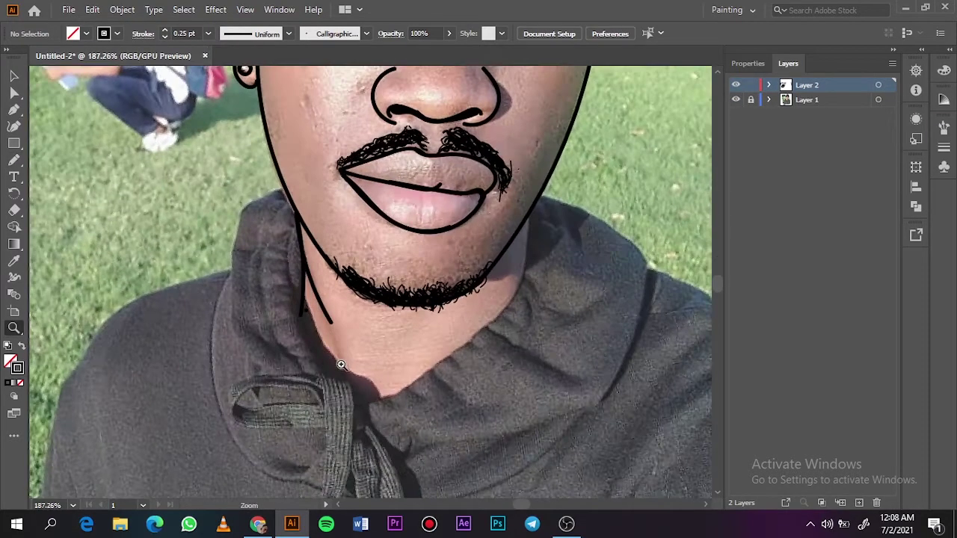
key(n)
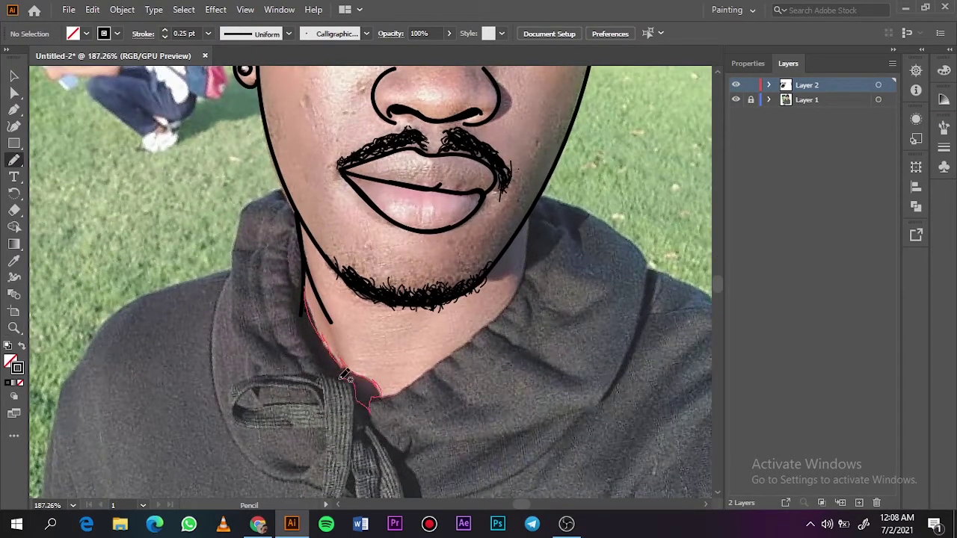
drag(290, 243, 290, 247)
key(v)
click(316, 327)
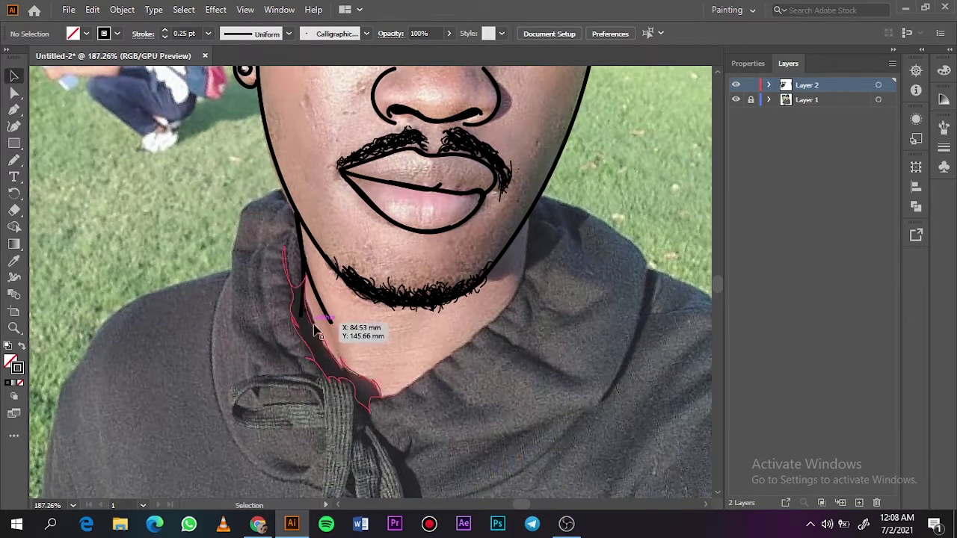
click(22, 345)
click(211, 336)
- Trace the hood's left edge with a 1 pt brush stroke
click(736, 100)
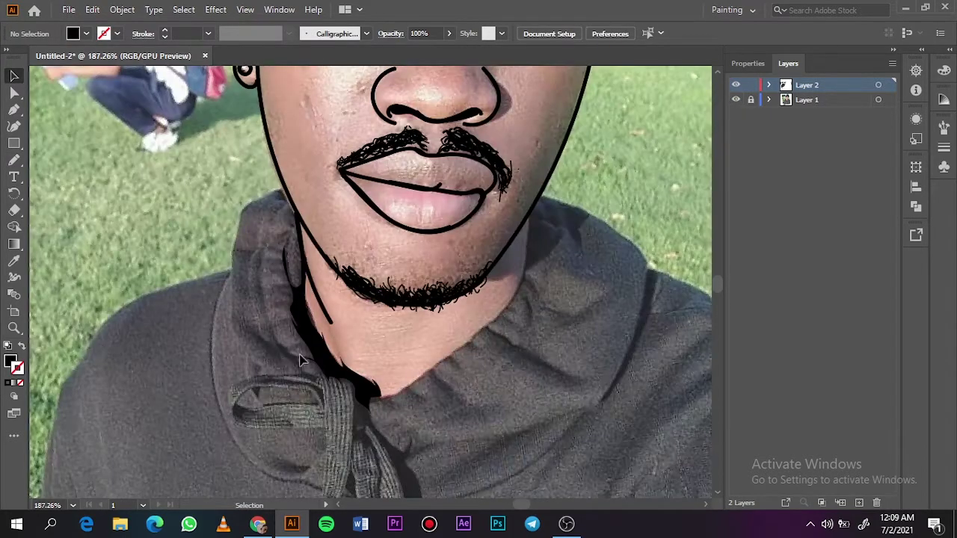
key(b)
drag(283, 190, 276, 369)
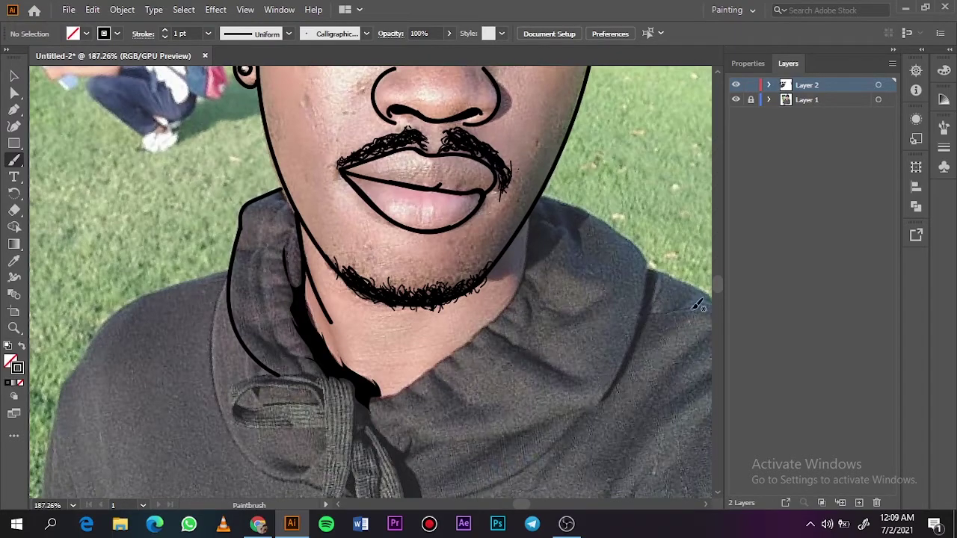
- Zoom to 200% on the collar and outline the right side of the drawstring
key(ctrl+minus)
key(ctrl+equal)
scroll(722, 285, down, 2)
scroll(722, 285, down, 3)
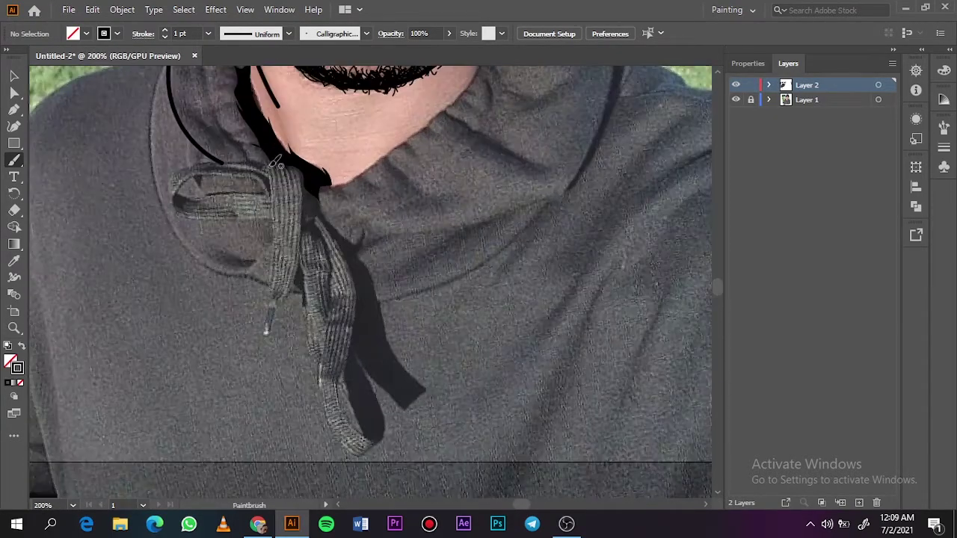
mouse_move(271, 165)
mouse_down()
mouse_move(173, 172)
mouse_move(263, 222)
mouse_move(271, 176)
mouse_move(176, 196)
mouse_move(249, 192)
mouse_up()
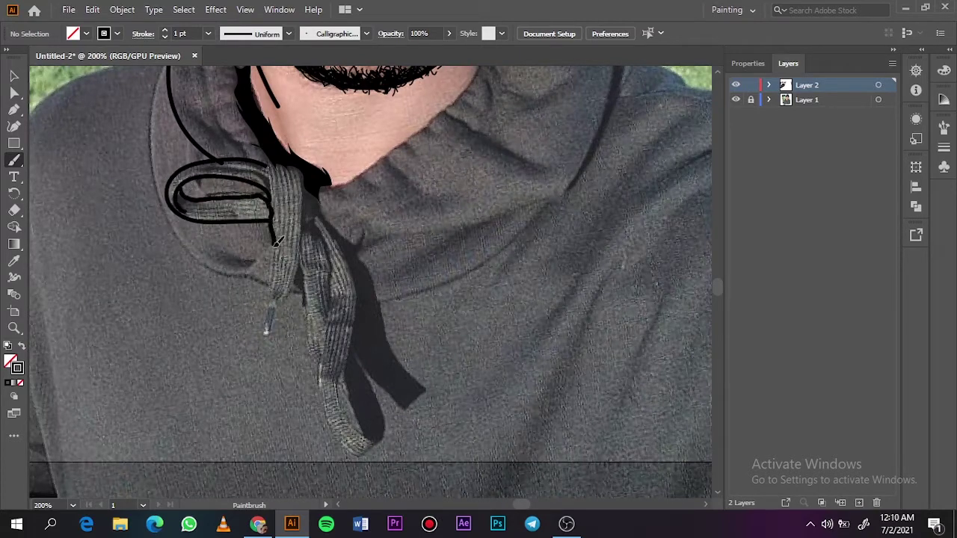
mouse_move(278, 307)
mouse_down()
mouse_move(302, 206)
mouse_move(293, 178)
mouse_up()
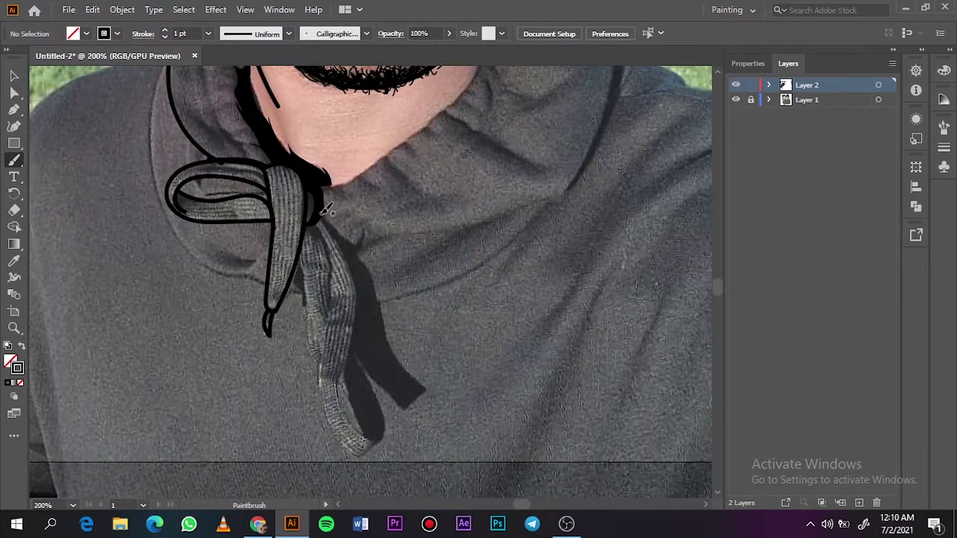
- Stroke down the dangling drawstring cord and outline it to the bottom loop
drag(326, 212, 361, 430)
key(ctrl+z)
mouse_move(321, 221)
mouse_down()
mouse_move(323, 353)
mouse_move(378, 443)
mouse_up()
mouse_move(329, 216)
mouse_down()
mouse_move(341, 409)
mouse_move(360, 344)
mouse_move(309, 284)
mouse_up()
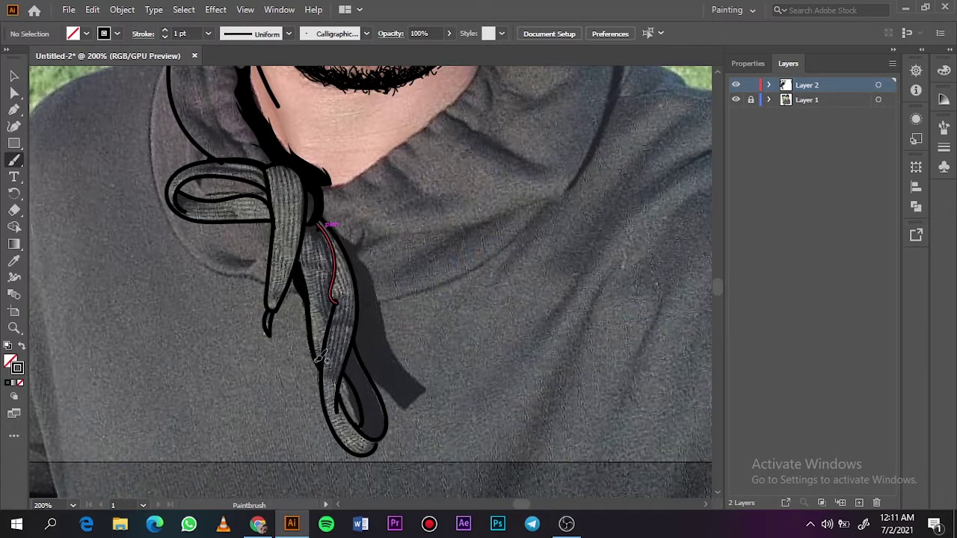
- Hide the photo to check the drawstring strokes, then zoom to 300% on the knot
click(736, 99)
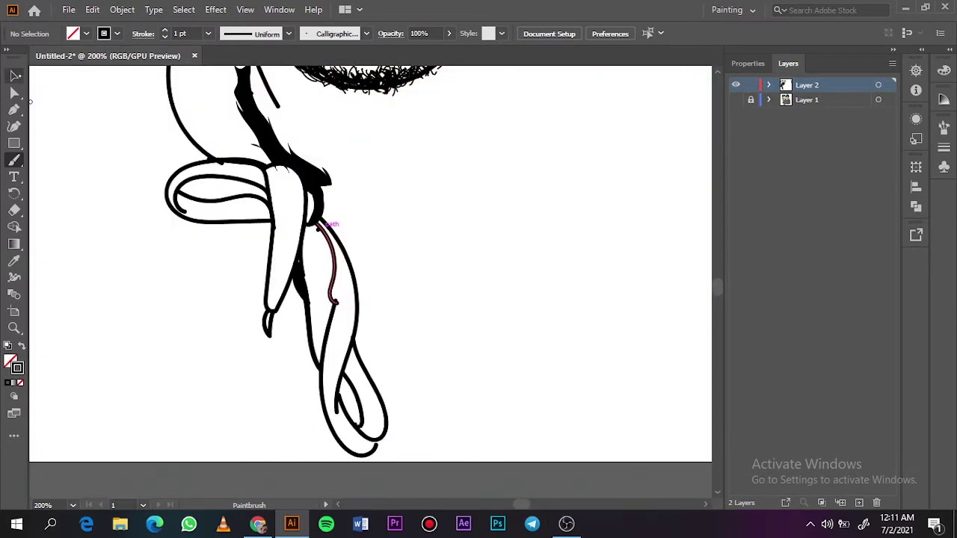
click(14, 76)
click(319, 234)
click(319, 233)
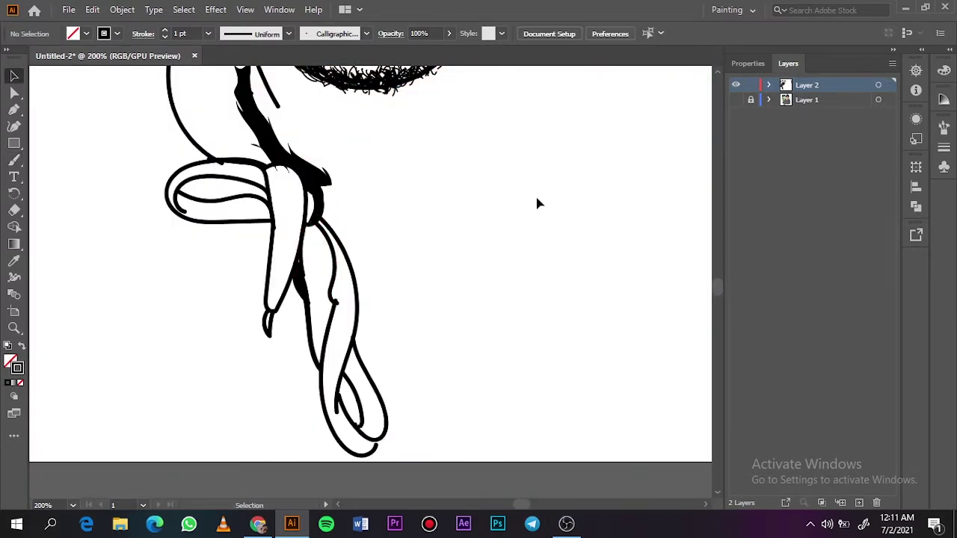
click(736, 100)
key(z)
drag(307, 236, 302, 236)
click(302, 235)
- Shade the drawstring knot and inner loop with black hatch strokes
key(n)
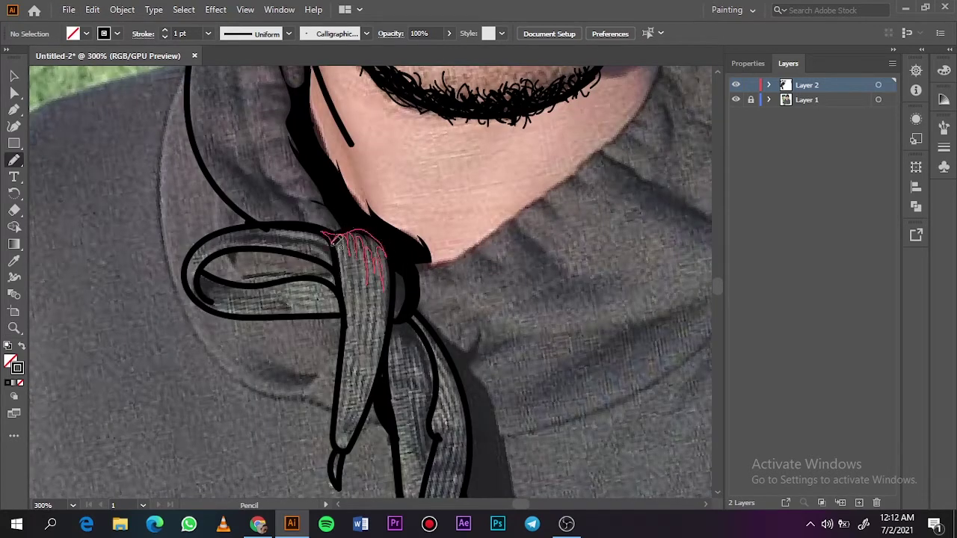
drag(320, 225, 393, 296)
key(shift+x)
click(736, 99)
click(736, 100)
drag(387, 396, 383, 320)
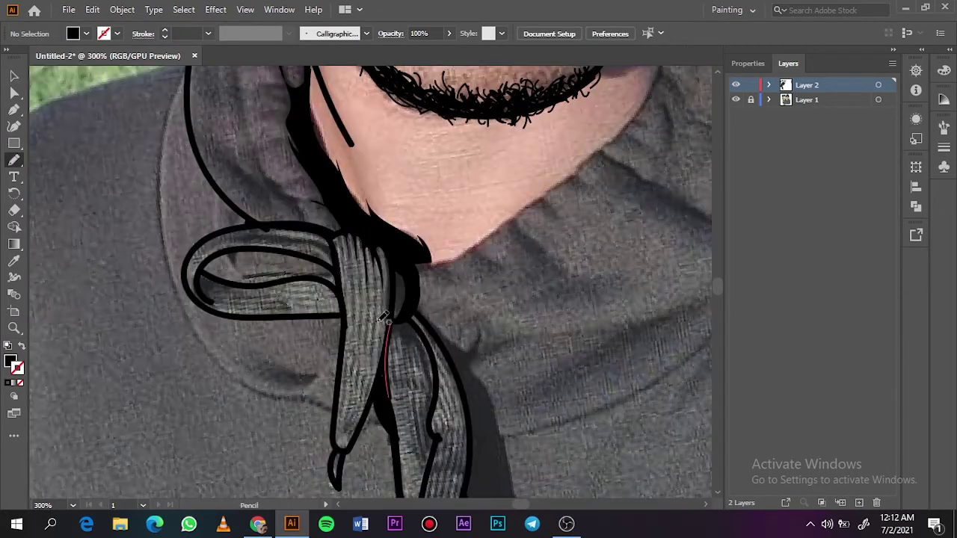
drag(258, 311, 257, 310)
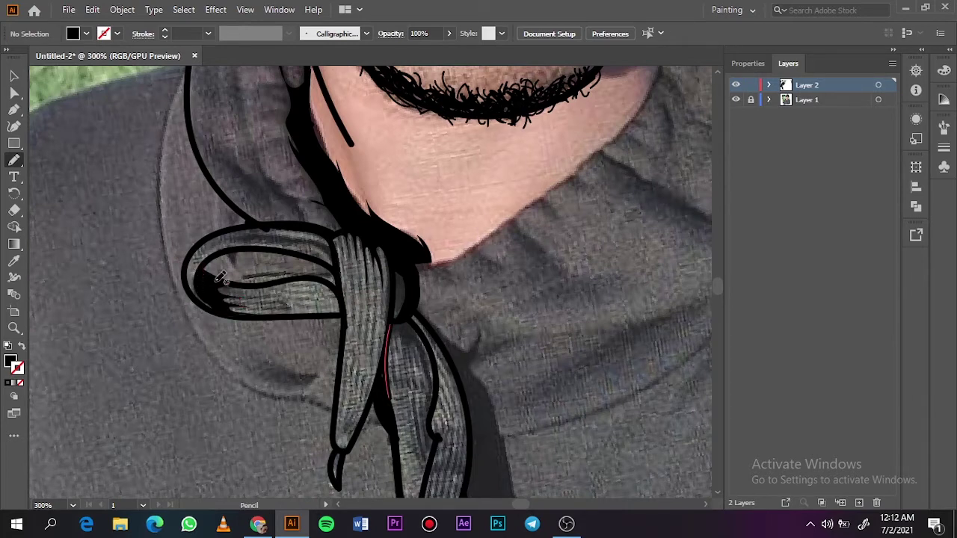
drag(200, 282, 200, 283)
click(736, 100)
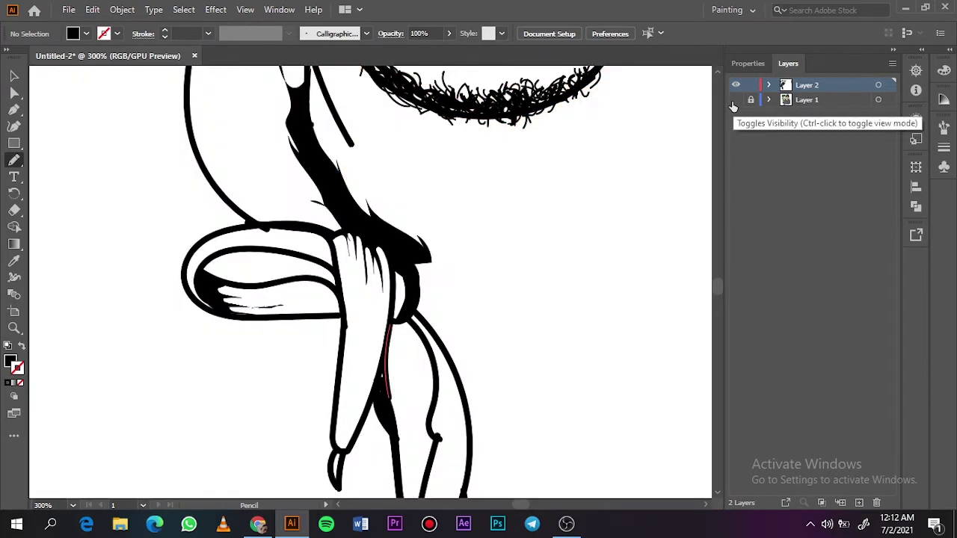
click(736, 99)
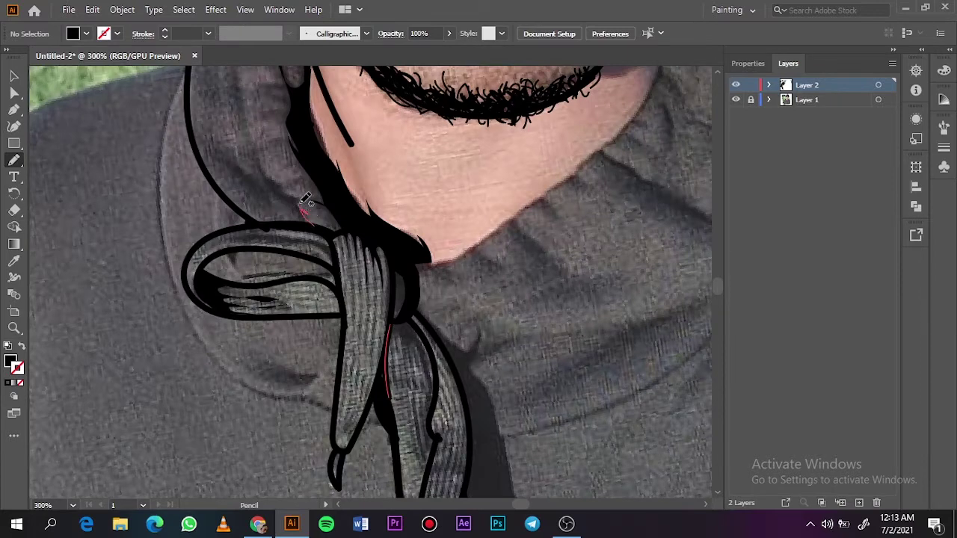
- Hatch the hanging ribbon ends, shading the tip and the long lower cord
drag(287, 181, 256, 146)
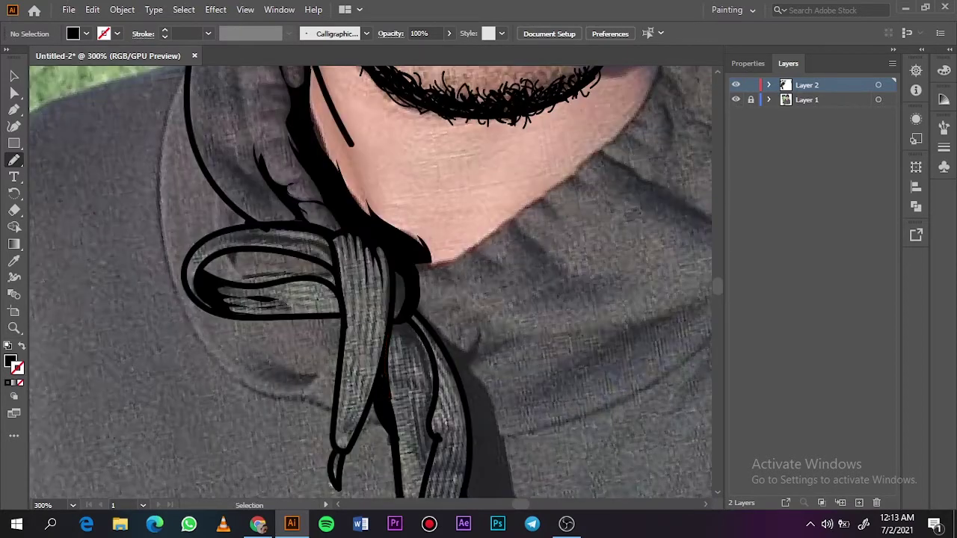
scroll(716, 297, down, 5)
scroll(718, 293, up, 2)
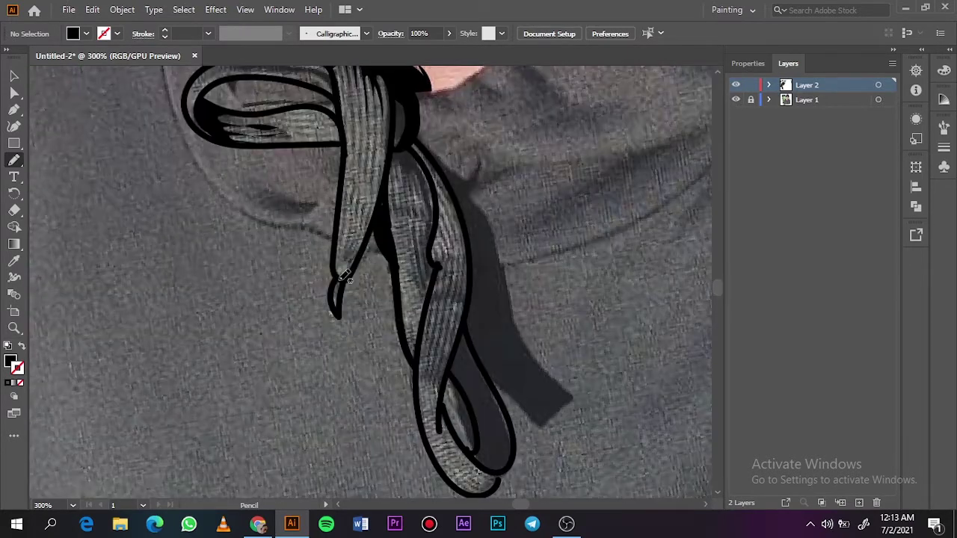
drag(345, 244, 341, 268)
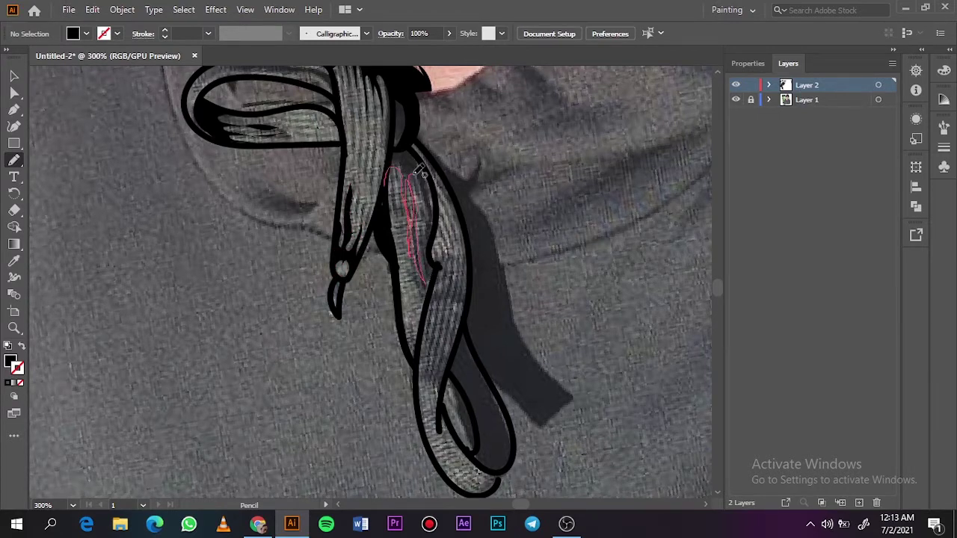
drag(422, 172, 404, 163)
drag(387, 216, 387, 219)
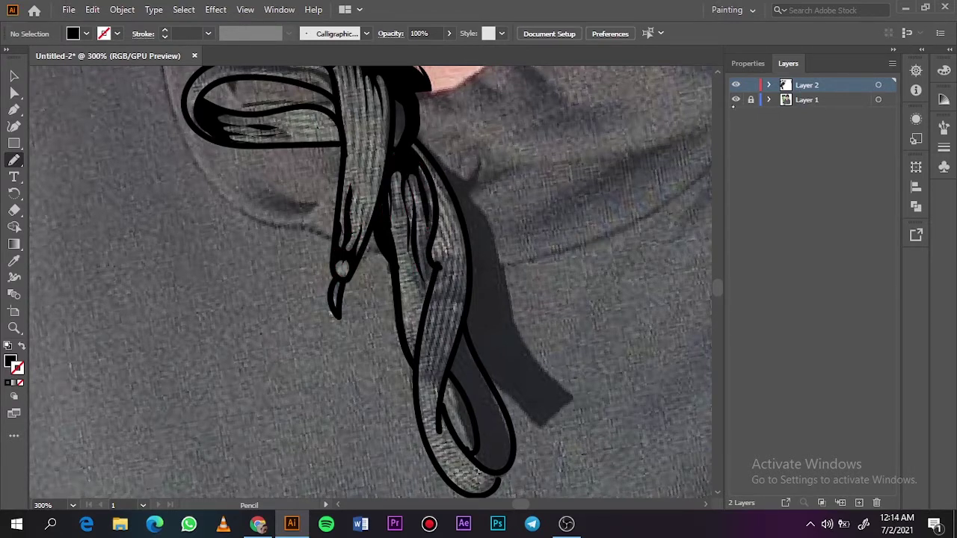
drag(419, 351, 421, 356)
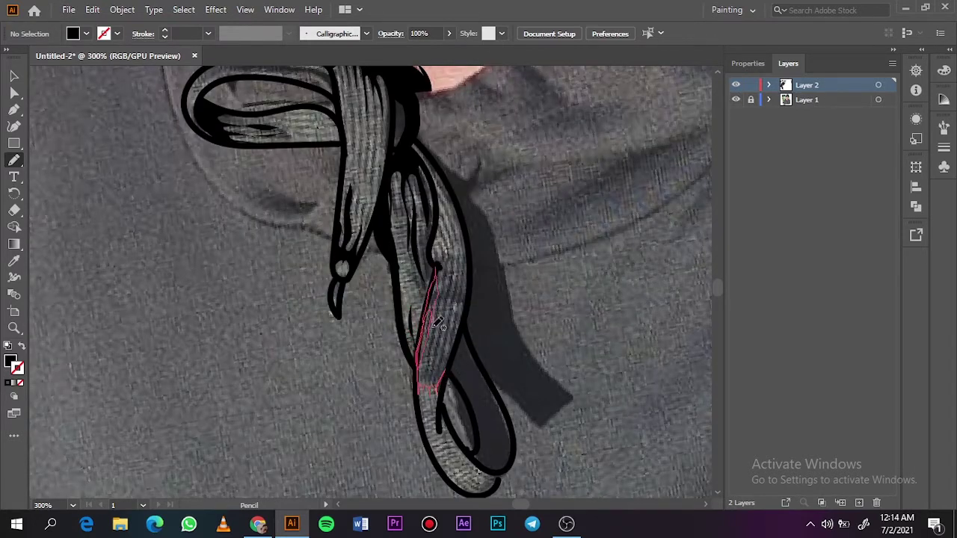
drag(461, 283, 459, 337)
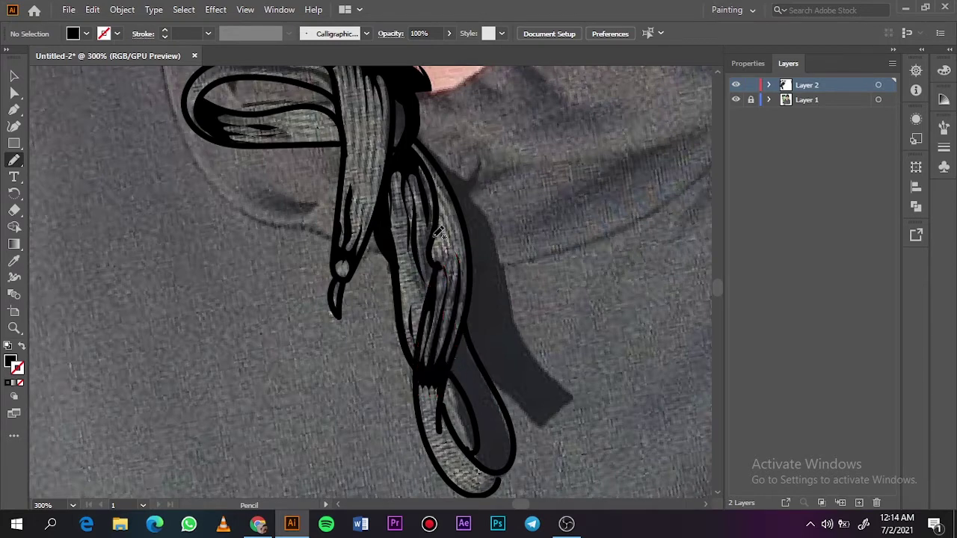
drag(444, 183, 445, 187)
- Add a final hatch at the ribbon bottom and preview the drawing without the photo
key(ctrl+shift+w)
key(ctrl+shift+w)
drag(449, 449, 473, 471)
key(ctrl+0)
key(ctrl+shift+w)
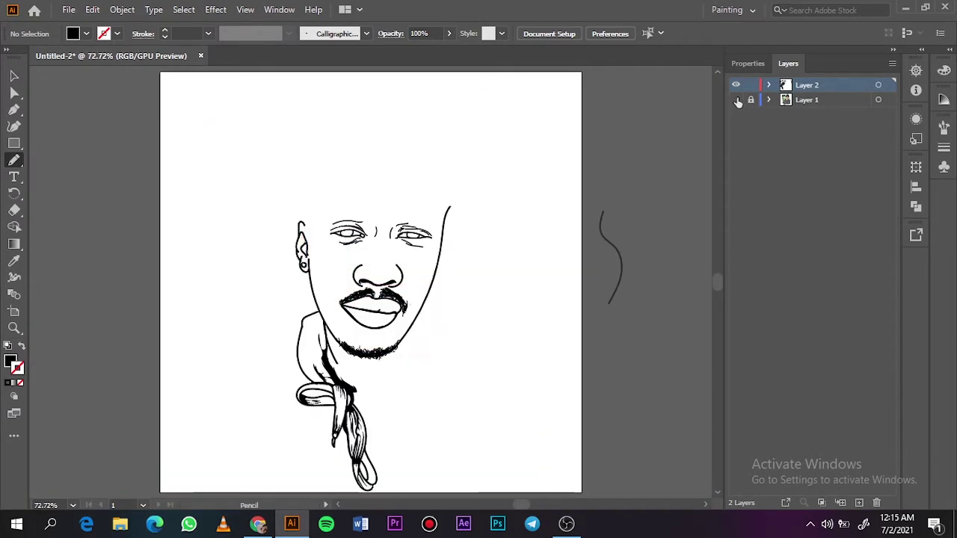
key(ctrl+shift+w)
- Draw black shadow shapes on the hood fold beside the neck and along the collar fold
ctrl+space+click(314, 351)
ctrl+space+click(315, 351)
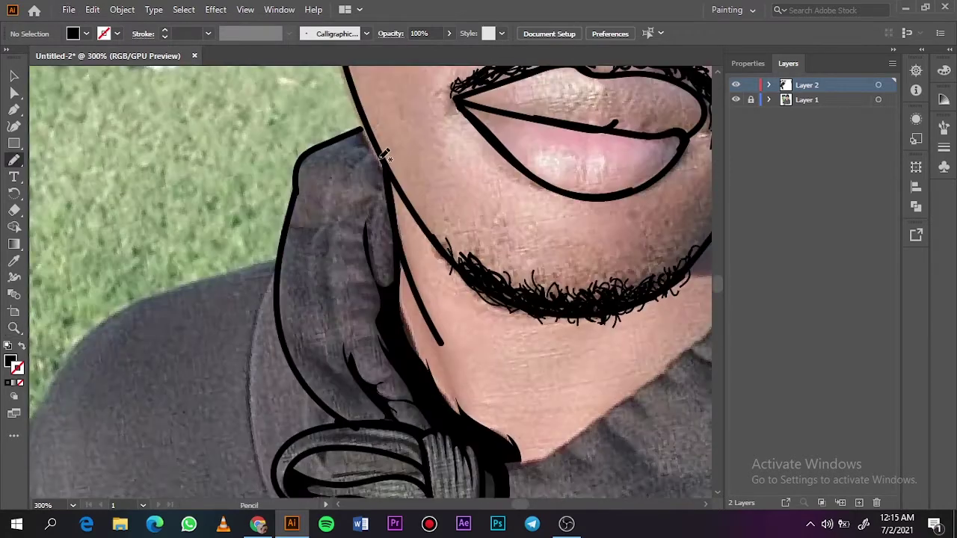
drag(365, 121, 366, 122)
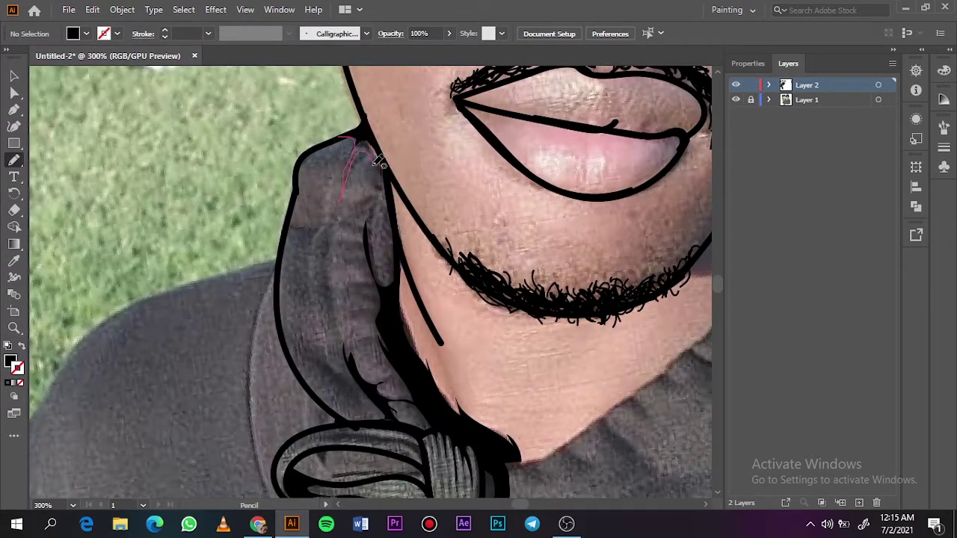
drag(375, 293, 386, 211)
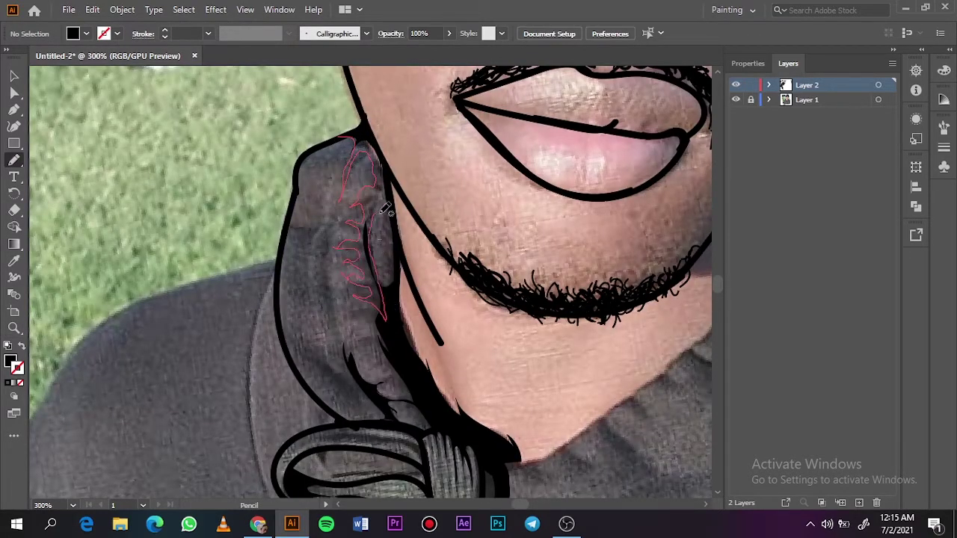
drag(394, 292, 351, 136)
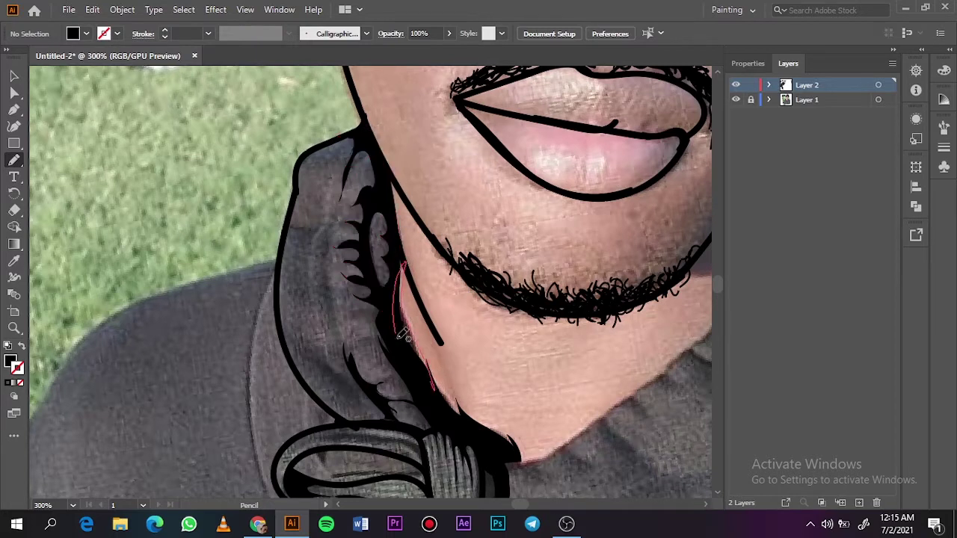
drag(318, 224, 291, 226)
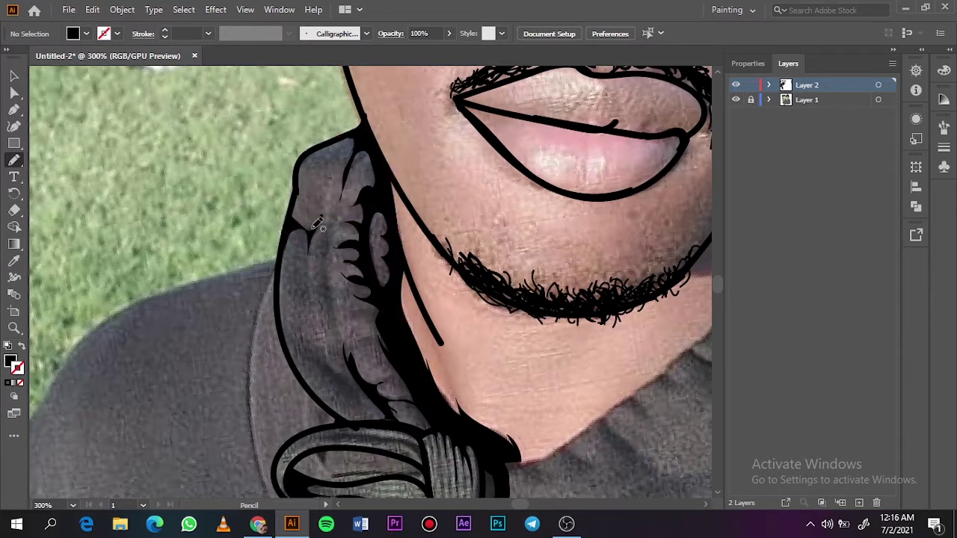
drag(327, 277, 374, 404)
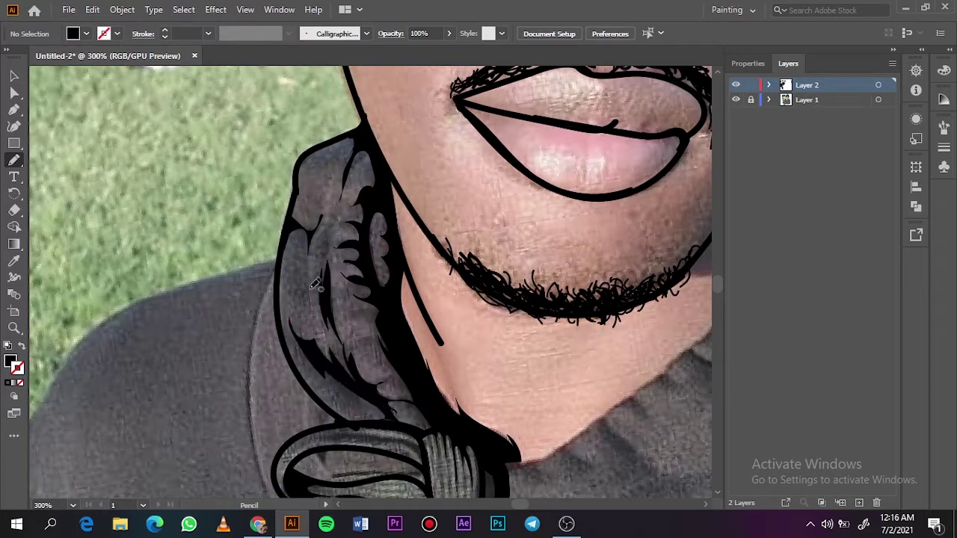
drag(320, 277, 313, 322)
- Add a brush stroke along the collar and give the new neck shadow a black fill
mouse_move(517, 504)
mouse_down()
mouse_move(534, 504)
mouse_move(522, 504)
mouse_up()
key(b)
mouse_move(219, 456)
mouse_down()
mouse_move(247, 455)
mouse_move(312, 420)
mouse_move(400, 341)
mouse_move(472, 194)
mouse_move(484, 144)
mouse_move(495, 145)
mouse_up()
key(n)
key(v)
click(484, 168)
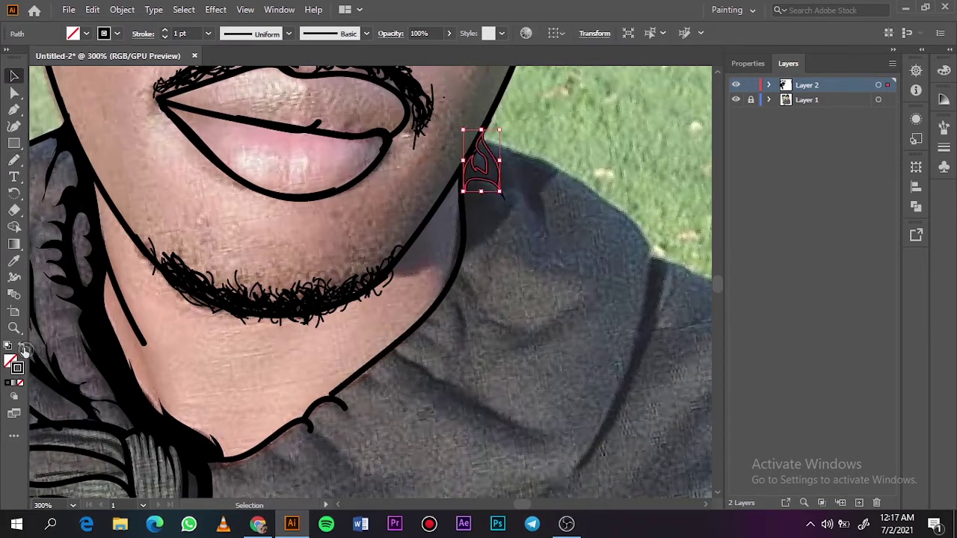
key(shift+x)
click(531, 255)
- Add filled shadows at the right collar, shoulder, and neckline creases
key(n)
drag(479, 180, 504, 193)
drag(458, 263, 458, 266)
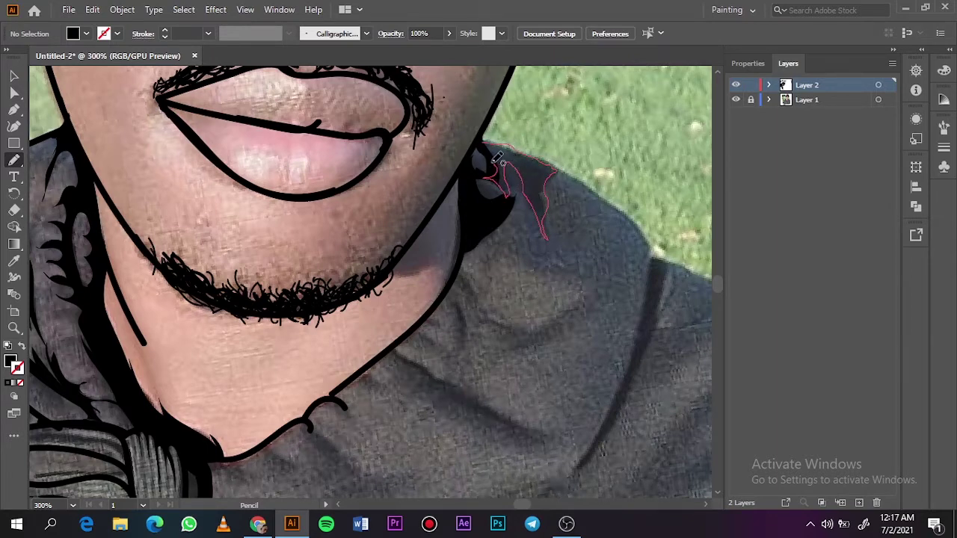
drag(516, 161, 503, 135)
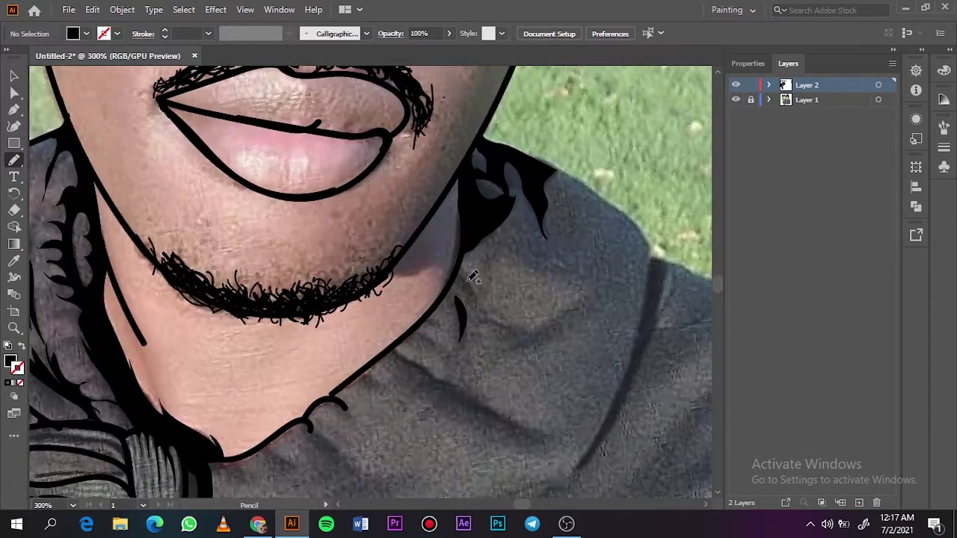
drag(474, 273, 460, 338)
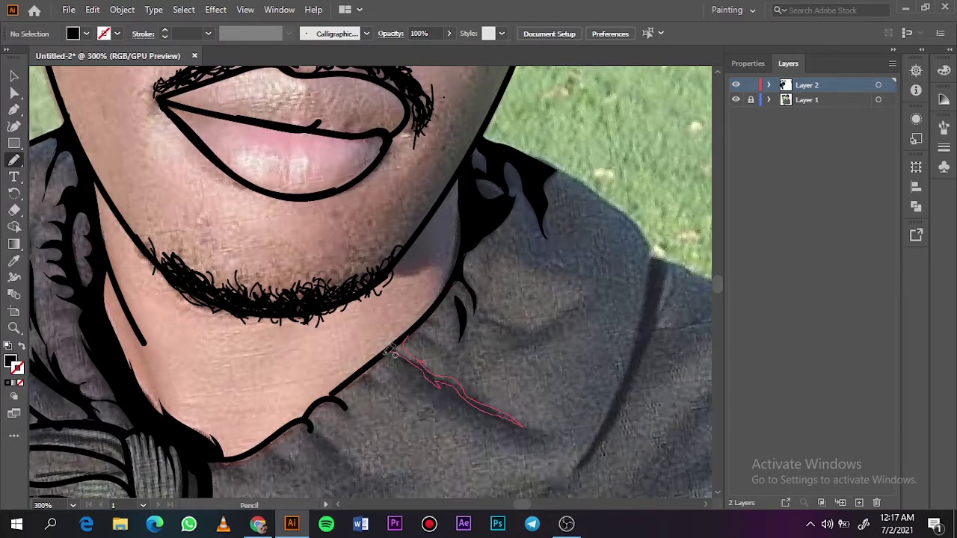
drag(394, 353, 393, 354)
mouse_move(348, 383)
mouse_down()
mouse_move(271, 461)
mouse_move(248, 456)
mouse_up()
- Check the line art against the photo, then paintbrush the hood edge from its right side down to the lower left
key(ctrl+0)
click(736, 99)
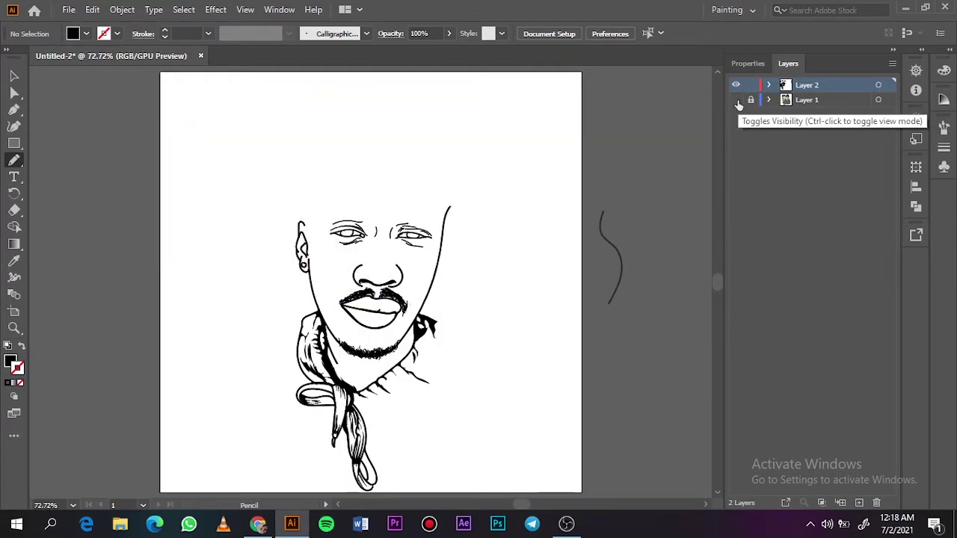
click(735, 100)
key(ctrl+=)
key(ctrl+=)
key(ctrl+=)
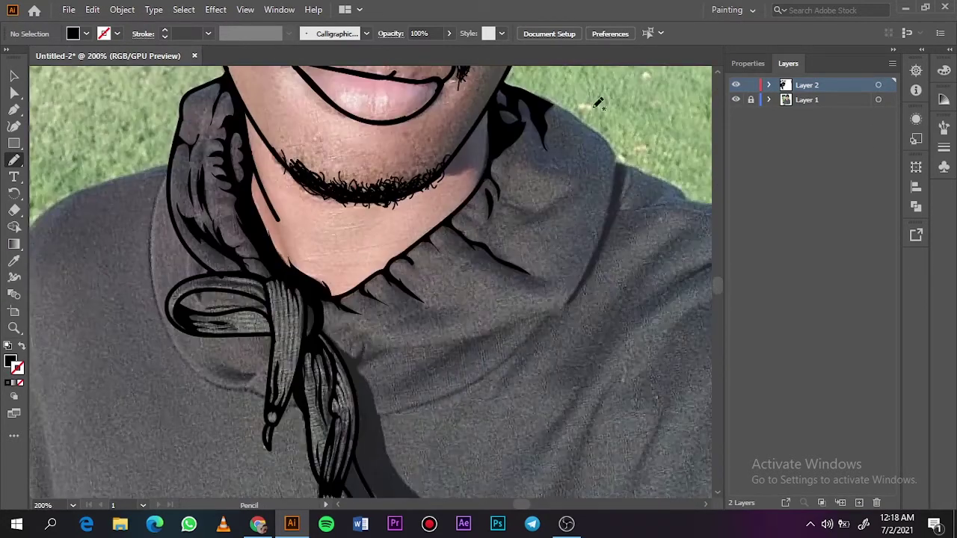
key(b)
key(shift+x)
drag(550, 93, 546, 150)
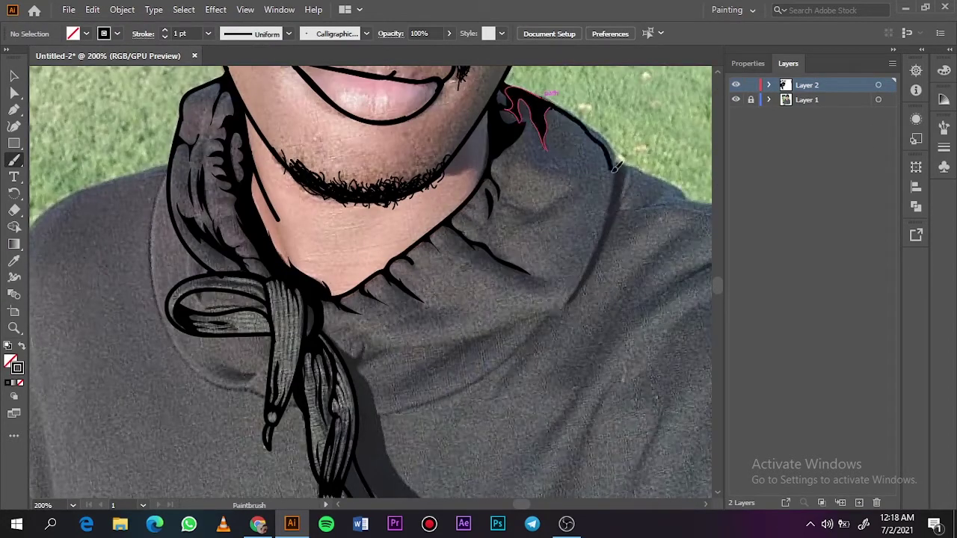
drag(615, 166, 364, 409)
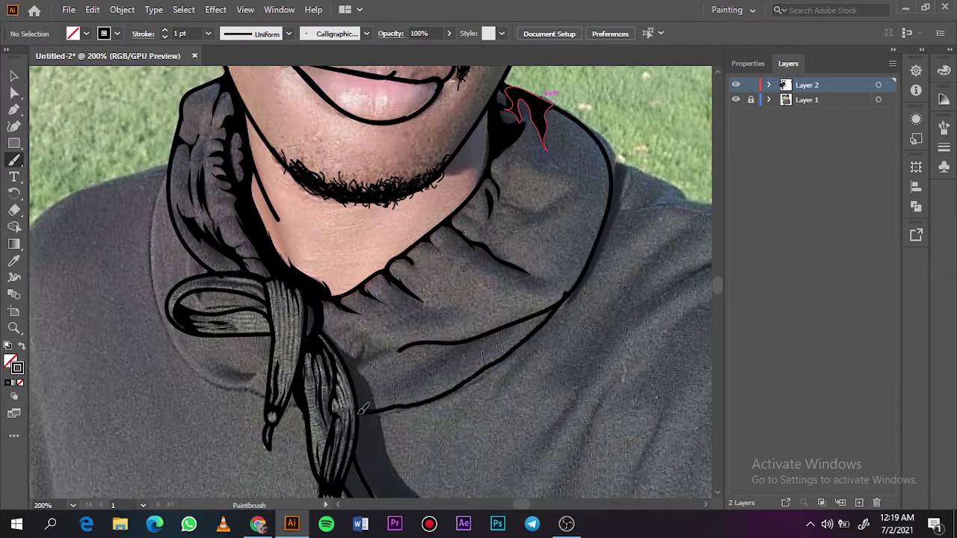
- Draw black-filled pencil crease shapes along the hood bottom, its right side and near the chin
key(n)
drag(498, 332, 378, 398)
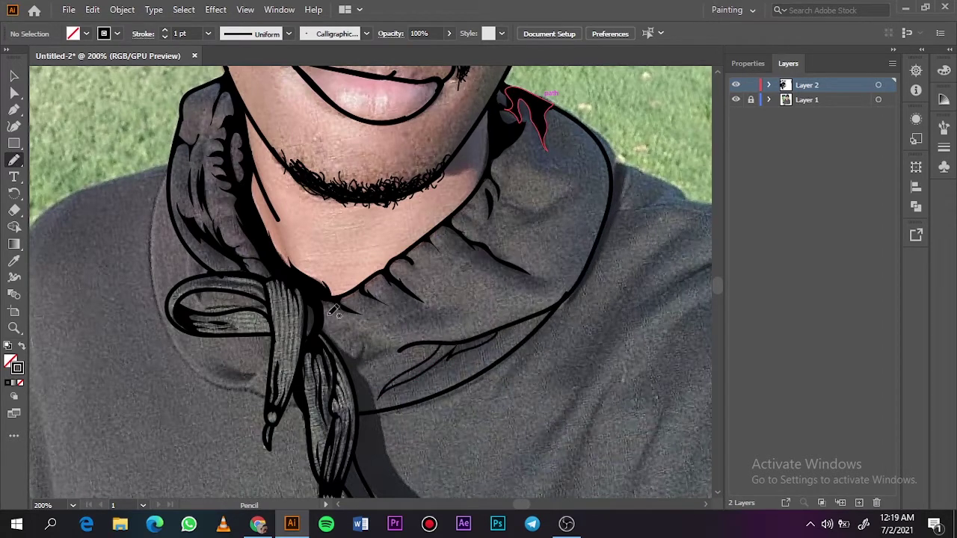
key(shift+x)
mouse_move(569, 291)
mouse_down()
mouse_move(368, 363)
mouse_move(338, 341)
mouse_up()
drag(569, 193, 572, 191)
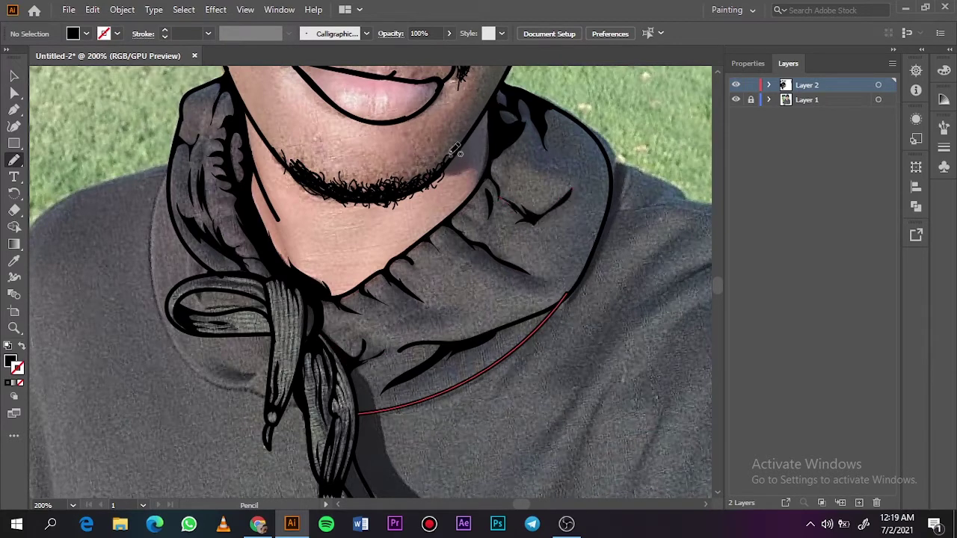
drag(476, 132, 476, 131)
- Compare with the photo, then add brush and pencil shadow strokes on the hood's left side
key(ctrl+0)
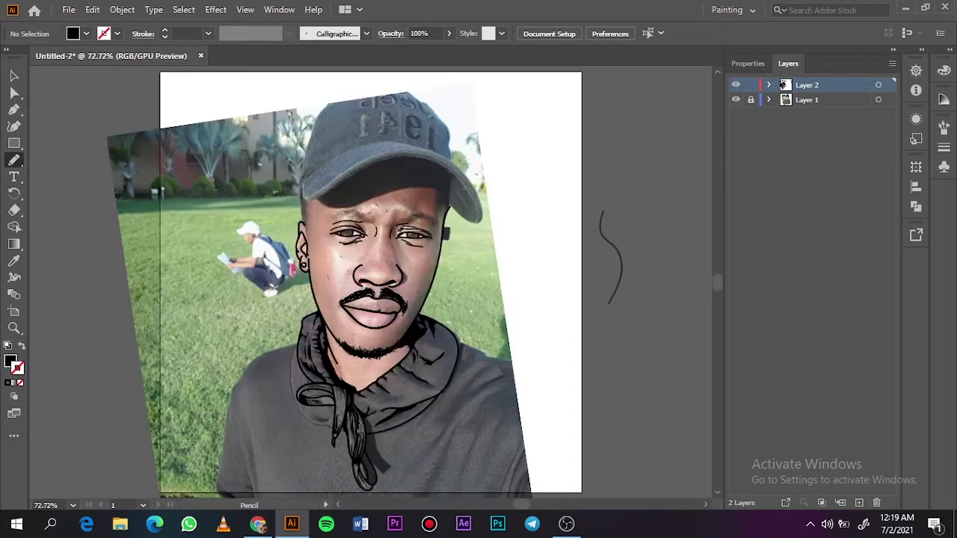
click(736, 100)
click(736, 100)
click(735, 100)
click(736, 99)
key(ctrl+plus)
key(ctrl+plus)
key(ctrl+plus)
scroll(449, 299, down, 5)
key(b)
mouse_move(172, 105)
mouse_down()
mouse_move(166, 265)
mouse_move(273, 342)
mouse_up()
key(n)
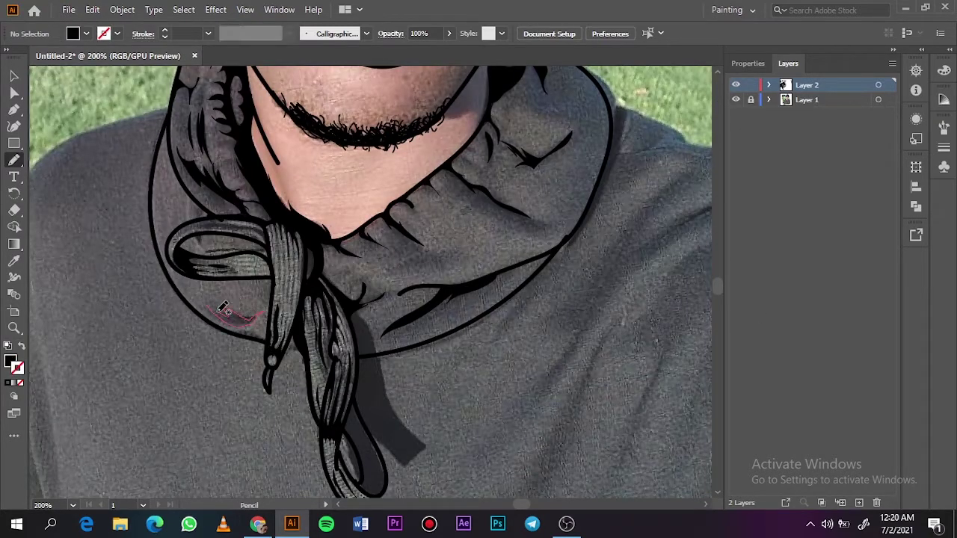
drag(222, 310, 188, 291)
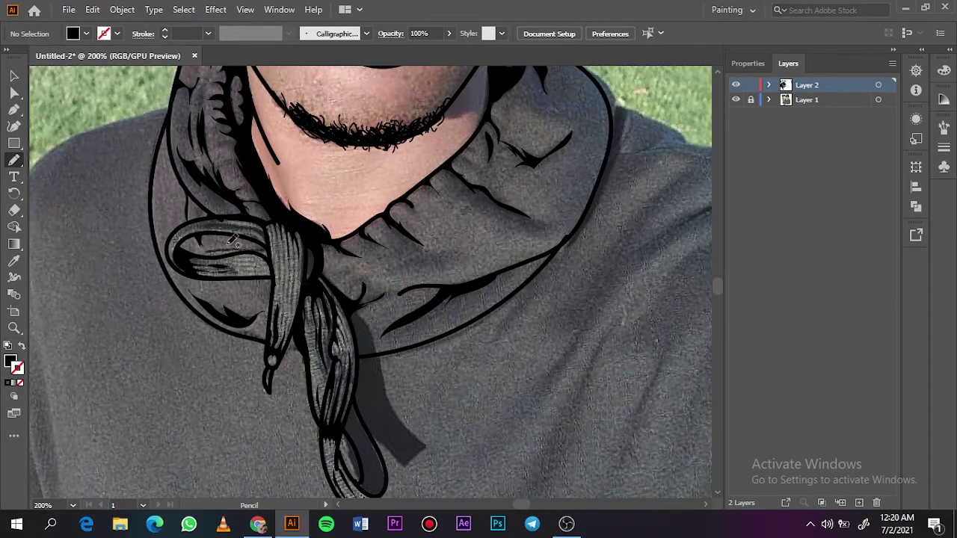
key(ctrl+0)
click(736, 100)
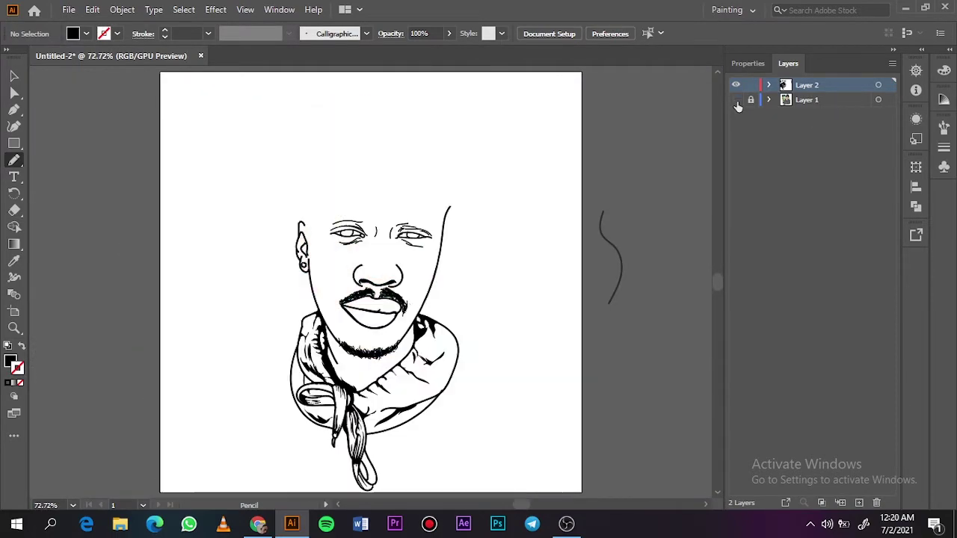
- Show the photo, zoom in, and paint curly black hair strands at the temple
click(736, 100)
key(ctrl+plus)
key(ctrl+plus)
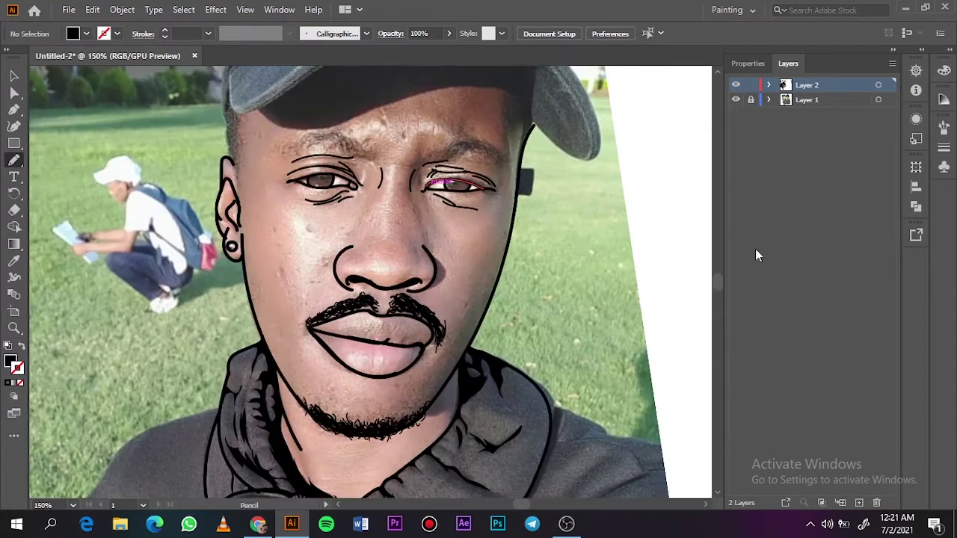
key(ctrl+plus)
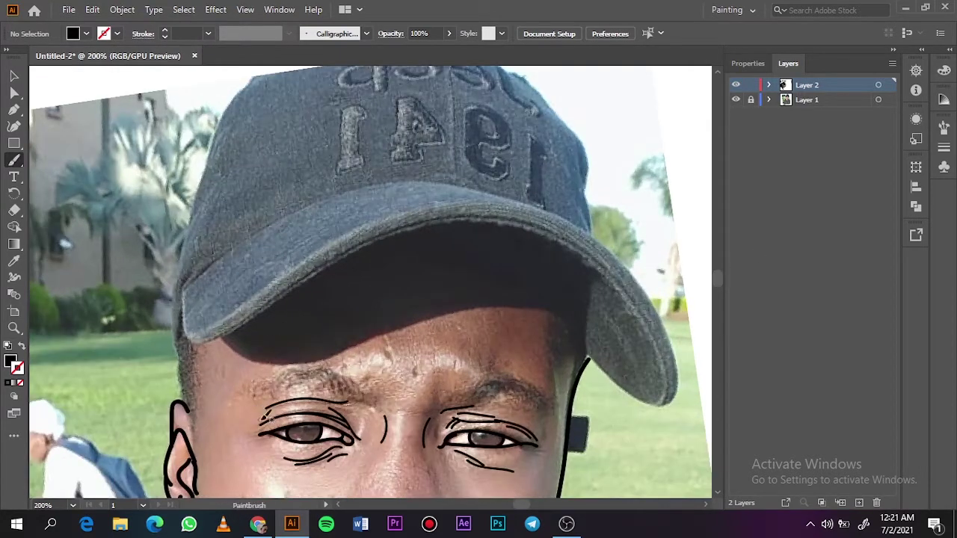
key(shift+x)
scroll(184, 389, up, 3)
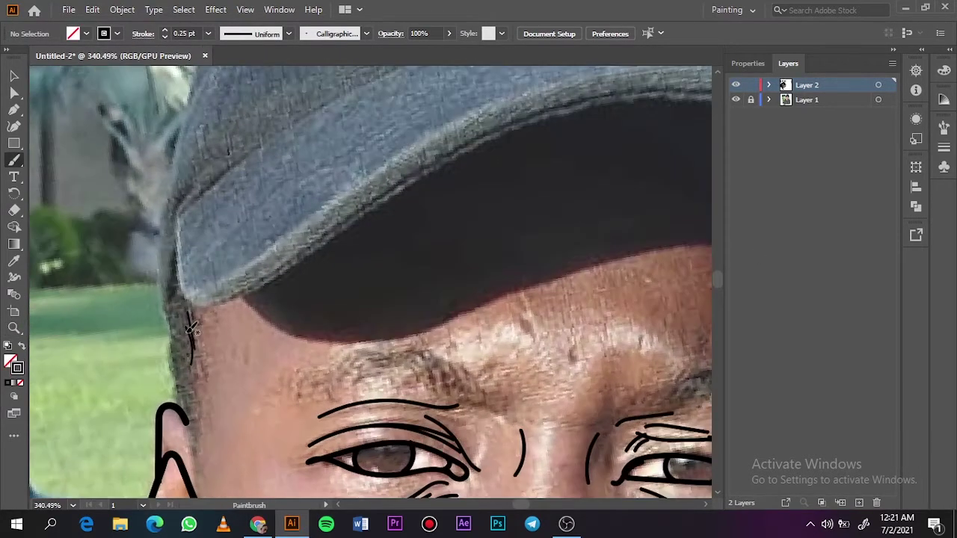
mouse_move(185, 317)
mouse_down()
mouse_move(193, 419)
mouse_move(197, 395)
mouse_move(179, 355)
mouse_move(187, 318)
mouse_up()
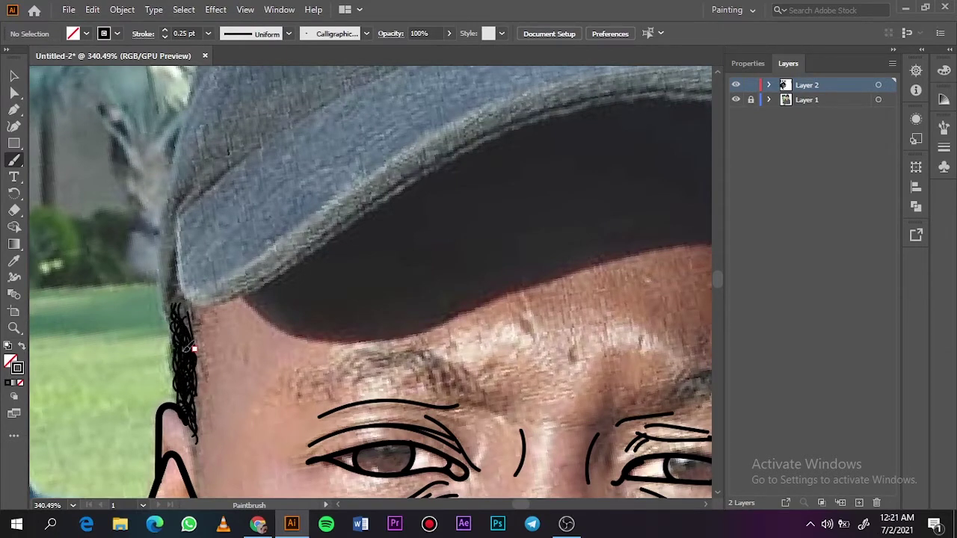
mouse_move(193, 374)
mouse_down()
mouse_move(179, 351)
mouse_move(191, 411)
mouse_up()
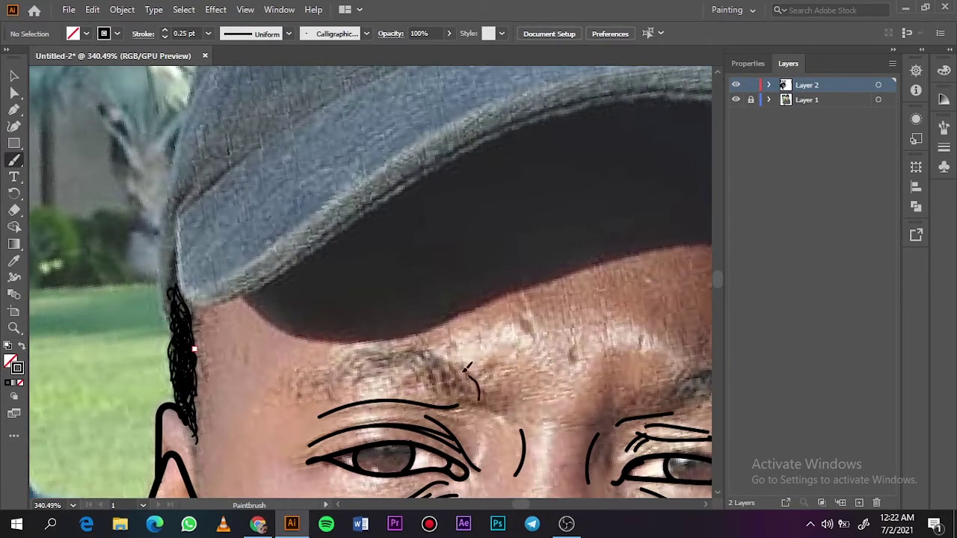
- Sketch hair strokes for the left eyebrow and check them against the photo
mouse_move(478, 396)
mouse_down()
mouse_move(422, 350)
mouse_move(430, 370)
mouse_move(374, 349)
mouse_move(351, 355)
mouse_move(349, 380)
mouse_move(308, 385)
mouse_move(374, 370)
mouse_move(288, 382)
mouse_up()
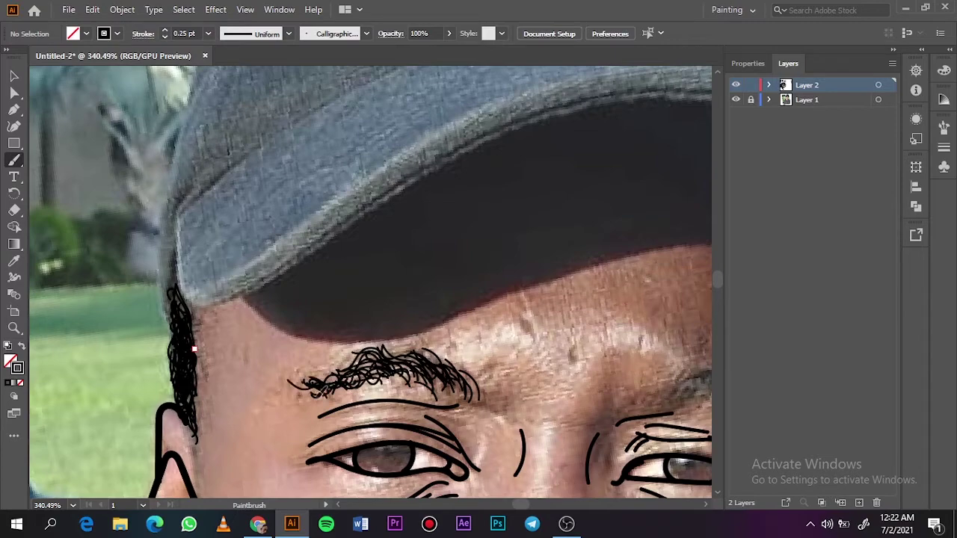
scroll(432, 362, down, 5)
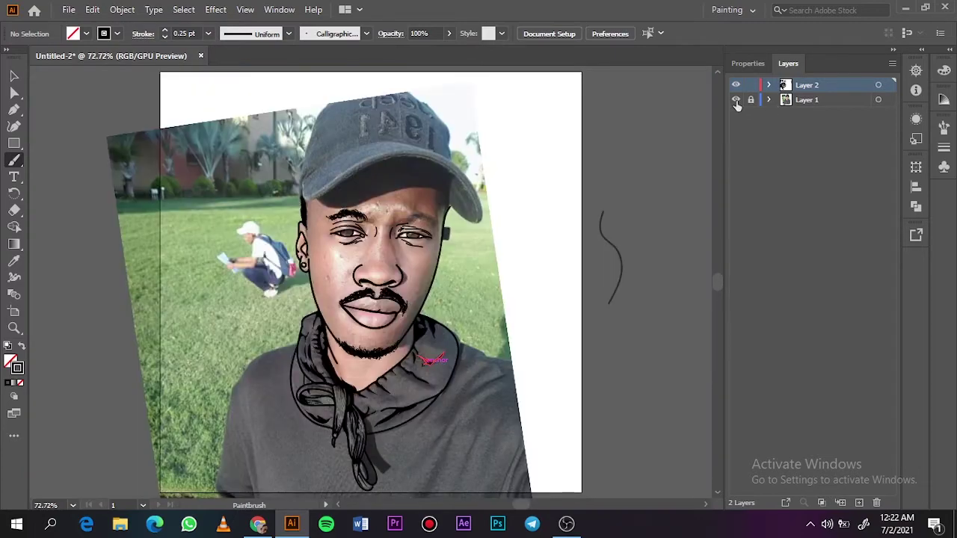
click(736, 100)
click(736, 100)
key(z)
scroll(432, 319, up, 3)
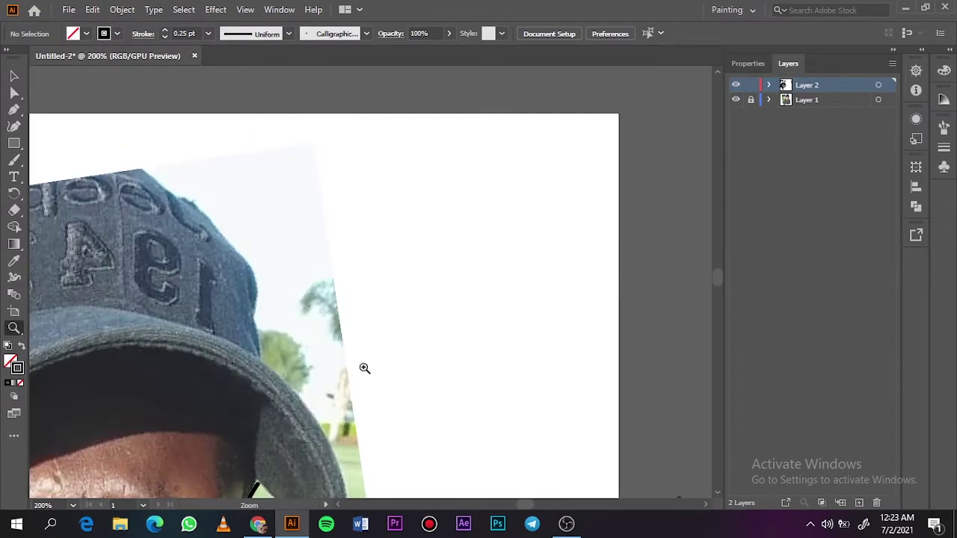
scroll(363, 305, up, 2)
- Draw a solid black right eyebrow and fringe its upper, outer and lower edges with hair strokes
key(v)
key(n)
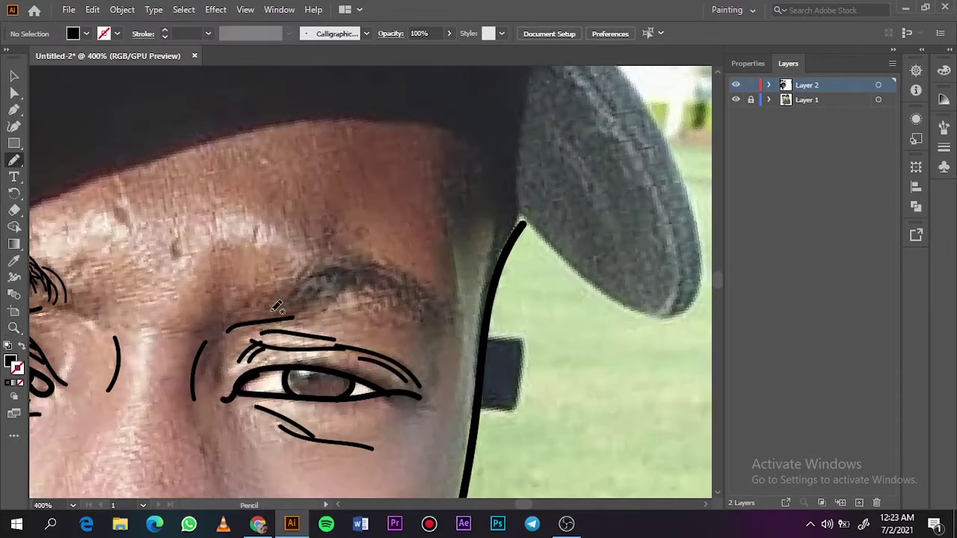
drag(308, 305, 303, 308)
key(b)
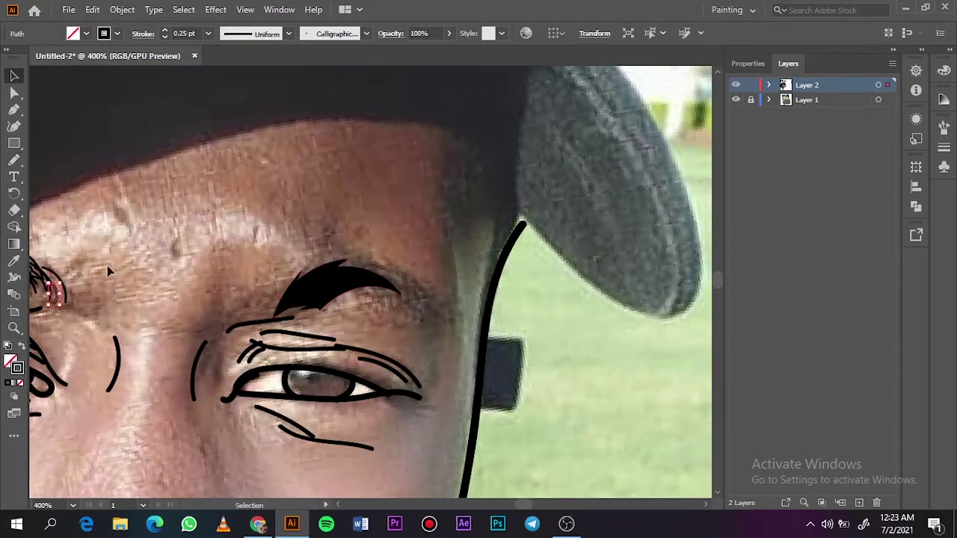
mouse_move(344, 261)
mouse_down()
mouse_move(398, 278)
mouse_move(390, 306)
mouse_move(406, 305)
mouse_up()
key(v)
key(b)
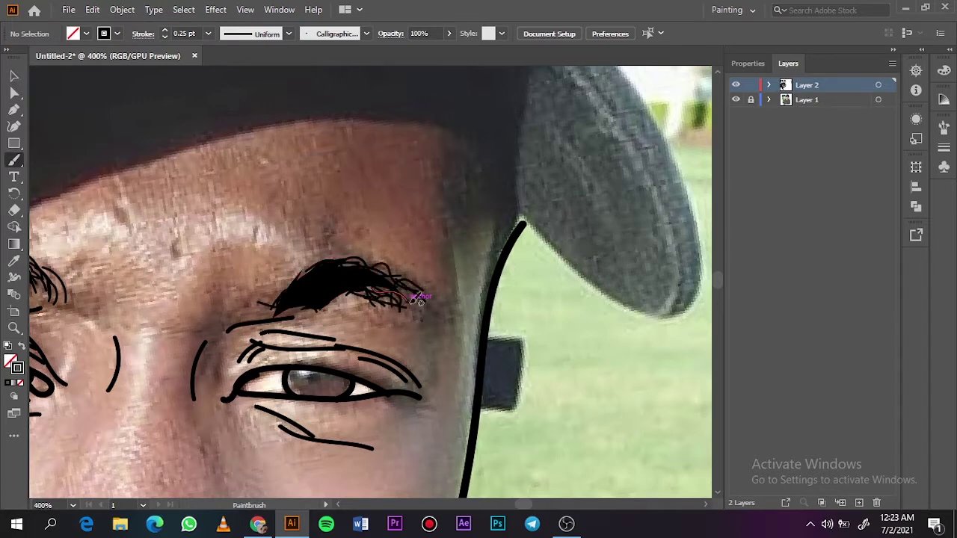
drag(373, 255, 448, 325)
drag(363, 288, 404, 302)
drag(288, 289, 354, 299)
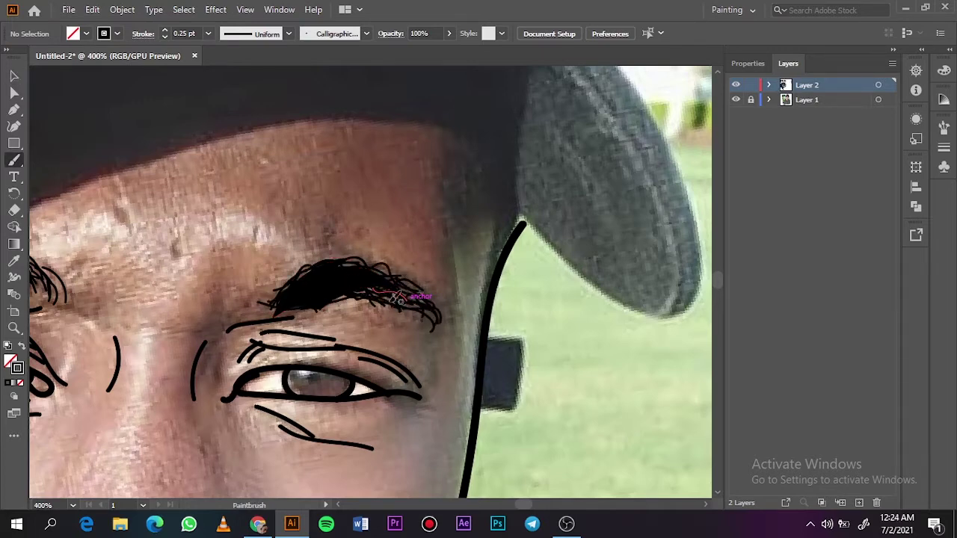
- Fit the artboard and toggle the photo to compare the finished eyebrows
key(ctrl+0)
click(737, 100)
click(736, 99)
click(737, 99)
click(737, 100)
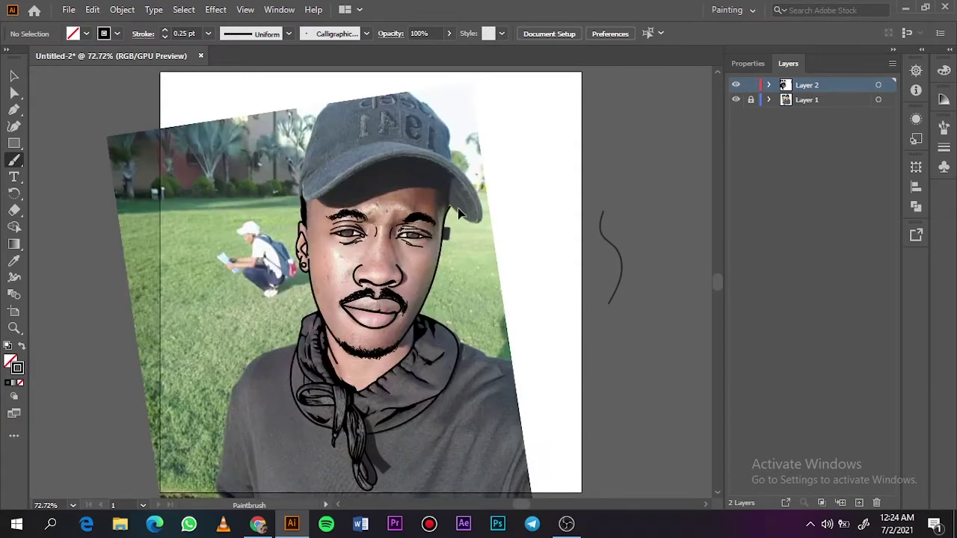
key(ctrl+equal)
key(ctrl+equal)
key(ctrl+equal)
- Set the brush stroke weight to 1 pt and outline the cap's left edge
drag(713, 284, 714, 282)
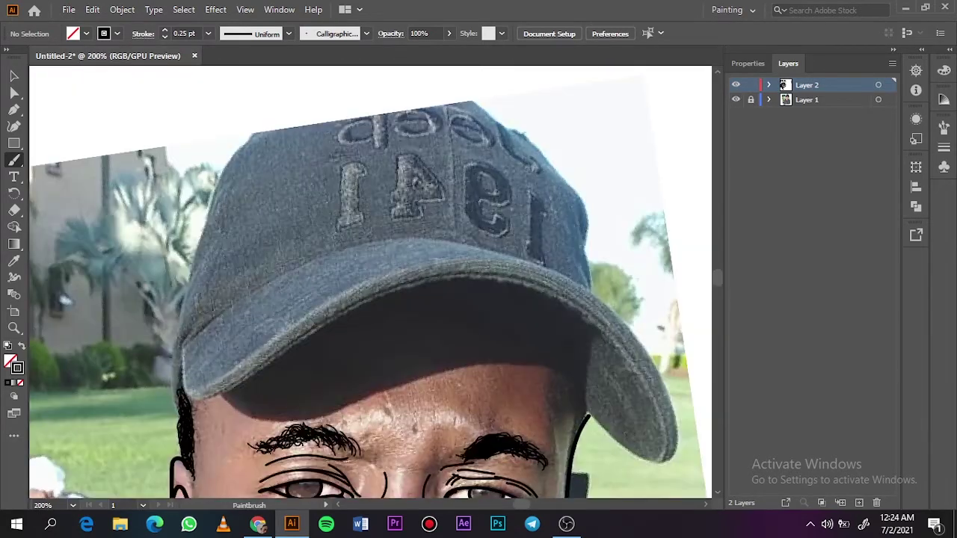
click(207, 33)
click(217, 89)
drag(224, 396, 177, 344)
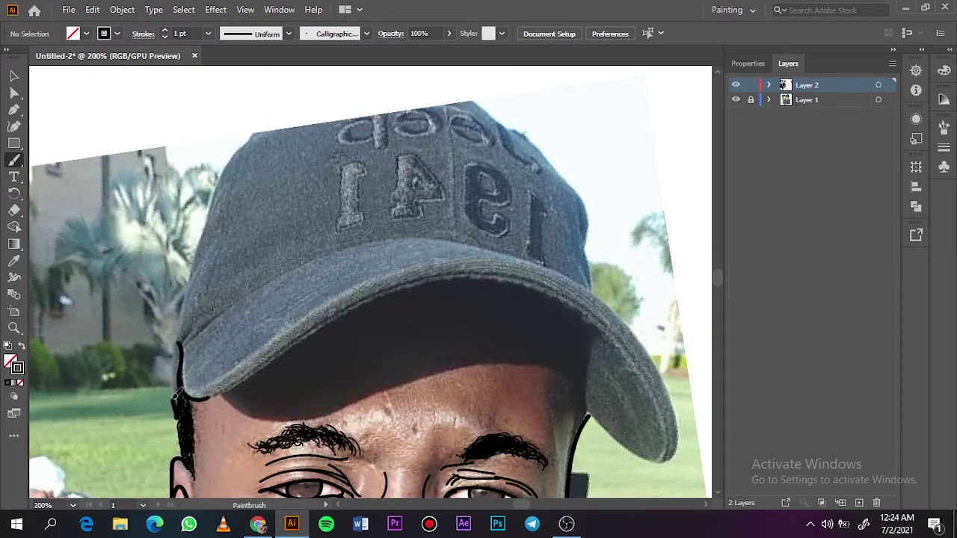
drag(177, 392, 191, 323)
- Outline the cap's right edge, the brim bottom, the upper brim edge and the inner right brim
mouse_move(594, 334)
mouse_down()
mouse_move(591, 403)
mouse_move(643, 460)
mouse_move(677, 448)
mouse_up()
right_click(676, 448)
mouse_move(565, 277)
mouse_down()
mouse_move(638, 330)
mouse_move(677, 445)
mouse_up()
drag(531, 266, 258, 293)
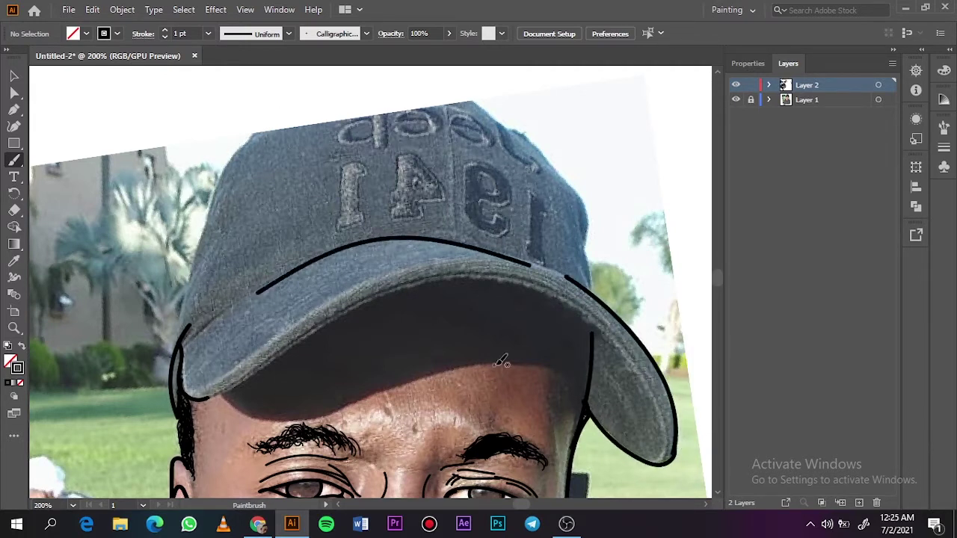
key(ctrl+z)
drag(567, 283, 267, 342)
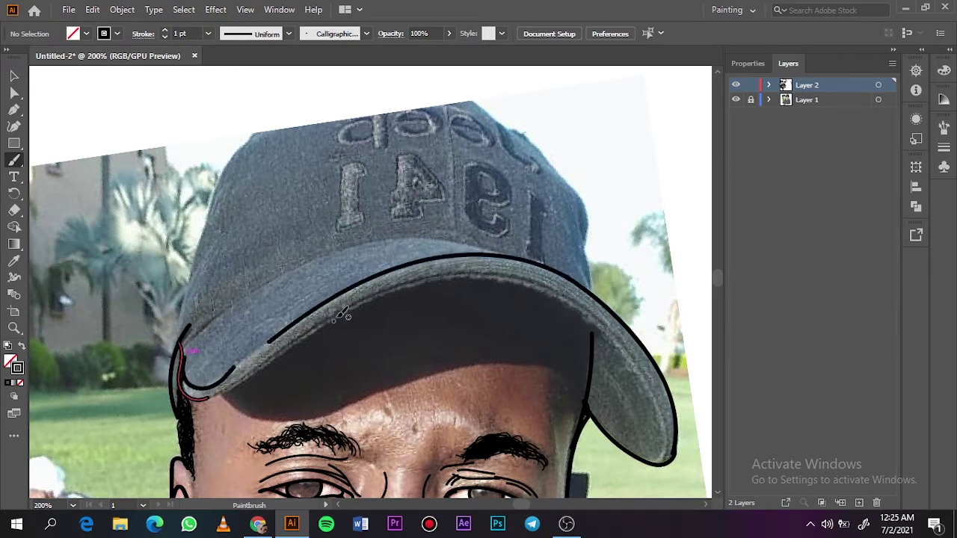
drag(188, 328, 249, 362)
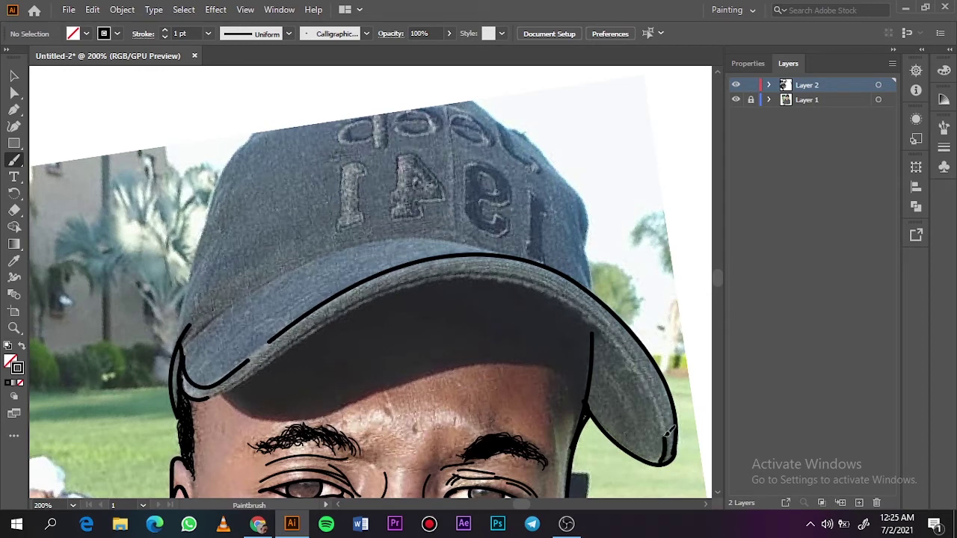
drag(667, 432, 479, 275)
- Trace the inner brim edge, a second upper brim line, and both cap sides up to the top
mouse_move(191, 378)
mouse_down()
mouse_move(464, 277)
mouse_move(246, 374)
mouse_up()
key(ctrl+z)
mouse_move(516, 275)
mouse_down()
mouse_move(245, 378)
mouse_move(187, 389)
mouse_up()
drag(535, 248, 228, 305)
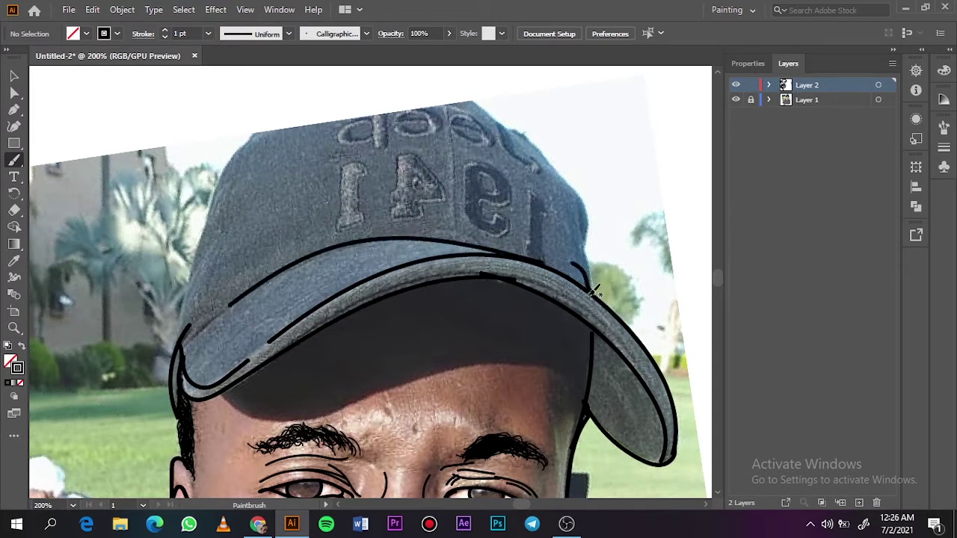
drag(596, 292, 333, 94)
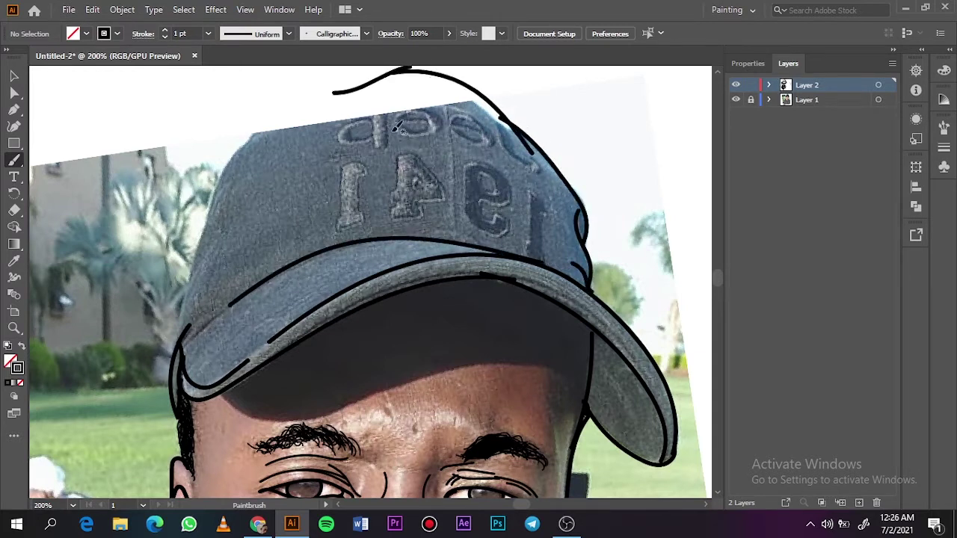
scroll(226, 384, up, 3)
mouse_move(184, 452)
mouse_down()
mouse_move(228, 271)
mouse_move(387, 184)
mouse_up()
key(ctrl+0)
- Zoom in on the cap lettering and outline the 1 and 4 of the 1941 numerals
click(737, 100)
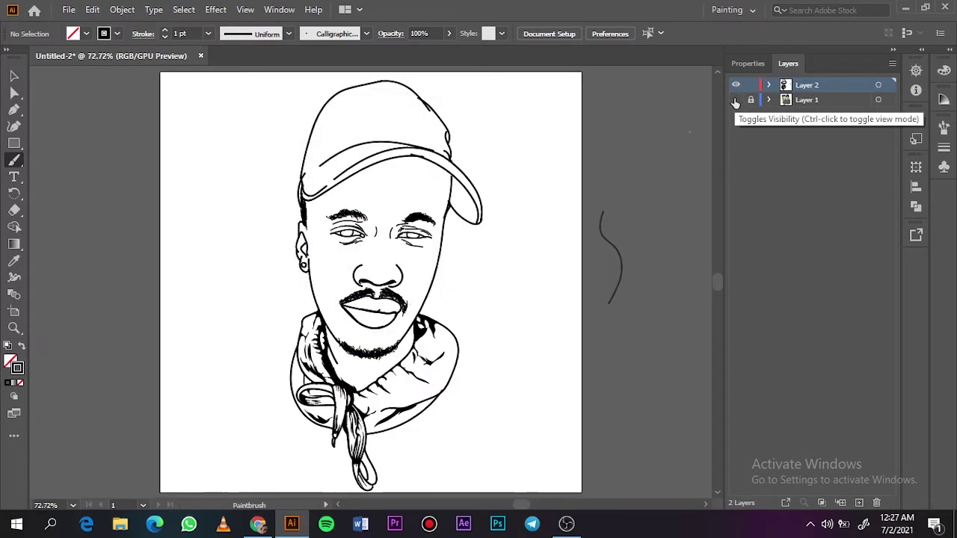
click(737, 100)
click(737, 100)
click(736, 100)
key(ctrl+plus)
key(ctrl+plus)
key(ctrl+plus)
scroll(717, 276, up, 10)
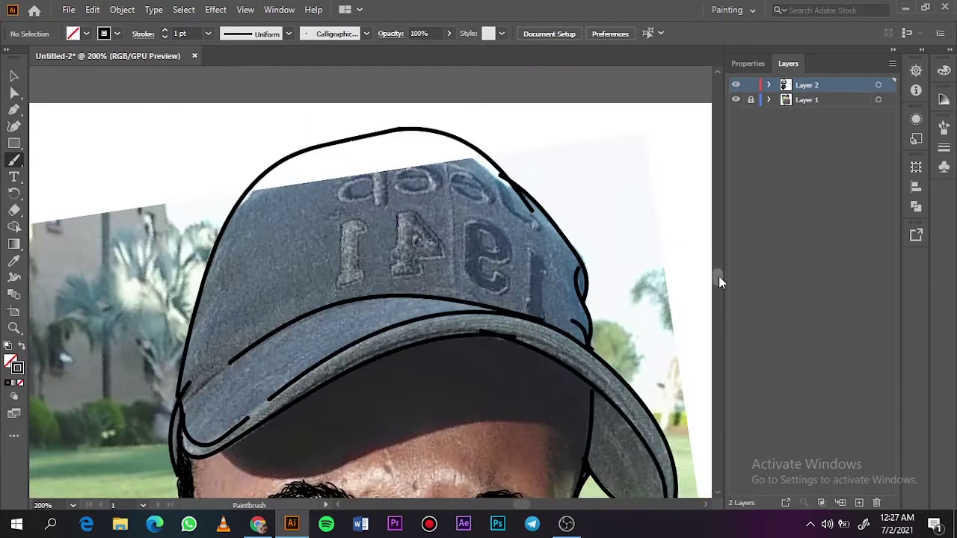
key(ctrl+plus)
mouse_move(327, 197)
mouse_down()
mouse_move(329, 258)
mouse_move(367, 257)
mouse_move(333, 191)
mouse_move(365, 273)
mouse_move(326, 268)
mouse_move(368, 211)
mouse_up()
key(ctrl+z)
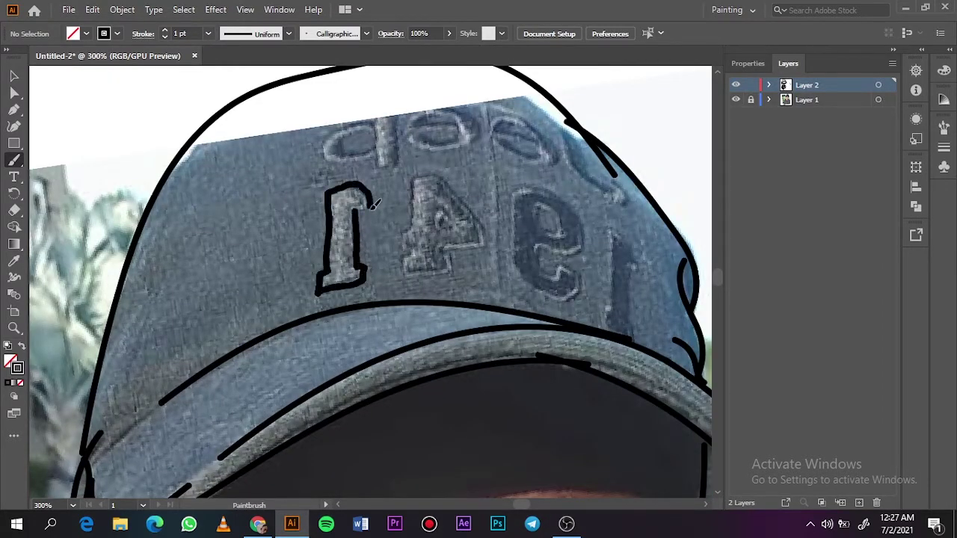
mouse_move(411, 178)
mouse_down()
mouse_move(401, 262)
mouse_move(447, 274)
mouse_move(456, 187)
mouse_move(413, 178)
mouse_move(434, 226)
mouse_up()
- Outline the remaining 9 and 1 numerals and the faint letters above them
mouse_move(632, 267)
mouse_down()
mouse_move(604, 307)
mouse_move(632, 338)
mouse_move(636, 258)
mouse_up()
mouse_move(552, 247)
mouse_down()
mouse_move(561, 257)
mouse_move(508, 232)
mouse_move(584, 277)
mouse_up()
drag(562, 225, 557, 233)
mouse_move(610, 196)
mouse_down()
mouse_move(572, 130)
mouse_move(625, 196)
mouse_up()
mouse_move(523, 168)
mouse_down()
mouse_move(490, 134)
mouse_move(505, 140)
mouse_move(527, 128)
mouse_move(508, 153)
mouse_up()
drag(423, 131, 432, 148)
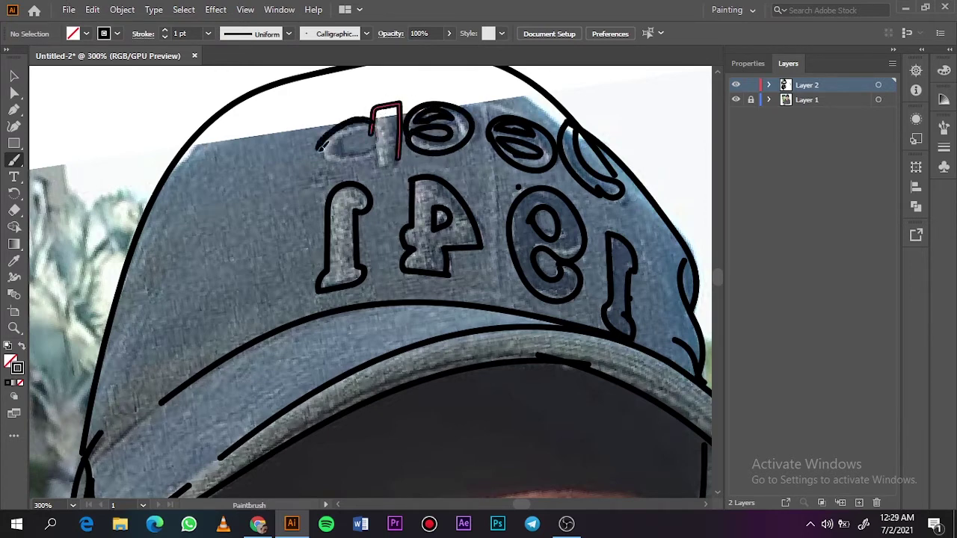
- Set the stroke weight to 0.5 pt and switch to a solid black fill
click(207, 33)
click(224, 67)
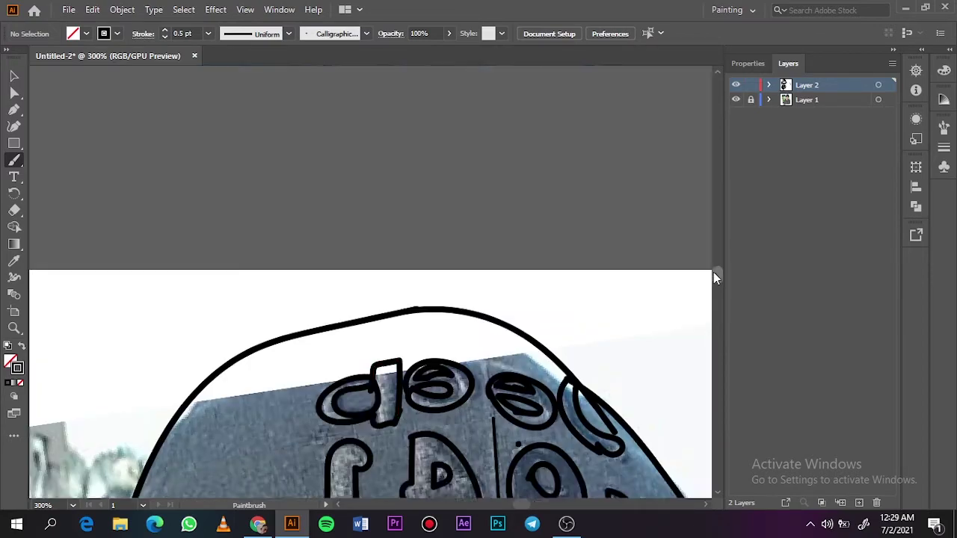
drag(716, 281, 716, 278)
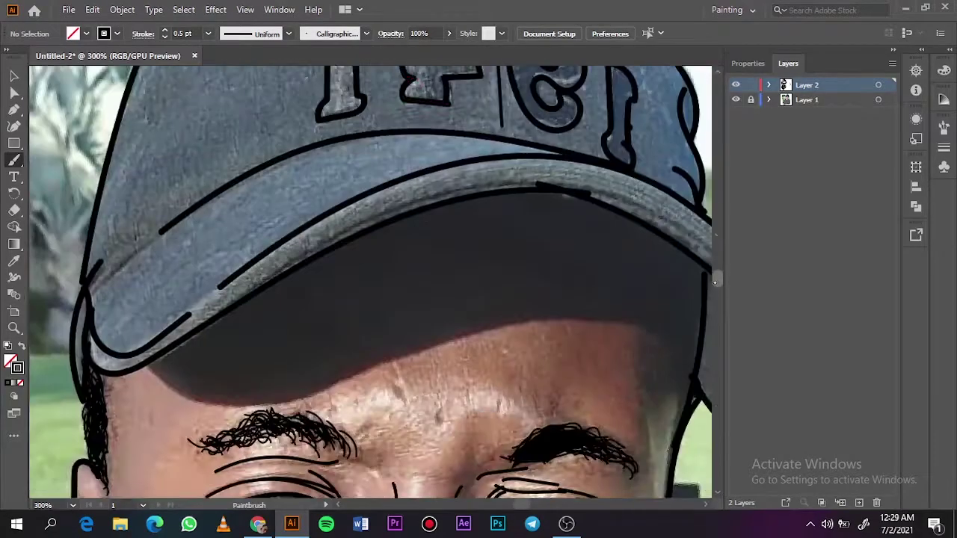
key(shift+x)
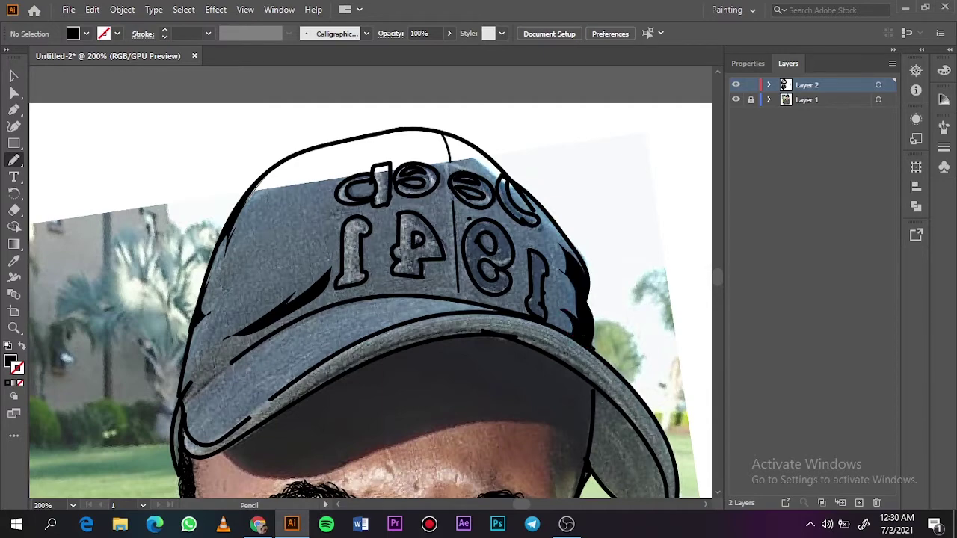
- Draw a solid black shadow under the cap brim
key(ctrl+0)
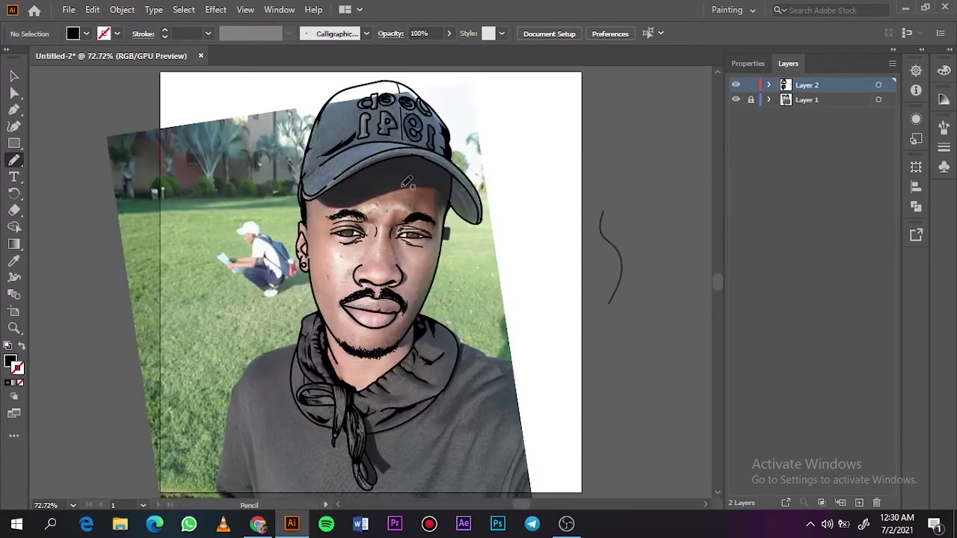
scroll(407, 182, up, 3)
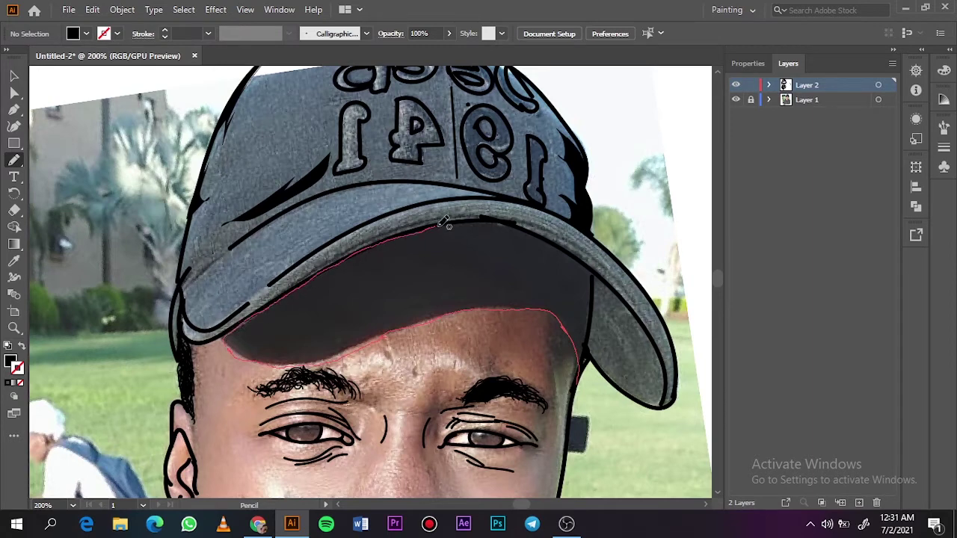
drag(580, 379, 583, 374)
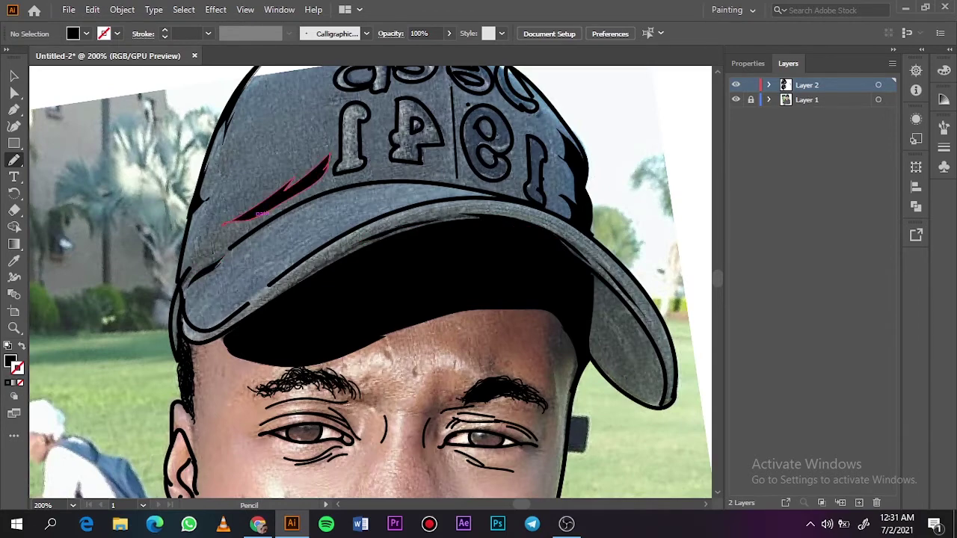
- Fit the artboard and toggle the reference photo to review the finished line-art portrait
key(ctrl+0)
click(736, 101)
click(736, 101)
click(736, 101)
click(736, 101)
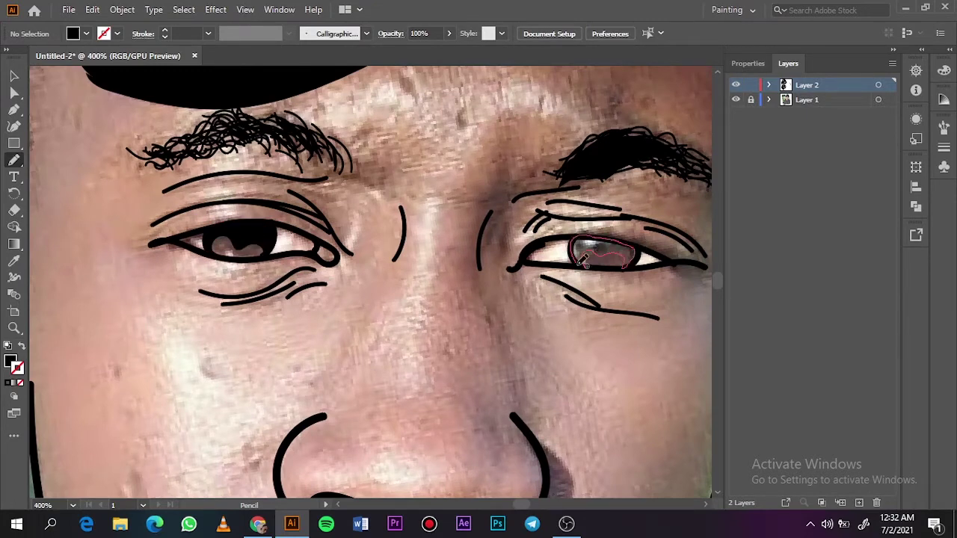
key(ctrl+0)
- Hide the reference photo and try merging the line art with Pathfinder, which gives no result
click(736, 100)
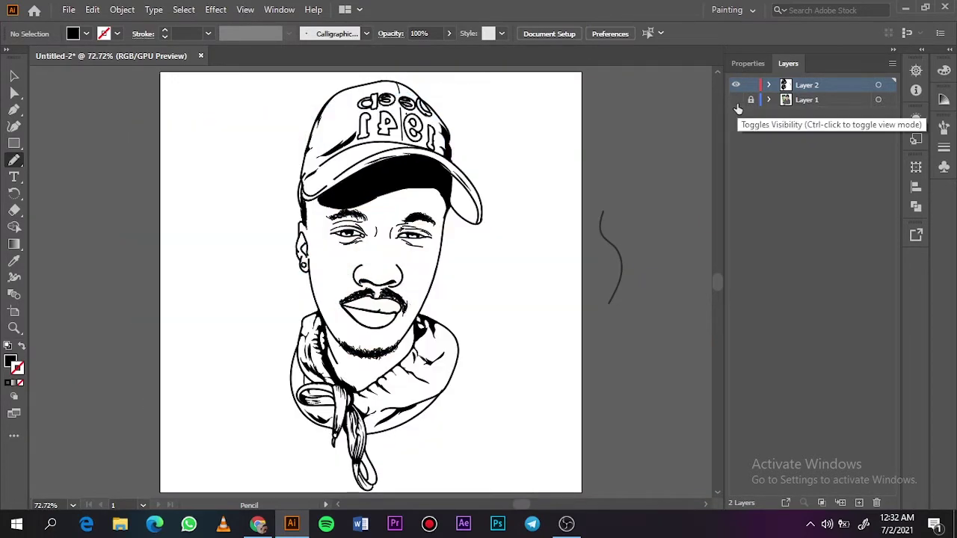
drag(321, 145, 531, 193)
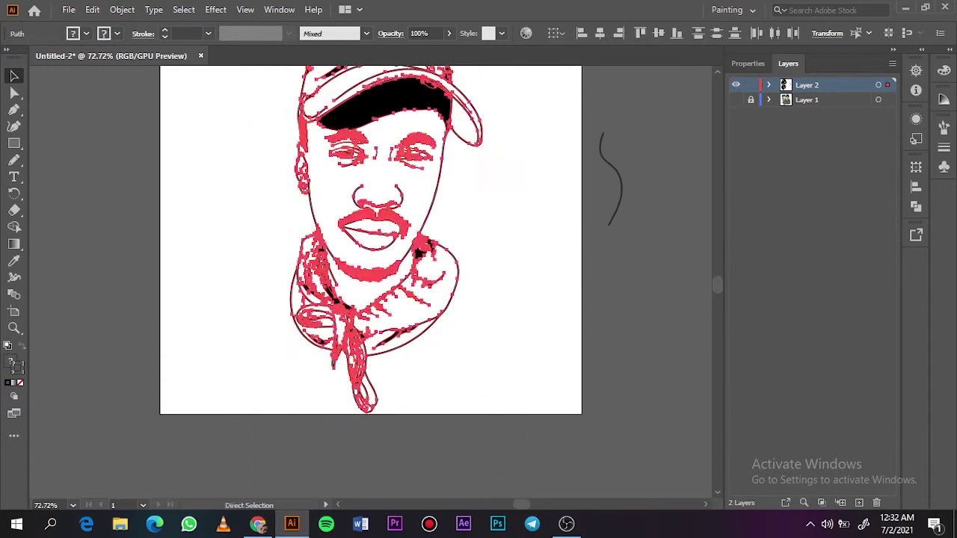
click(531, 193)
key(ctrl+a)
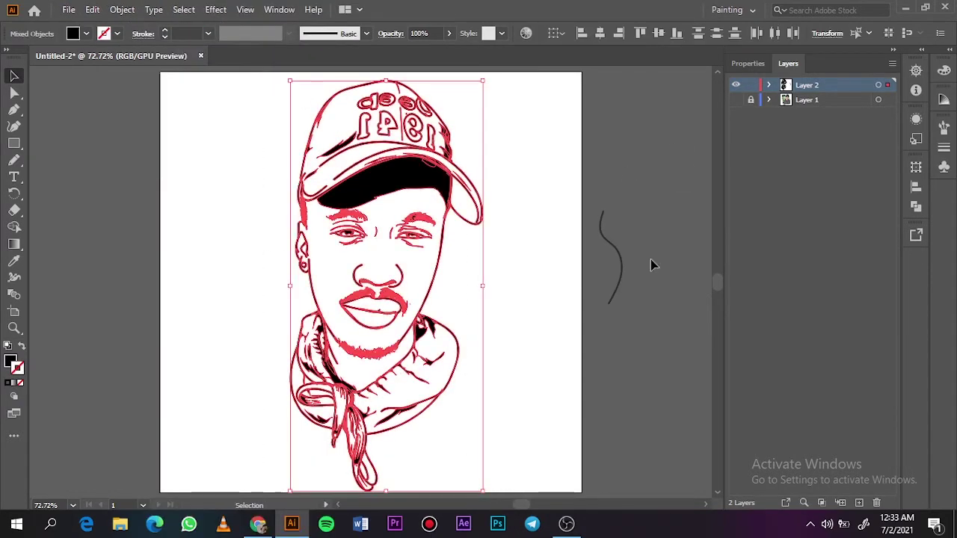
click(747, 63)
click(881, 407)
click(794, 484)
click(613, 279)
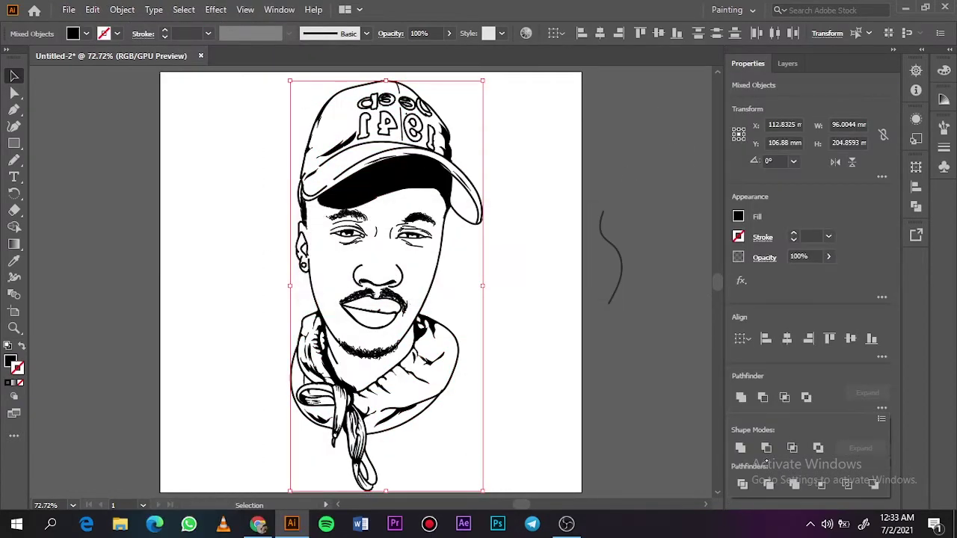
key(ctrl+shift+a)
- Duplicate Layer 2 and make the original Layer 2 active
click(349, 188)
click(788, 63)
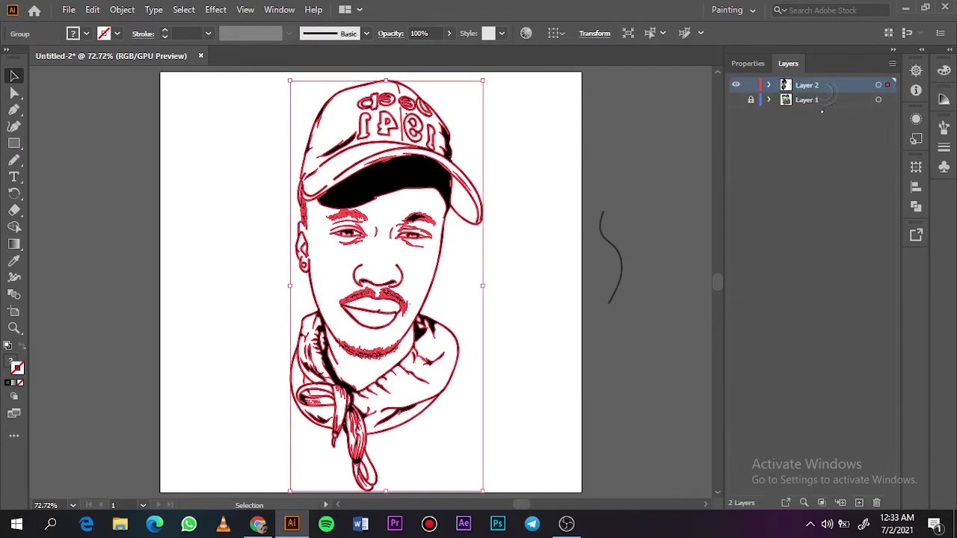
click(892, 63)
click(822, 112)
click(854, 98)
- Swap fill and stroke and set the fill to a dark red in the Color Picker
click(21, 347)
double_click(9, 362)
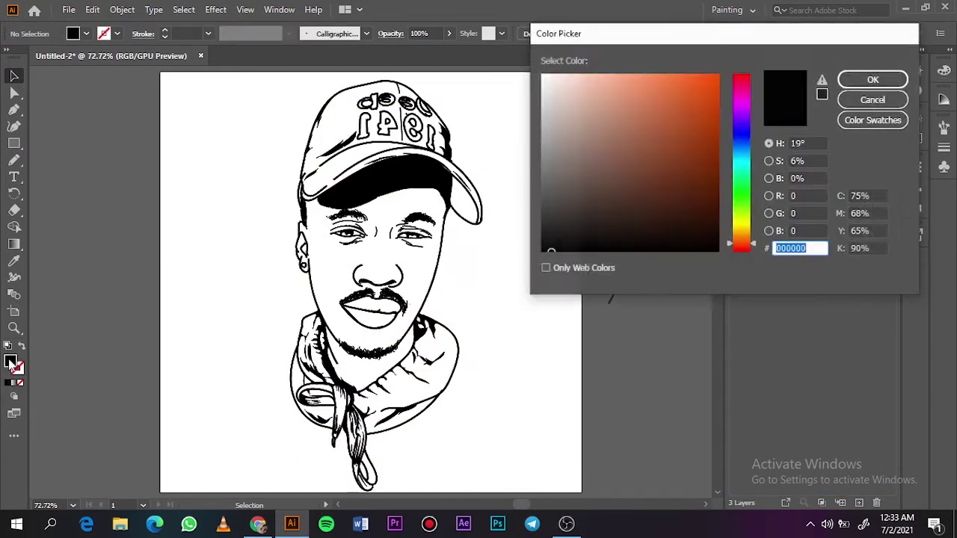
click(633, 141)
click(633, 155)
drag(741, 239, 740, 250)
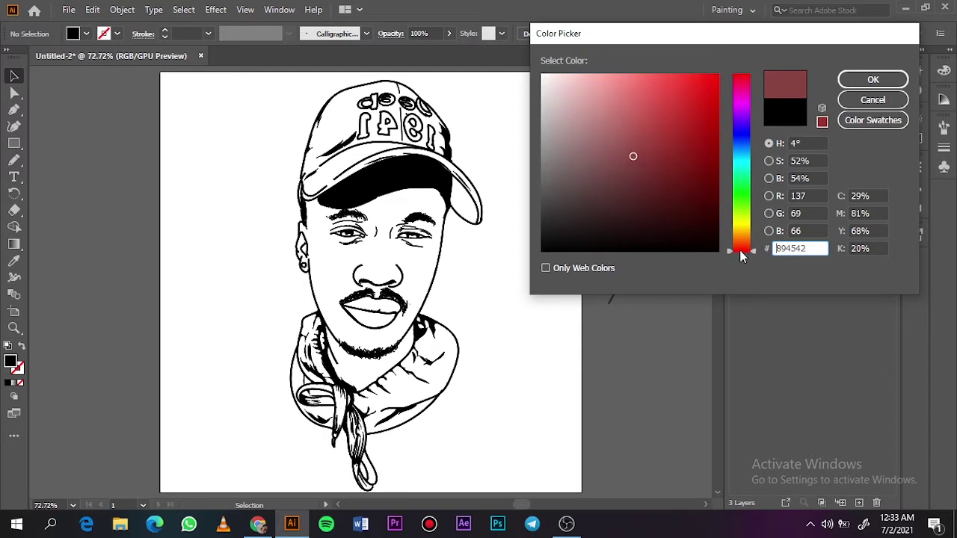
drag(633, 156, 630, 173)
click(873, 79)
- Draw a dark red rectangle covering the whole line-art portrait
key(m)
drag(267, 72, 546, 393)
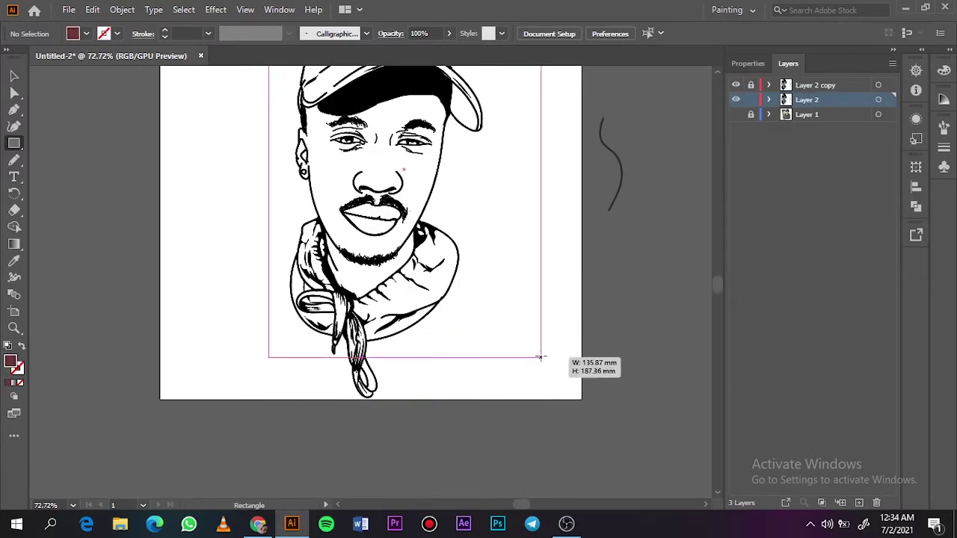
scroll(719, 286, up, 2)
double_click(9, 361)
mouse_move(741, 247)
mouse_down()
mouse_move(745, 236)
mouse_move(746, 250)
mouse_up()
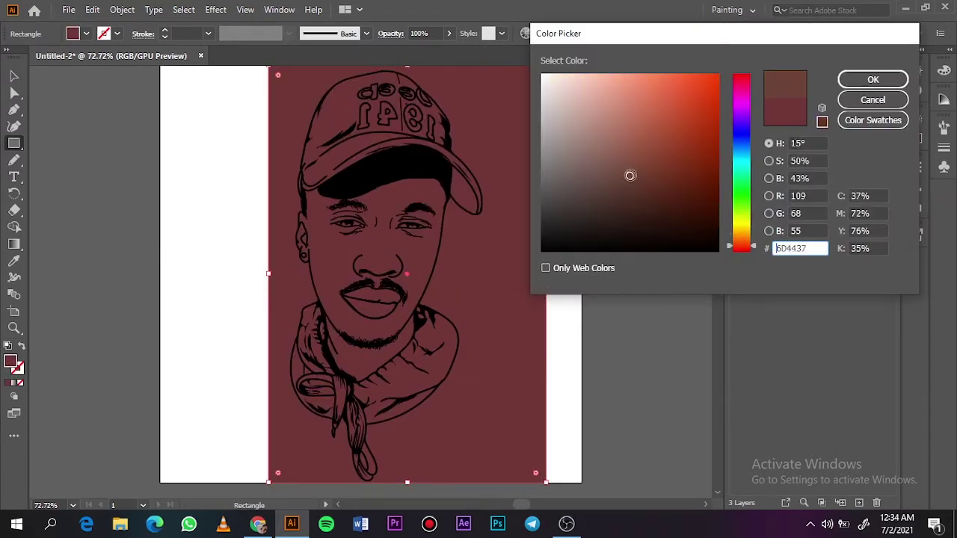
key(Return)
double_click(10, 361)
click(742, 250)
key(Return)
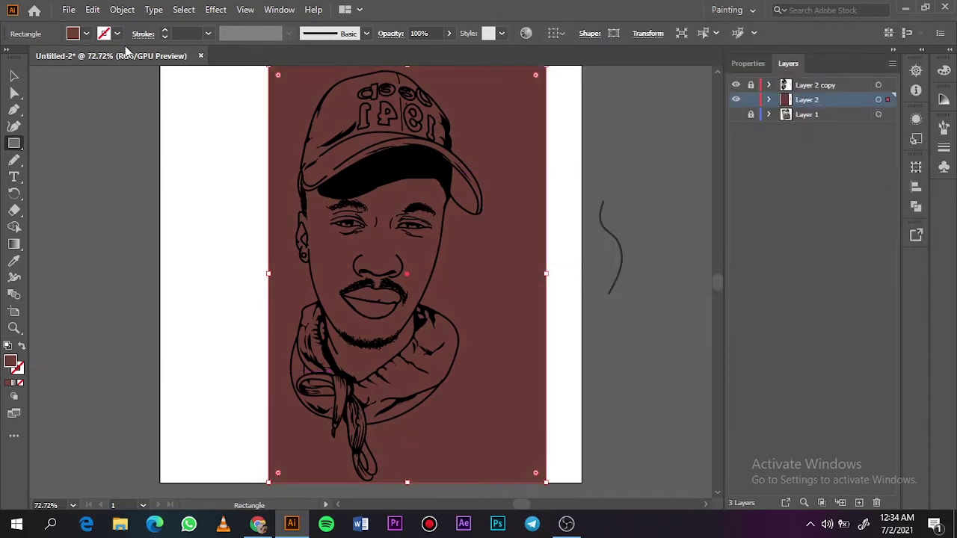
- Darken the rectangle's fill to a dark red-brown
double_click(10, 361)
click(742, 244)
click(676, 185)
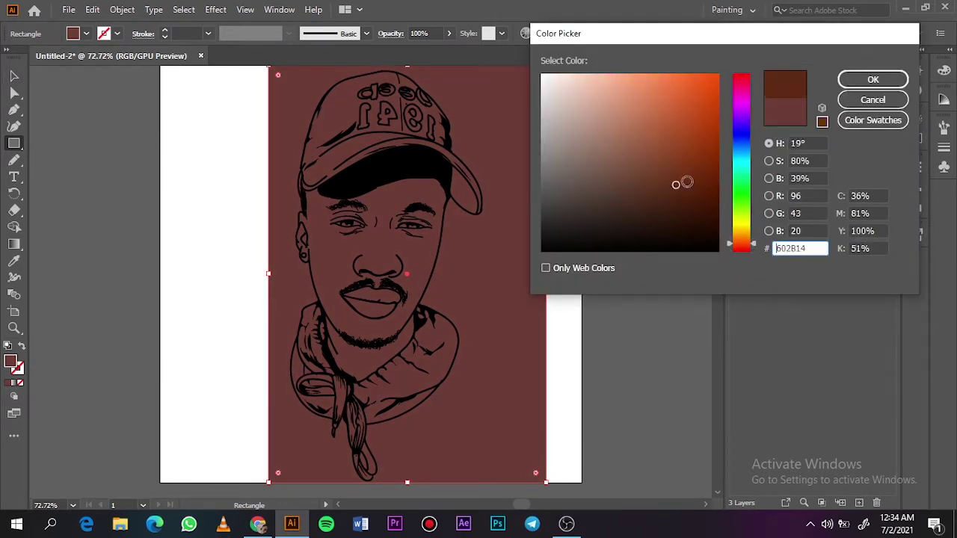
click(741, 249)
click(695, 184)
key(Return)
- Select the line-art group and enter isolation mode on it
key(v)
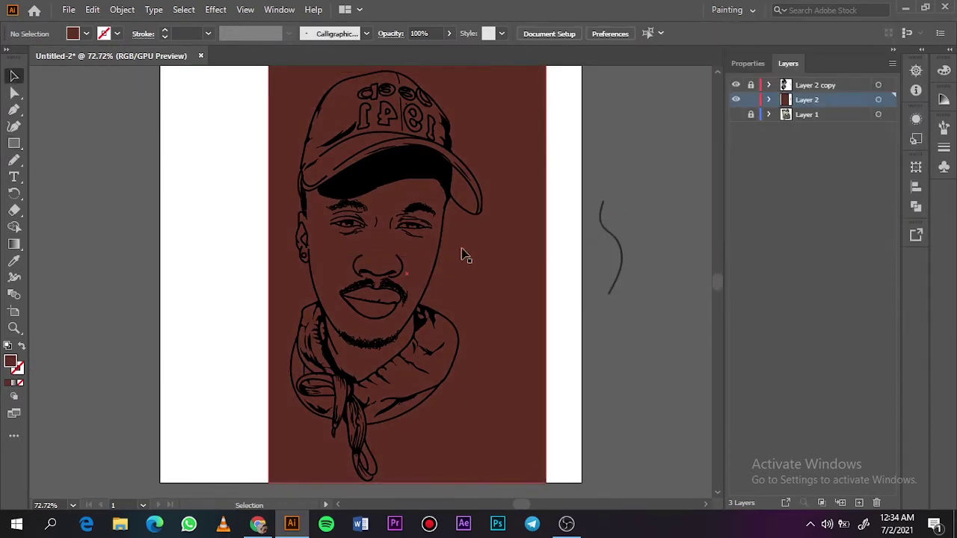
click(231, 142)
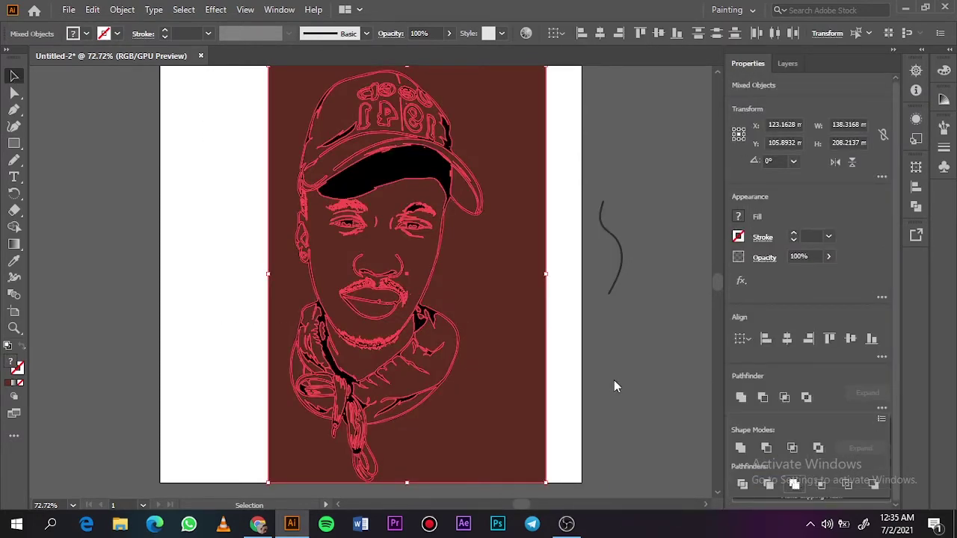
right_click(513, 359)
click(604, 216)
- Exit isolation, fit the artboard in view and expand the line art's appearance
key(Escape)
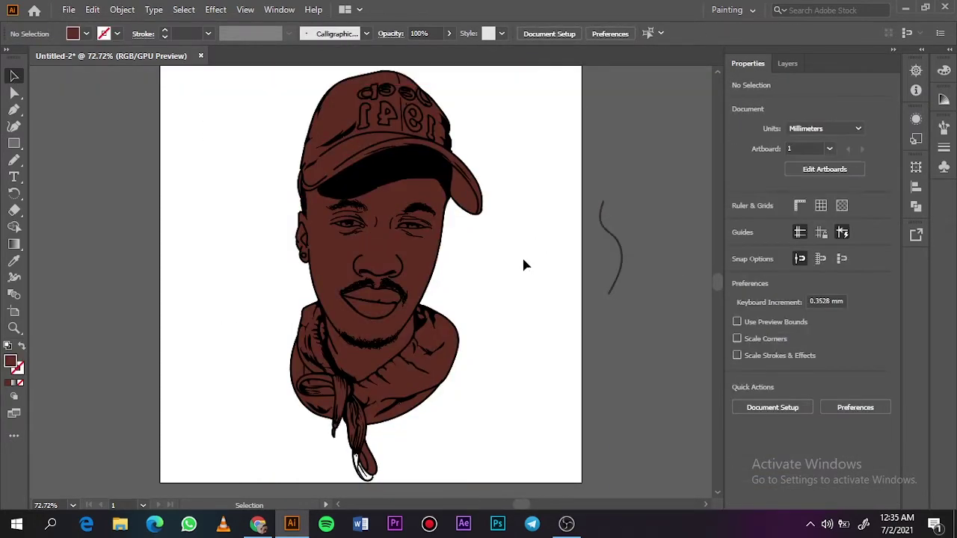
scroll(715, 291, down, 3)
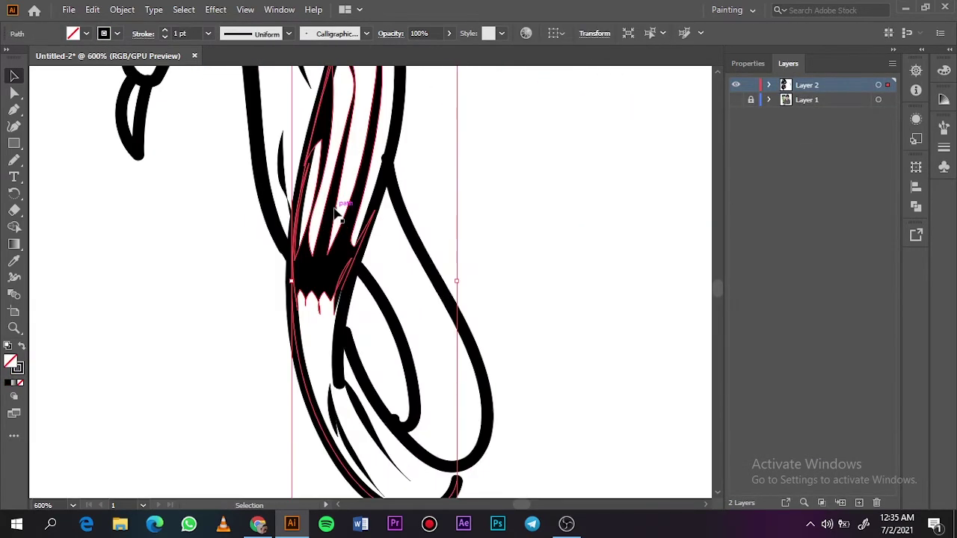
scroll(717, 288, down, 3)
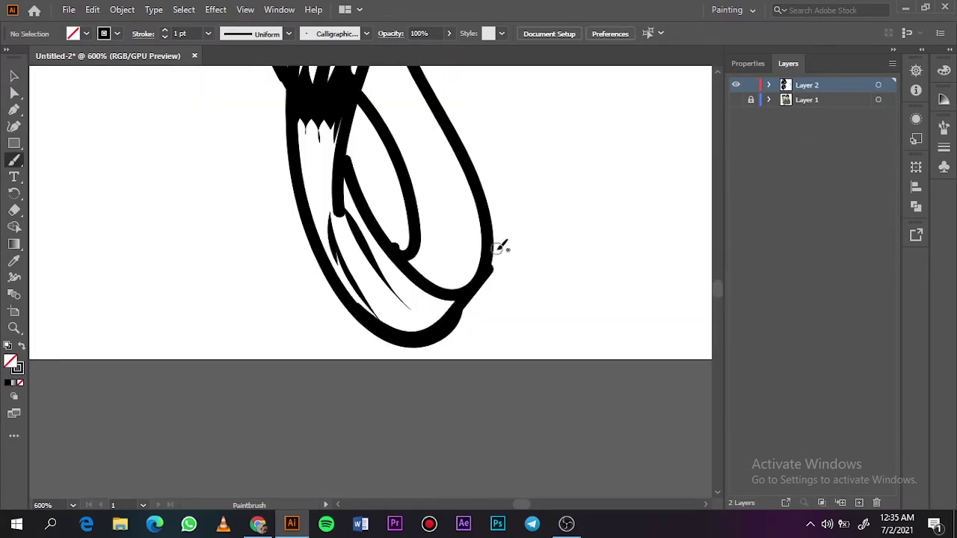
key(ctrl+0)
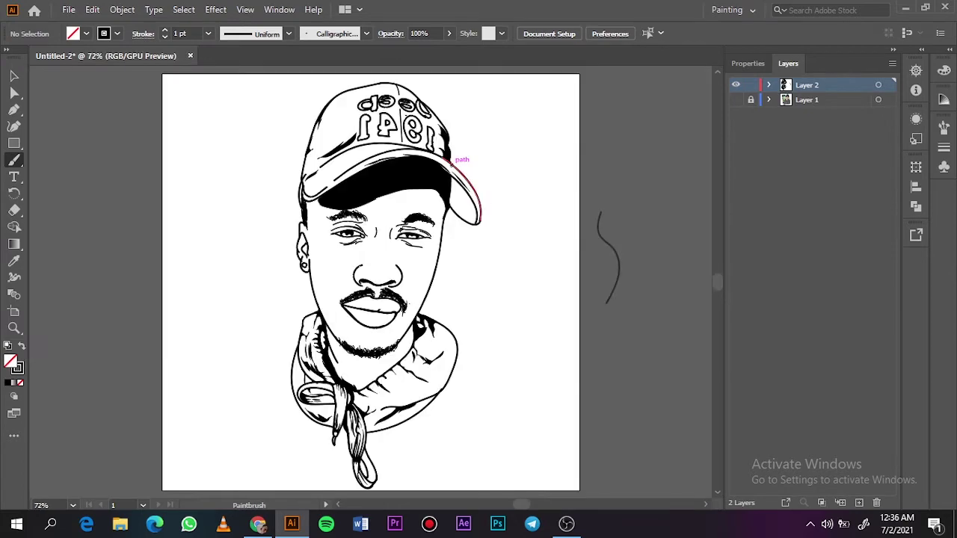
click(122, 9)
click(241, 188)
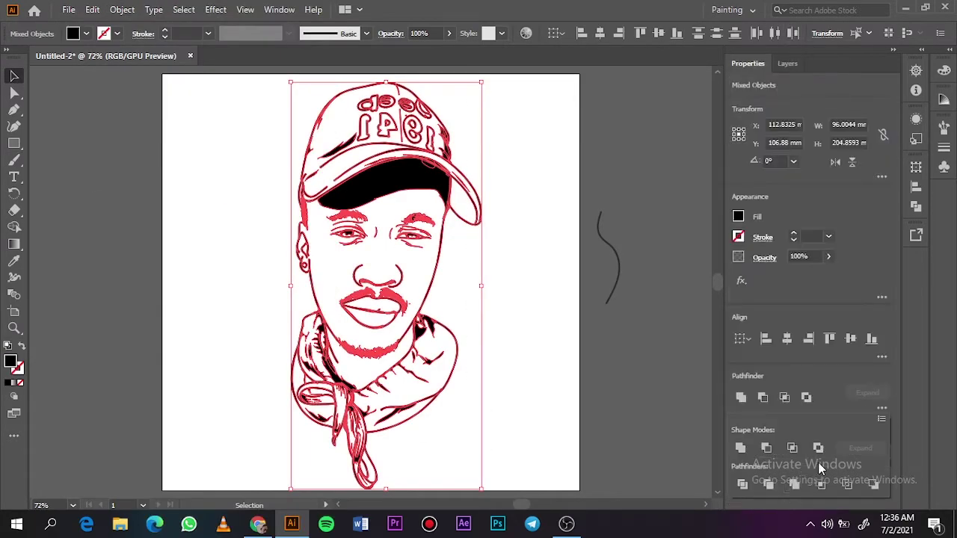
key(ctrl+shift+a)
click(788, 63)
- Draw a dark red rectangle from corner to corner over the portrait
click(13, 143)
double_click(10, 361)
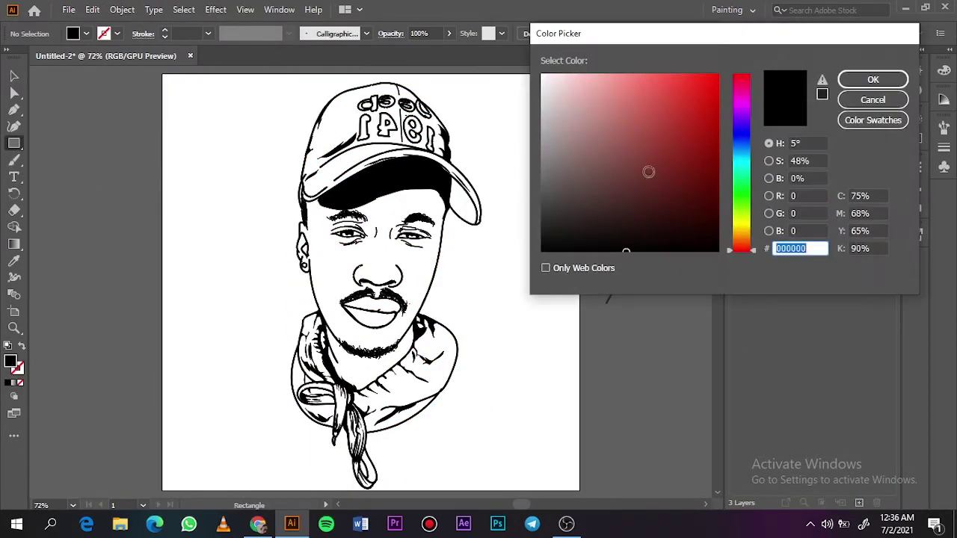
drag(648, 171, 632, 145)
key(Return)
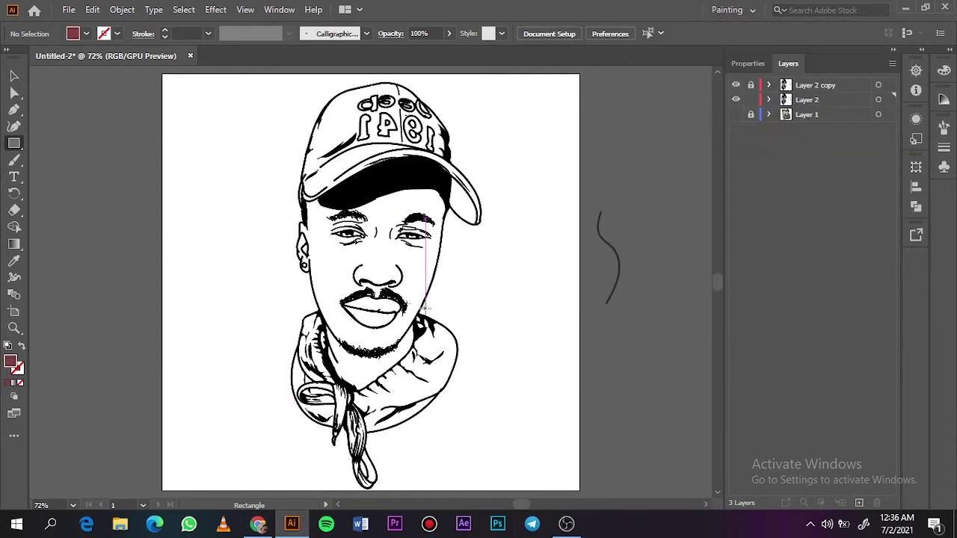
drag(223, 69, 524, 491)
right_click(498, 94)
key(Escape)
- Change the rectangle's fill to maroon #7F3837
double_click(10, 361)
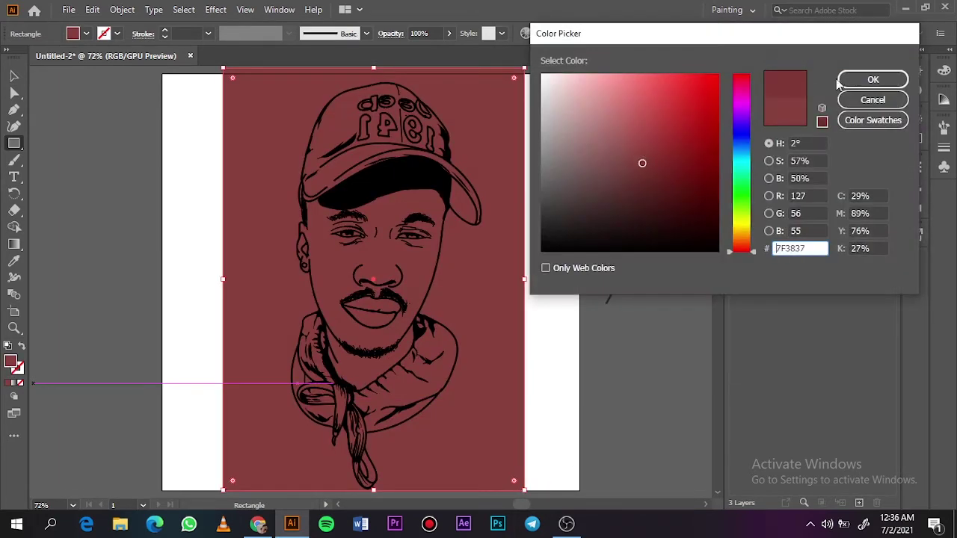
click(840, 81)
double_click(10, 361)
click(640, 169)
key(Return)
- Select all and clip the maroon rectangle to the portrait with a clipping mask
key(v)
click(516, 413)
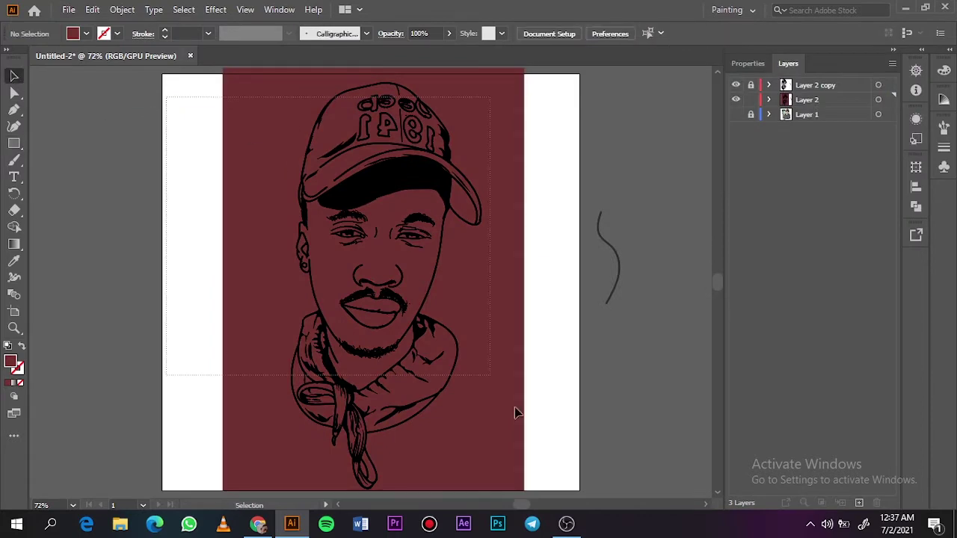
key(ctrl+a)
key(ctrl+7)
double_click(462, 301)
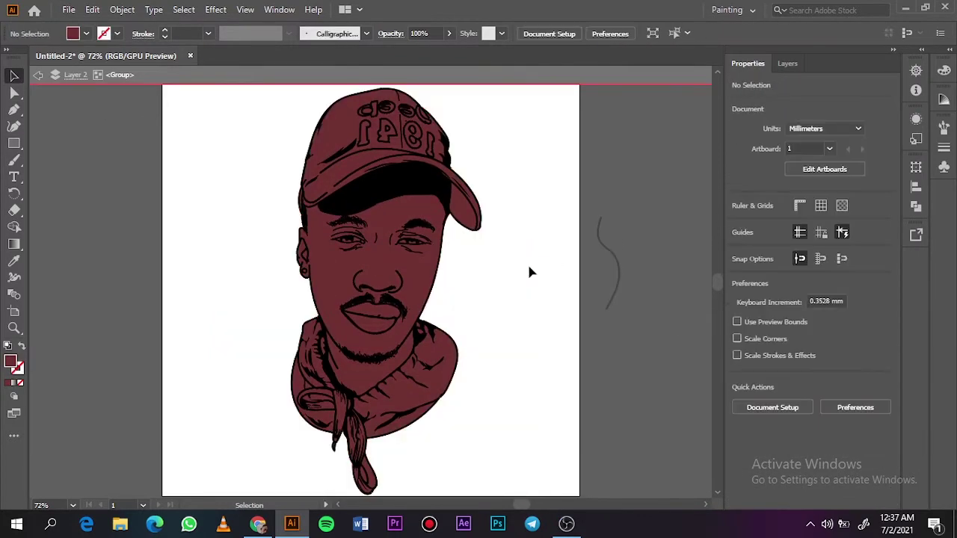
click(423, 419)
scroll(424, 426, up, 3)
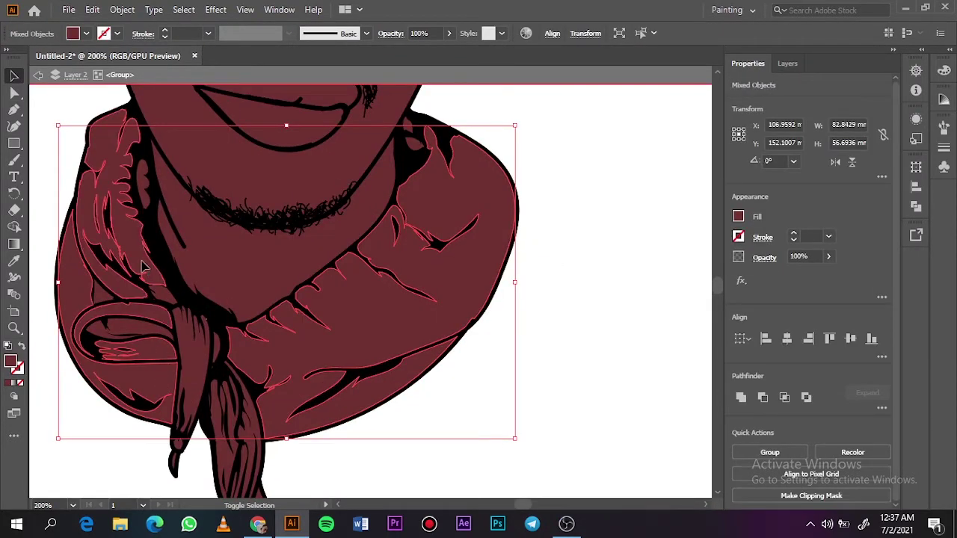
- Fill the scarf dark grey and pick out pieces near the collar and scarf tail
double_click(10, 361)
click(539, 224)
key(Return)
click(414, 136)
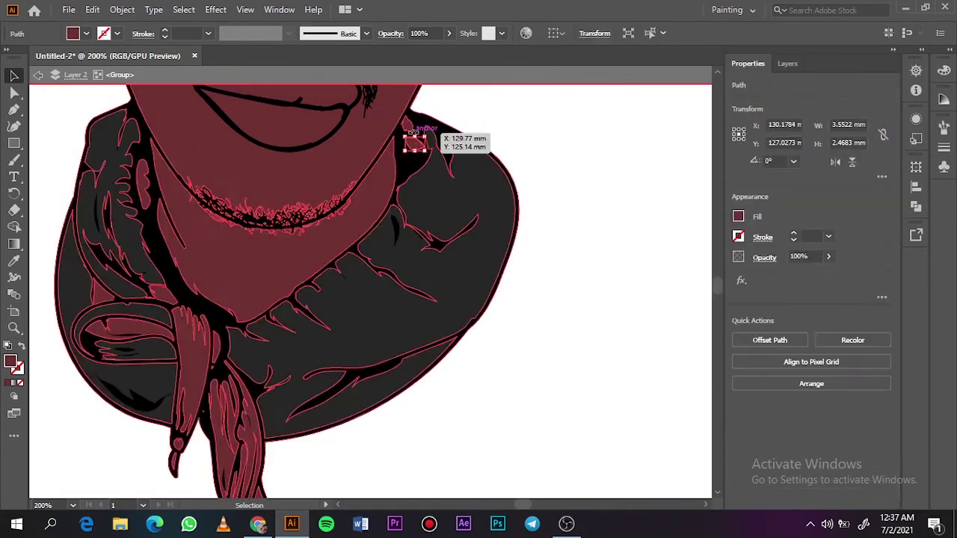
shift+click(232, 442)
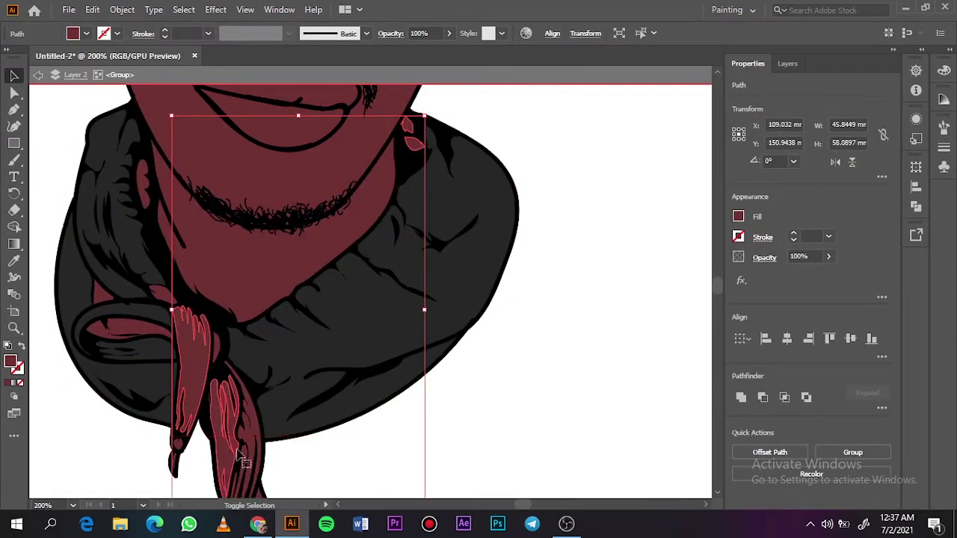
click(219, 422)
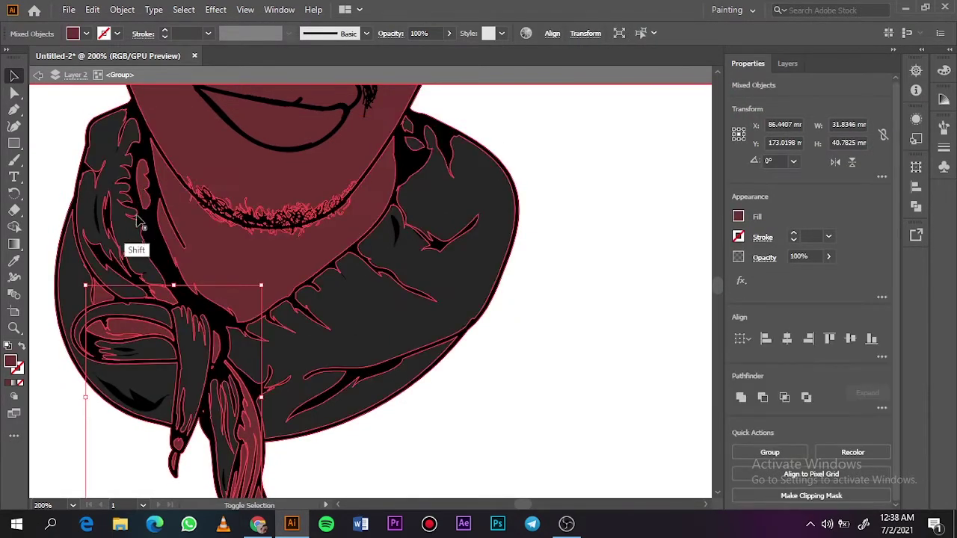
click(598, 291)
- Select small pieces inside the scarf and fill them black with the Eyedropper
scroll(624, 311, down, 5)
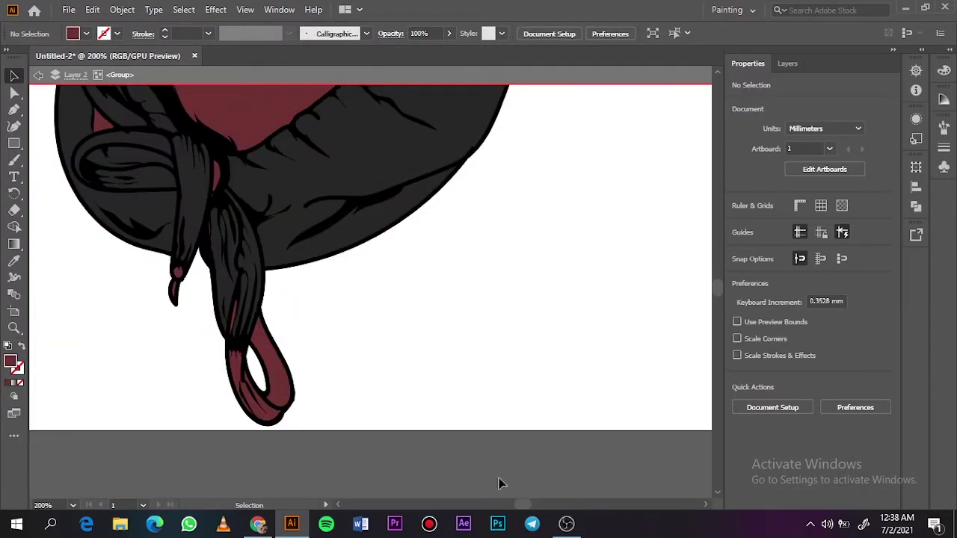
scroll(374, 254, left, 5)
scroll(374, 255, up, 5)
click(482, 295)
shift+click(442, 407)
key(i)
click(419, 246)
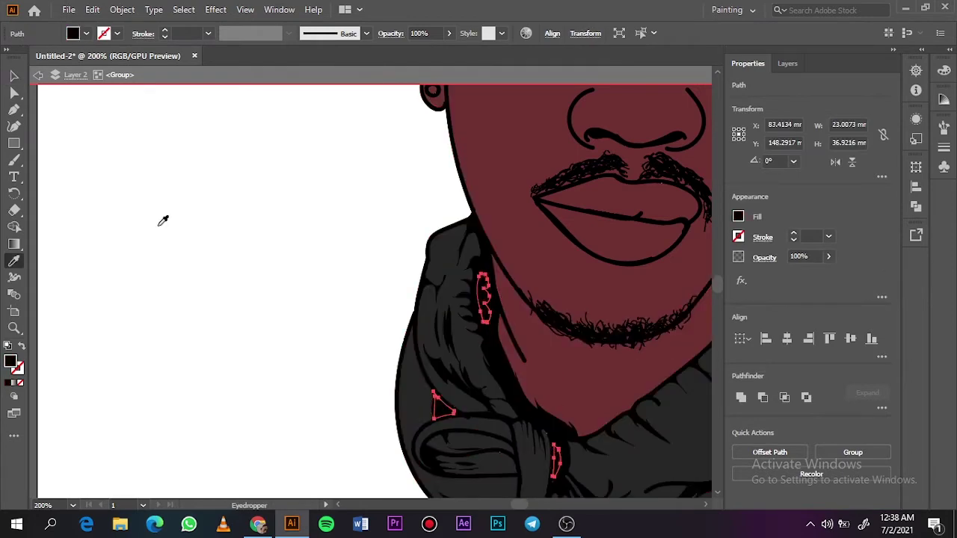
- Zoom in and select the thin maroon strands in the hood folds
key(v)
click(556, 448)
scroll(401, 427, up, 5)
click(374, 299)
scroll(402, 427, up, 5)
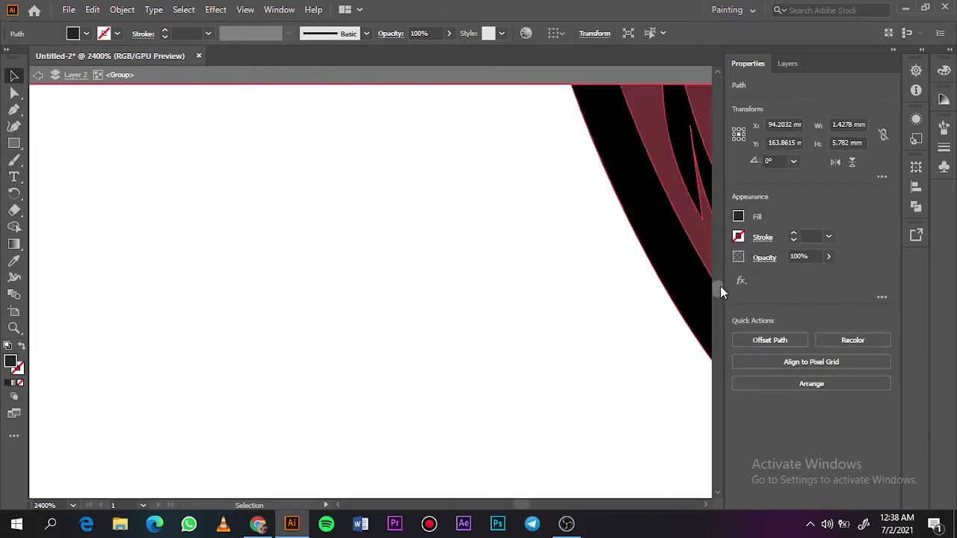
scroll(720, 285, down, 2)
scroll(720, 286, down, 2)
click(343, 412)
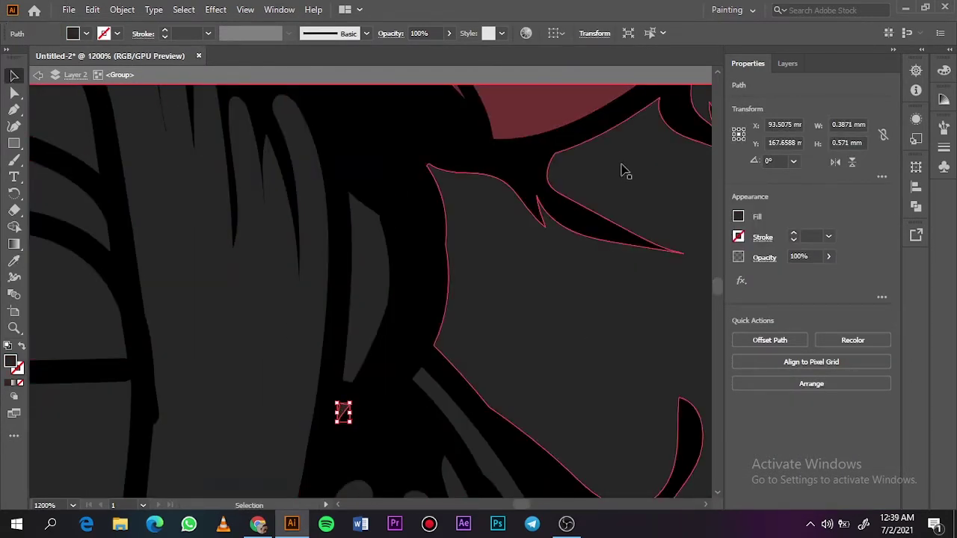
scroll(449, 239, down, 3)
click(327, 272)
scroll(307, 255, up, 3)
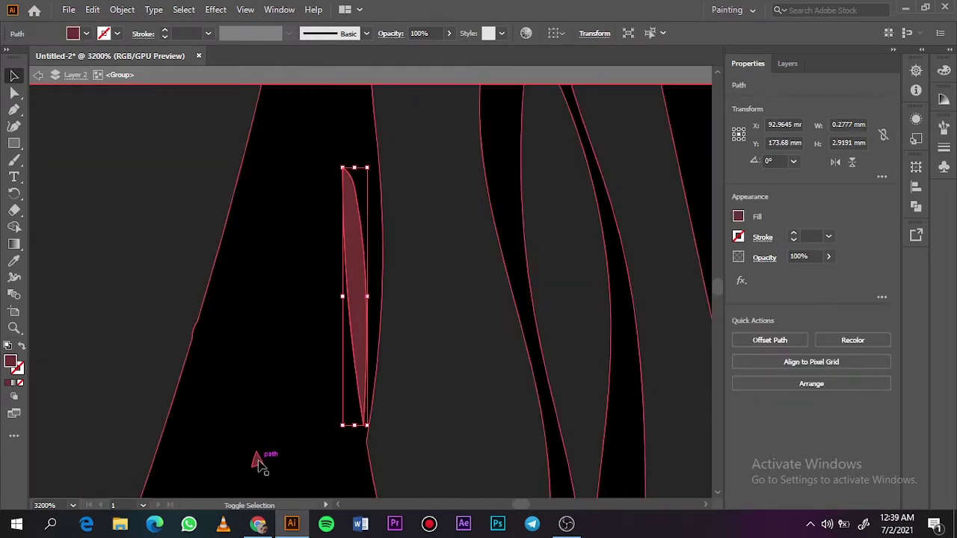
key(ctrl+minus)
key(ctrl+minus)
key(ctrl+minus)
key(ctrl+minus)
scroll(718, 286, down, 5)
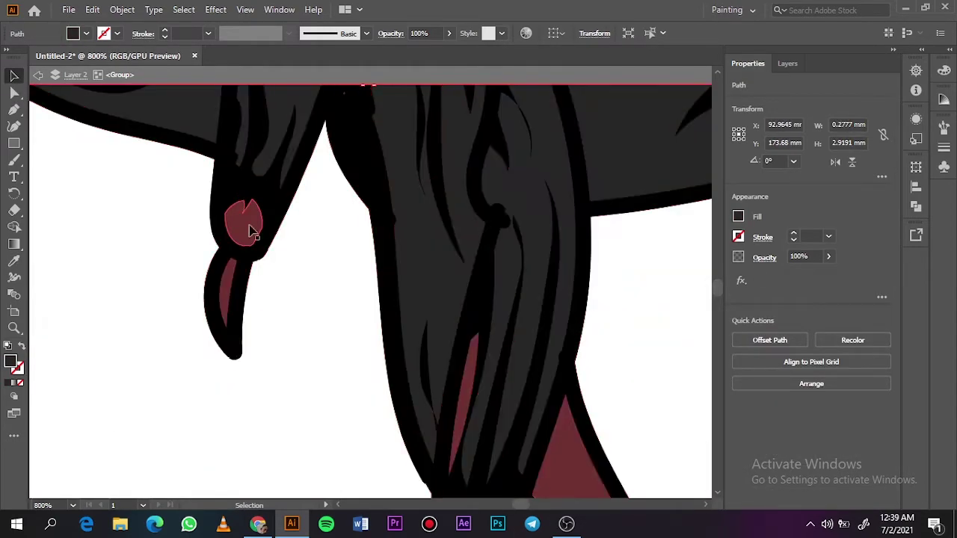
- Copy the hood's dark gray onto the maroon drawstring piece with the Eyedropper
key(i)
click(410, 256)
ctrl+click(229, 309)
click(277, 107)
double_click(11, 362)
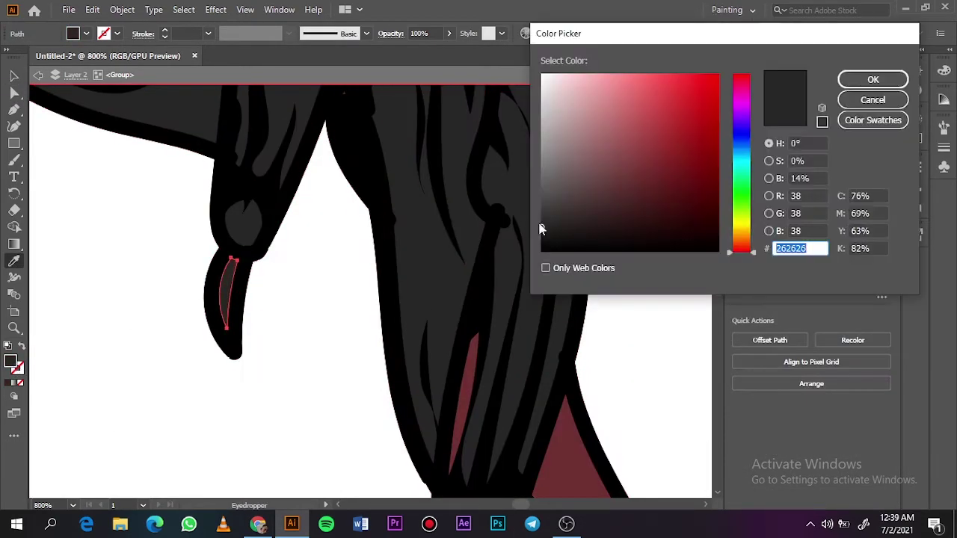
key(Return)
double_click(11, 361)
key(Return)
- Give another thin strand and the drawstring loop the hood's dark gray
key(v)
click(467, 397)
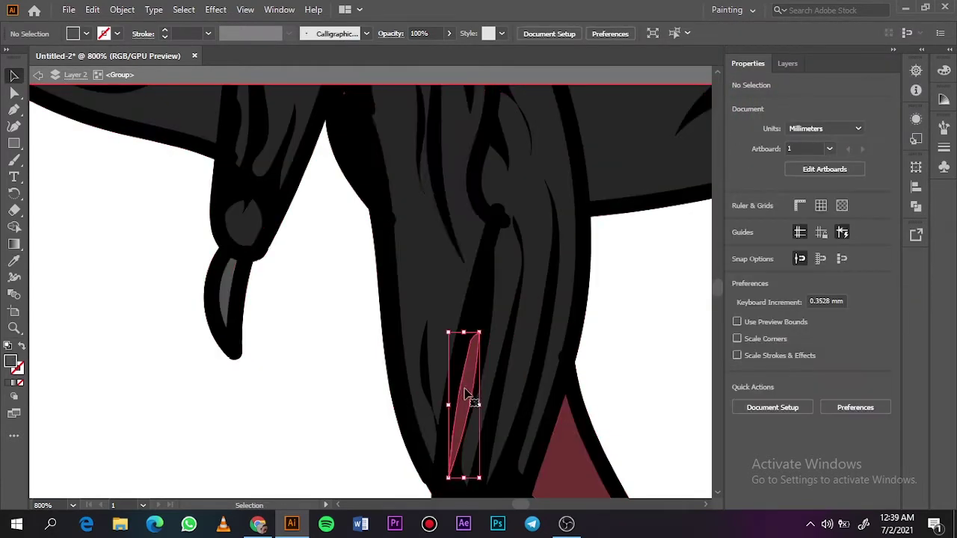
key(ctrl+0)
click(374, 474)
key(ctrl+plus)
key(ctrl+plus)
key(ctrl+plus)
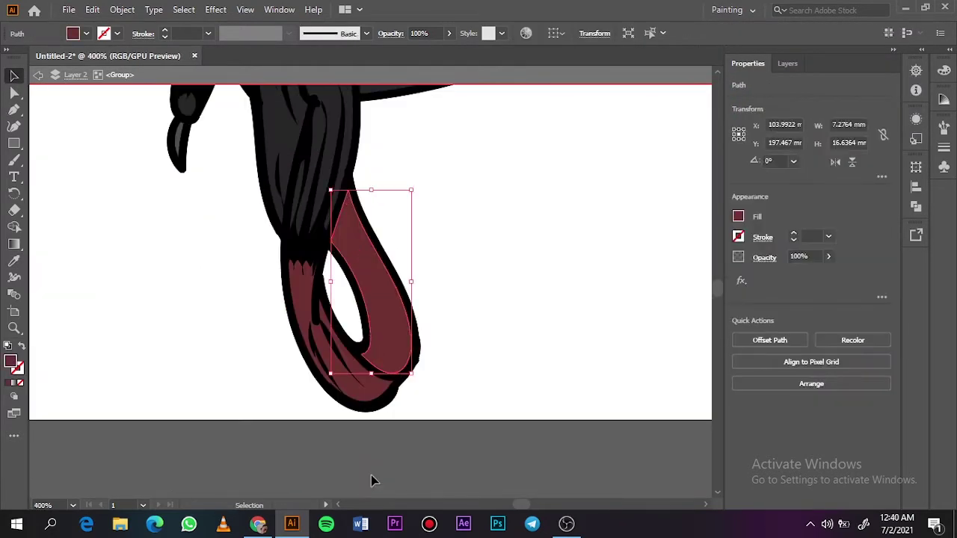
key(i)
click(386, 334)
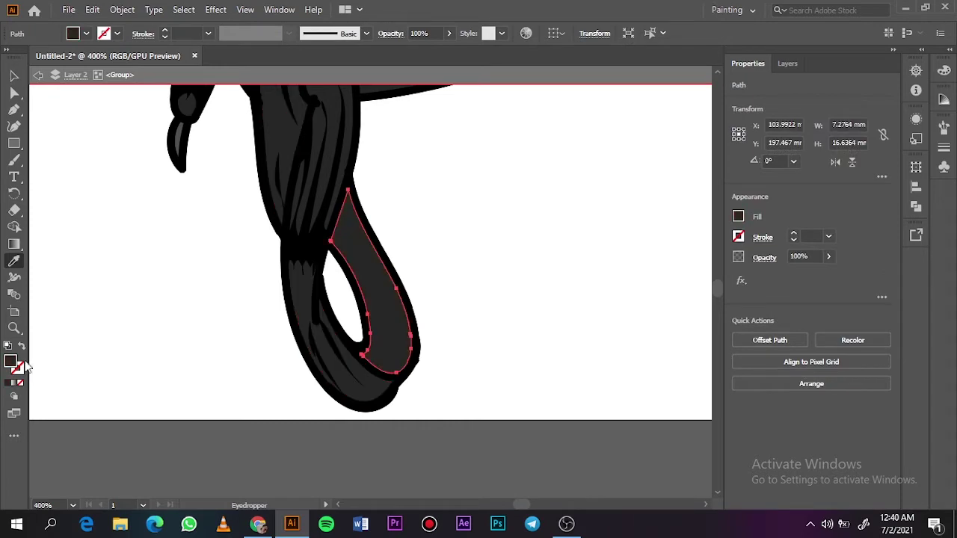
double_click(11, 362)
key(Return)
- Recolour the cap dark gray
key(v)
key(ctrl+0)
click(388, 128)
double_click(11, 362)
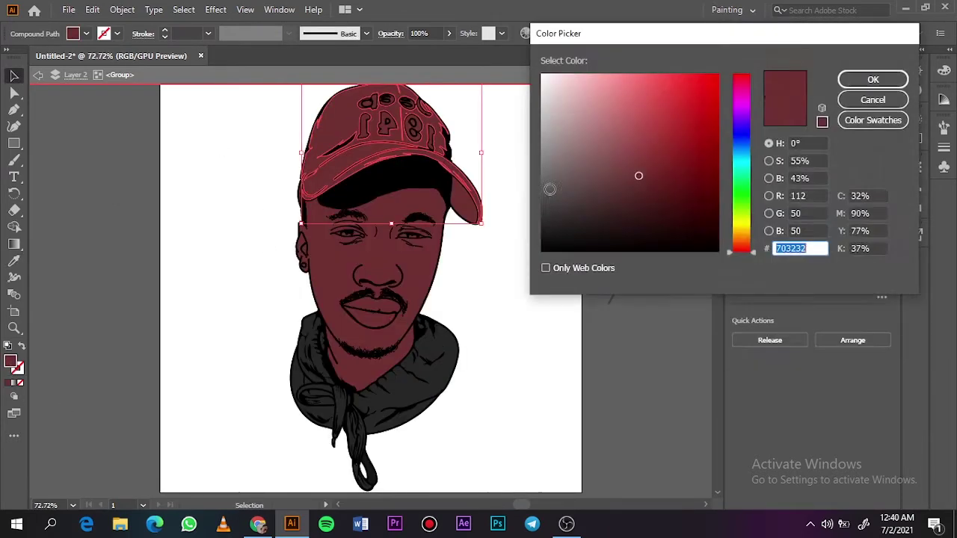
click(550, 190)
key(Return)
- Apply dark gray to the visor and remaining hood pieces with the Eyedropper
click(574, 239)
click(465, 196)
shift+click(410, 387)
key(i)
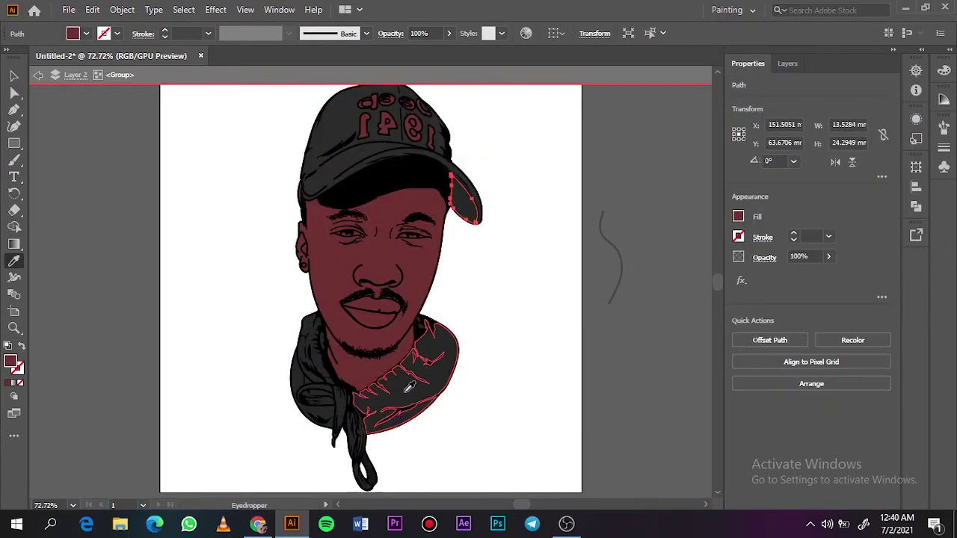
click(410, 386)
key(v)
click(557, 288)
- Check the cap's fill colour and leave the isolated group
double_click(10, 362)
key(Return)
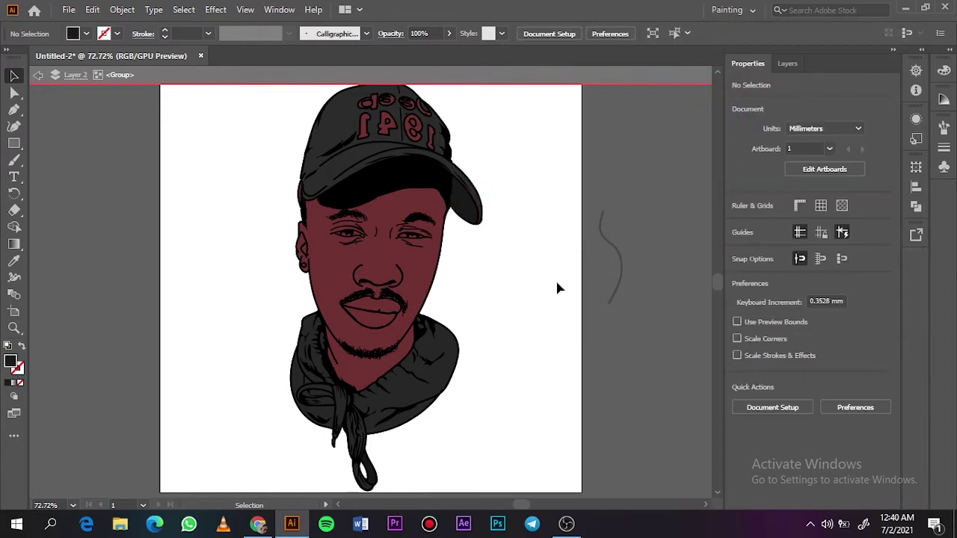
click(388, 127)
double_click(11, 362)
key(Return)
click(515, 284)
key(Escape)
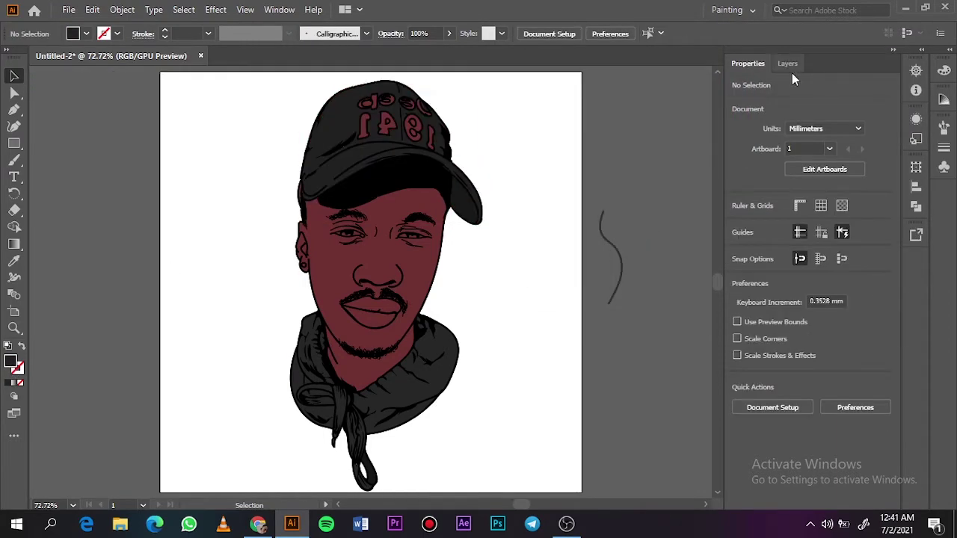
- Show the Layers panel and toggle the reference photo to compare it with the artwork
click(788, 62)
click(736, 114)
click(736, 100)
click(736, 100)
click(736, 114)
- Isolate the artwork group and fill the cap letters' highlights with black
key(ctrl+plus)
key(ctrl+plus)
key(ctrl+plus)
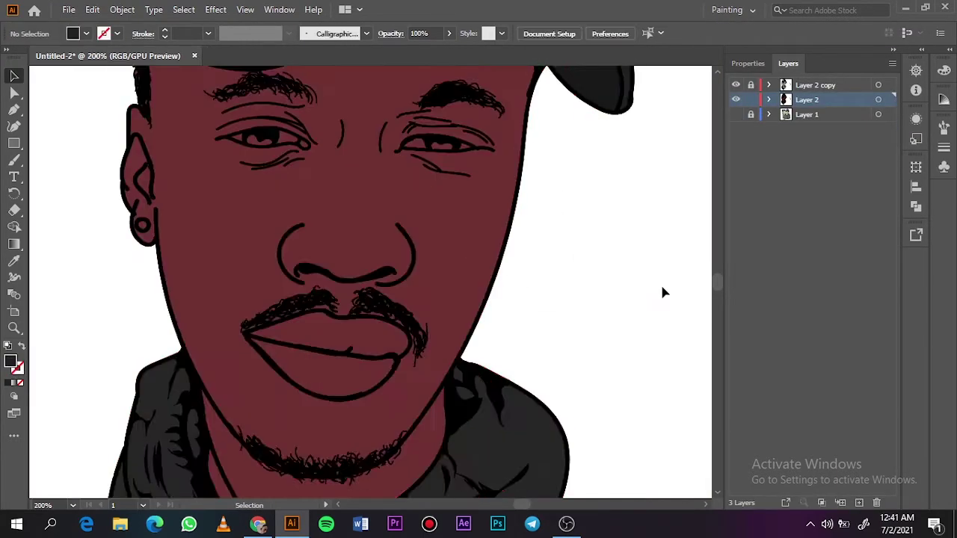
scroll(663, 293, up, 5)
double_click(418, 180)
key(a)
click(403, 172)
key(ctrl+plus)
key(ctrl+plus)
key(ctrl+plus)
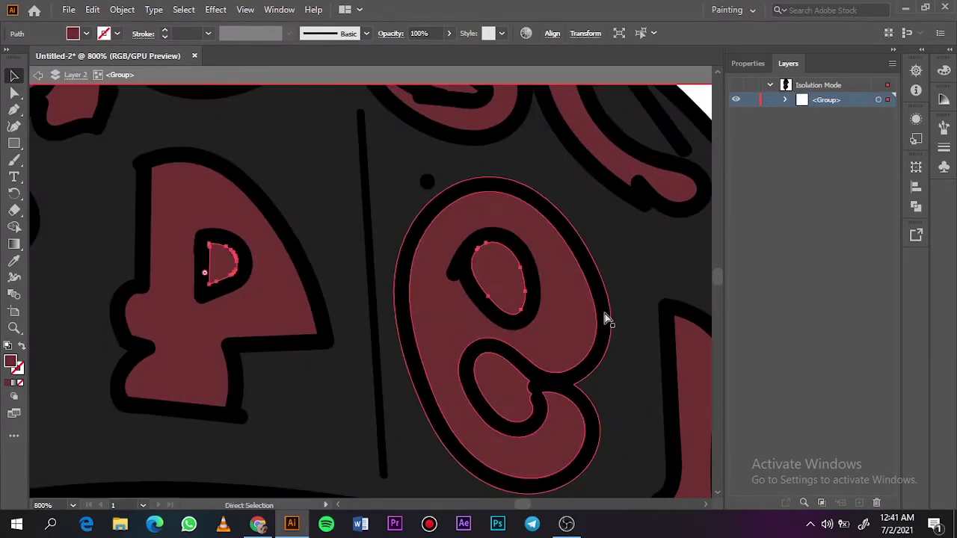
key(ctrl+minus)
key(i)
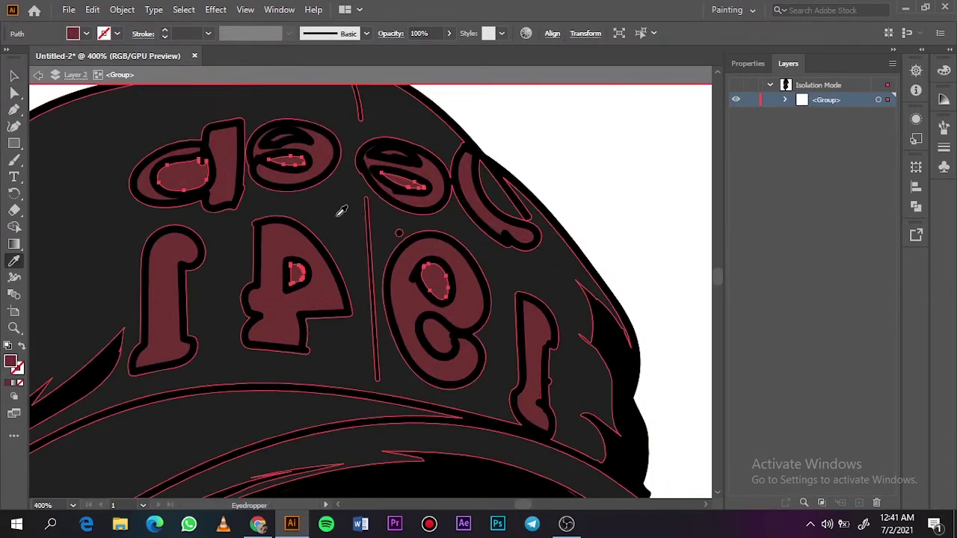
key(ctrl+plus)
key(ctrl+plus)
key(ctrl+plus)
click(324, 239)
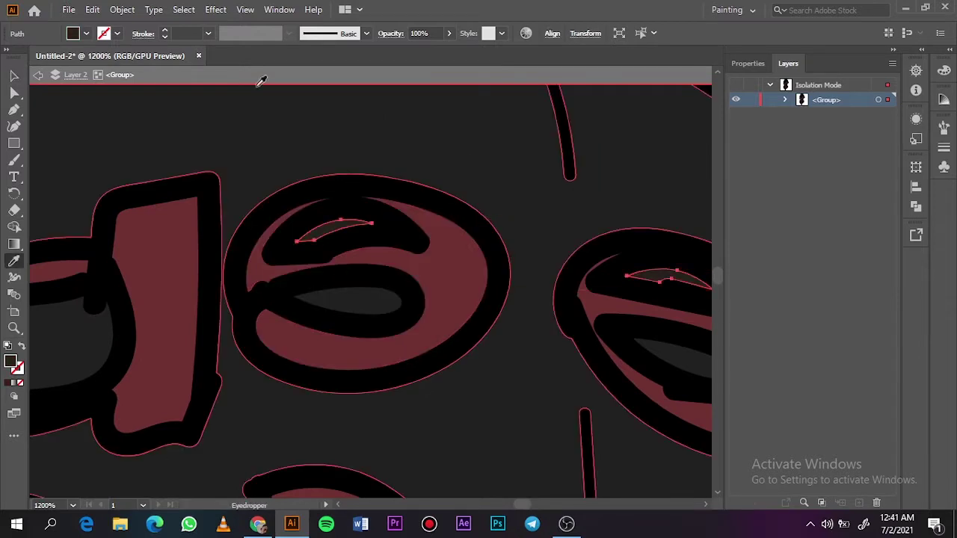
- Fill the small maroon letters above 1941 on the cap with dark gray #232323
key(v)
click(224, 327)
key(ctrl+minus)
click(481, 320)
scroll(519, 487, right, 5)
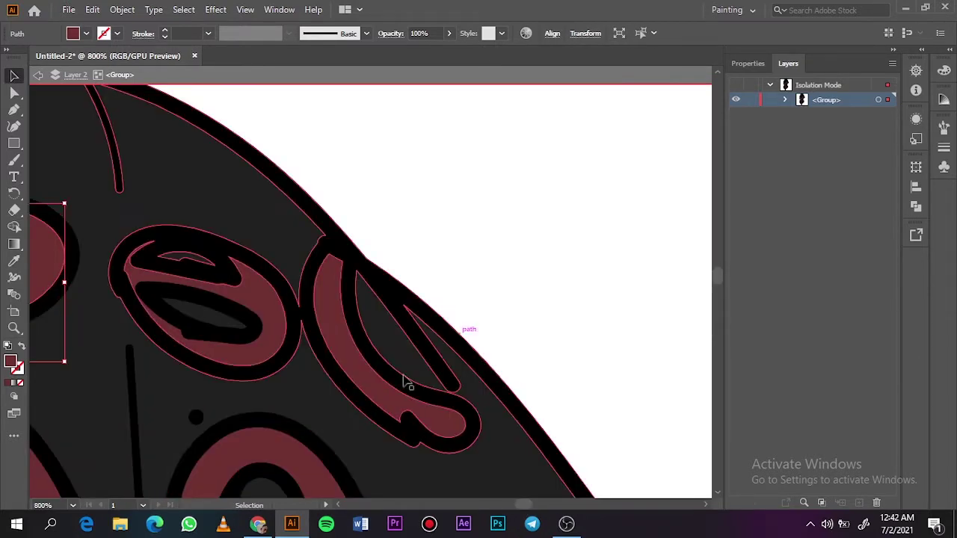
shift+click(274, 349)
key(i)
click(273, 349)
double_click(10, 362)
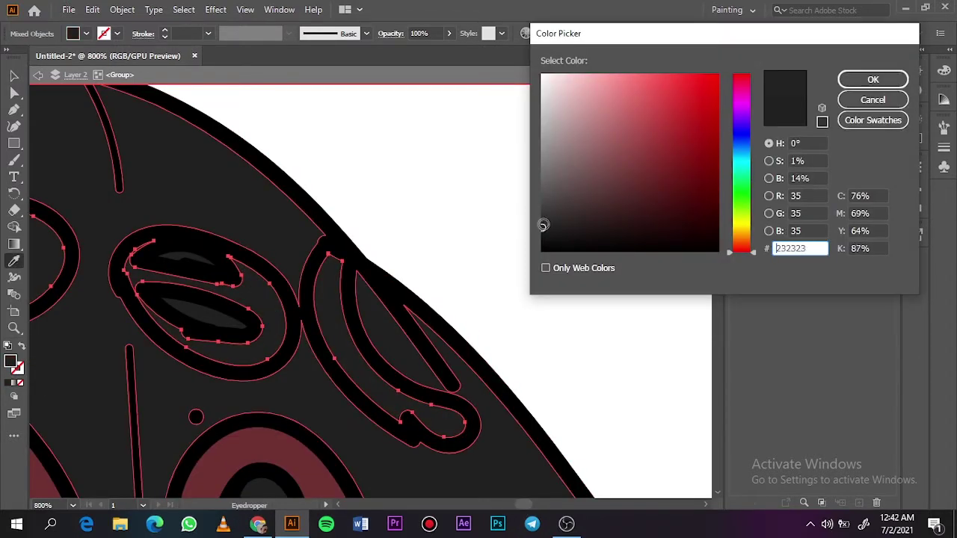
key(Return)
key(v)
key(ctrl+0)
- Select the 4, 9 and 1 on the cap and apply the dark gray fill
click(388, 137)
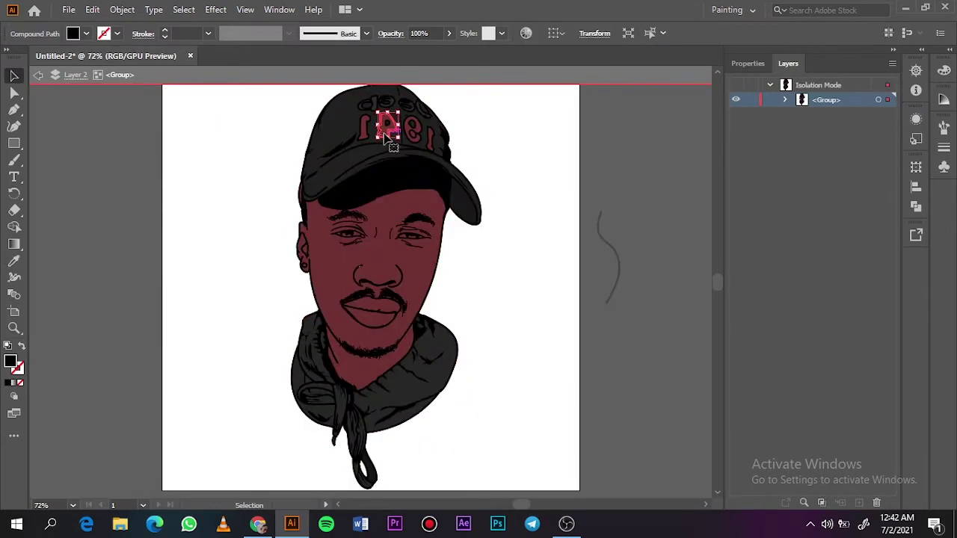
key(ctrl+plus)
key(ctrl+plus)
key(ctrl+plus)
click(523, 299)
shift+click(606, 359)
shift+click(326, 299)
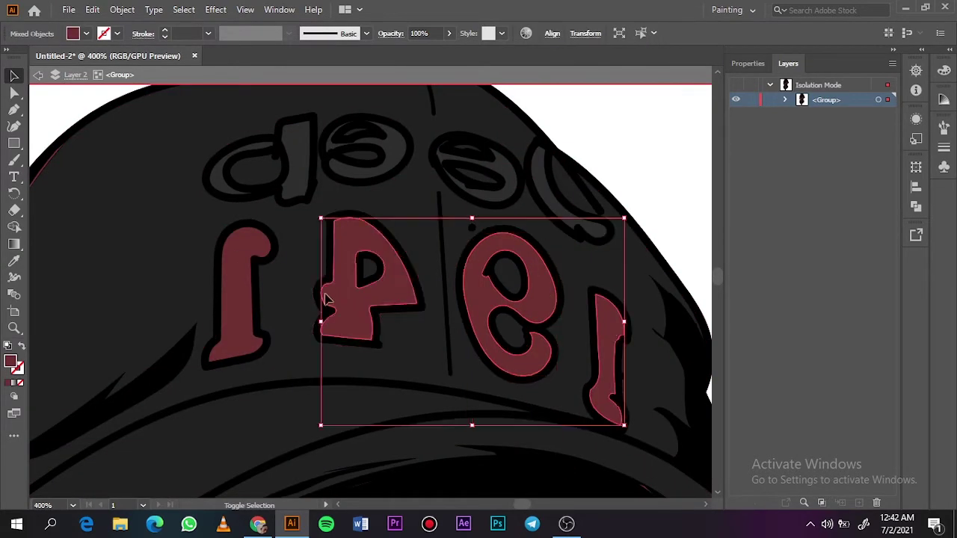
key(i)
click(325, 299)
key(v)
click(50, 94)
- Zoom out, select the eye shapes and zoom in on the eyes
key(ctrl+0)
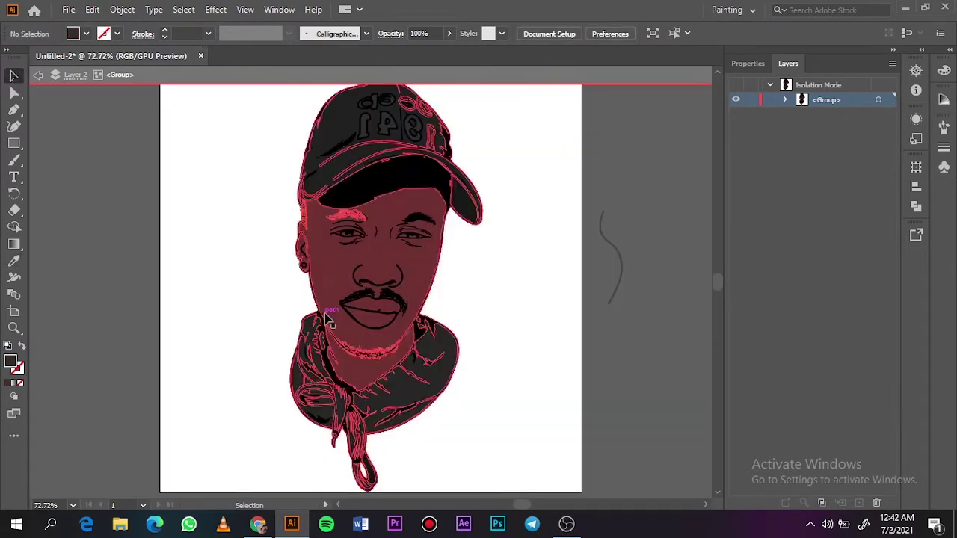
click(406, 239)
key(ctrl+plus)
key(ctrl+plus)
key(ctrl+plus)
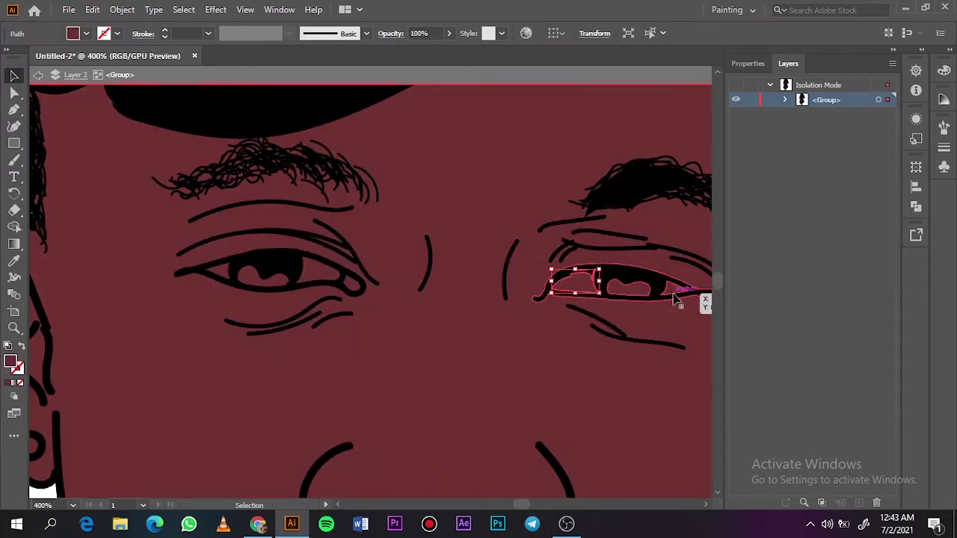
- Make the eye whites white and both irises a dark reddish-brown
shift+click(292, 273)
double_click(10, 361)
click(539, 78)
click(869, 78)
click(621, 290)
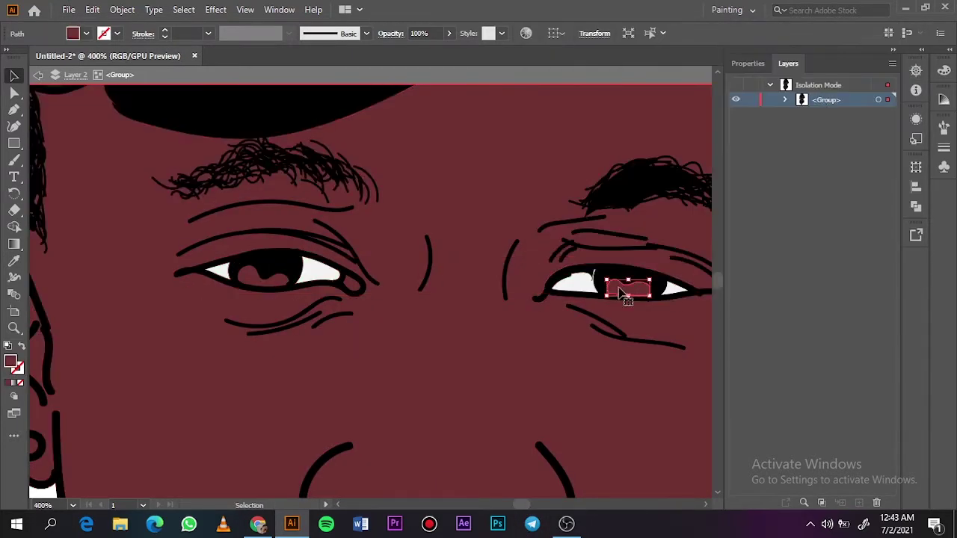
shift+click(266, 278)
double_click(11, 362)
click(671, 222)
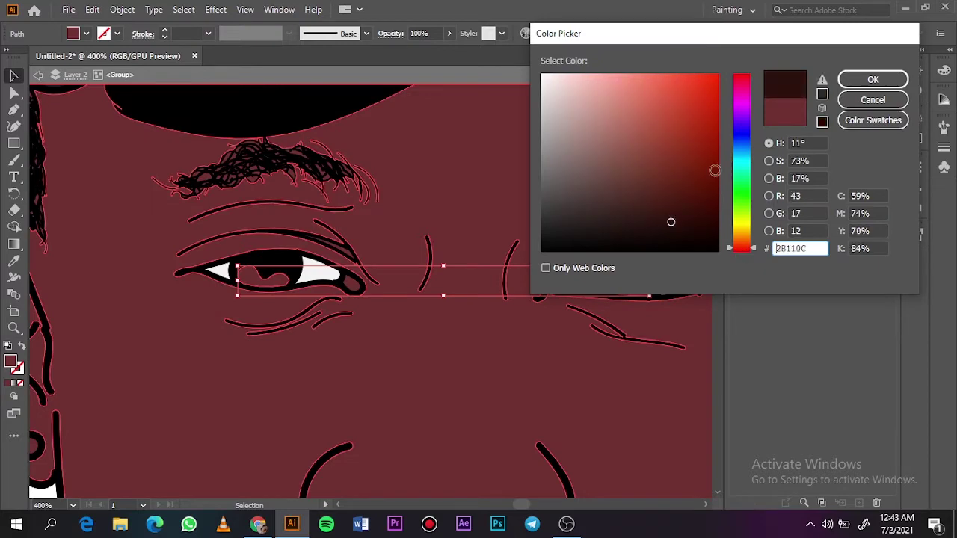
click(872, 80)
- Recolour the small piece beside the left eye a brighter pink
click(351, 283)
double_click(10, 361)
click(685, 104)
click(742, 88)
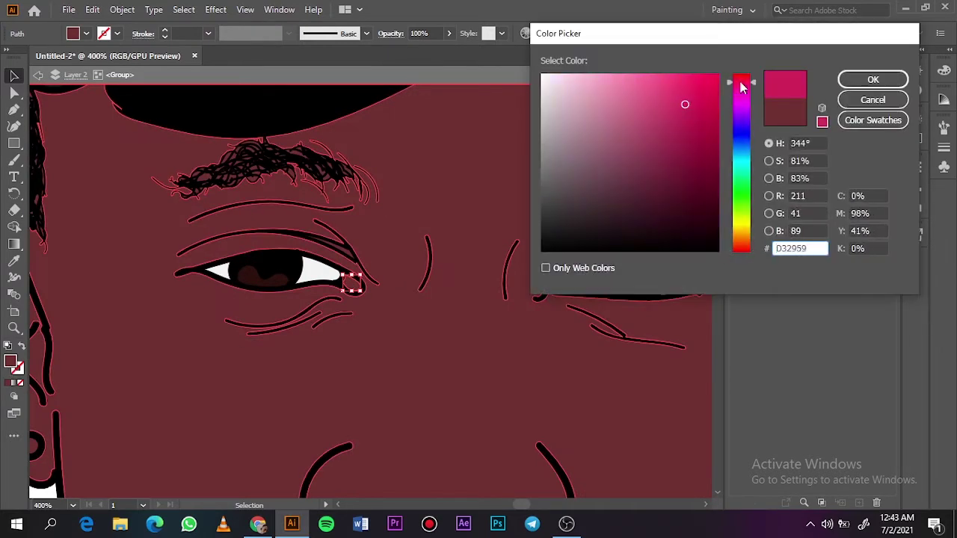
click(673, 171)
click(873, 79)
- Give the upper and lower lips a lighter rose fill
key(ctrl+0)
click(364, 329)
key(ctrl+equal)
key(ctrl+equal)
key(ctrl+equal)
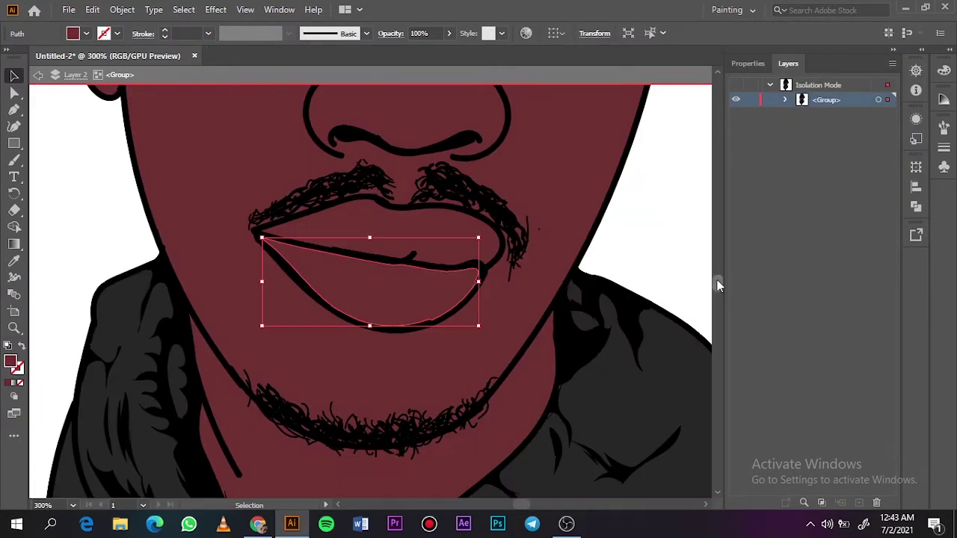
scroll(718, 284, up, 2)
double_click(10, 361)
key(Return)
click(252, 367)
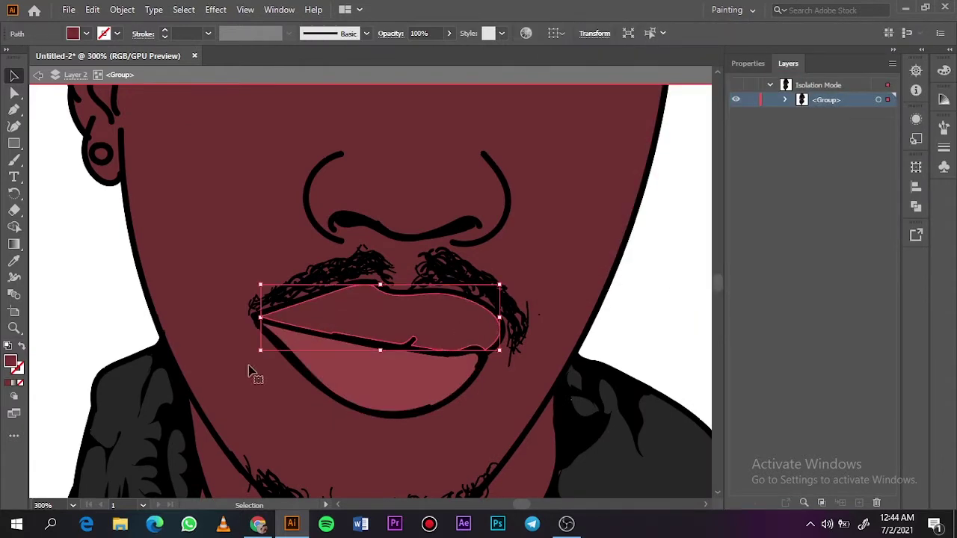
double_click(11, 362)
click(873, 80)
click(671, 286)
- Fill the earring near-black #161313 and duplicate Layer 2 as Layer 2 copy 2
key(ctrl+0)
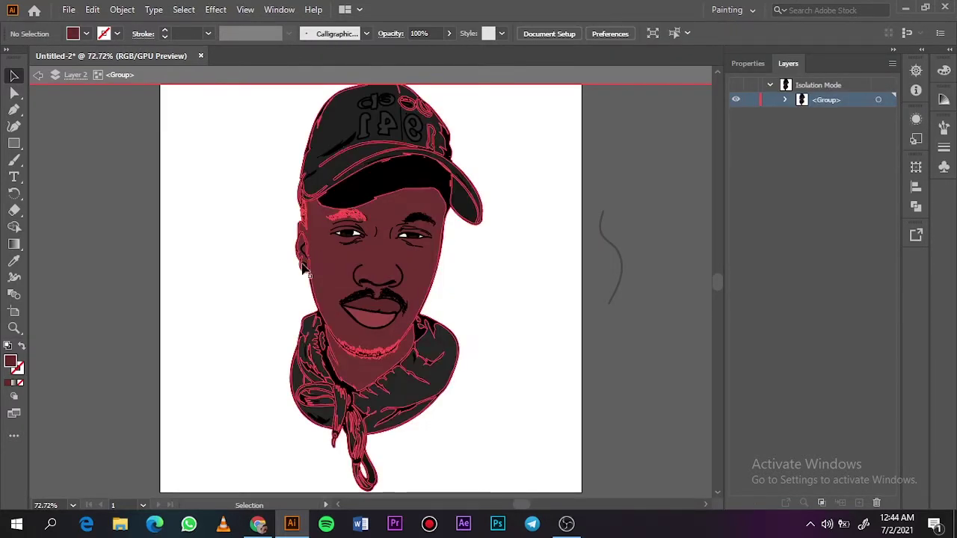
scroll(303, 255, up, 5)
click(368, 406)
double_click(10, 362)
text(161313)
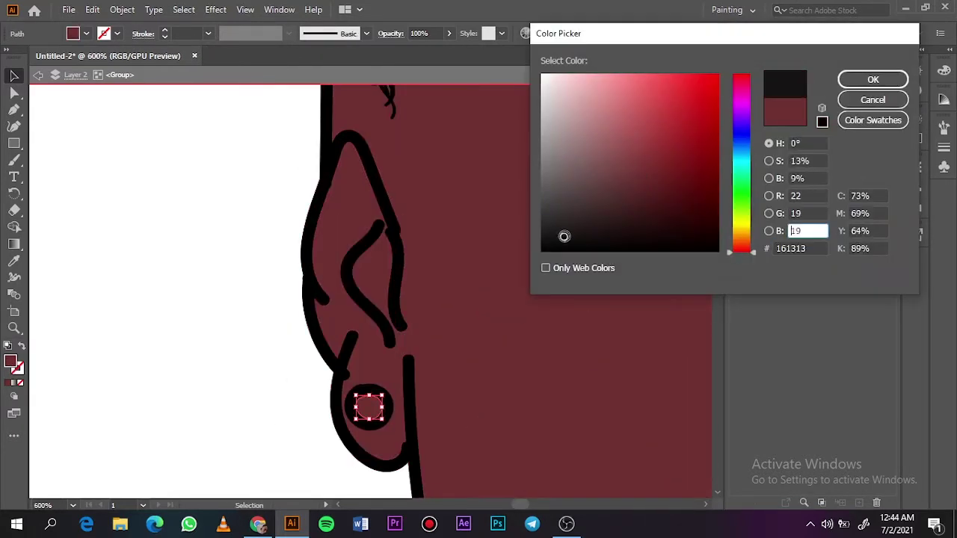
key(Return)
click(214, 294)
key(ctrl+0)
drag(840, 103, 859, 504)
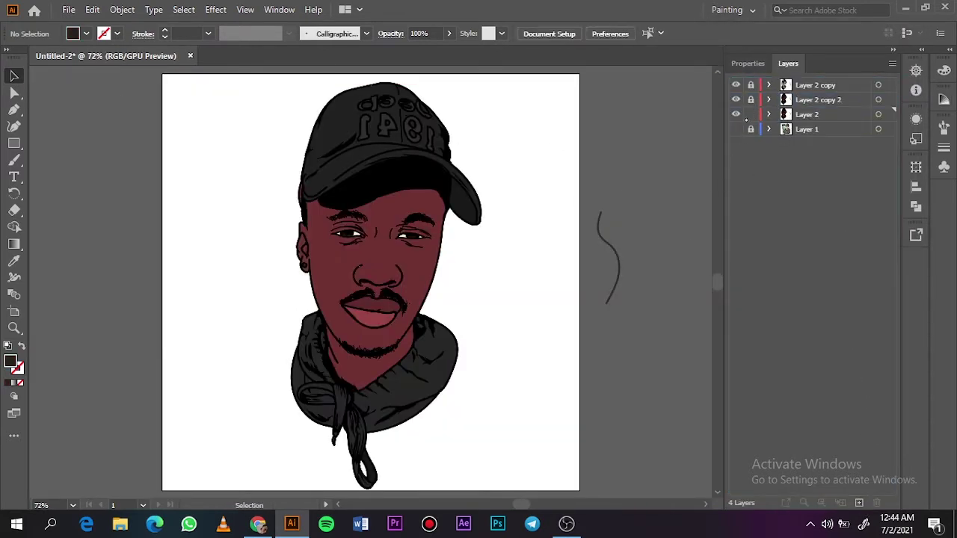
- Expand the artwork group and lock the whole run of line-art paths
click(784, 115)
scroll(750, 120, down, 3)
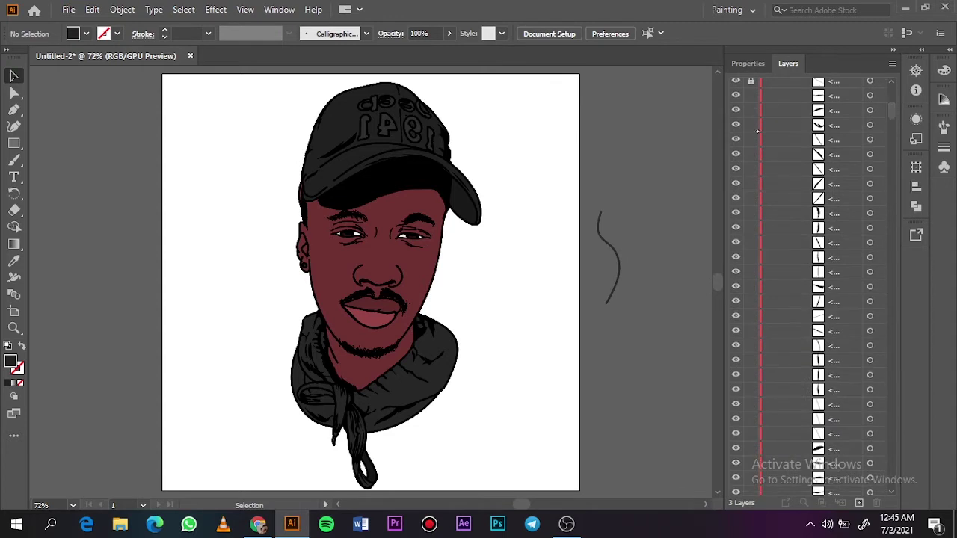
scroll(884, 306, down, 5)
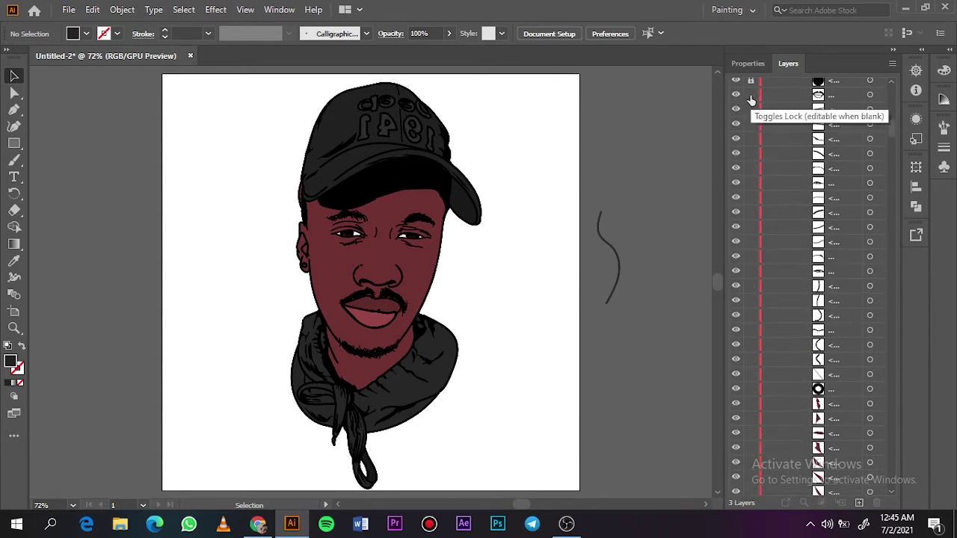
drag(751, 95, 751, 389)
scroll(870, 334, up, 15)
click(769, 114)
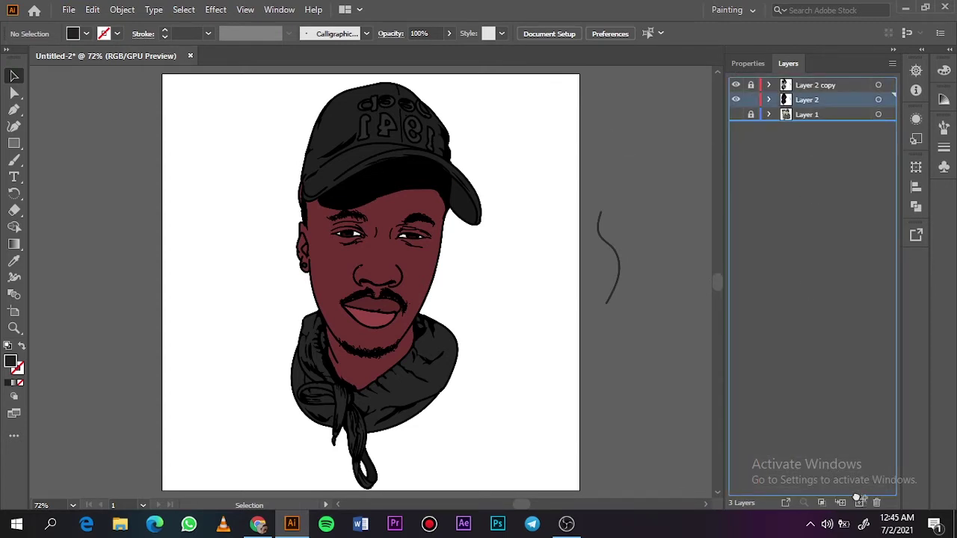
- Add a new layer above Layer 2 and darken the sampled skin colour to #351717
click(823, 114)
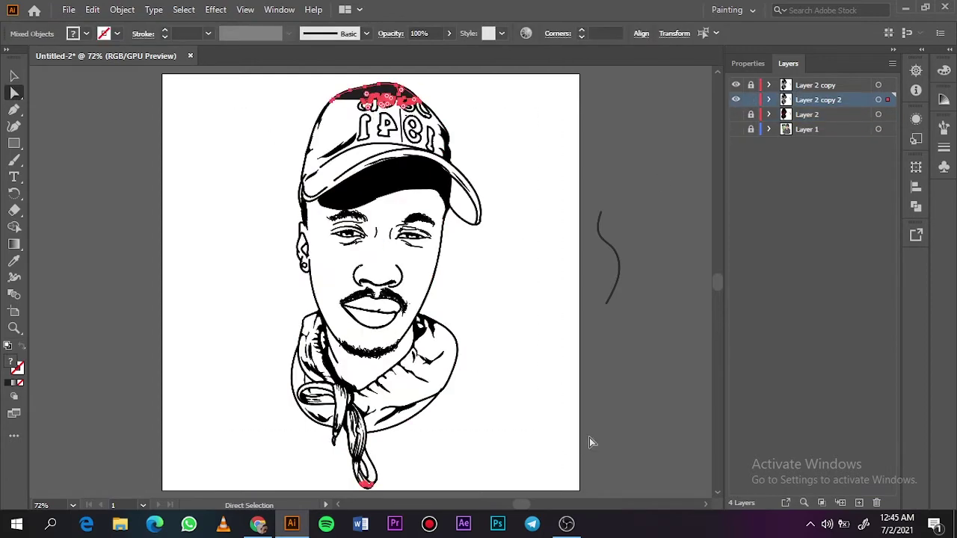
key(ctrl+l)
key(ctrl+z)
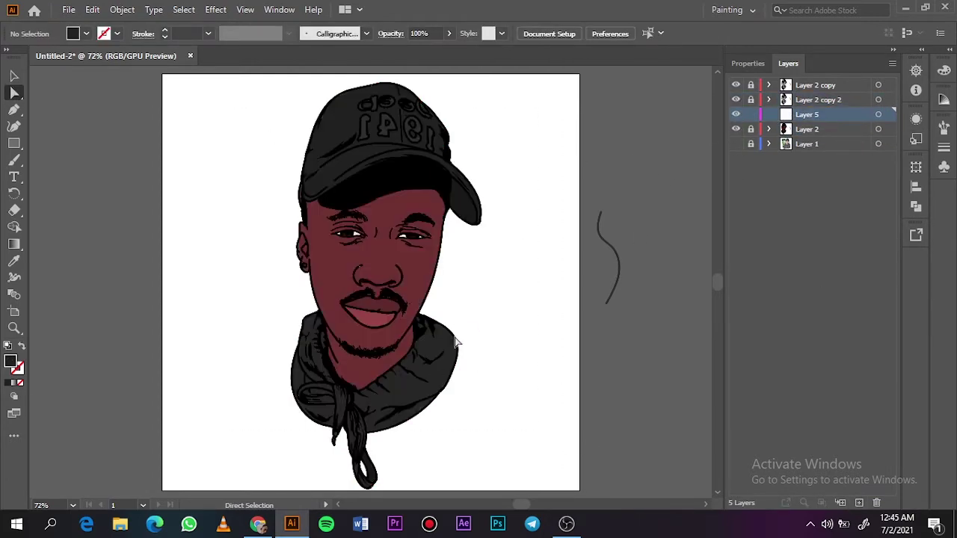
click(327, 266)
double_click(10, 362)
click(647, 216)
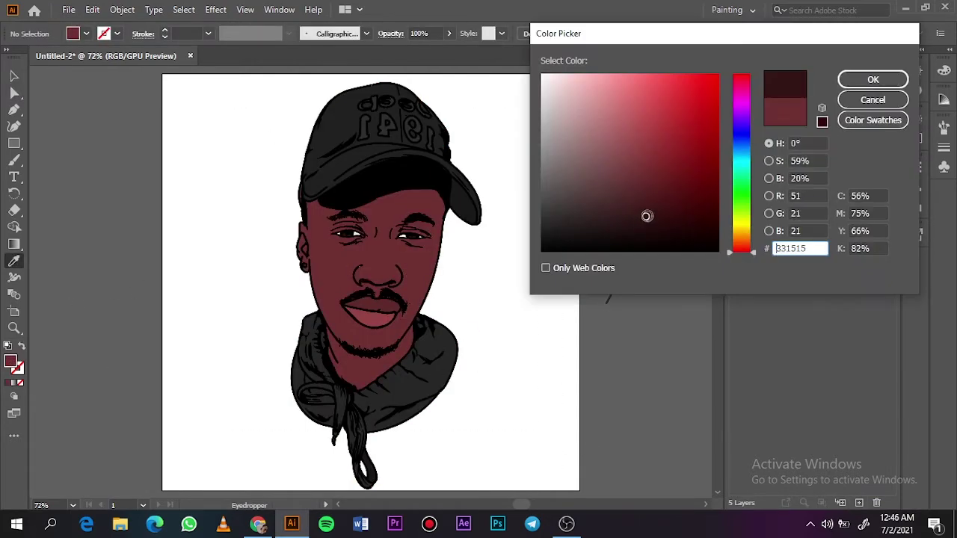
- Confirm the #351717 fill and zoom into the face with the skin fill hidden
click(874, 80)
key(z)
drag(329, 274, 418, 274)
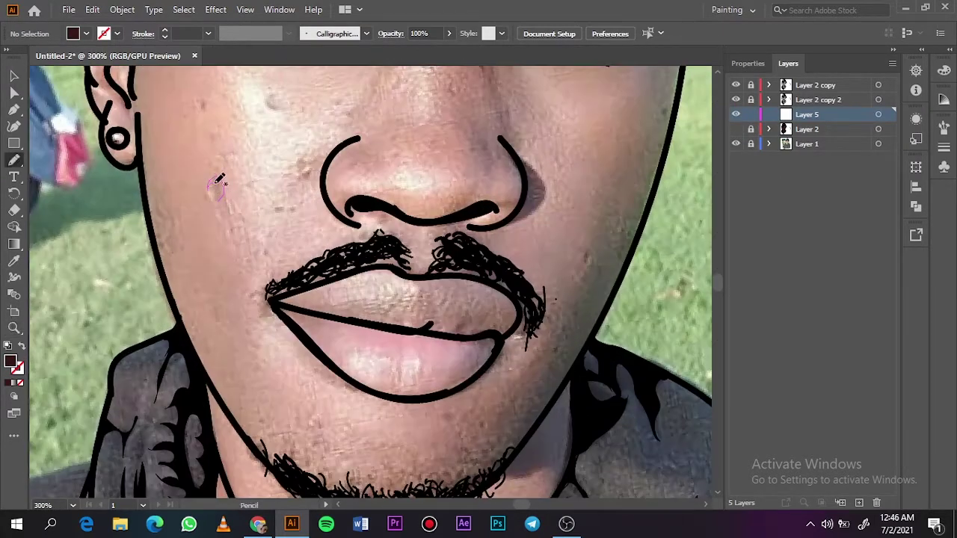
click(736, 129)
click(735, 129)
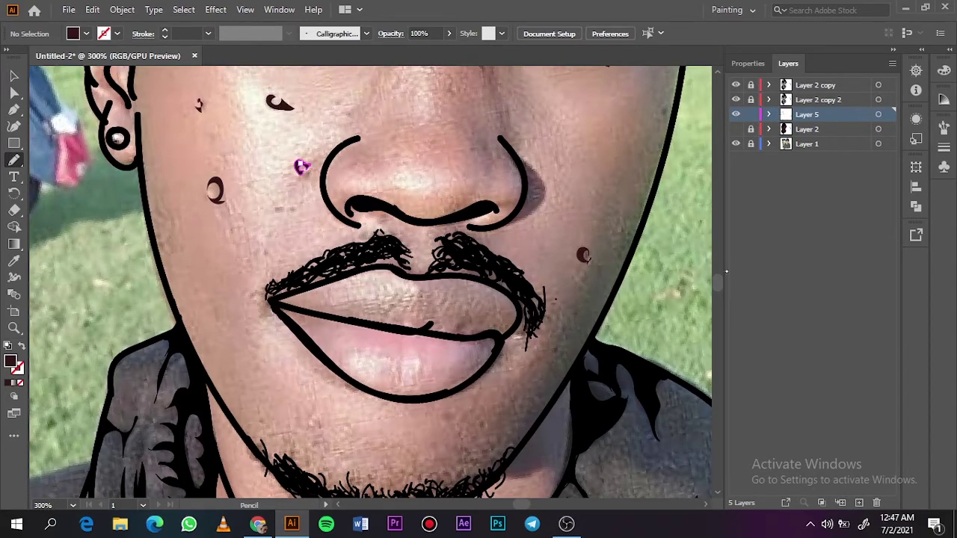
scroll(726, 273, up, 5)
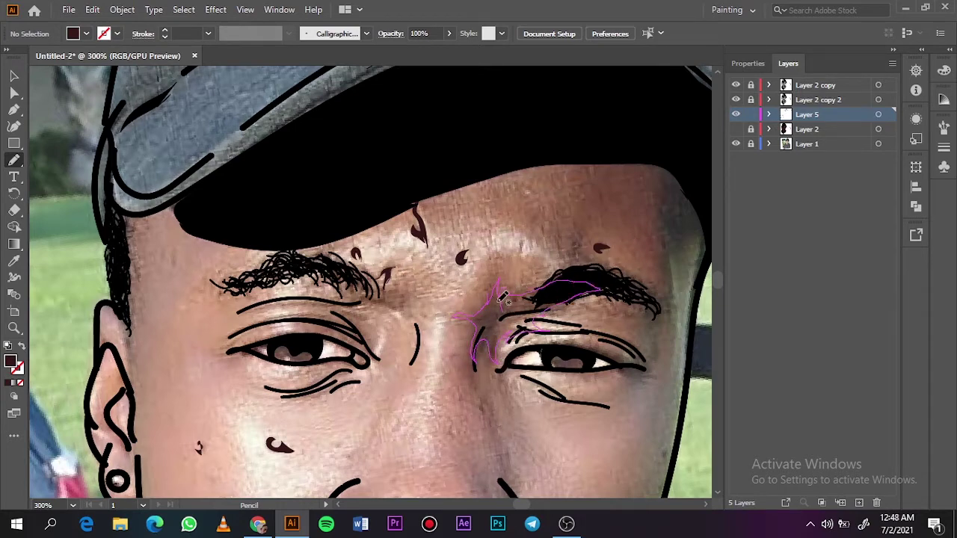
- Pencil dark shadows between the eyebrows and at the left brow's inner end
drag(502, 295, 500, 290)
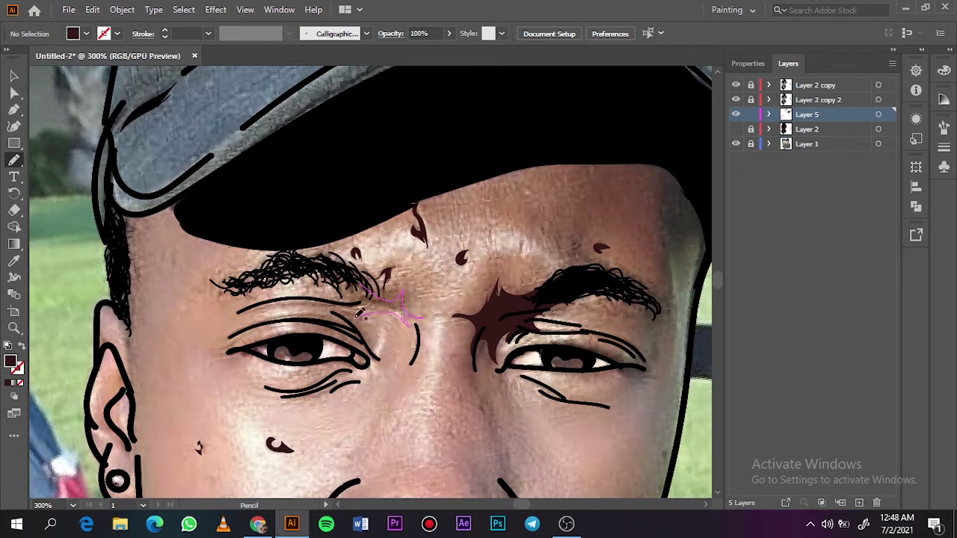
drag(369, 267, 369, 267)
key(ctrl+0)
click(736, 129)
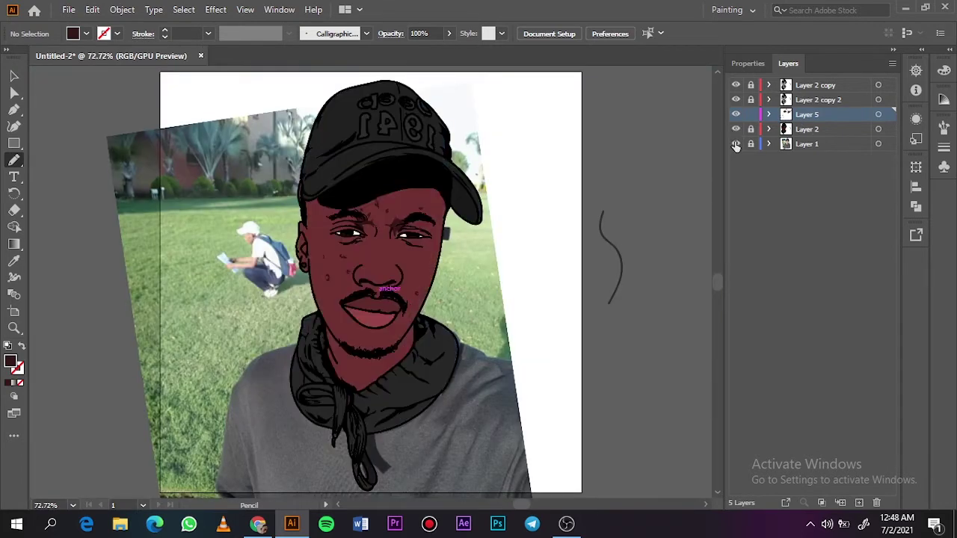
click(736, 144)
click(735, 143)
click(736, 144)
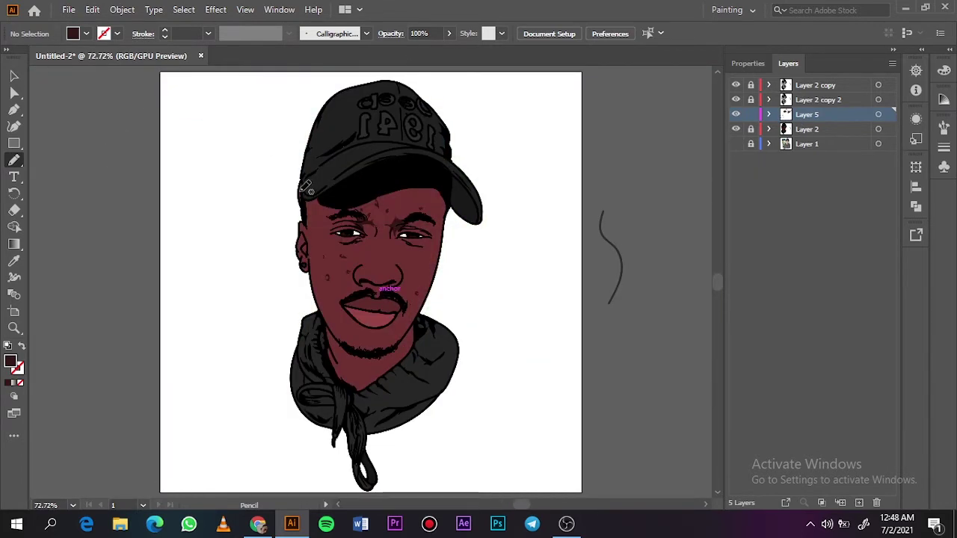
- Select the brow and blemish shadow shapes and change their fill colour
drag(430, 255, 428, 252)
key(ctrl+plus)
key(ctrl+plus)
key(ctrl+plus)
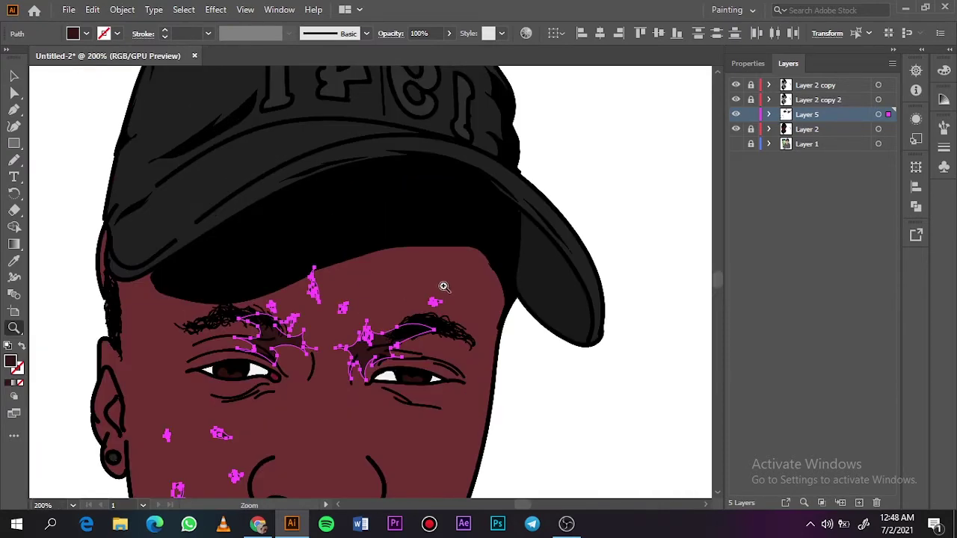
shift+click(396, 340)
shift+click(378, 343)
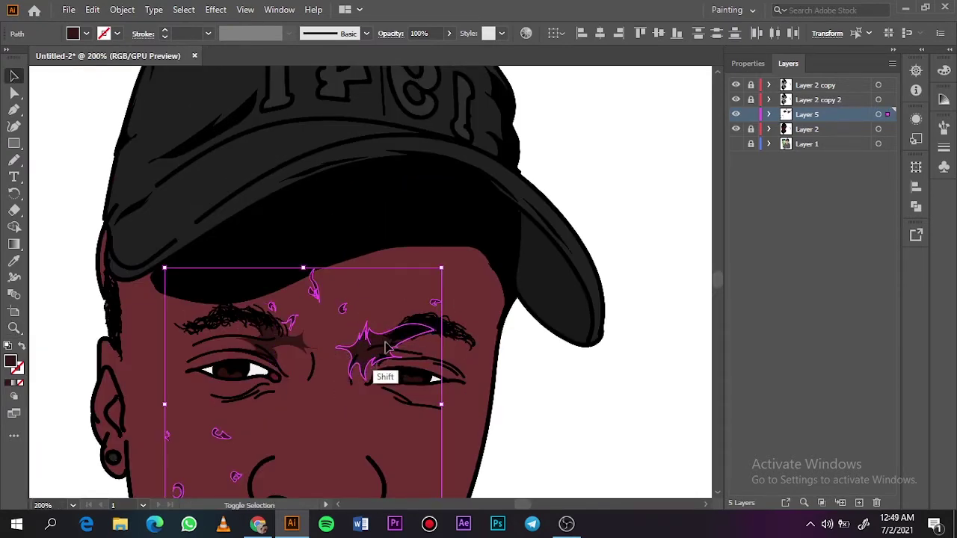
double_click(10, 362)
click(872, 80)
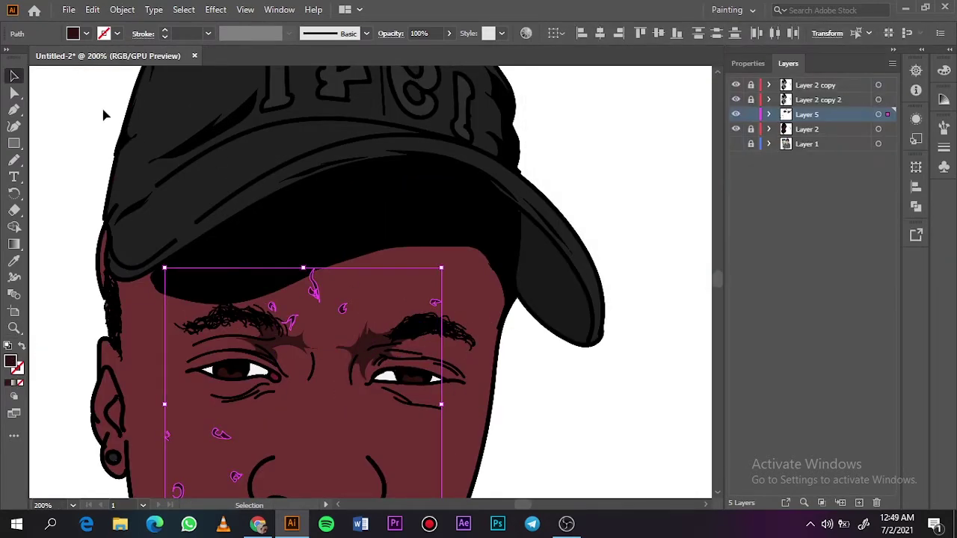
click(110, 103)
key(ctrl+0)
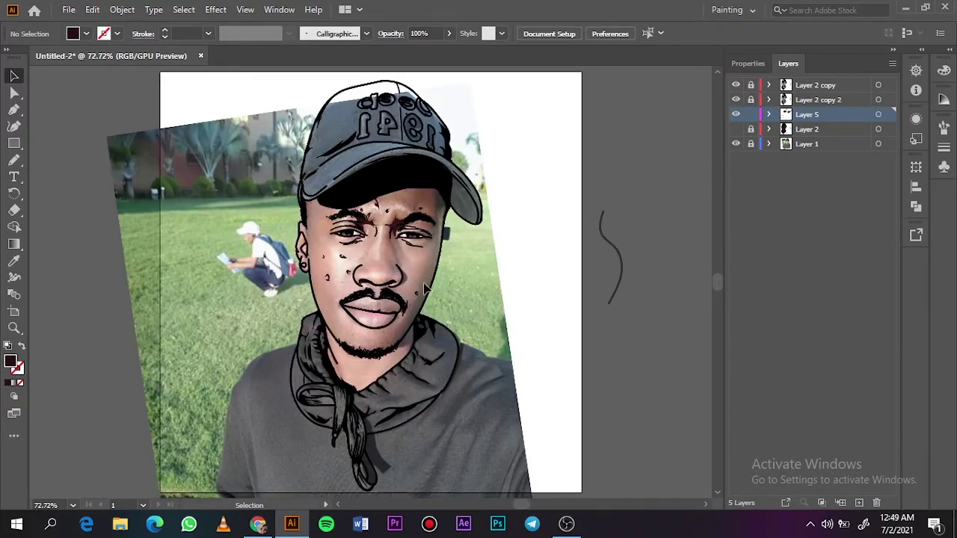
scroll(719, 285, up, 1)
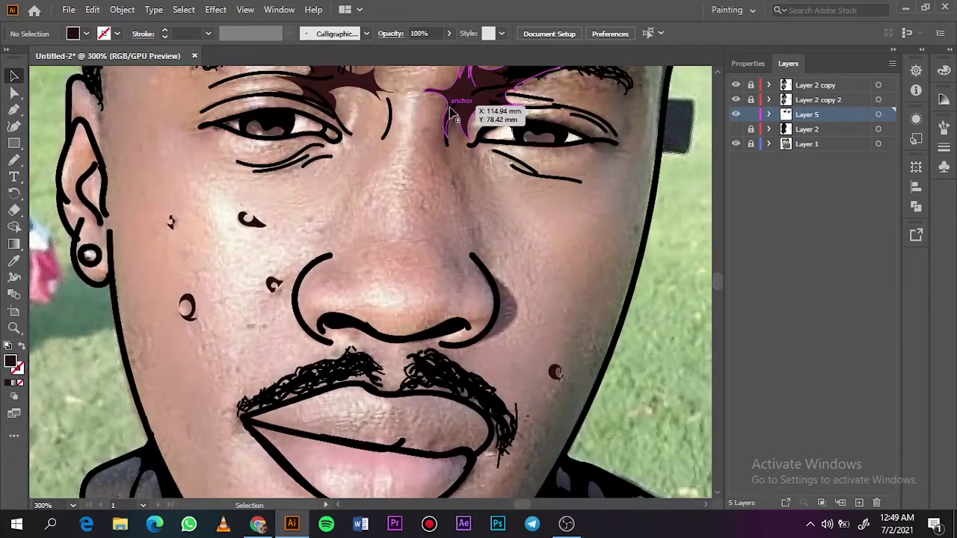
- Pencil shadows down the nose's side, inside the nostril and above the moustache
key(n)
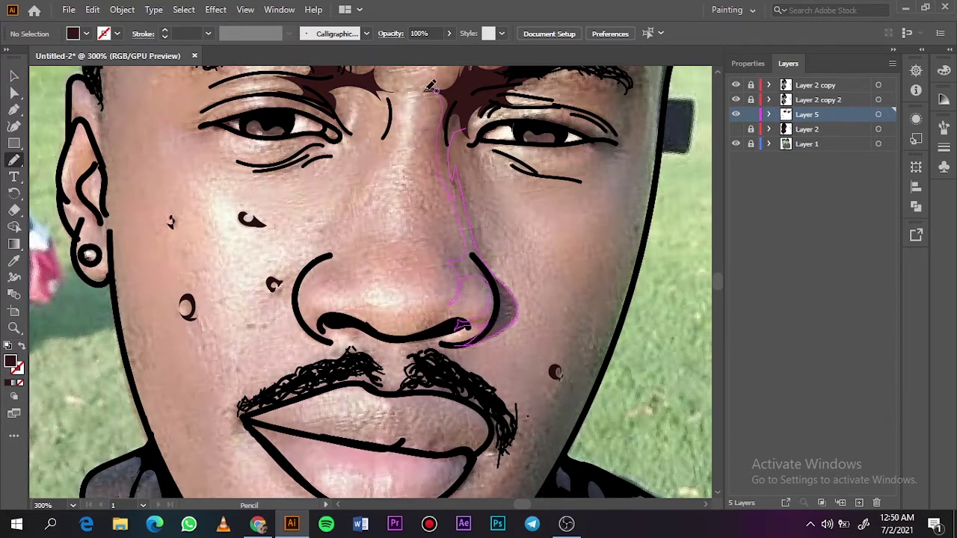
drag(432, 86, 435, 91)
drag(335, 284, 303, 298)
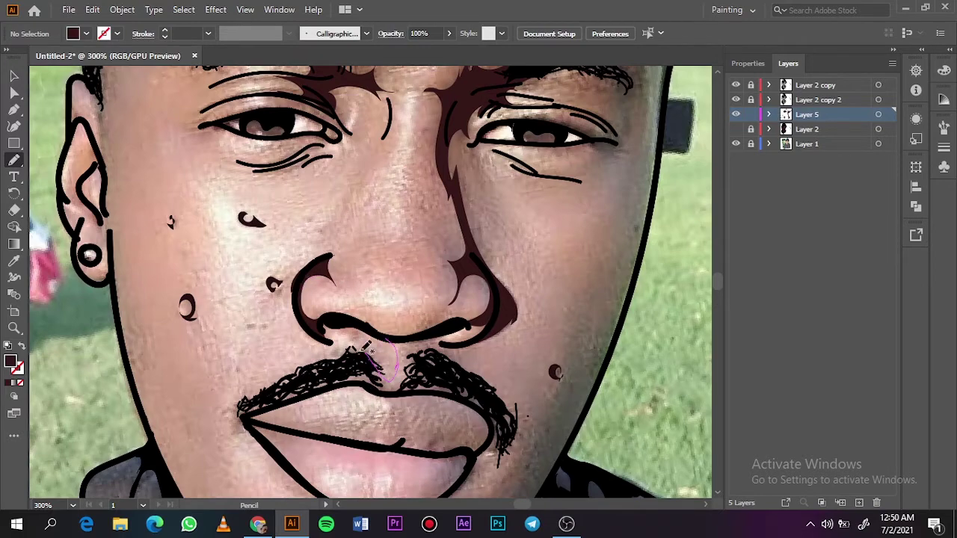
drag(402, 338, 404, 338)
- Pencil dark maroon shadows above the right eyebrow and along the right temple
key(ctrl+0)
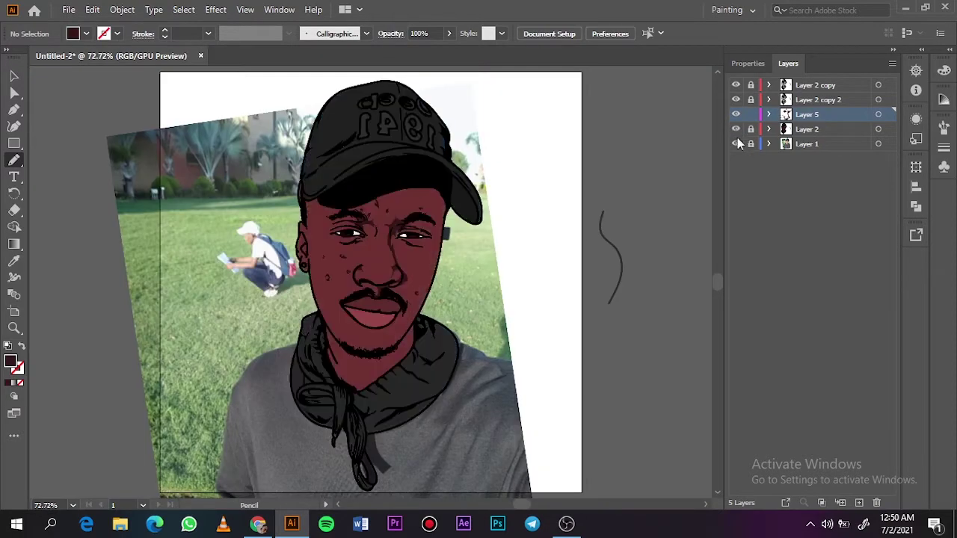
click(735, 143)
click(735, 143)
click(735, 129)
key(ctrl+equal)
key(ctrl+equal)
key(ctrl+equal)
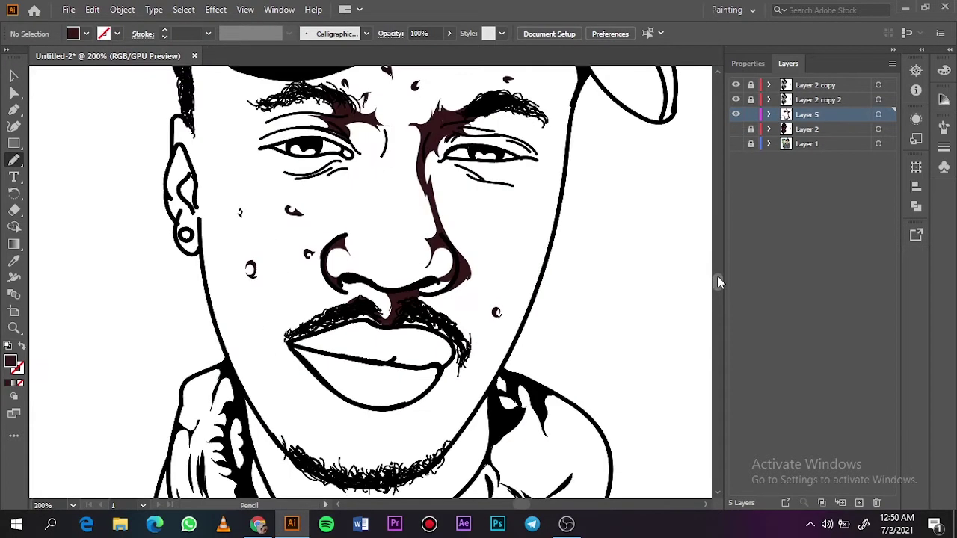
scroll(508, 149, up, 3)
drag(485, 199, 487, 202)
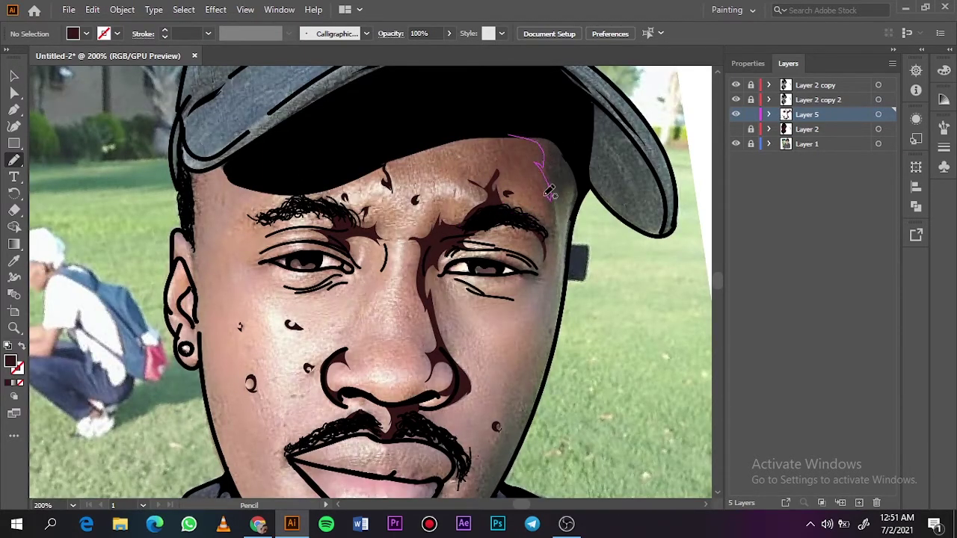
drag(550, 193, 580, 251)
- Pencil a shadow from the moustache's right corner down the right cheek and jaw
key(ctrl+0)
click(736, 144)
click(735, 129)
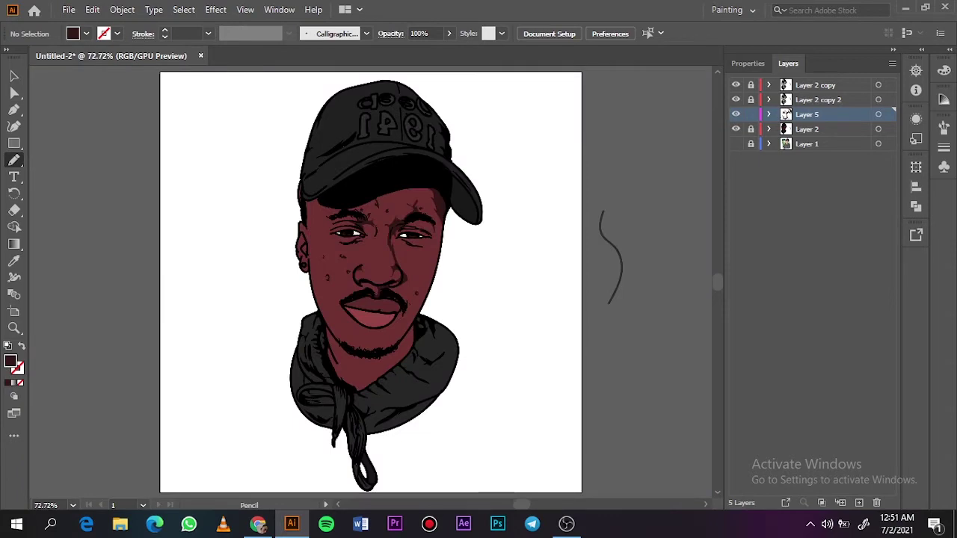
click(736, 143)
ctrl+click(442, 293)
ctrl+click(440, 290)
ctrl+click(434, 273)
ctrl+click(432, 267)
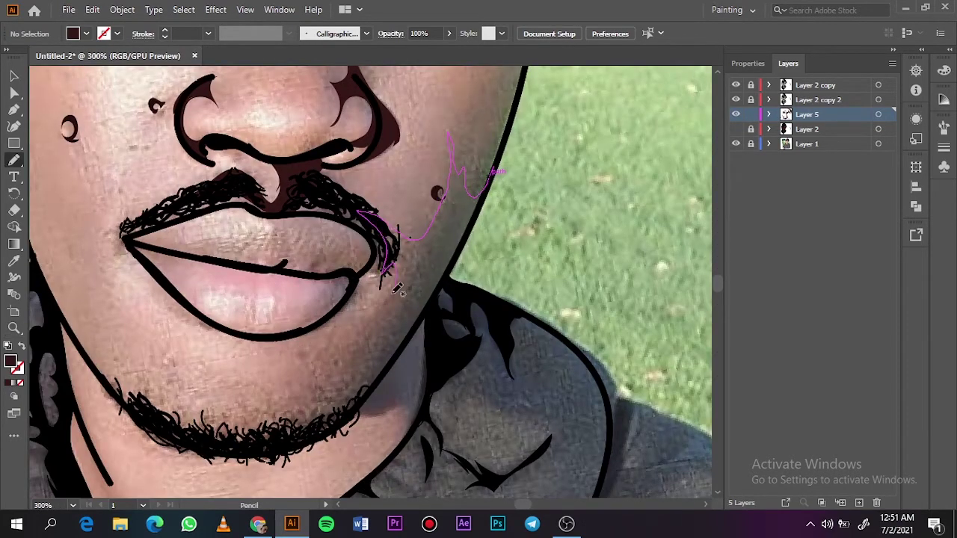
drag(421, 420, 491, 180)
key(ctrl+0)
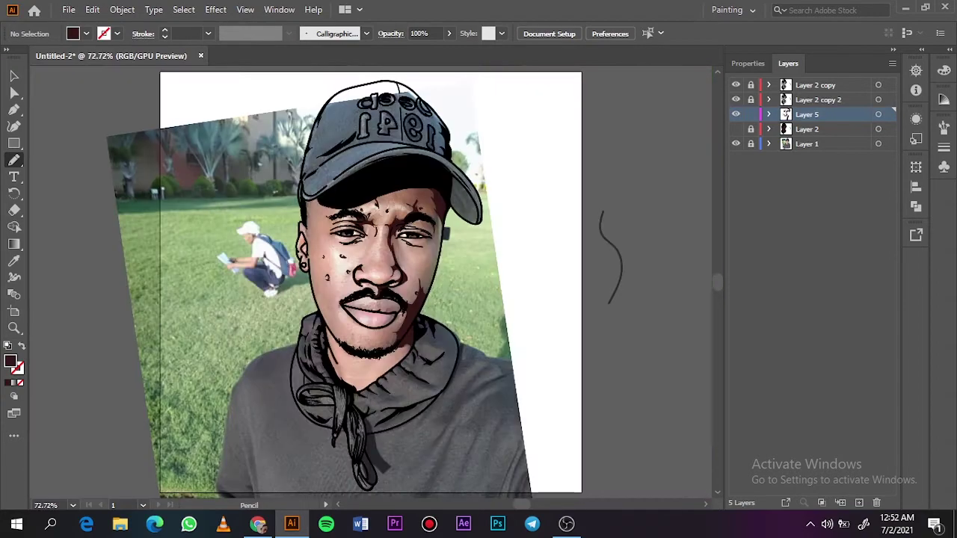
- Sample the dark grey hoodie colour and darken it to near-black for hood shadows
alt+click(736, 128)
alt+click(736, 129)
key(ctrl+plus)
key(ctrl+plus)
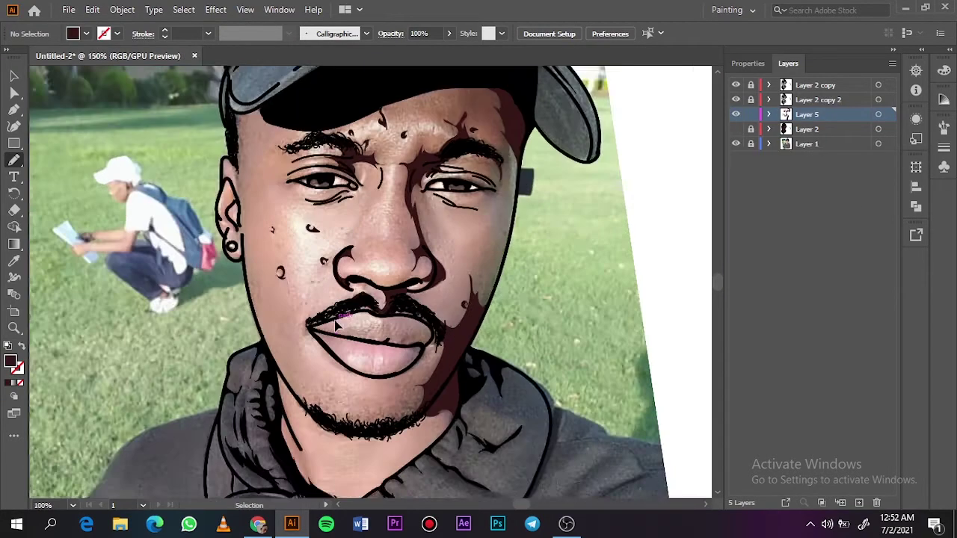
key(ctrl+0)
click(736, 144)
click(736, 128)
key(i)
click(438, 378)
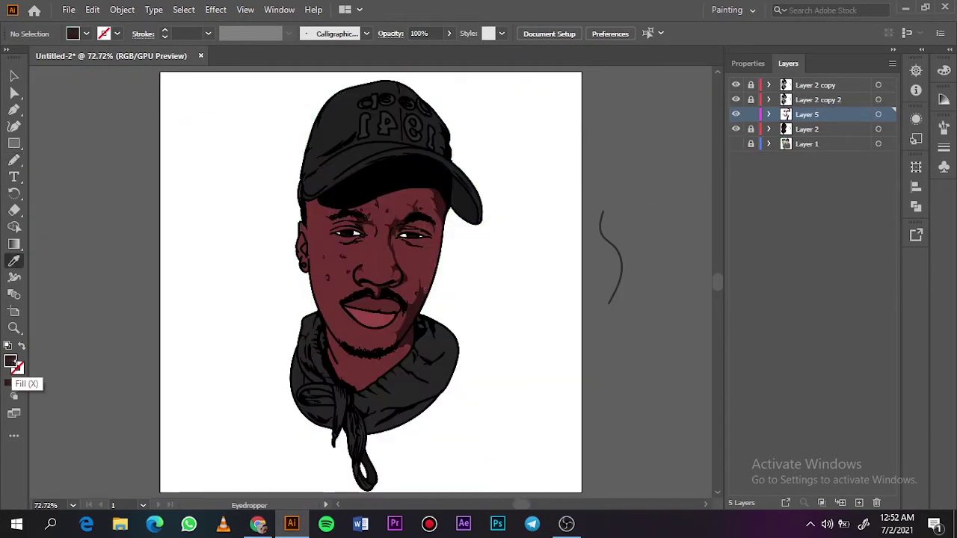
double_click(11, 362)
click(543, 250)
- Zoom in on the jaw and hood with the reference photo showing, ready to pencil
key(Return)
key(z)
click(424, 379)
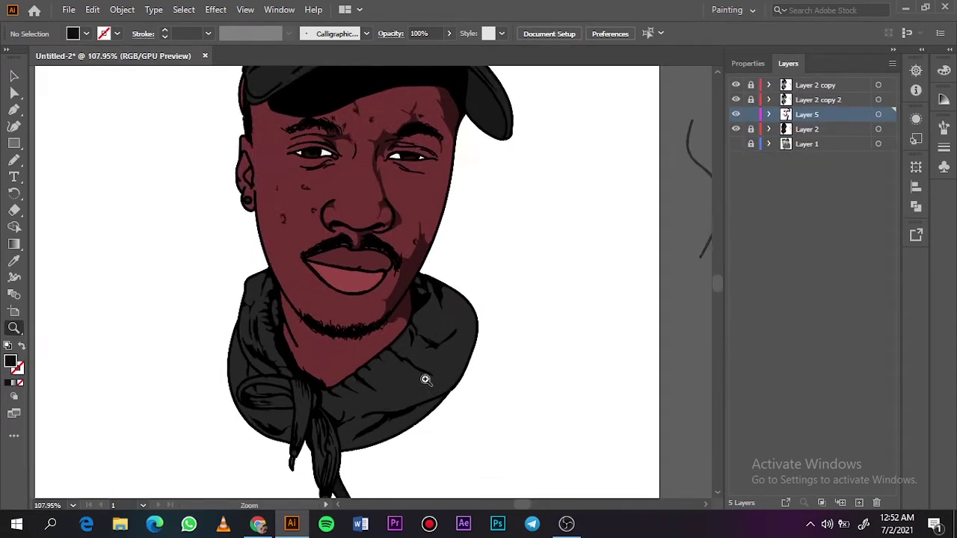
click(736, 129)
click(735, 143)
drag(436, 382, 479, 374)
key(n)
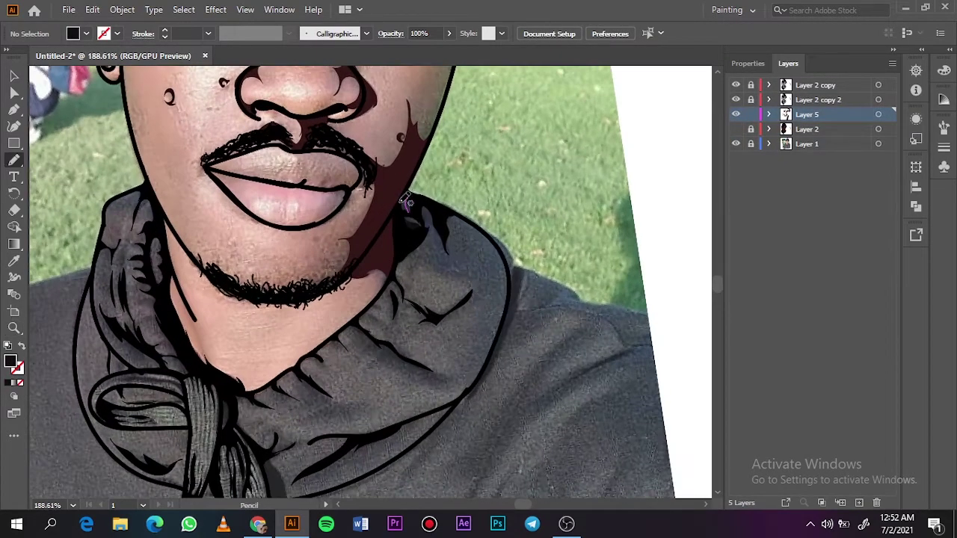
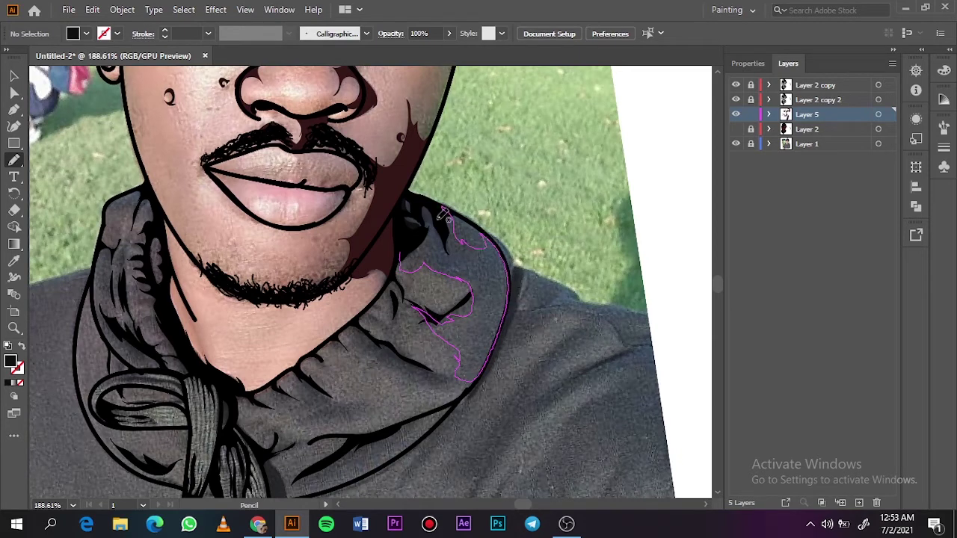
- Draw dark shadow shapes on the scarf's right folds, toggling the reference photo to check them
drag(425, 211, 424, 213)
click(735, 144)
click(735, 144)
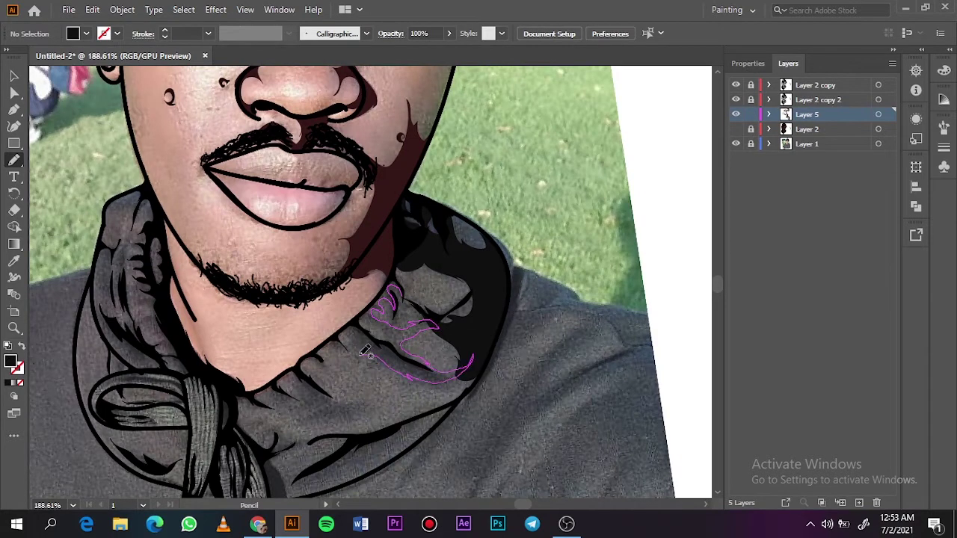
mouse_move(402, 281)
mouse_down()
mouse_move(383, 301)
mouse_move(413, 300)
mouse_up()
click(736, 144)
click(736, 144)
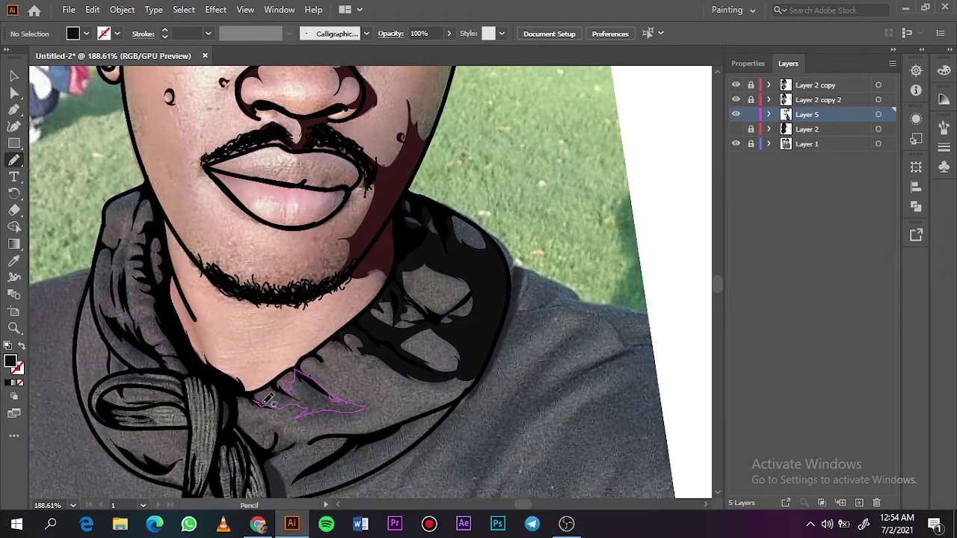
- Add a dark shadow shape on the scarf below the chin, then hide the photo and fit the artboard
drag(268, 398, 270, 400)
drag(394, 441, 295, 461)
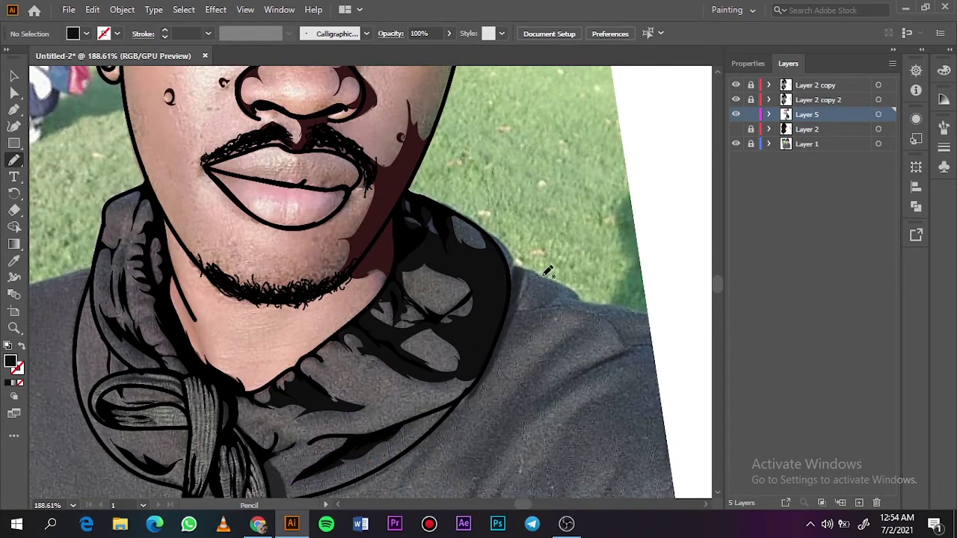
click(736, 144)
key(ctrl+0)
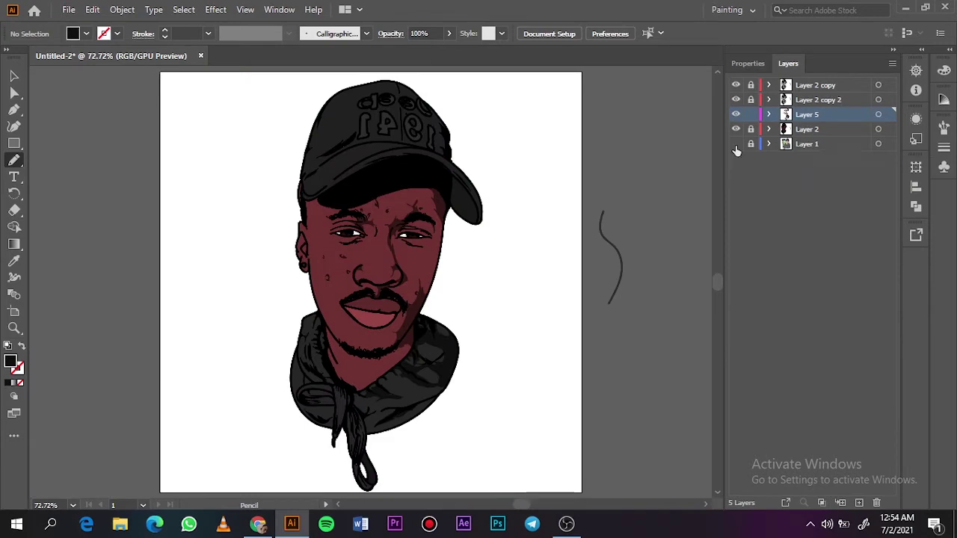
- With only the reference photo visible and zoomed in, draw dark shapes along the scarf edge
click(736, 144)
click(736, 128)
key(ctrl+equal)
key(ctrl+equal)
key(ctrl+equal)
scroll(716, 287, down, 5)
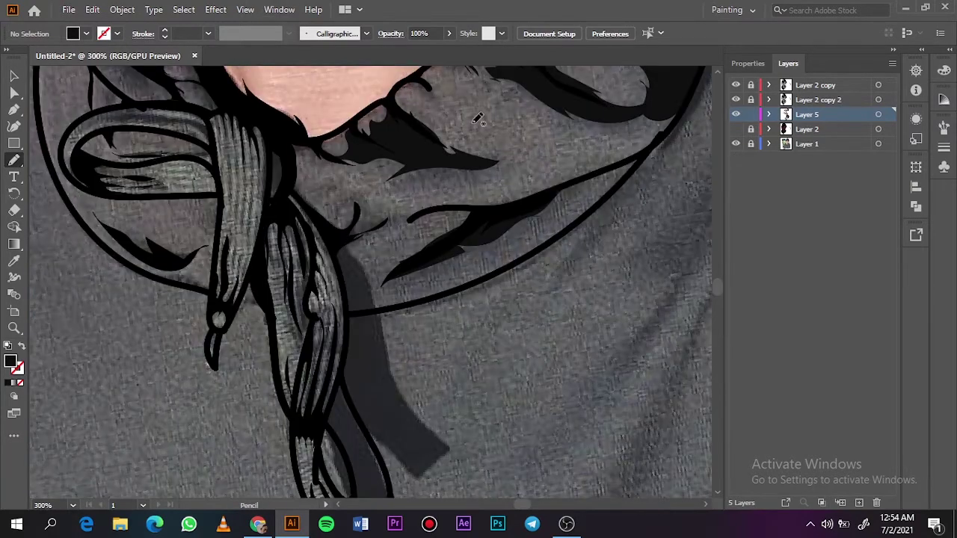
drag(524, 215, 603, 197)
mouse_move(482, 212)
mouse_down()
mouse_move(402, 224)
mouse_move(432, 212)
mouse_up()
- Shade the scarf's top fold and the fold beside the neck
key(ctrl+minus)
scroll(448, 299, left, 3)
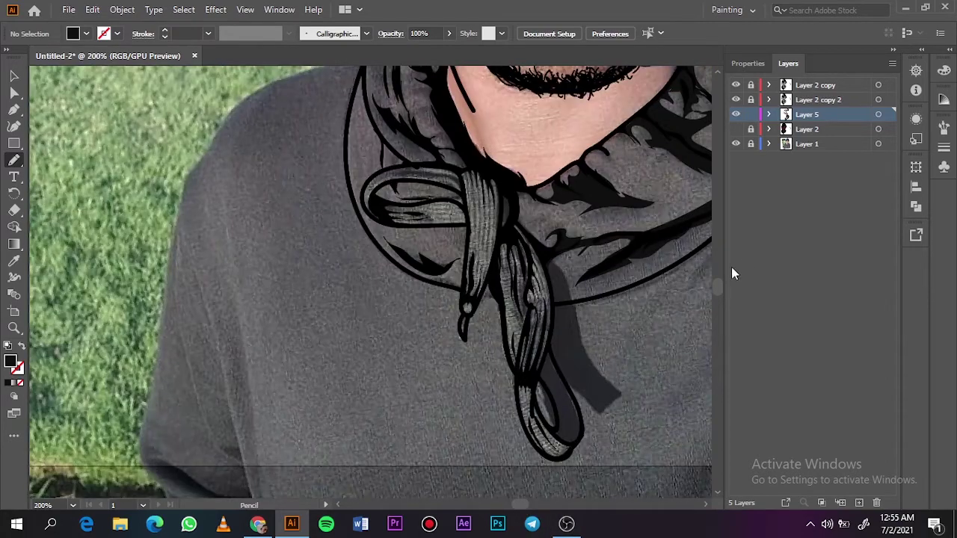
scroll(402, 111, up, 3)
drag(392, 99, 396, 96)
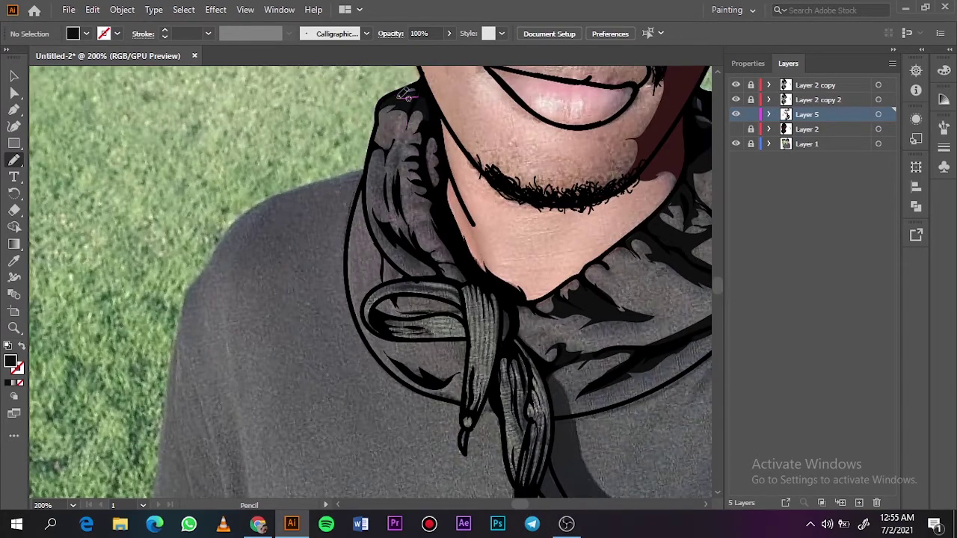
mouse_move(441, 172)
mouse_down()
mouse_move(432, 136)
mouse_move(411, 135)
mouse_up()
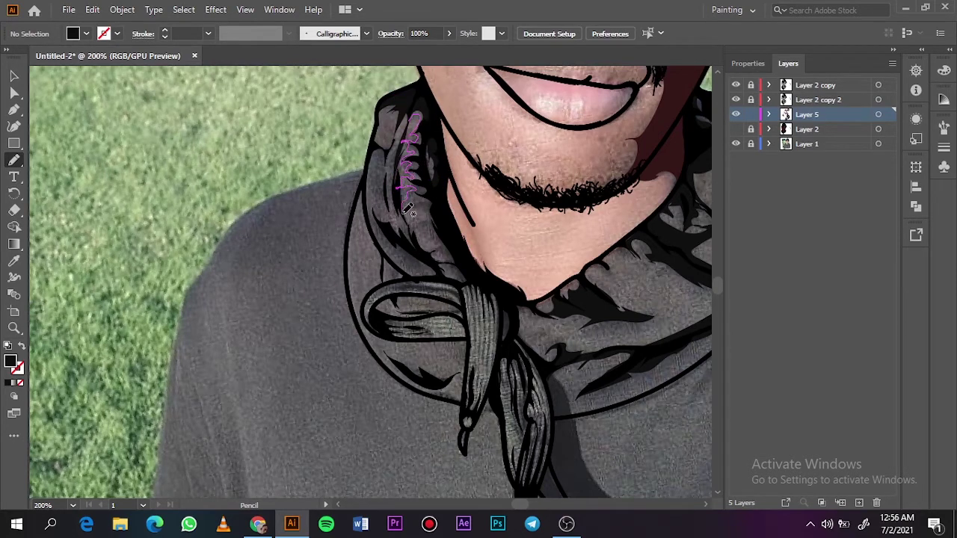
- Add zigzag dark fold shading down the left side of the scarf
drag(405, 213, 405, 214)
drag(410, 237, 419, 227)
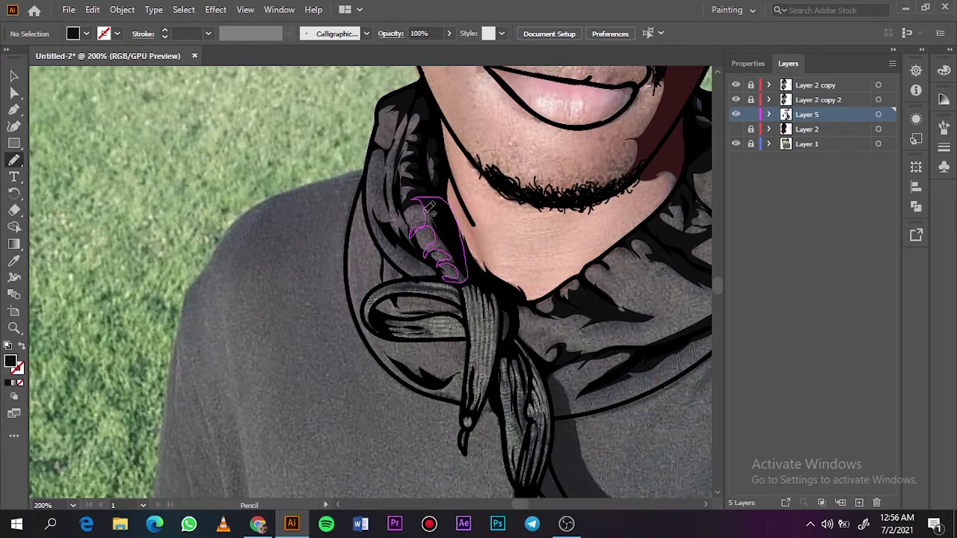
drag(458, 271, 456, 224)
drag(380, 155, 380, 228)
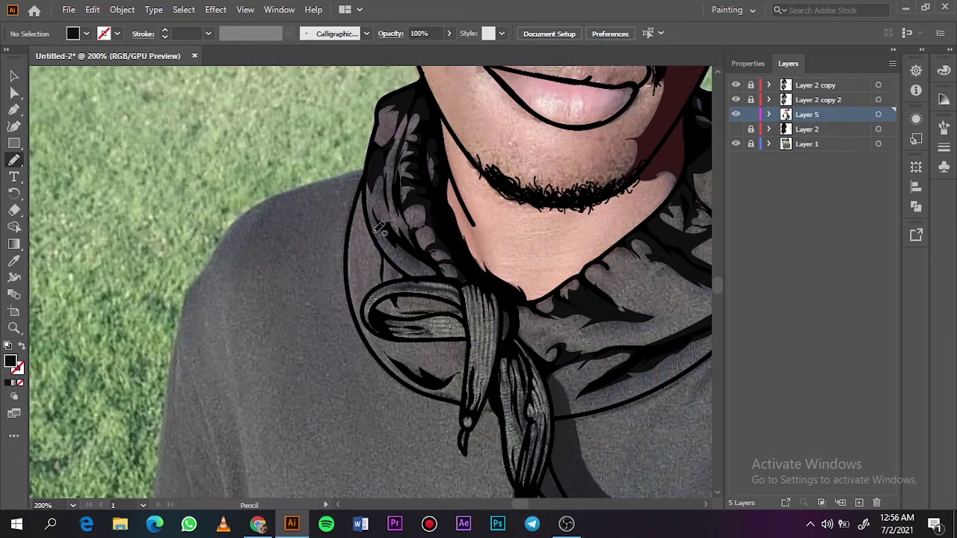
drag(362, 300, 364, 302)
drag(404, 213, 371, 208)
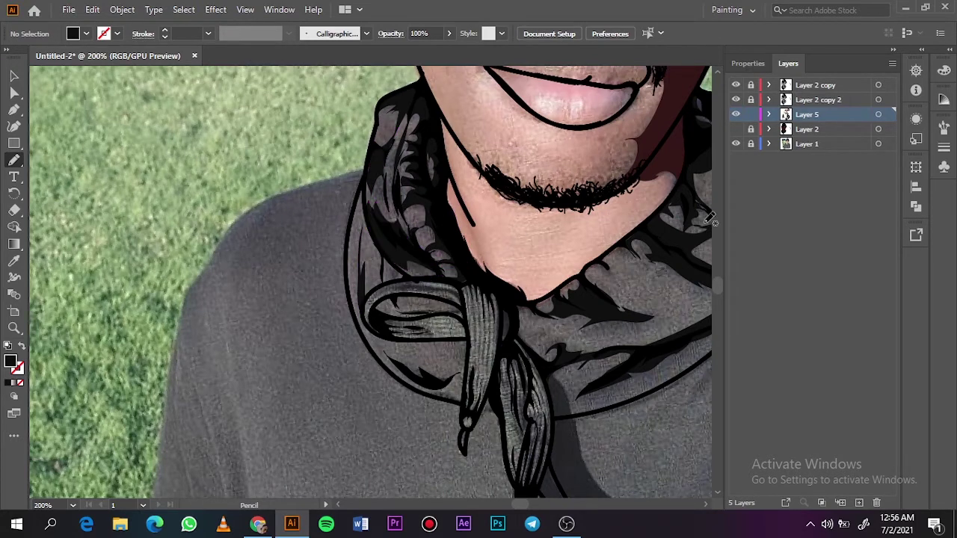
drag(435, 388, 438, 386)
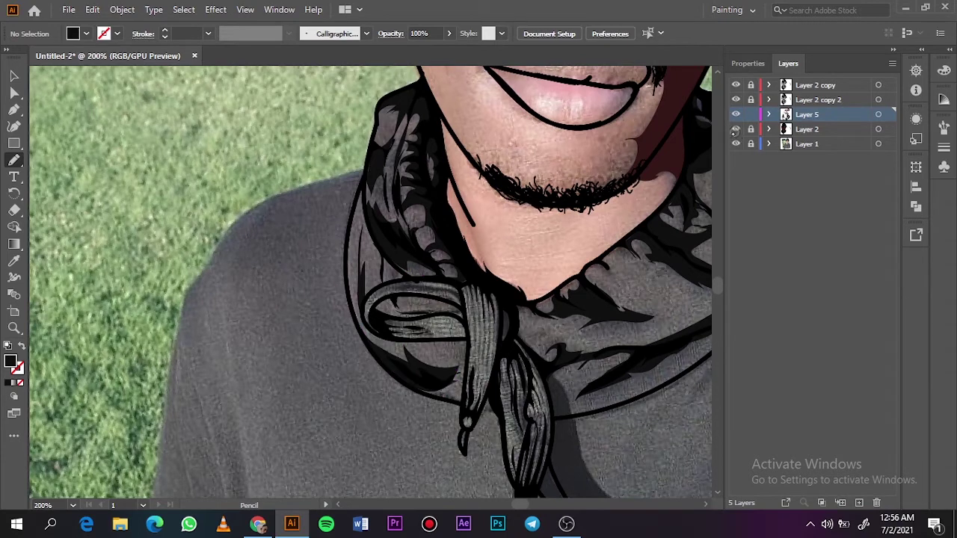
- Draw dark streaks inside the knot loop, then fit the artboard and hide the photo
scroll(455, 266, up, 2)
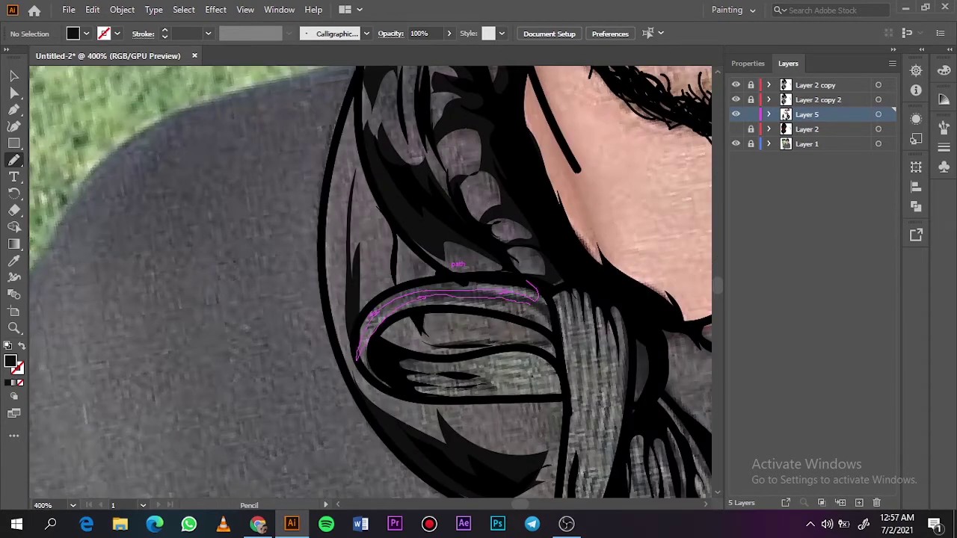
drag(557, 348, 555, 346)
drag(406, 337, 551, 348)
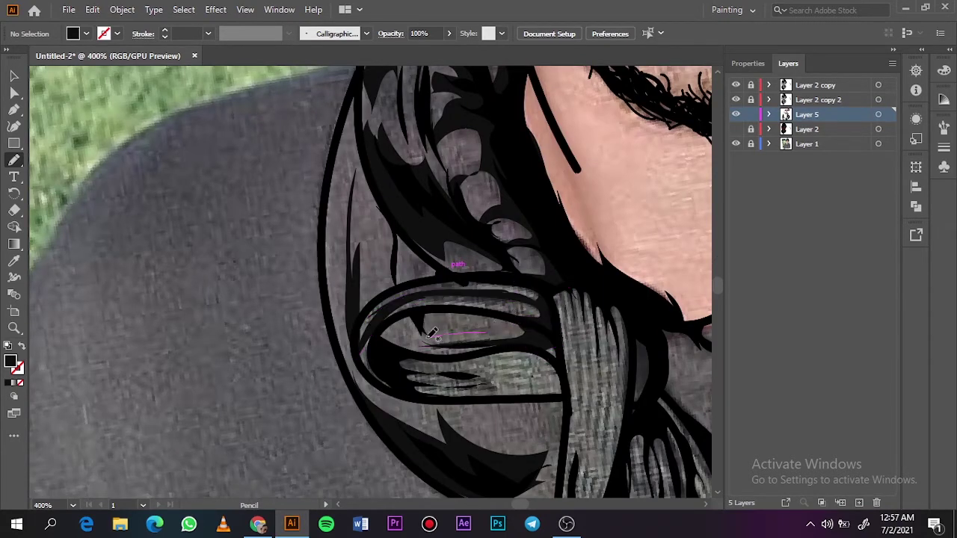
drag(427, 332, 519, 333)
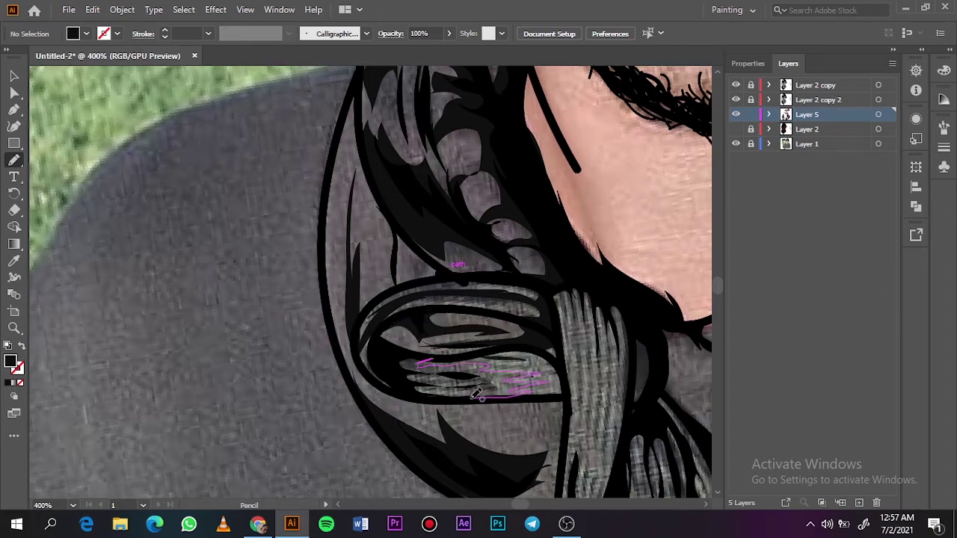
drag(478, 396, 482, 395)
key(ctrl+0)
click(736, 144)
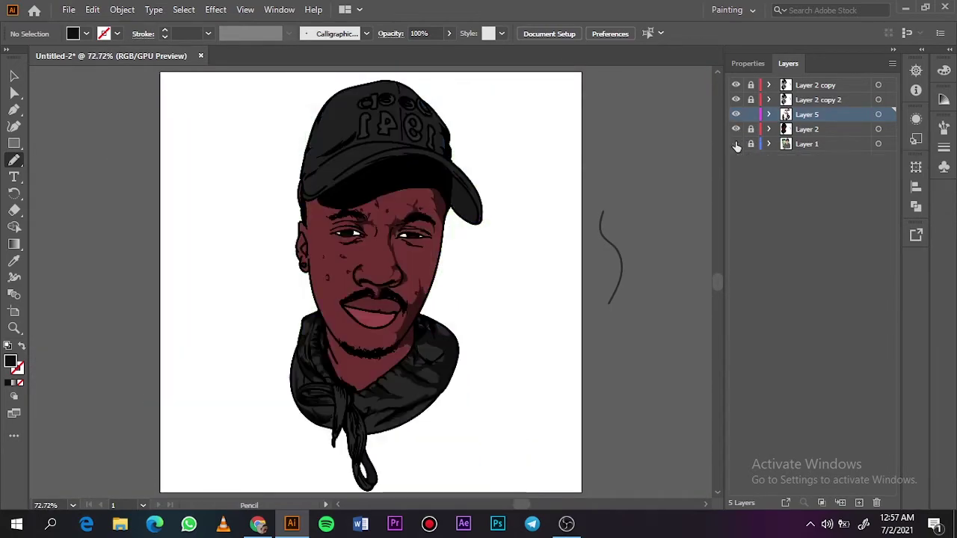
- Over the reference photo, add dark streaks along the hanging scarf end
click(736, 143)
click(736, 129)
scroll(342, 340, up, 5)
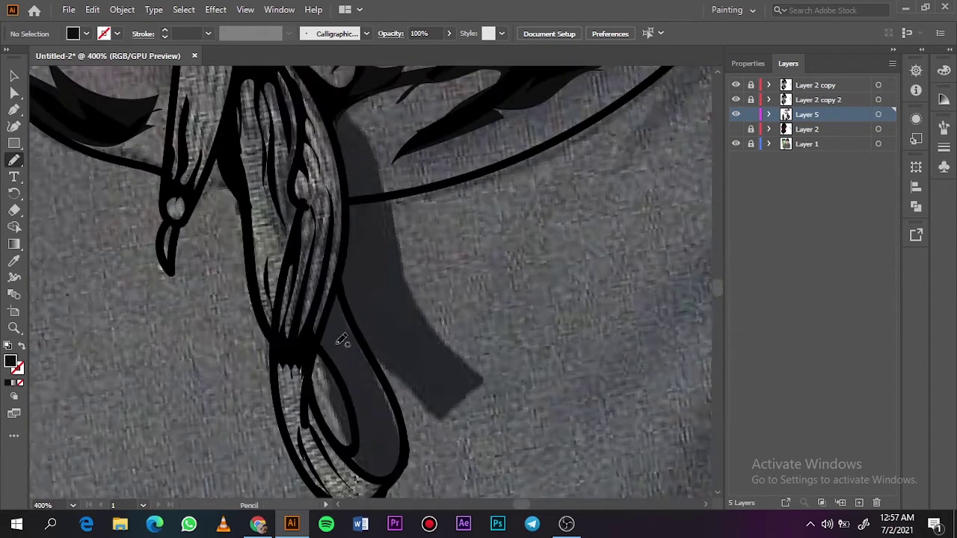
mouse_move(242, 146)
mouse_down()
mouse_move(250, 71)
mouse_move(275, 266)
mouse_up()
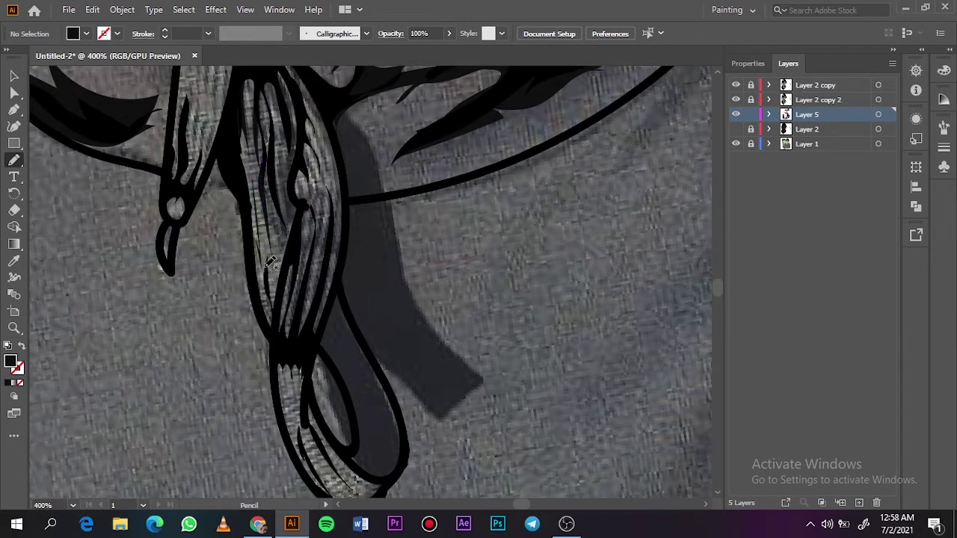
mouse_move(284, 299)
mouse_down()
mouse_move(335, 281)
mouse_move(325, 157)
mouse_up()
scroll(716, 288, down, 3)
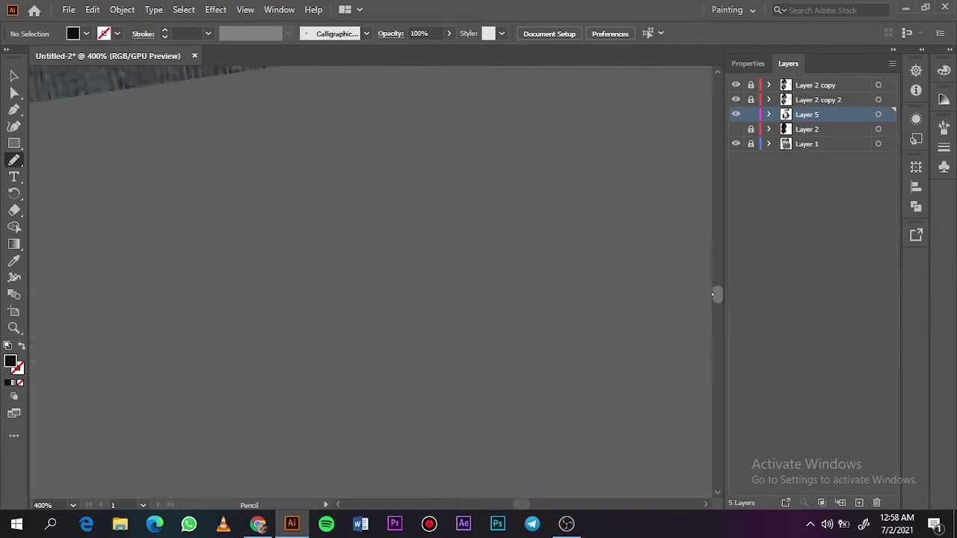
- Shade the lower scarf loop's left edge and add vertical streaks below the knot
drag(281, 267, 302, 333)
drag(337, 359, 355, 386)
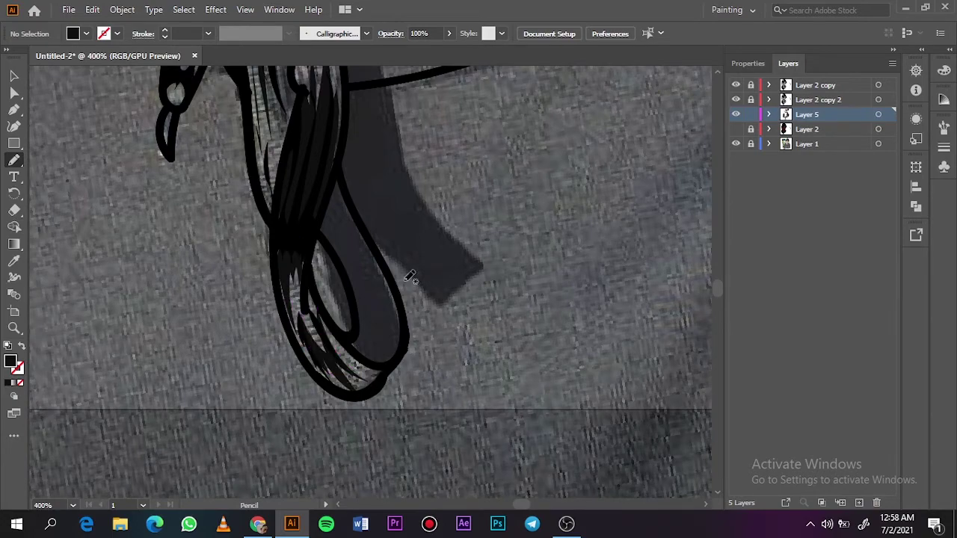
scroll(718, 290, up, 5)
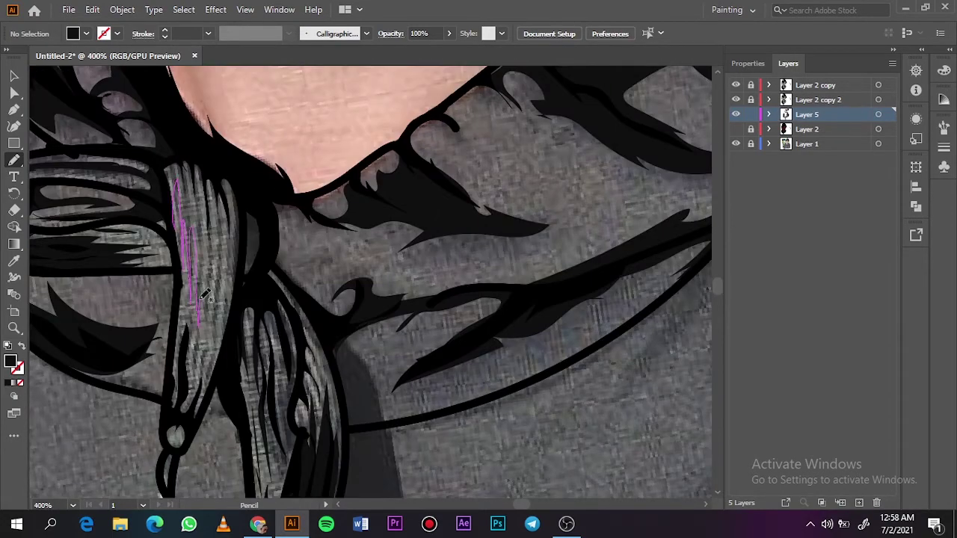
drag(206, 295, 167, 153)
mouse_move(225, 322)
mouse_down()
mouse_move(220, 157)
mouse_move(166, 176)
mouse_move(175, 434)
mouse_up()
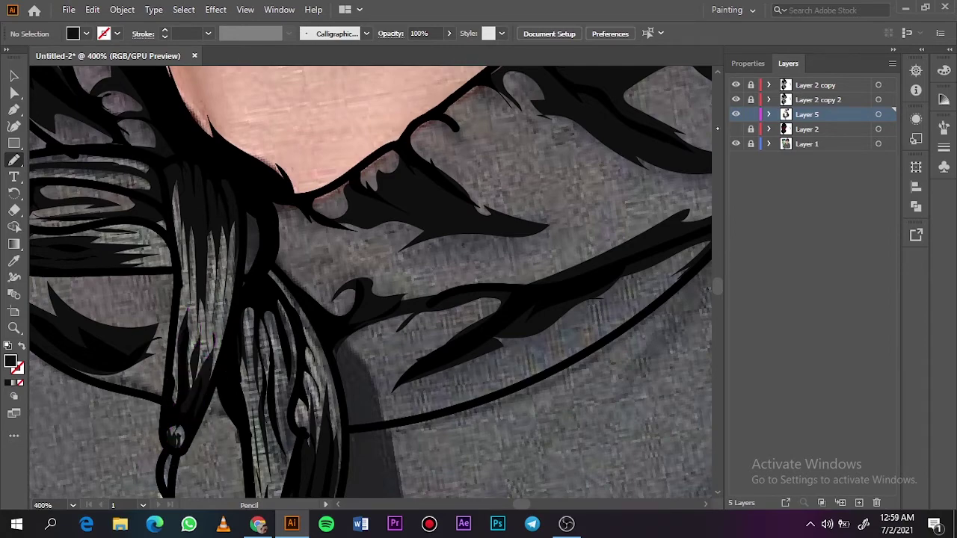
scroll(449, 285, down, 2)
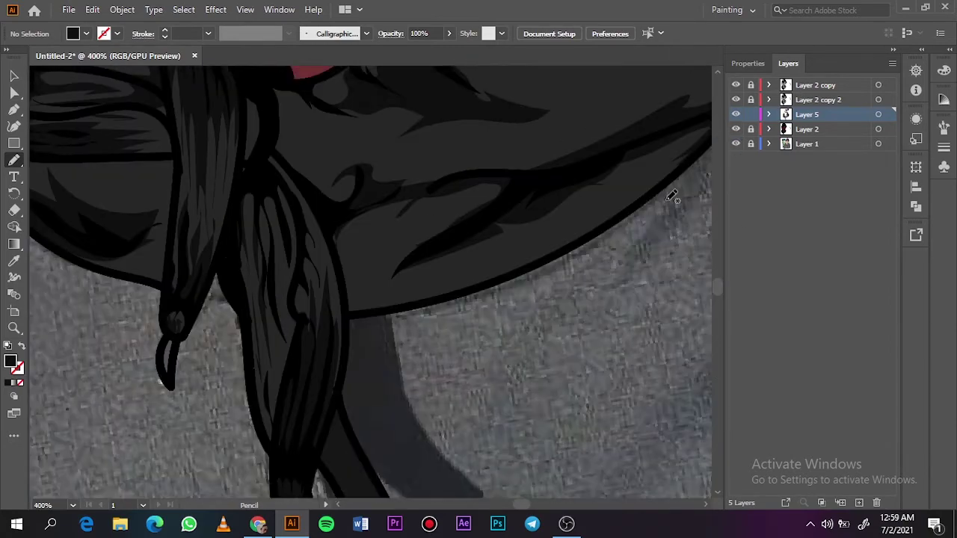
scroll(707, 284, down, 2)
- Paint a dark fill on the lower scarf loop with the Paintbrush, then fit the artboard
key(i)
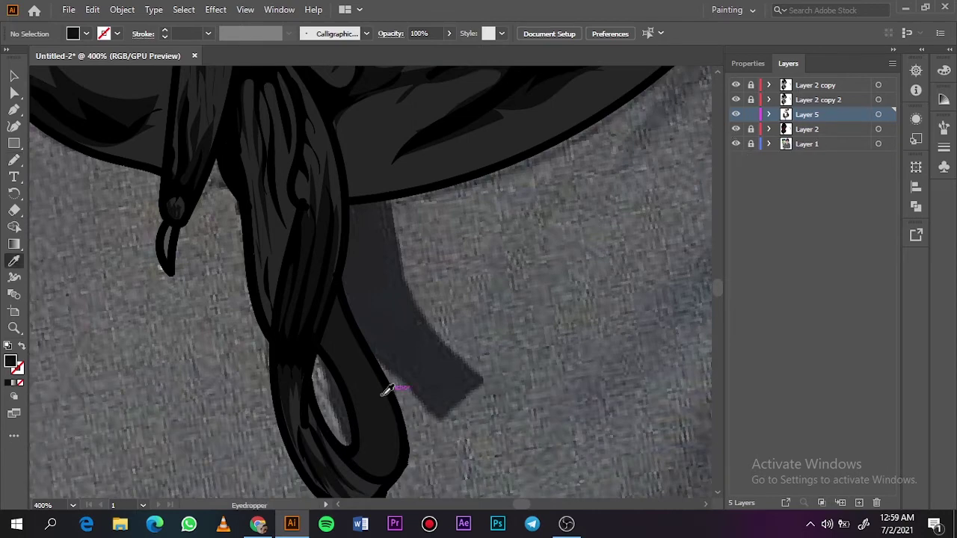
double_click(10, 362)
click(872, 80)
click(736, 128)
key(b)
drag(333, 320, 380, 347)
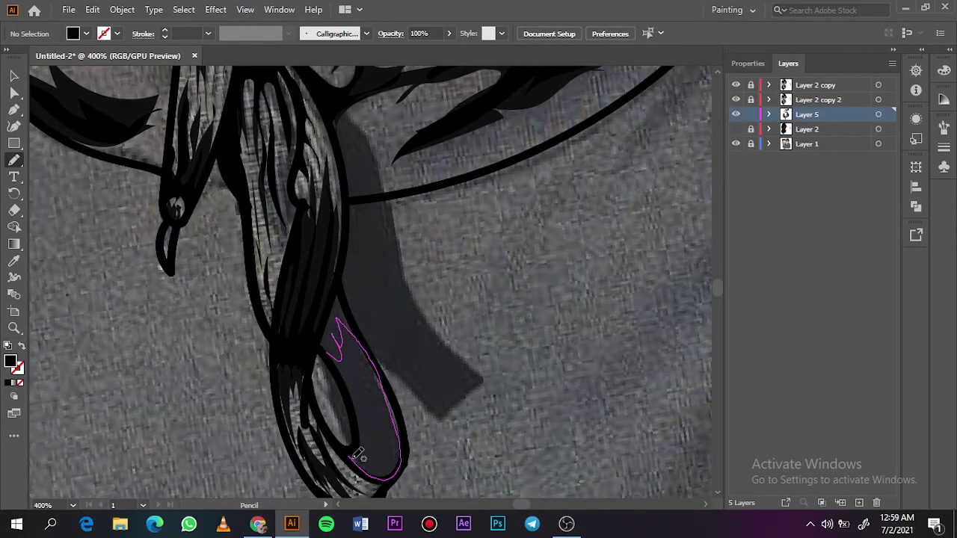
key(n)
click(736, 129)
key(ctrl+0)
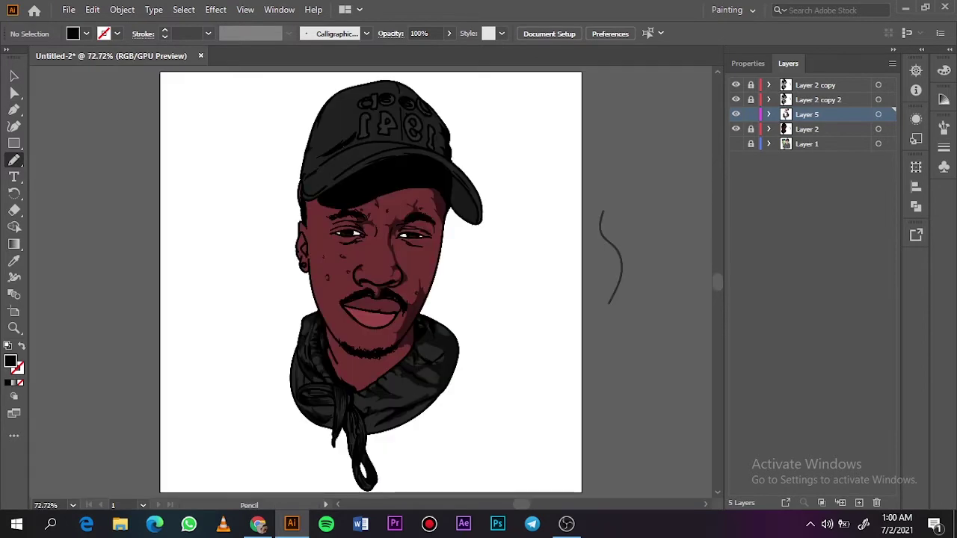
alt+scroll(314, 252, up, 5)
- Sample the dark earring colour and compare the portrait against the reference photo
scroll(294, 382, left, 5)
scroll(294, 381, up, 5)
key(i)
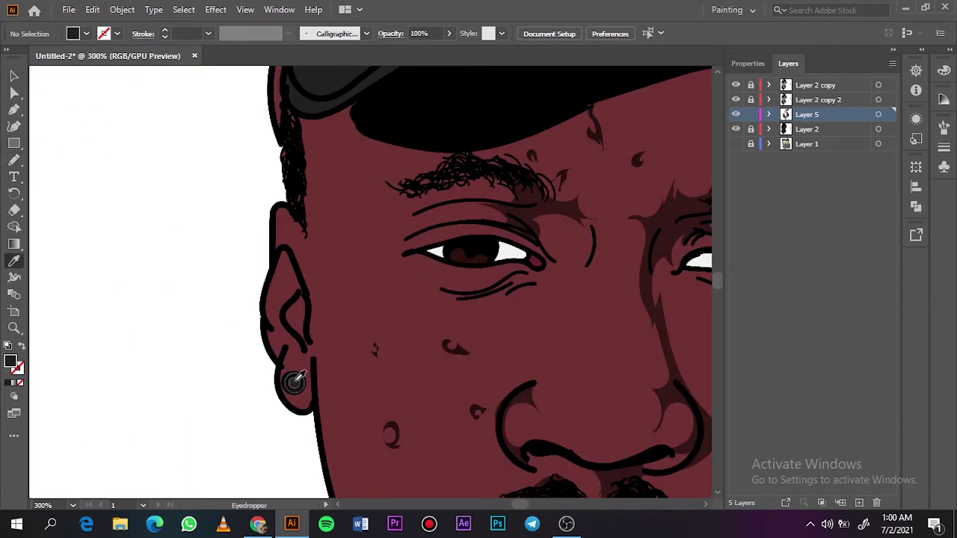
click(294, 381)
key(n)
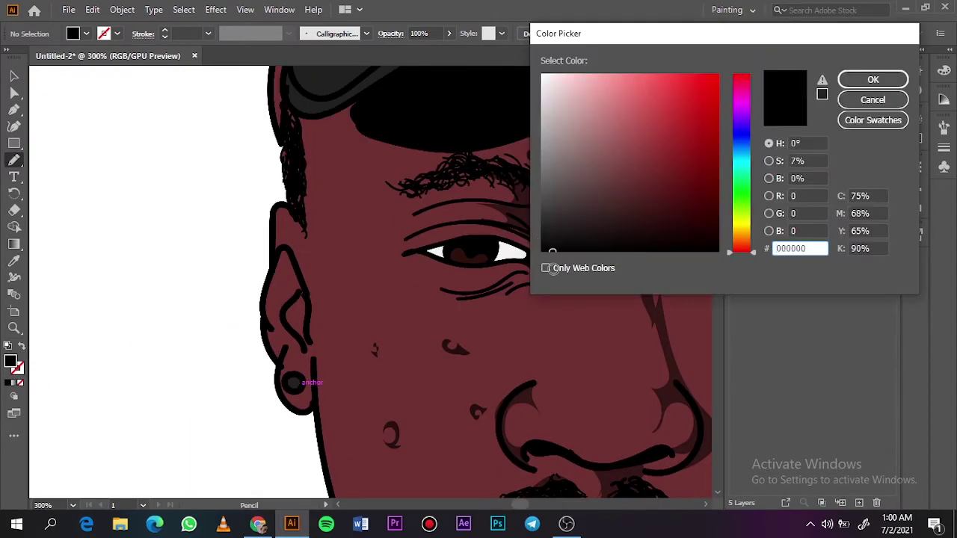
key(Return)
click(736, 143)
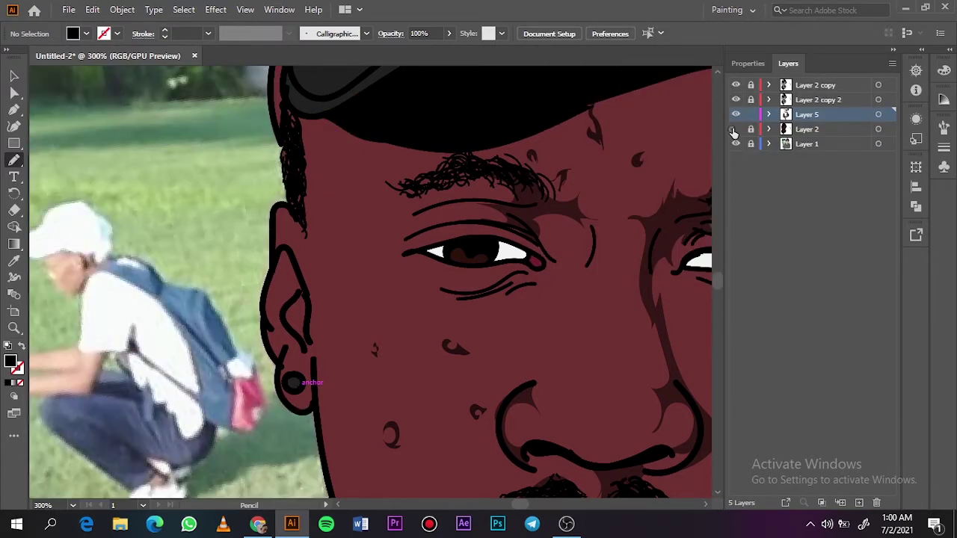
click(736, 129)
key(z)
click(298, 373)
click(481, 133)
key(n)
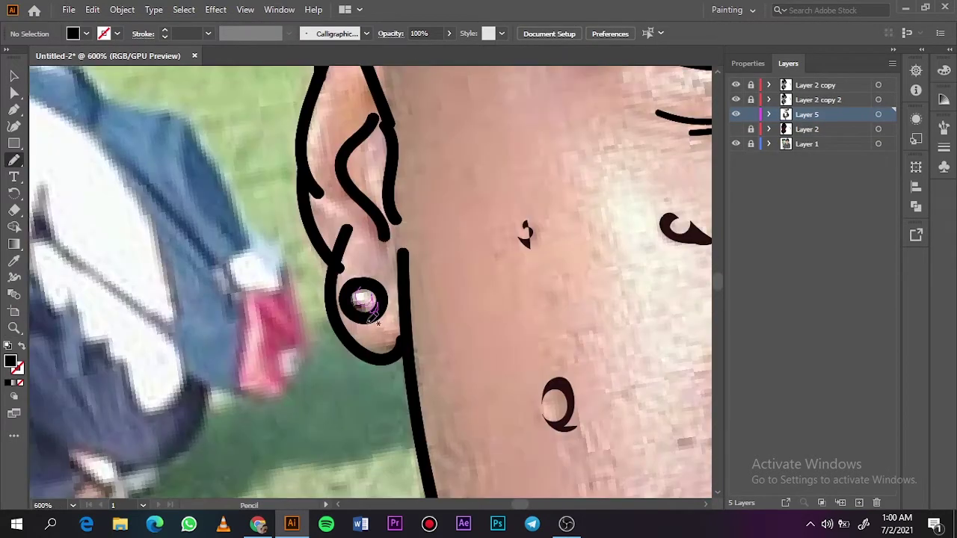
key(ctrl+0)
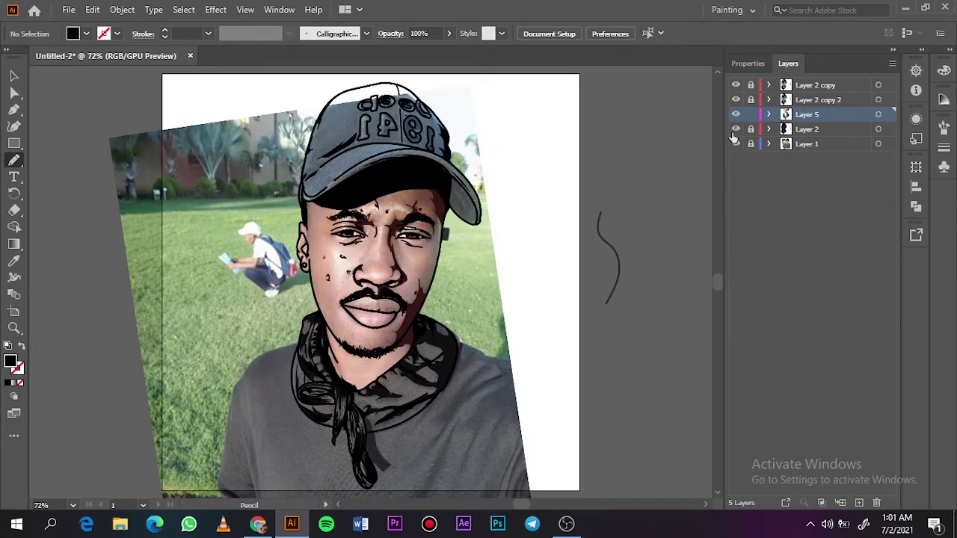
- Zoom in on the mouth and set the fill to a darker brown sampled from the lip red
click(736, 129)
click(736, 129)
key(ctrl+equal)
key(ctrl+equal)
key(ctrl+equal)
key(ctrl+equal)
key(ctrl+equal)
key(ctrl+equal)
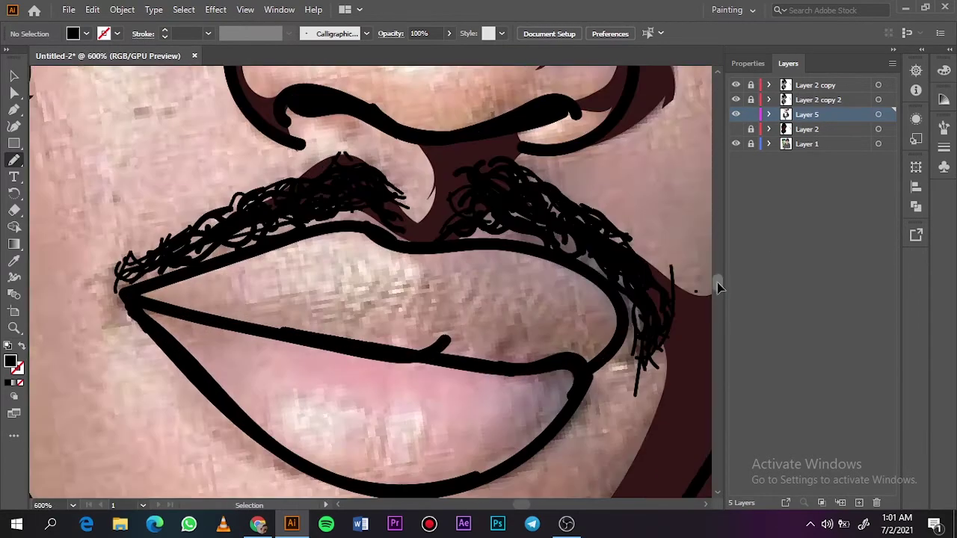
click(736, 129)
key(i)
click(492, 400)
double_click(10, 362)
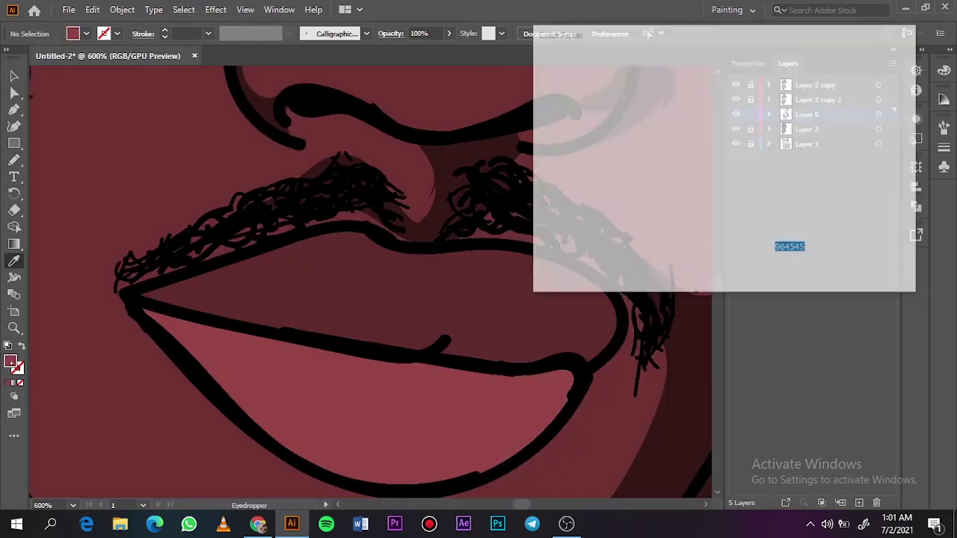
click(639, 267)
click(872, 79)
click(736, 129)
key(n)
- Draw a dark shadow shape on the lower lip's right side
mouse_move(495, 364)
mouse_down()
mouse_move(478, 475)
mouse_move(516, 374)
mouse_up()
click(736, 129)
click(736, 129)
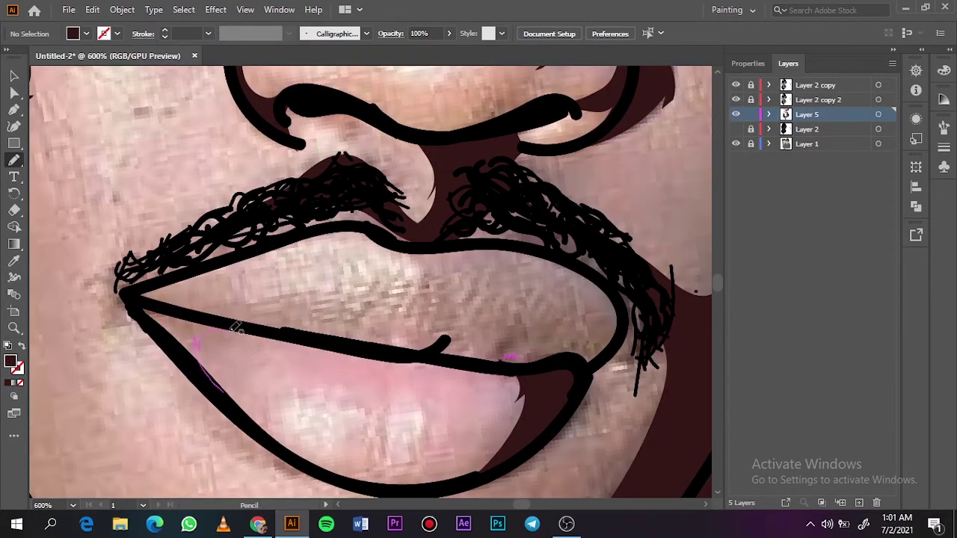
drag(235, 328, 246, 411)
click(736, 128)
click(736, 144)
key(ctrl+0)
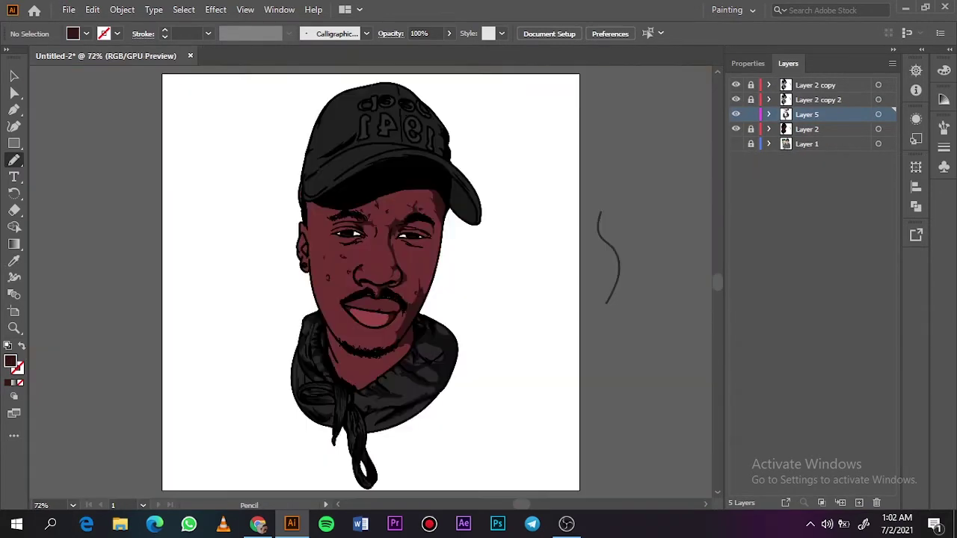
click(736, 143)
click(736, 129)
- Pick a new darker red shadow colour for the lips in the Color Picker
key(ctrl+plus)
key(ctrl+plus)
key(ctrl+plus)
scroll(720, 287, down, 2)
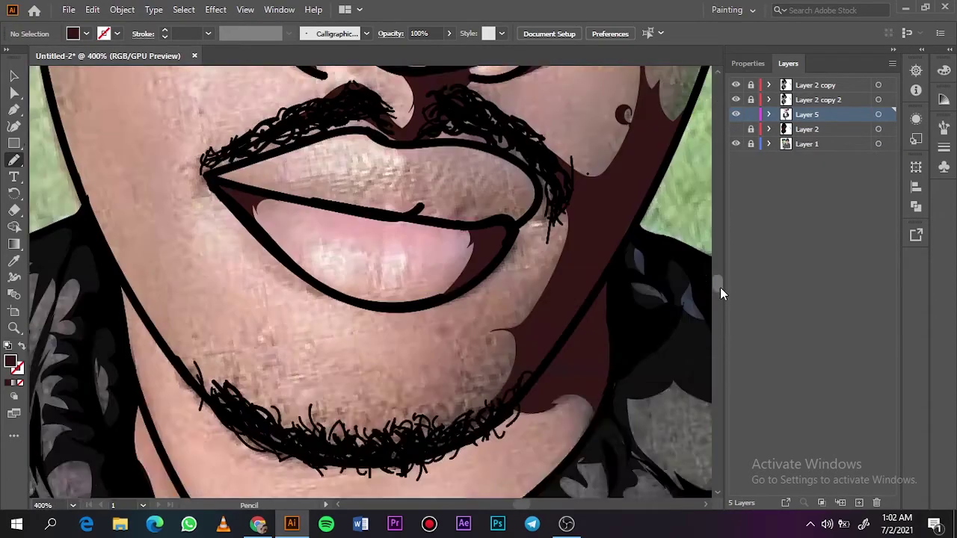
scroll(720, 288, up, 2)
click(736, 128)
key(i)
double_click(11, 362)
key(Escape)
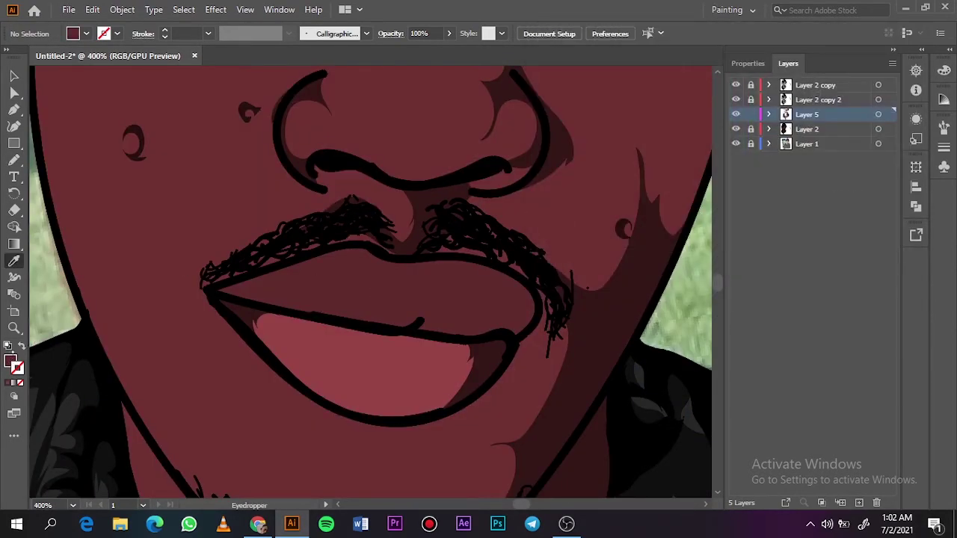
double_click(10, 362)
click(869, 77)
- Draw shadows along the lower lip's right edge and under the upper lip's left side
click(736, 129)
key(n)
mouse_move(433, 415)
mouse_down()
mouse_move(461, 329)
mouse_move(452, 336)
mouse_up()
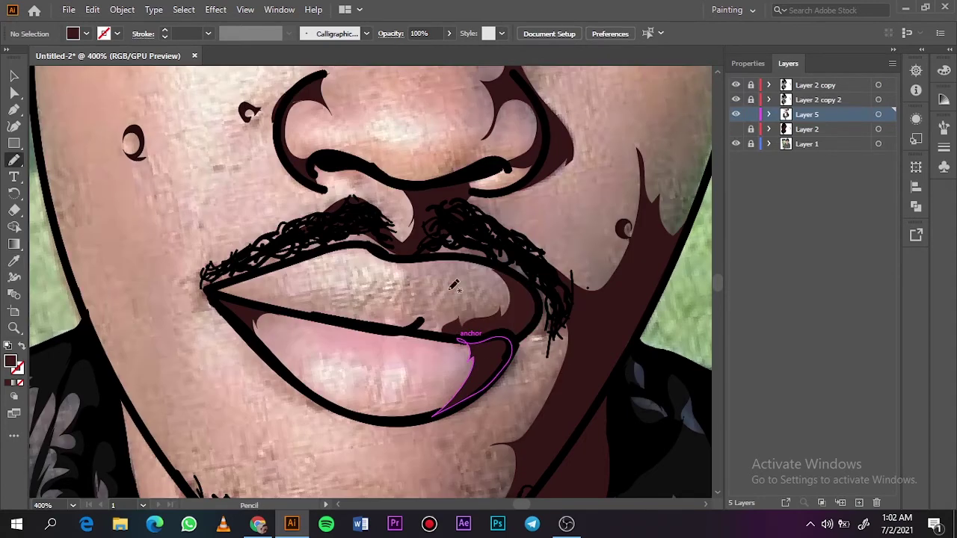
drag(281, 284, 301, 262)
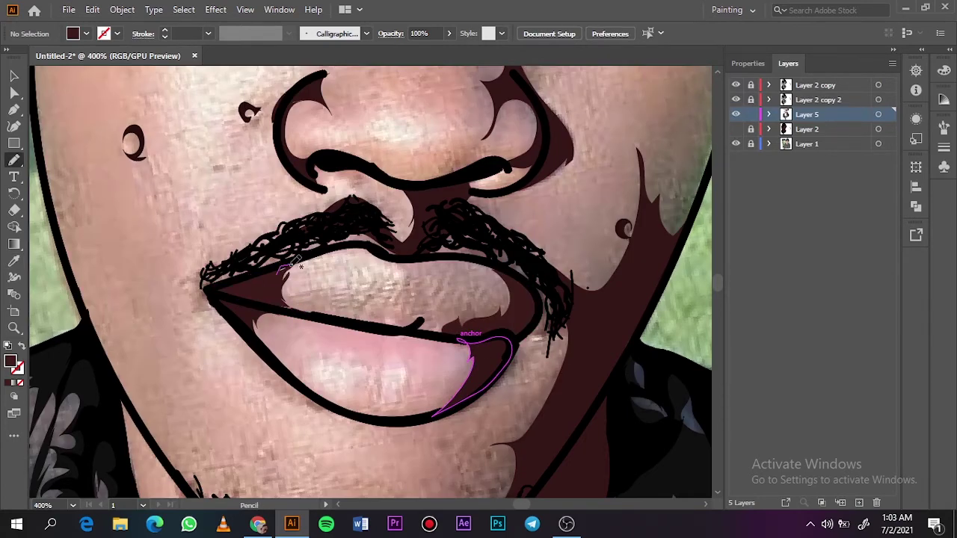
key(ctrl+0)
- Zoom in on the eyes and set the fill to light mauve BA88B1
click(736, 144)
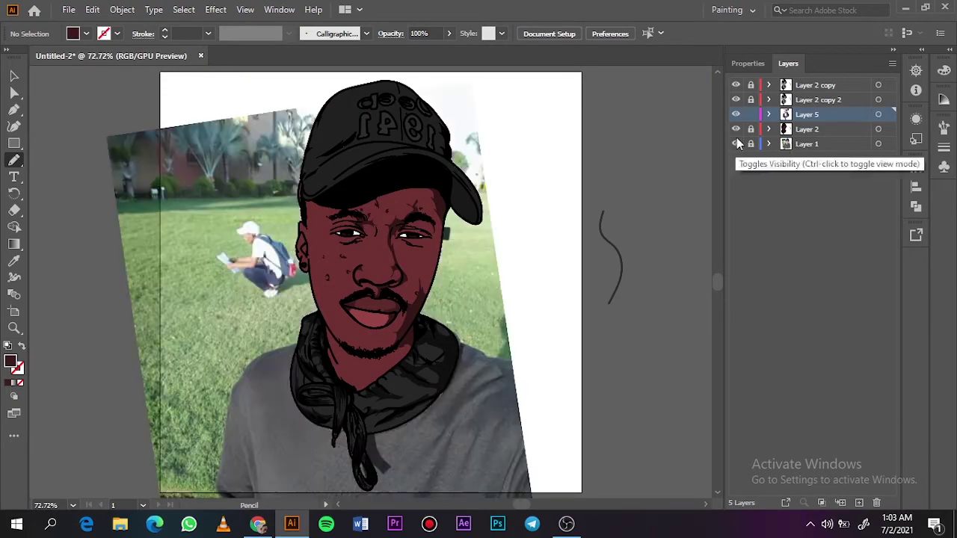
click(736, 129)
key(ctrl+plus)
key(ctrl+plus)
key(ctrl+plus)
key(ctrl+plus)
key(ctrl+plus)
key(ctrl+plus)
drag(719, 283, 719, 224)
click(735, 129)
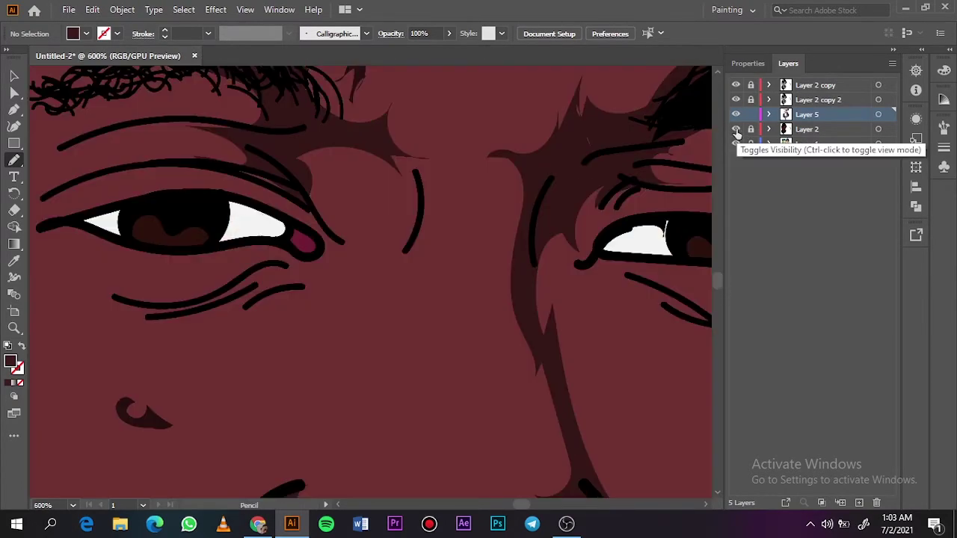
key(i)
click(254, 228)
double_click(11, 361)
click(566, 104)
click(873, 79)
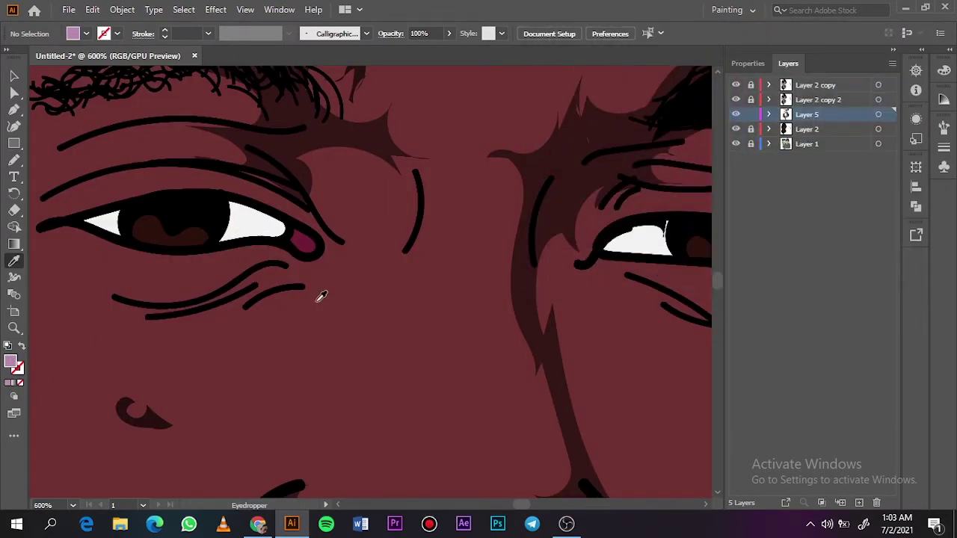
- Draw mauve shading across the tops of both eye whites
key(b)
drag(235, 214, 224, 208)
key(v)
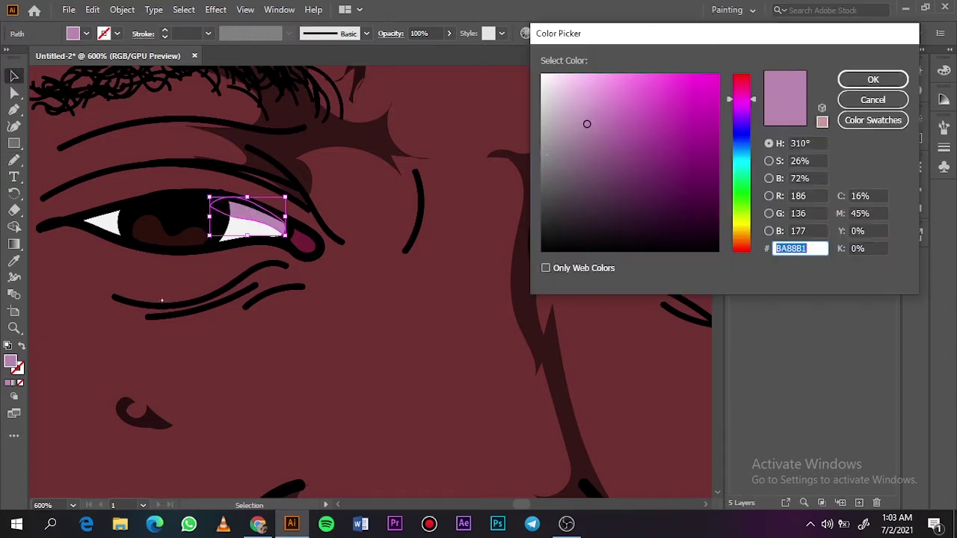
key(n)
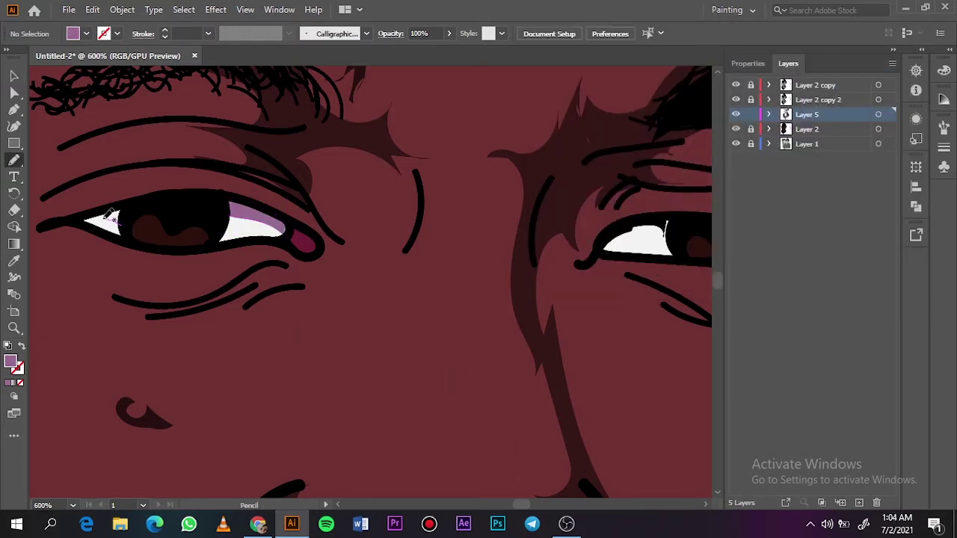
drag(84, 222, 141, 196)
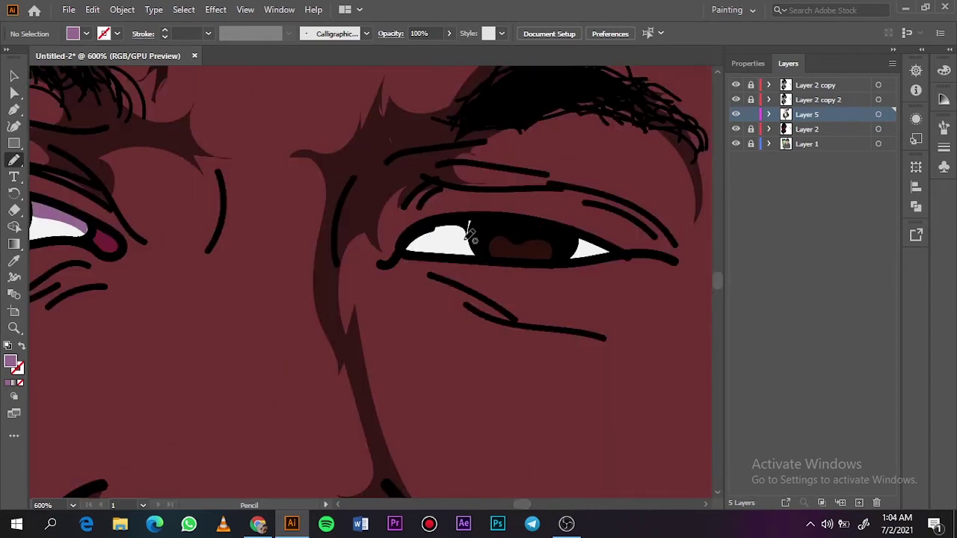
drag(466, 227, 404, 251)
drag(569, 245, 627, 249)
click(736, 129)
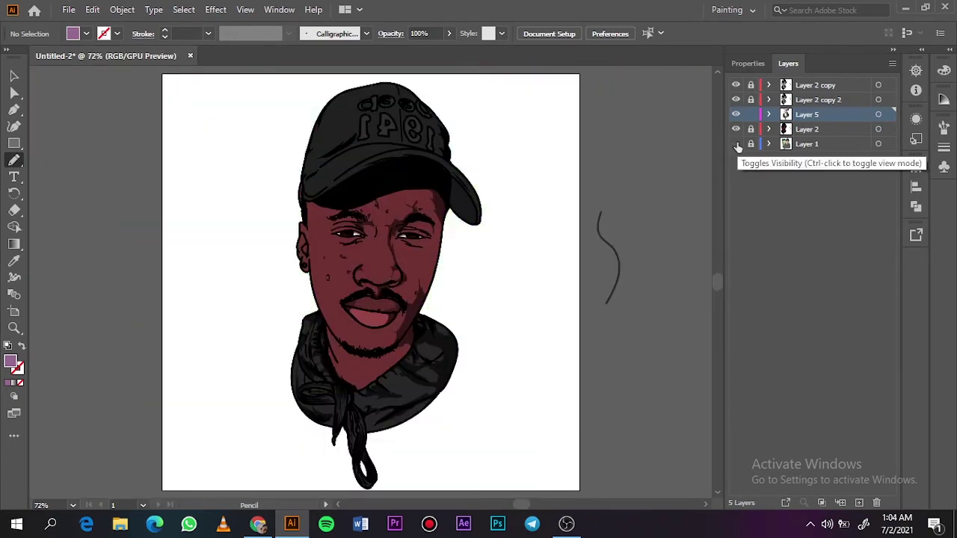
- Sample the cap's black as the fill colour with the reference photo showing
click(736, 129)
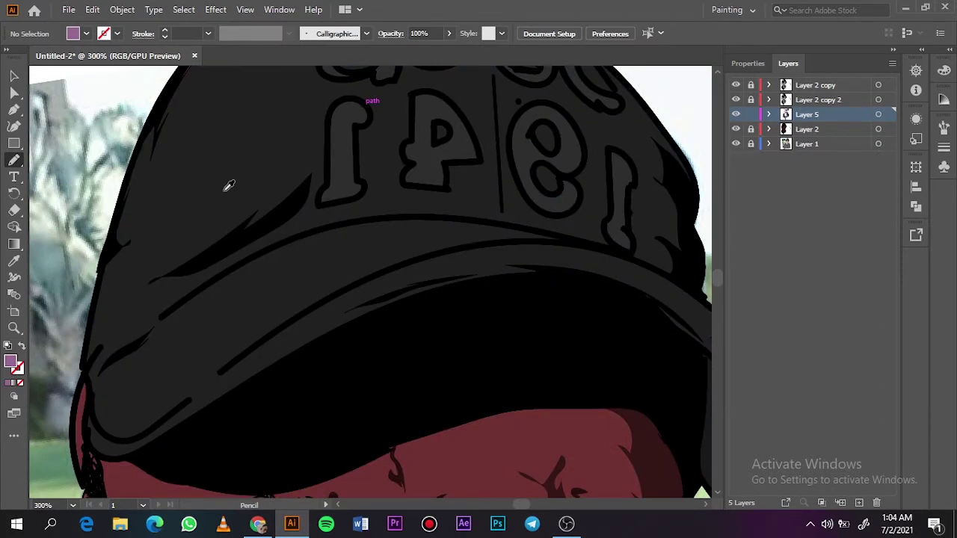
key(i)
click(90, 309)
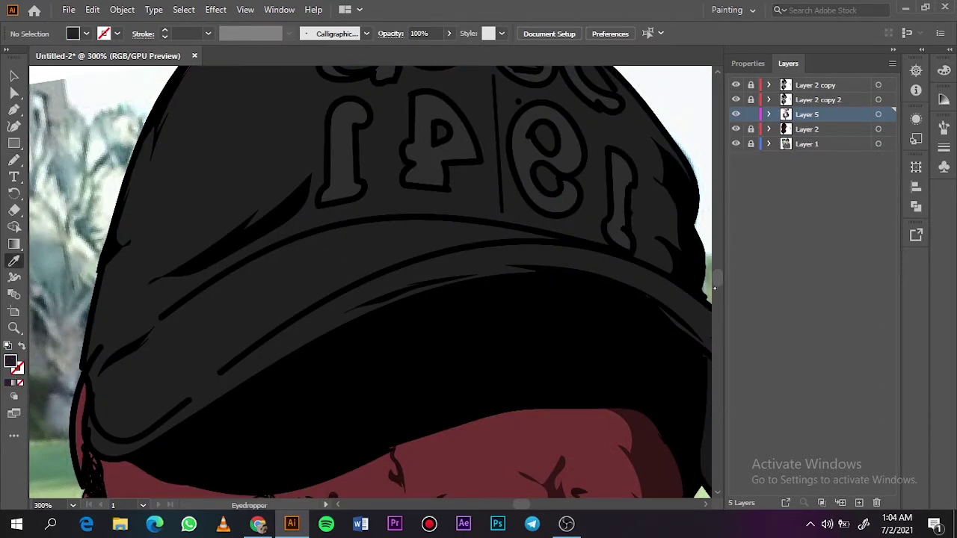
scroll(714, 283, up, 10)
scroll(714, 283, up, 5)
key(n)
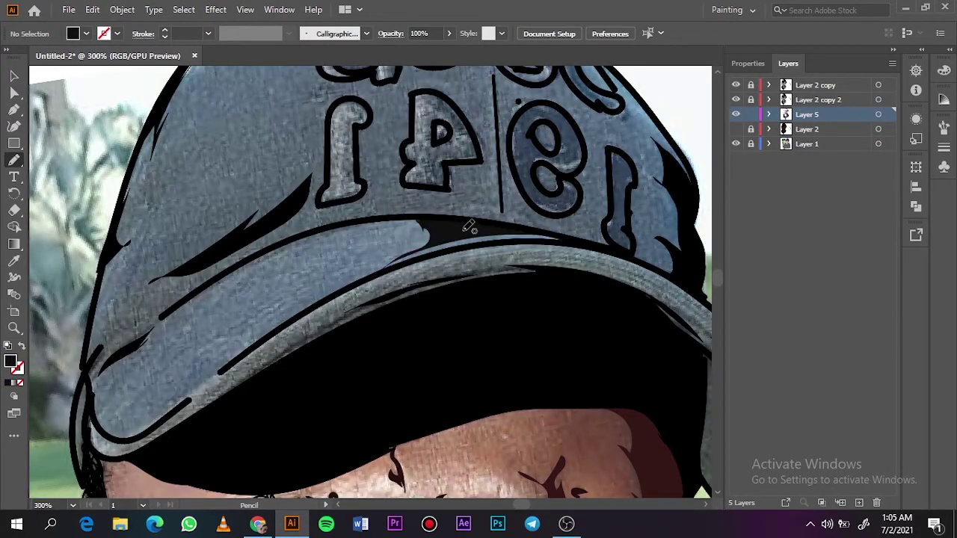
- Pencil a dark shading shape down the left edge of the cap's crown
click(736, 128)
click(735, 128)
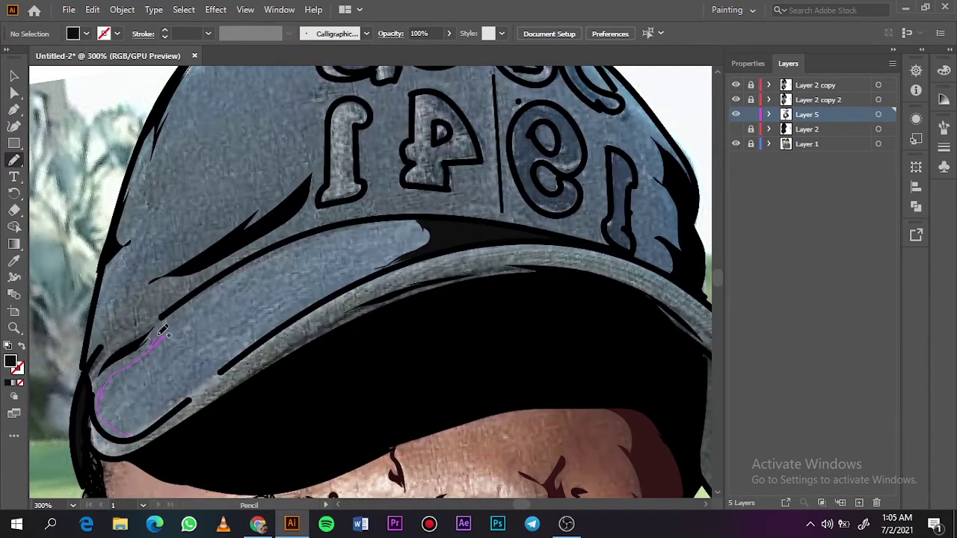
drag(166, 114, 88, 348)
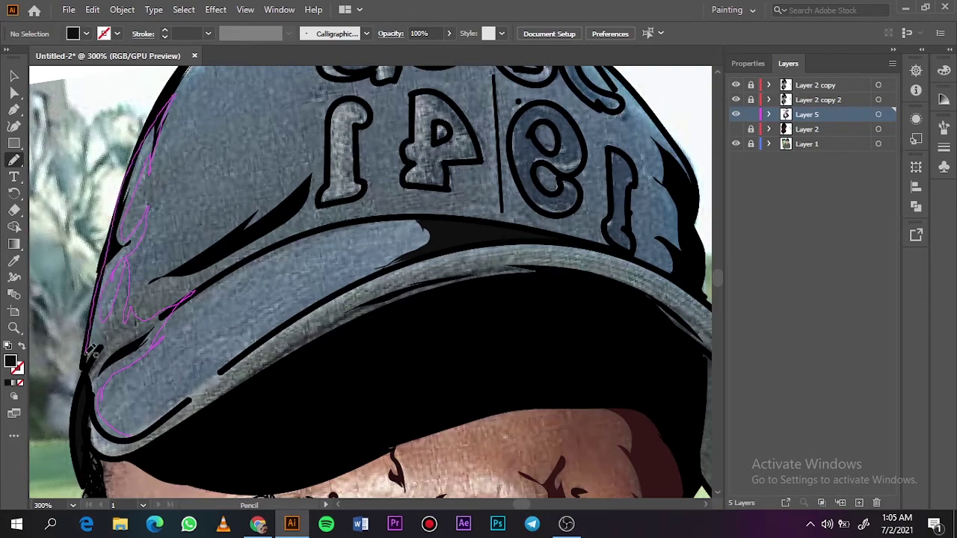
drag(133, 428, 132, 430)
key(ctrl+0)
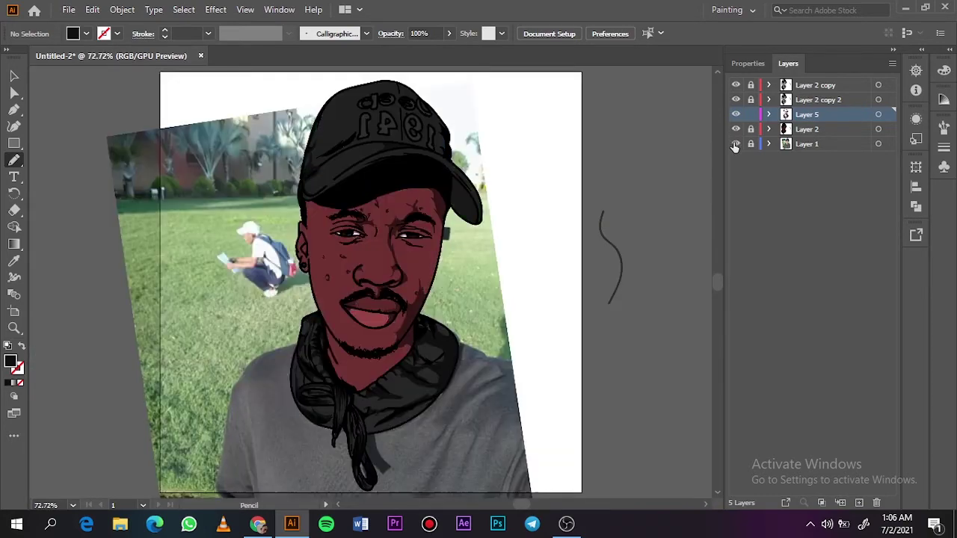
key(ctrl+plus)
key(ctrl+plus)
key(ctrl+plus)
- Add a shading stroke along the cap's upper-left edge and check it against the colour fills
scroll(341, 120, up, 5)
scroll(289, 185, up, 1)
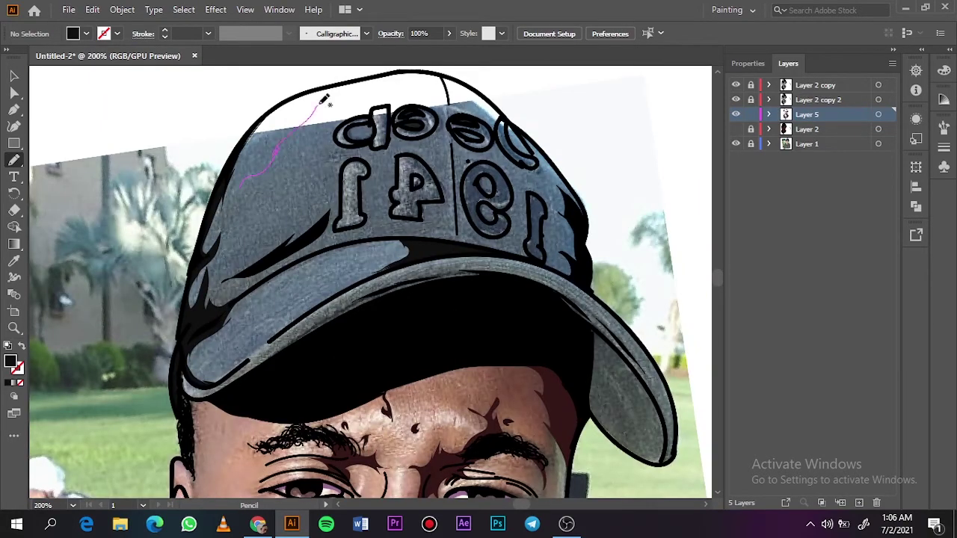
drag(320, 103, 321, 104)
click(736, 130)
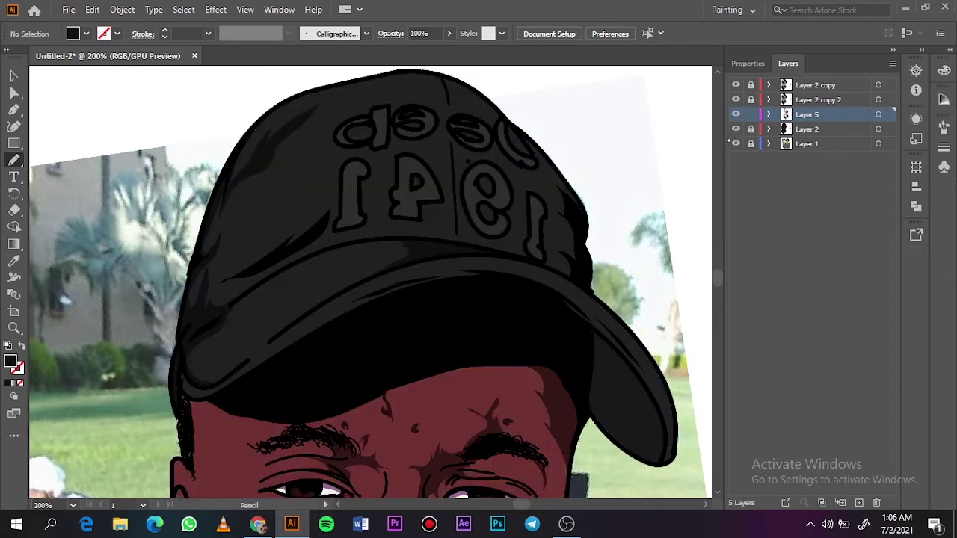
click(736, 131)
click(736, 130)
- Check the fill colour and pencil a shadow along the underside of the cap brim
key(i)
double_click(11, 360)
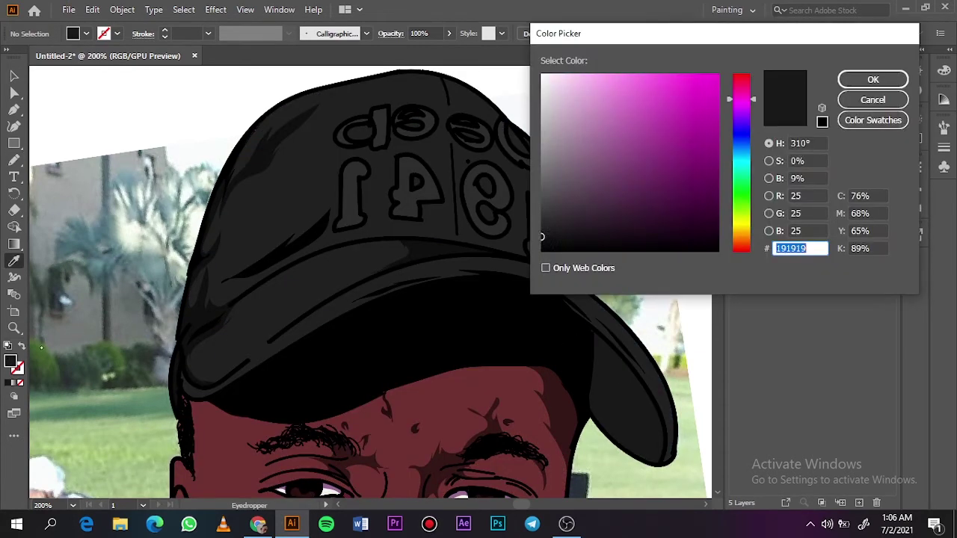
key(Return)
click(736, 129)
key(n)
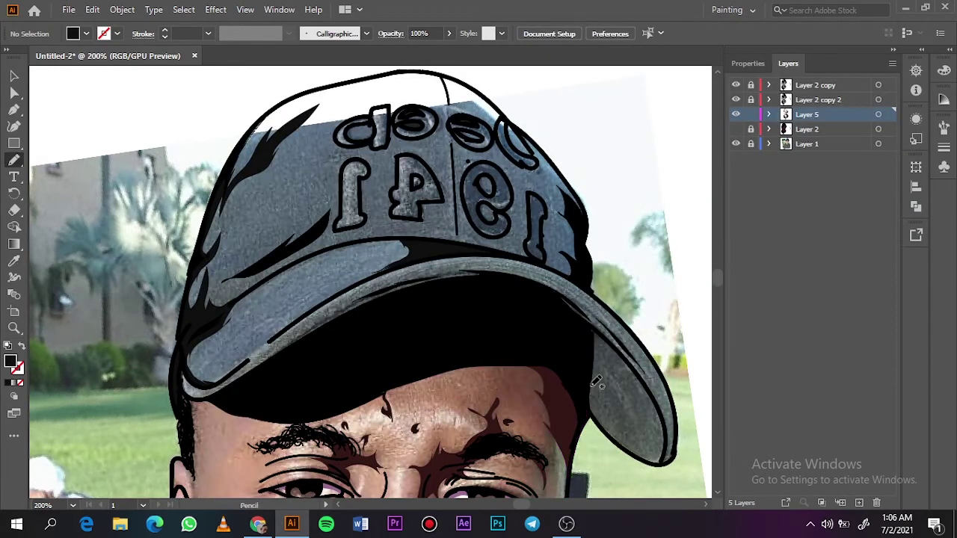
drag(604, 420, 581, 374)
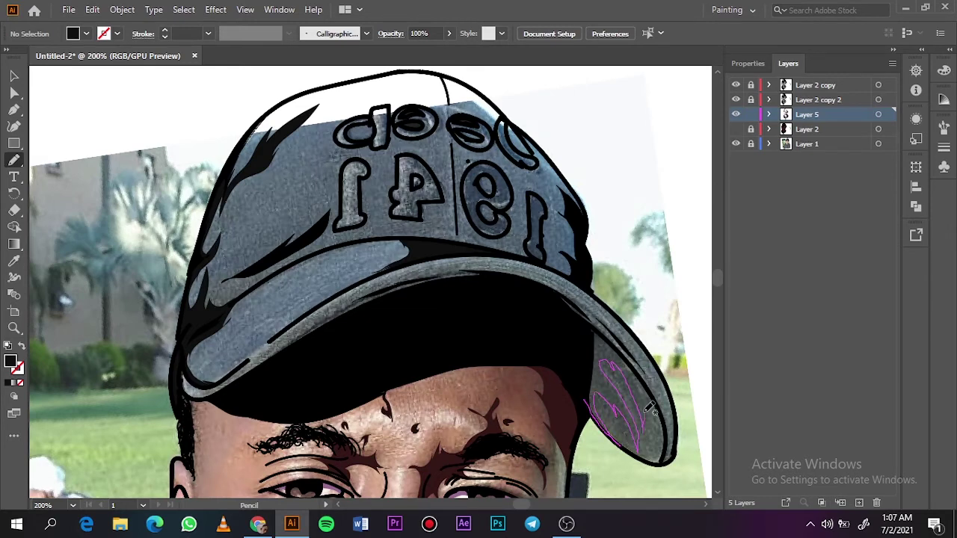
click(736, 130)
click(736, 129)
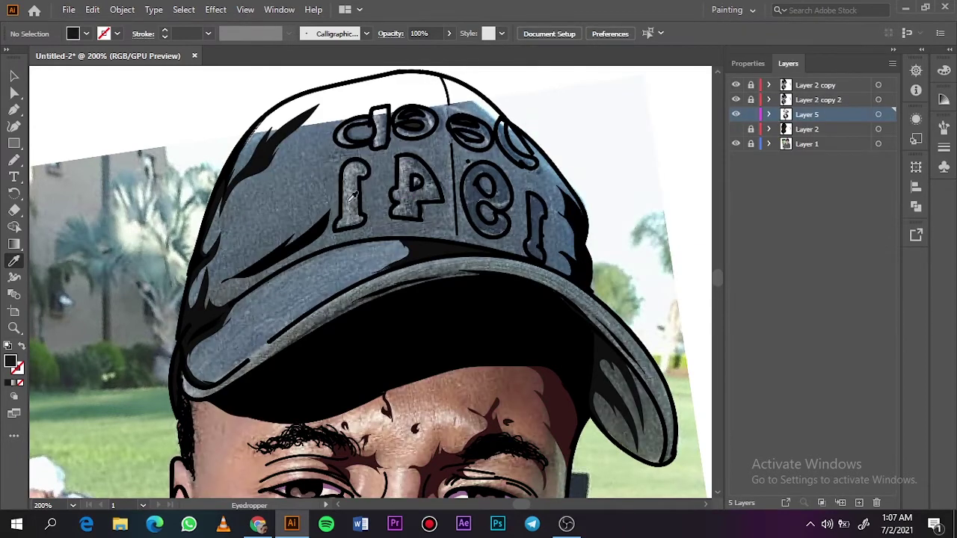
- Shade inside the 1 and trace the 4 on the cap, then fit the artboard in view
key(n)
drag(341, 225, 343, 226)
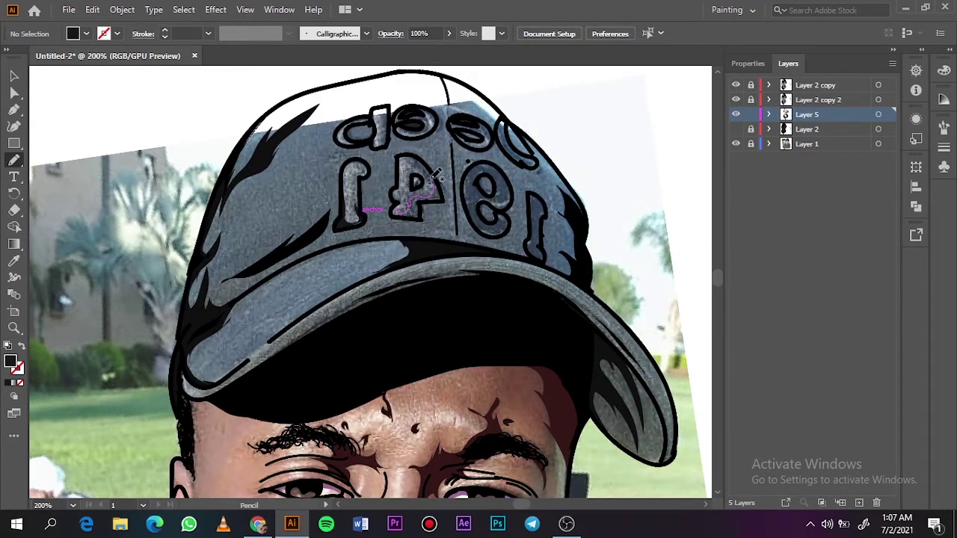
drag(400, 213, 441, 193)
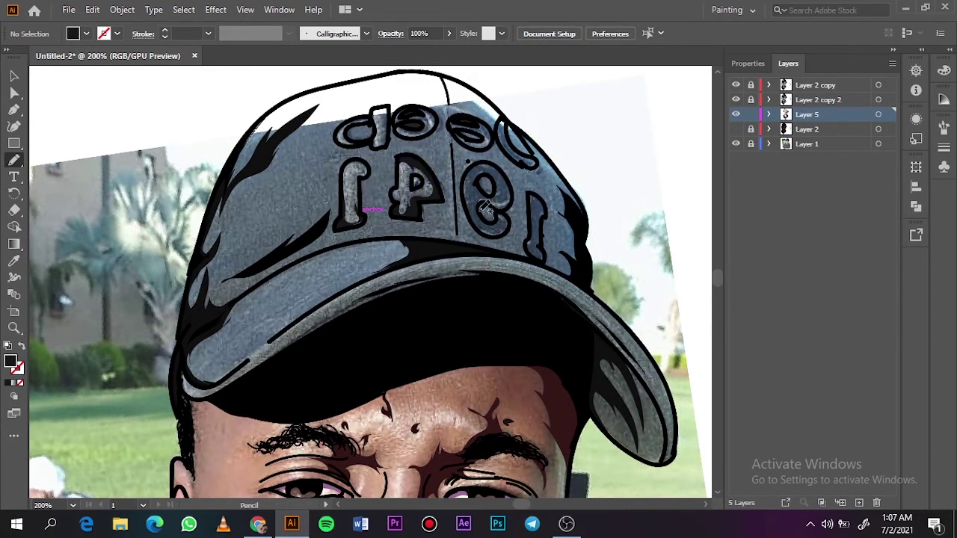
click(736, 128)
key(ctrl+0)
click(735, 143)
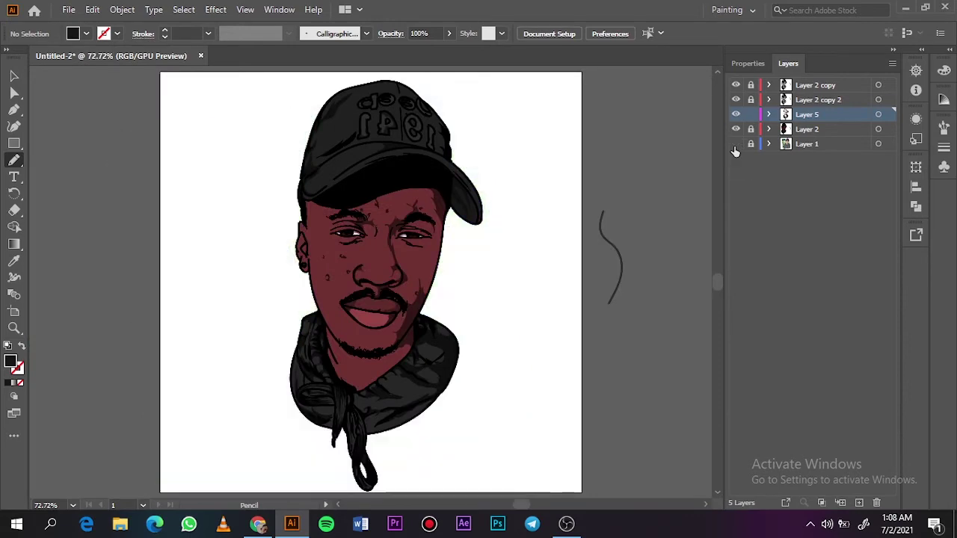
click(735, 143)
- Add a new layer and set the fill to a darker shade of the sampled skin colour
key(ctrl+l)
key(i)
click(417, 261)
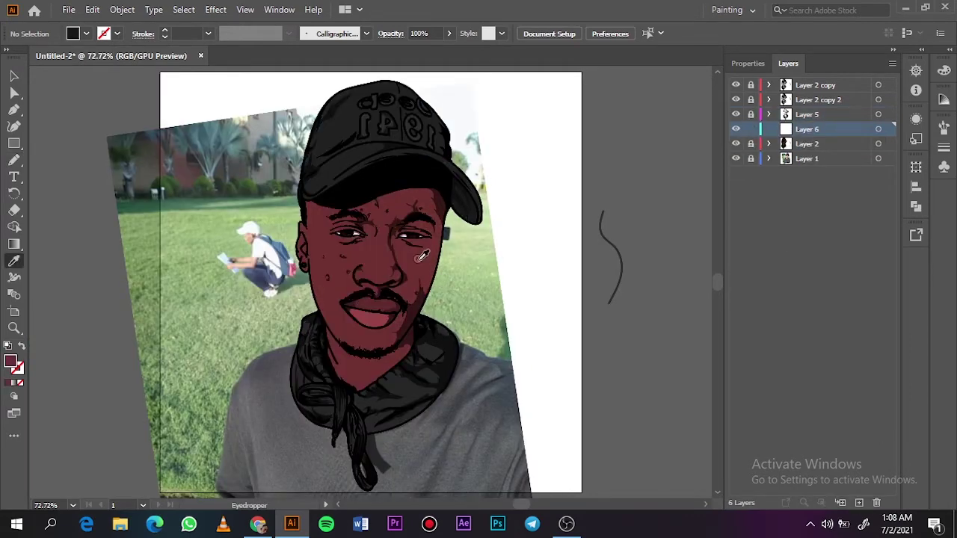
double_click(11, 361)
click(644, 191)
click(872, 77)
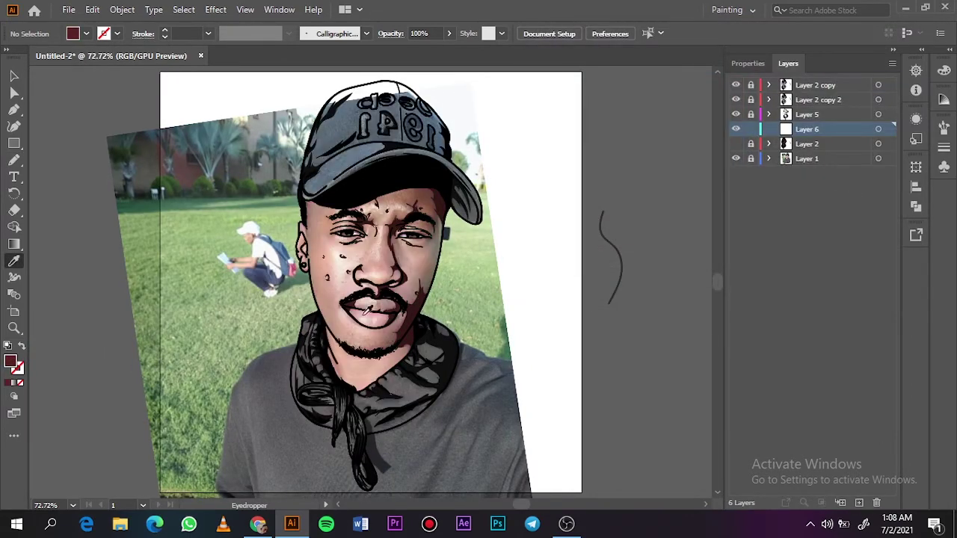
key(n)
- Draw shadow shapes down the left cheek and along the jaw and chin
ctrl+click(404, 313)
drag(427, 214, 406, 317)
click(736, 143)
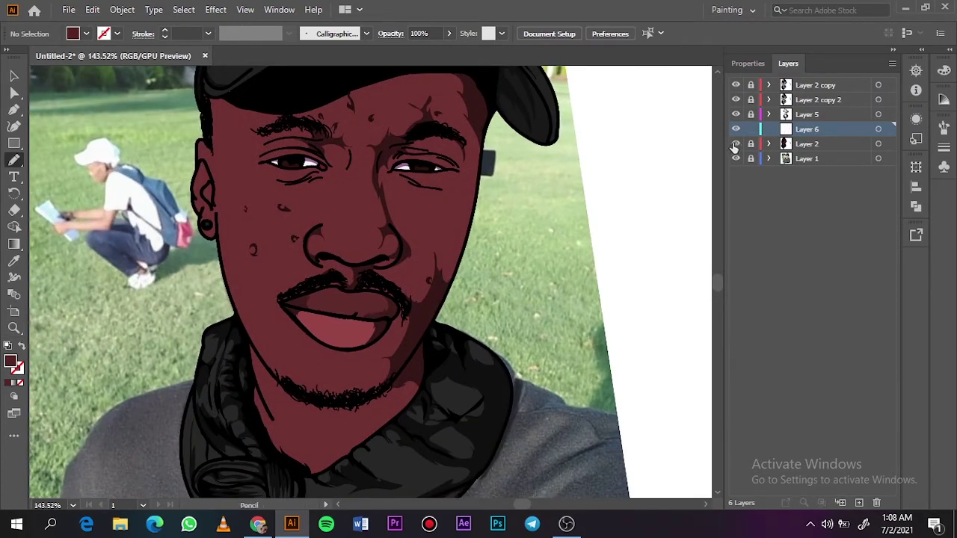
drag(273, 105, 233, 136)
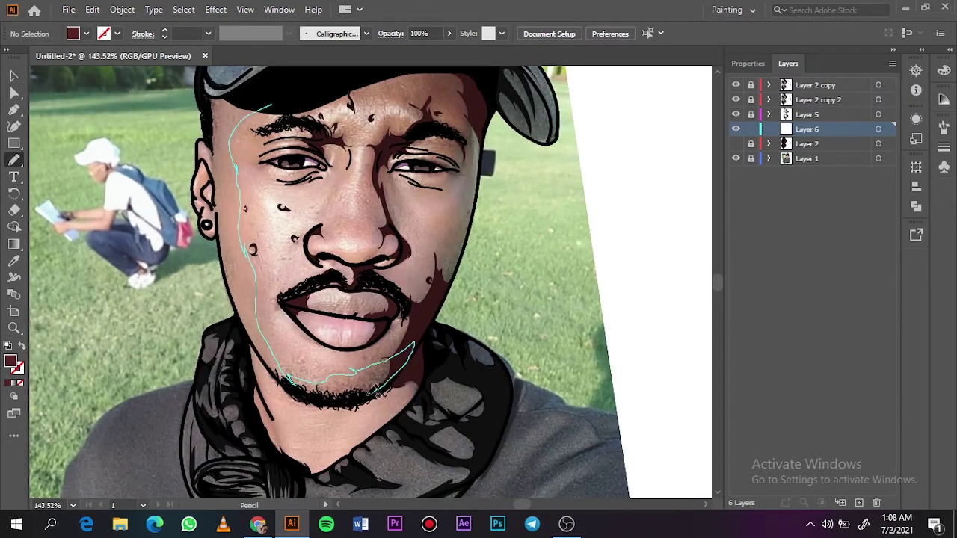
drag(207, 88, 211, 85)
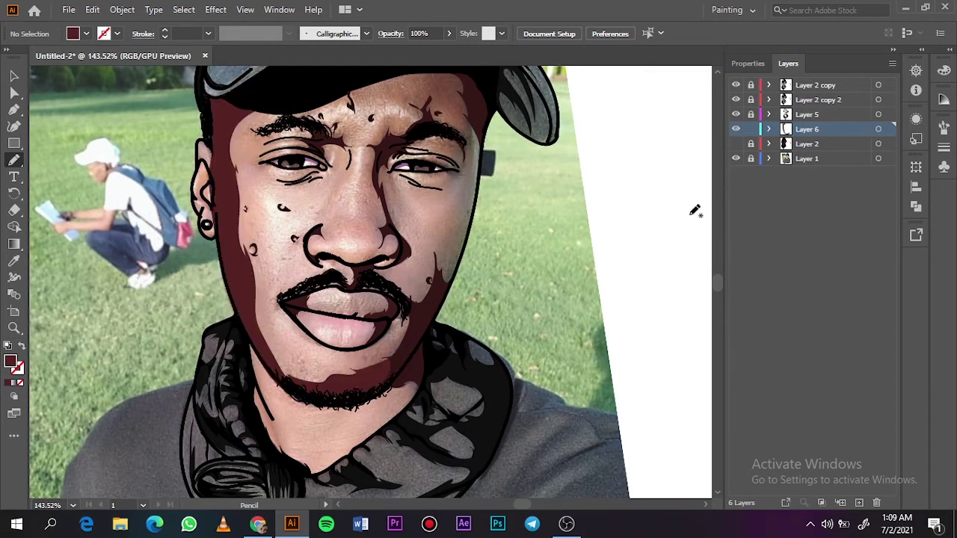
drag(258, 310, 354, 367)
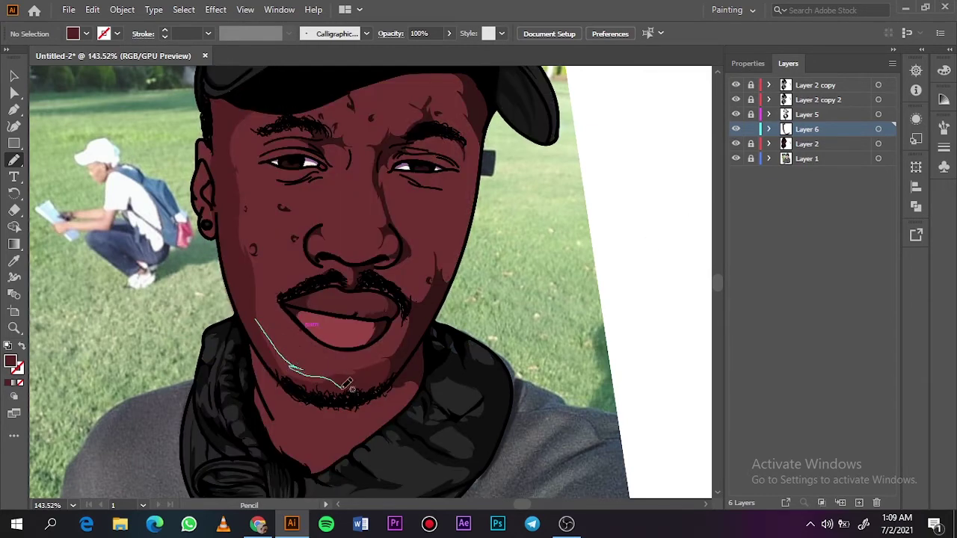
- Check the shading without the photo, then close the shadow around the cheek and chin
key(ctrl+shift+w)
key(ctrl+0)
click(735, 143)
click(736, 158)
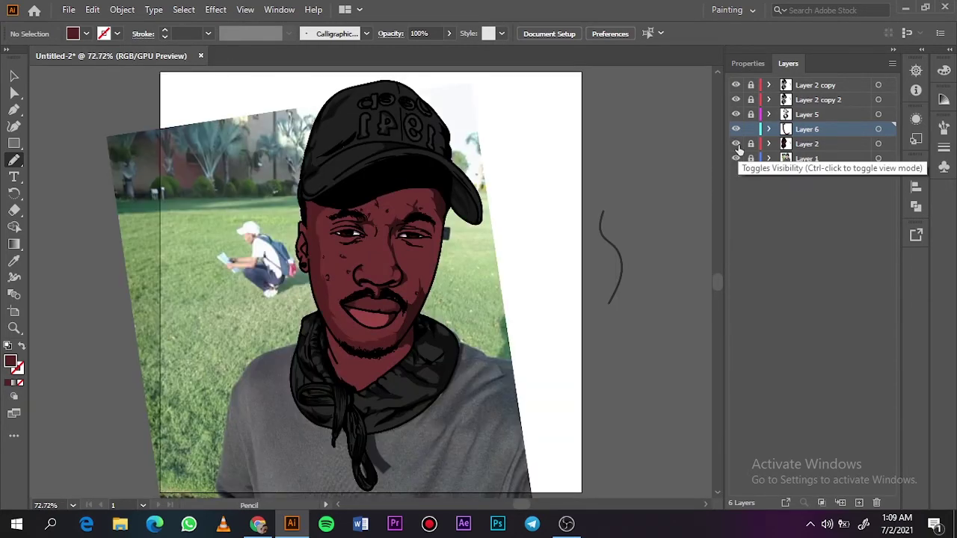
key(ctrl+equal)
key(ctrl+equal)
key(ctrl+equal)
key(ctrl+equal)
mouse_move(258, 282)
mouse_down()
mouse_move(183, 337)
mouse_move(247, 430)
mouse_move(329, 329)
mouse_move(307, 251)
mouse_up()
- Shade near the left eyebrow, from the left cheek up to the forehead, and inside the ear
key(ctrl+minus)
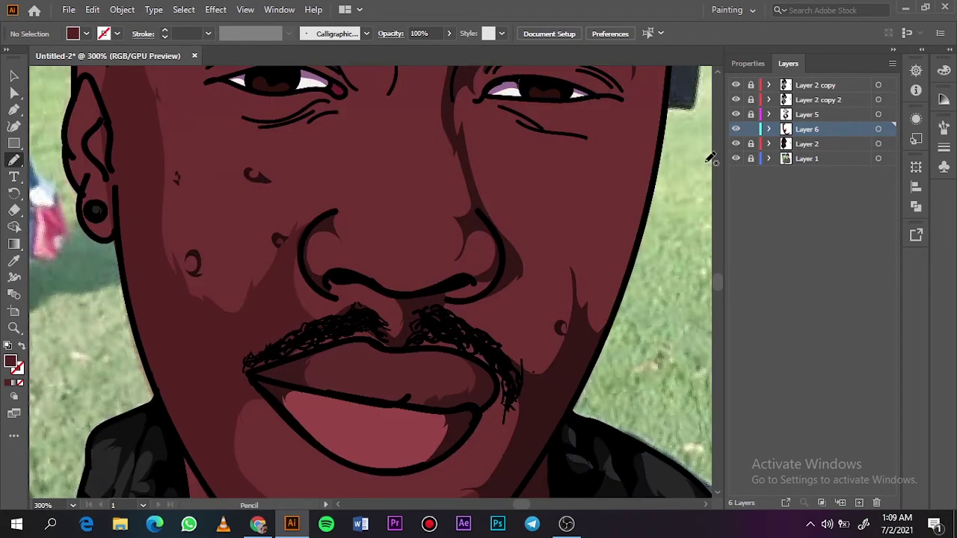
key(ctrl+0)
click(736, 159)
click(736, 159)
key(ctrl+equal)
key(ctrl+equal)
key(ctrl+equal)
key(ctrl+equal)
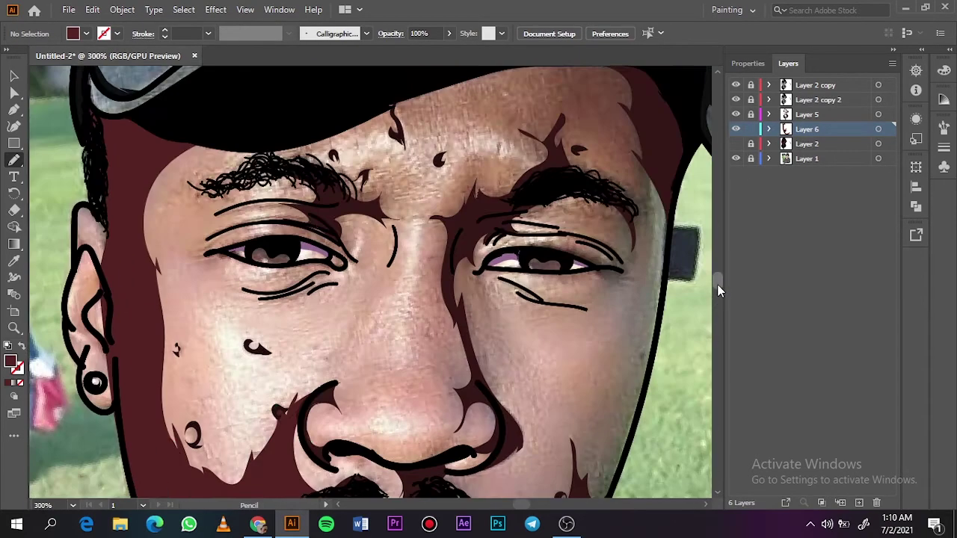
drag(262, 136, 219, 160)
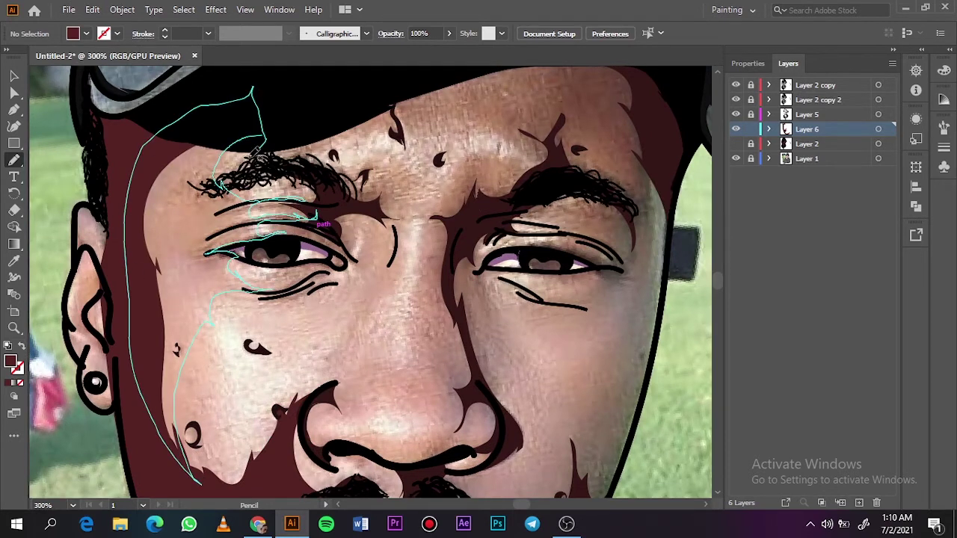
drag(188, 448, 262, 97)
drag(116, 345, 101, 299)
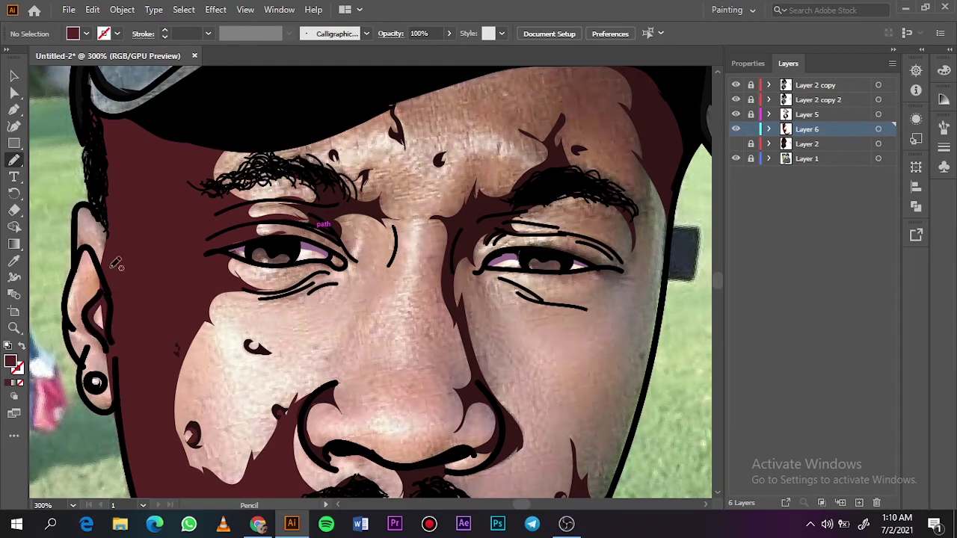
drag(86, 217, 83, 213)
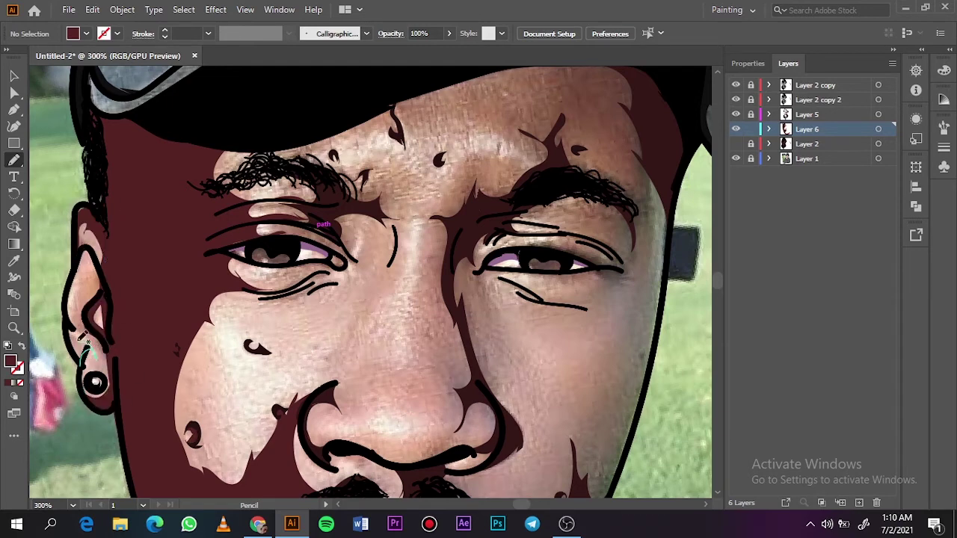
- Draw the shadow along the nose bridge, replacing an unwanted first attempt
key(ctrl+0)
click(736, 143)
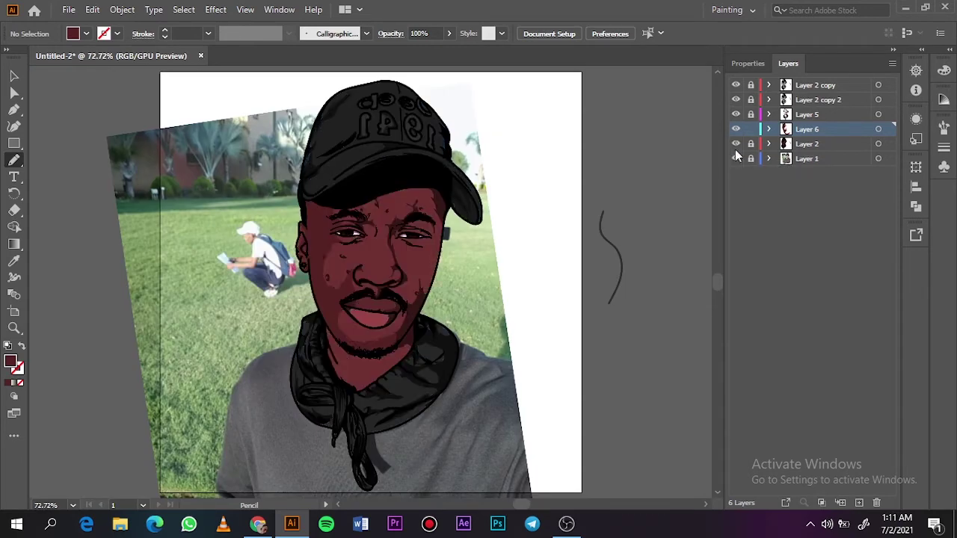
click(736, 158)
click(735, 158)
click(736, 159)
click(735, 159)
click(736, 143)
scroll(459, 241, up, 5)
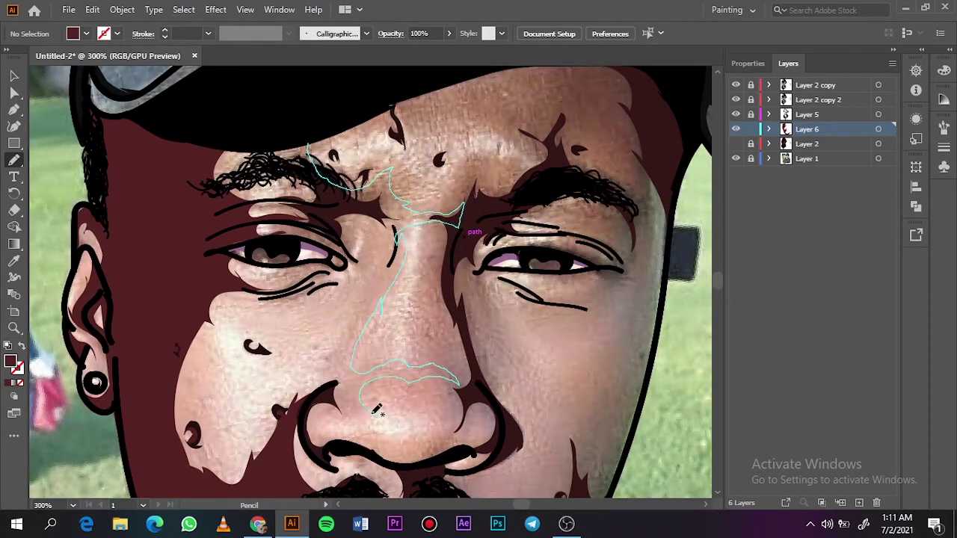
drag(477, 436, 343, 353)
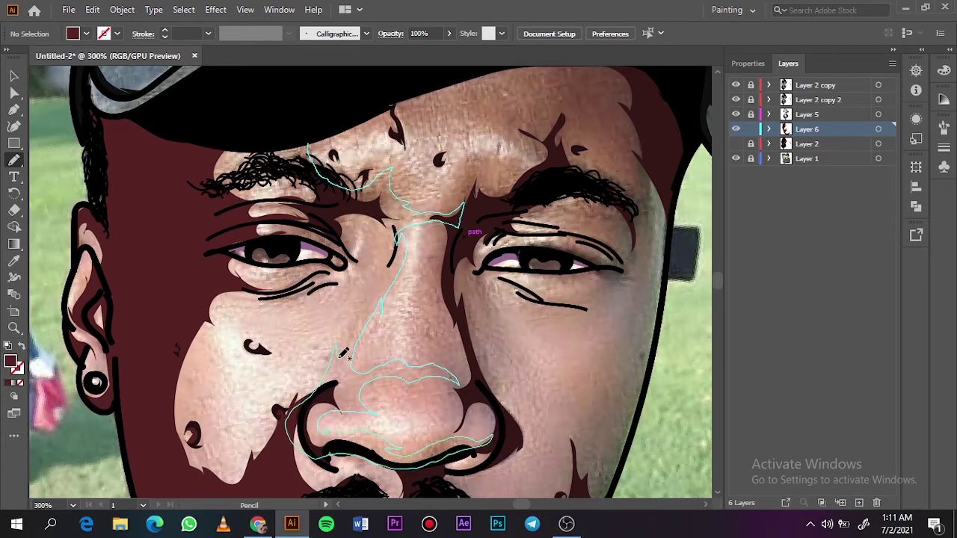
key(ctrl+z)
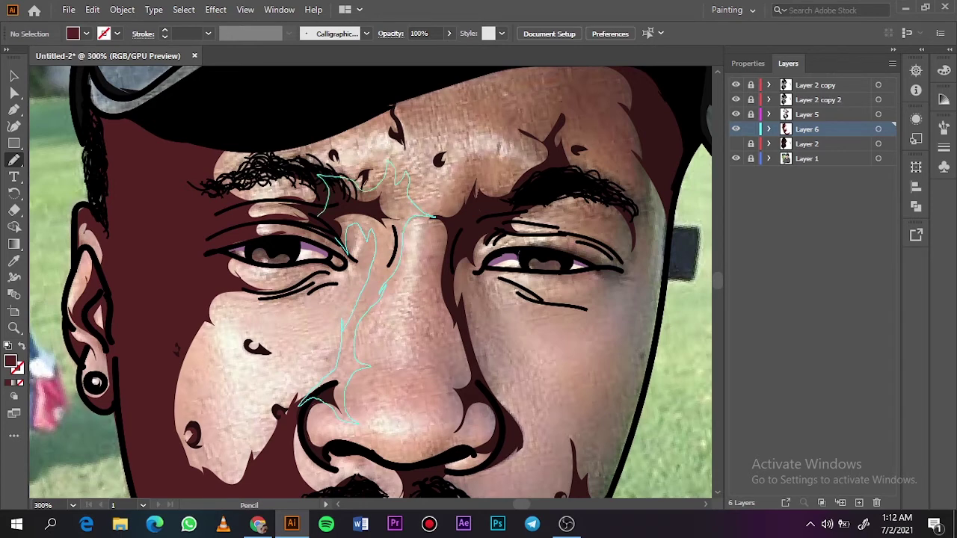
drag(434, 217, 360, 239)
- Shade under the eye, the forehead above the right brow, and the cheek beside the nose
drag(363, 289, 344, 269)
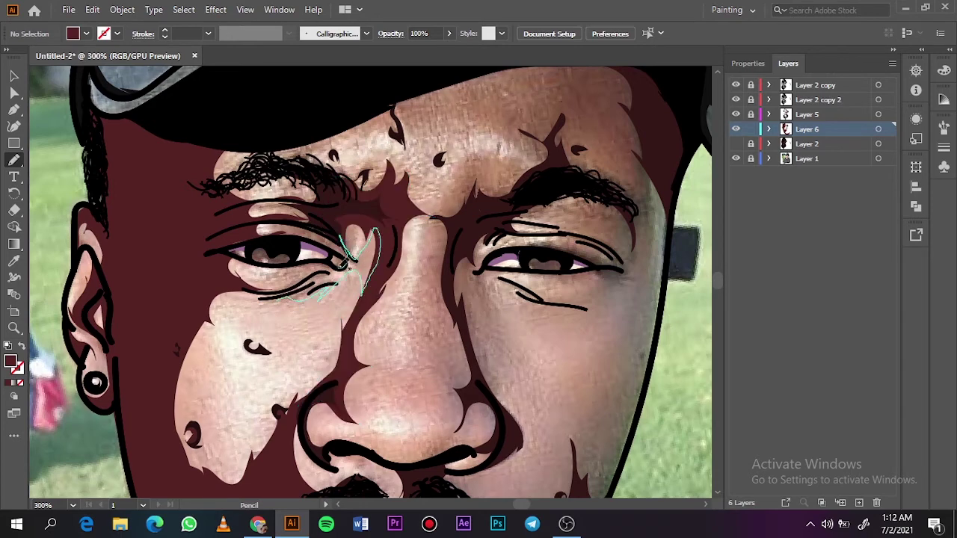
drag(254, 299, 253, 300)
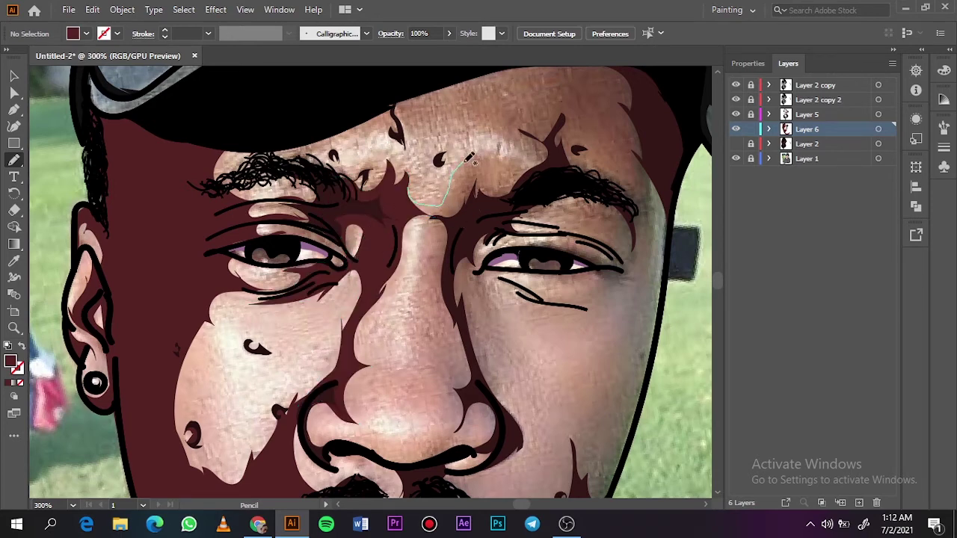
drag(573, 92, 588, 167)
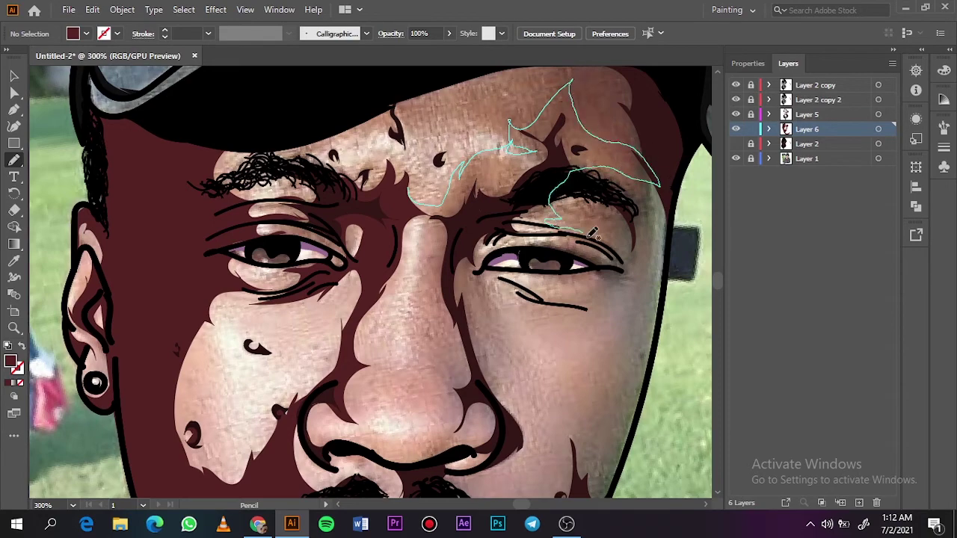
drag(486, 275, 438, 374)
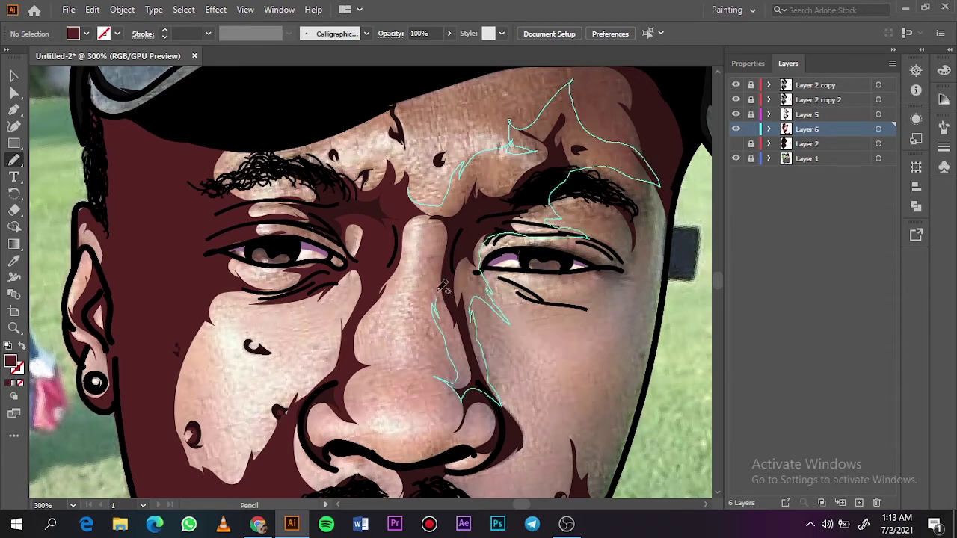
drag(443, 288, 443, 288)
- Trace the shadow down the right cheek, then view the whole artboard without the photo
scroll(464, 224, down, 4)
scroll(464, 224, up, 3)
scroll(487, 187, down, 1)
drag(478, 186, 511, 147)
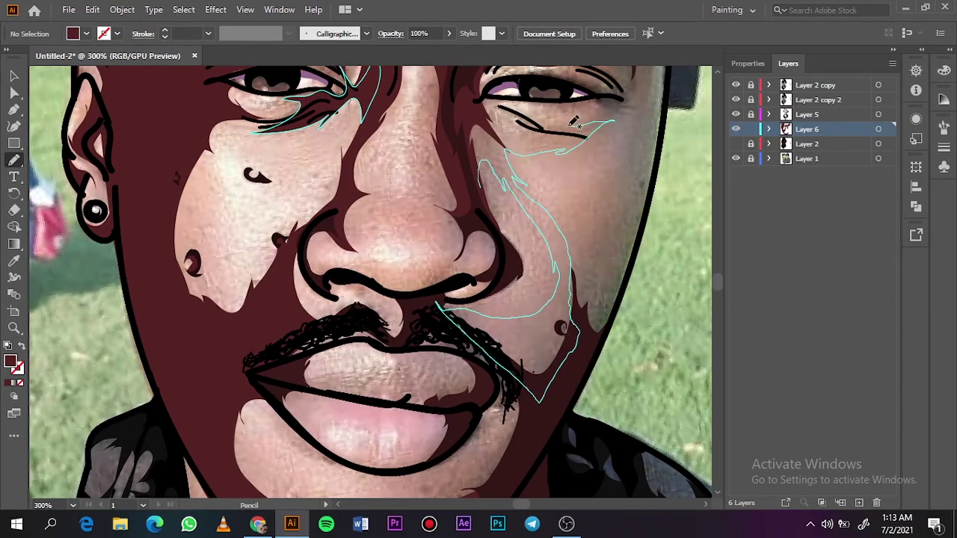
drag(572, 125, 568, 127)
key(ctrl+0)
click(734, 159)
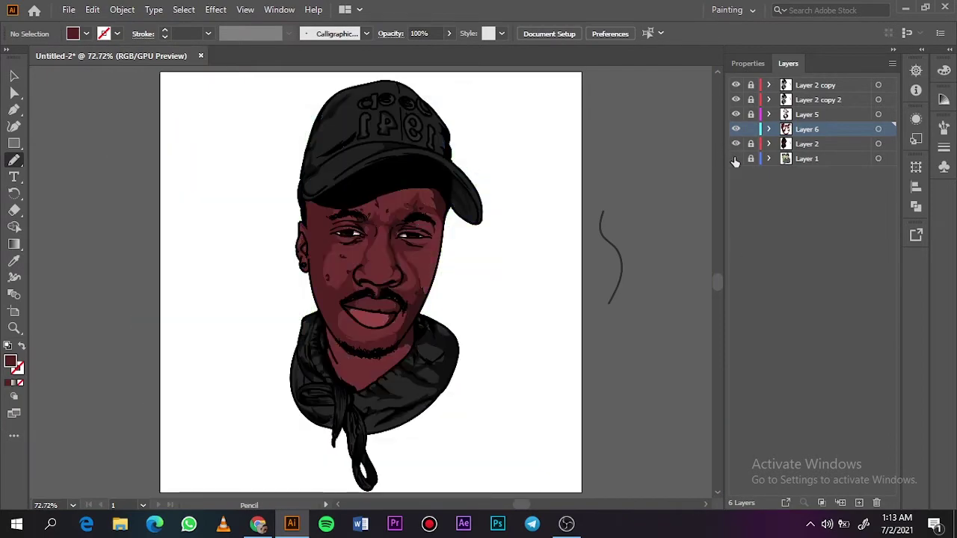
- Close the forehead and right cheek shadow and shade around the right eye
click(736, 159)
click(736, 143)
key(ctrl+equal)
key(ctrl+equal)
key(ctrl+equal)
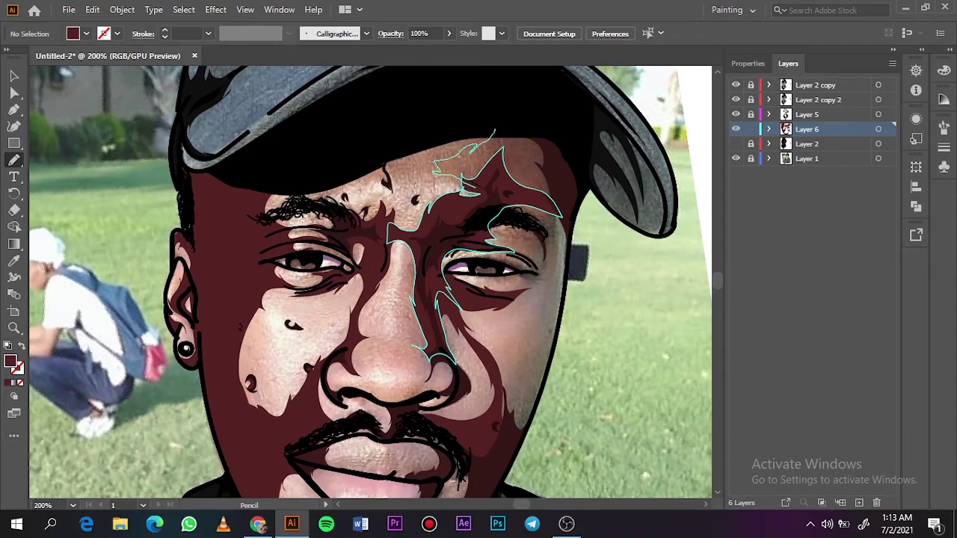
drag(494, 133, 495, 135)
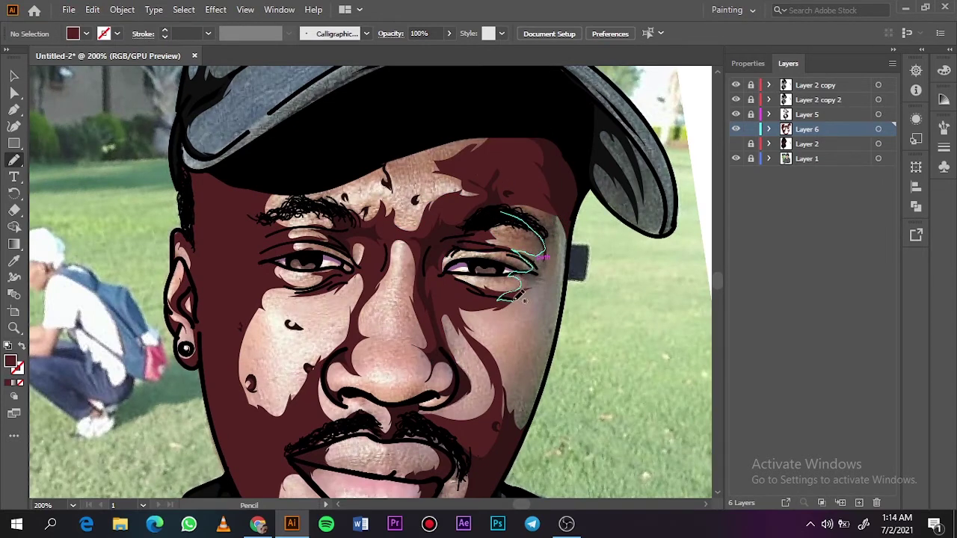
drag(523, 300, 548, 255)
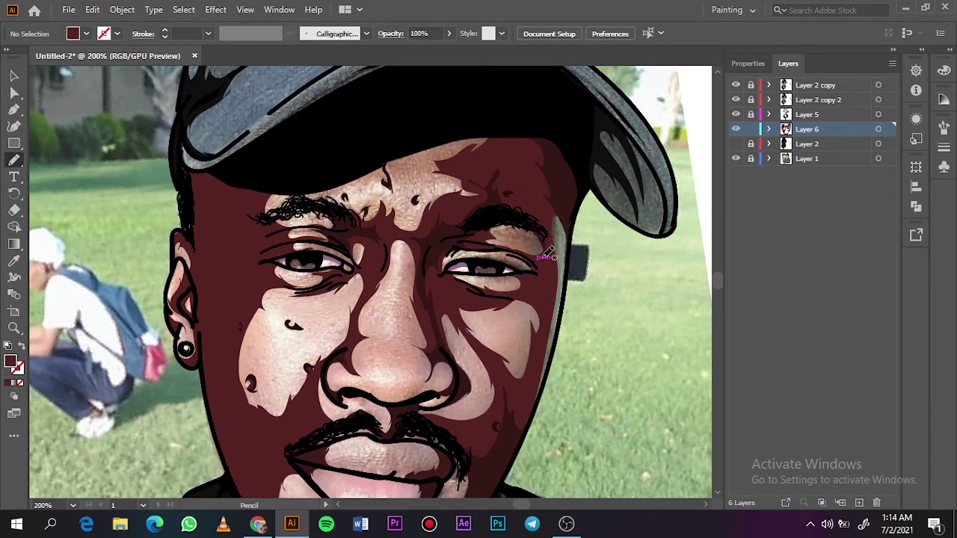
scroll(718, 280, down, 5)
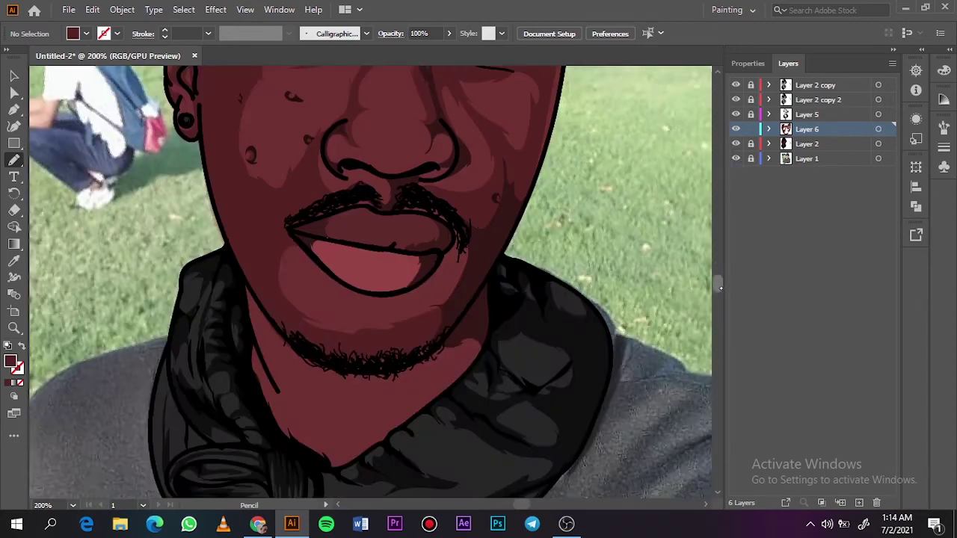
- Outline maroon shading on the lower lip with the Pencil
key(i)
double_click(11, 362)
key(Return)
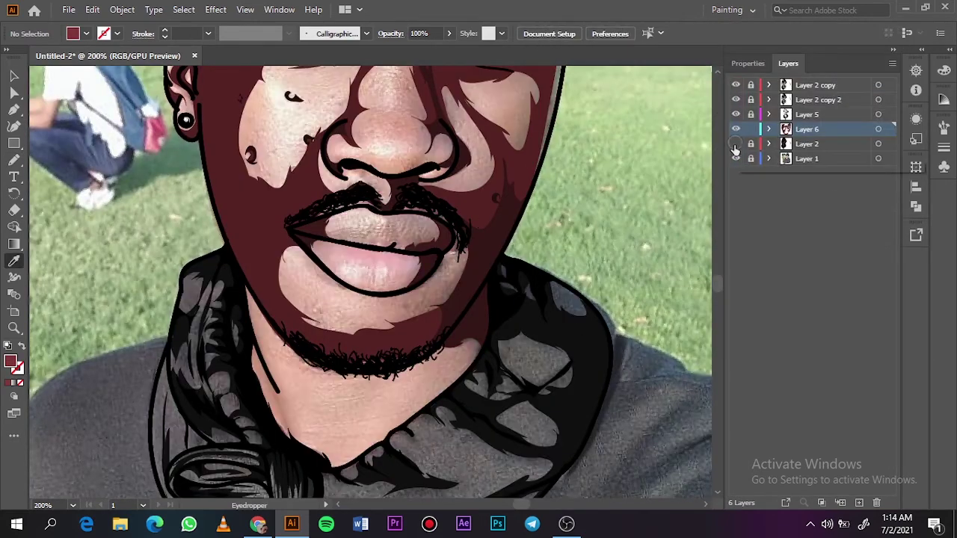
key(n)
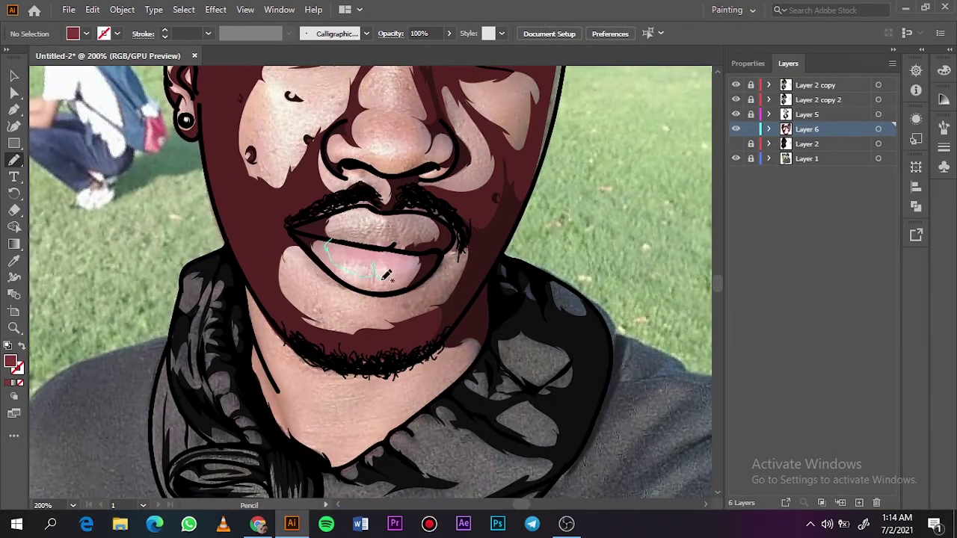
drag(322, 255, 337, 218)
click(736, 143)
click(736, 144)
- Turn the maroon skin layer back on and select the shape between the lips
click(736, 144)
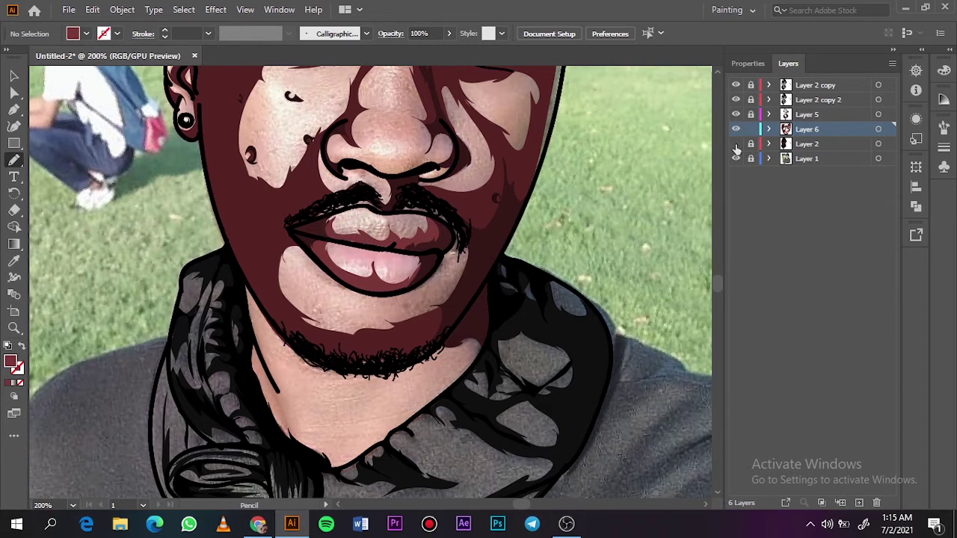
key(v)
click(331, 218)
- Fill the teeth shape with a darker maroon sampled from the face
key(ctrl+shift+a)
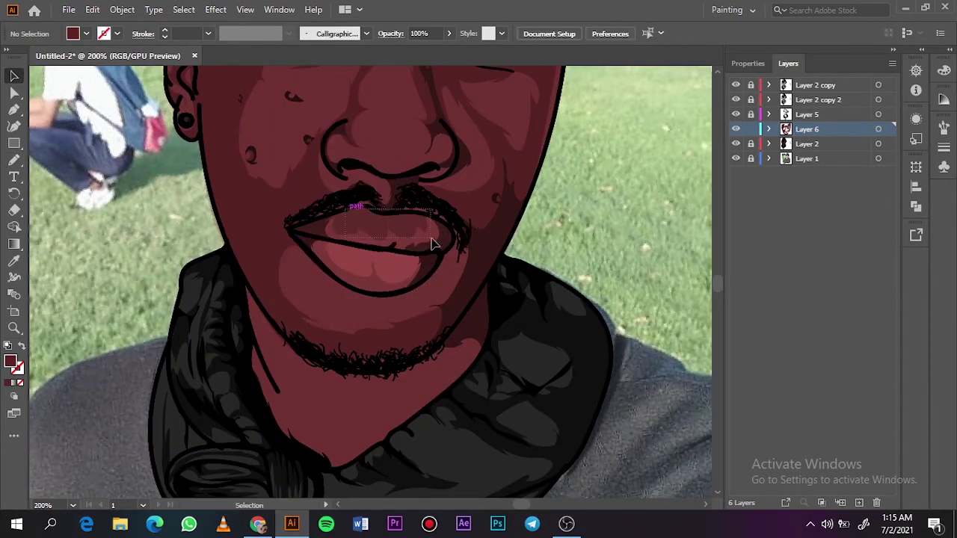
click(389, 235)
key(i)
click(262, 259)
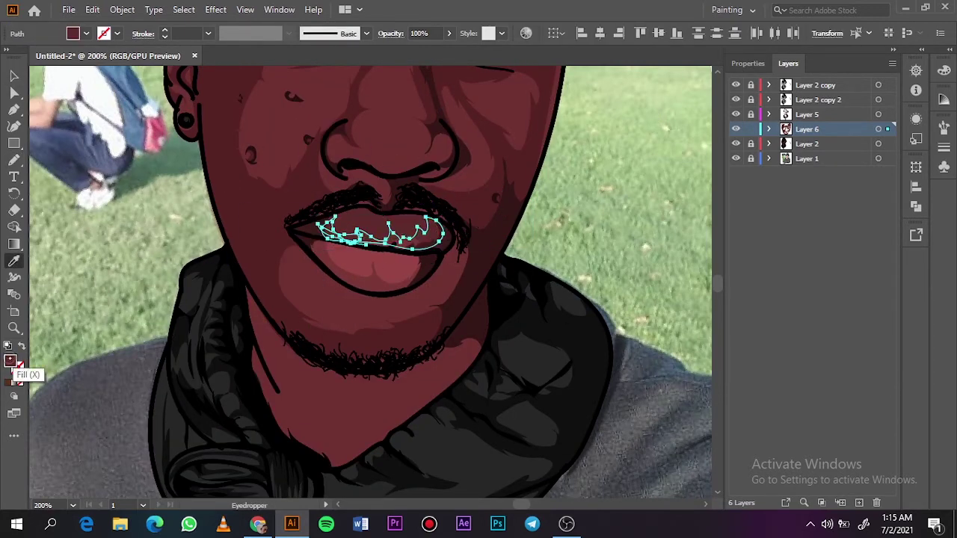
double_click(11, 363)
click(638, 204)
key(Return)
- Apply the same dark maroon fill to the other mouth shapes and the lower mouth curve
key(v)
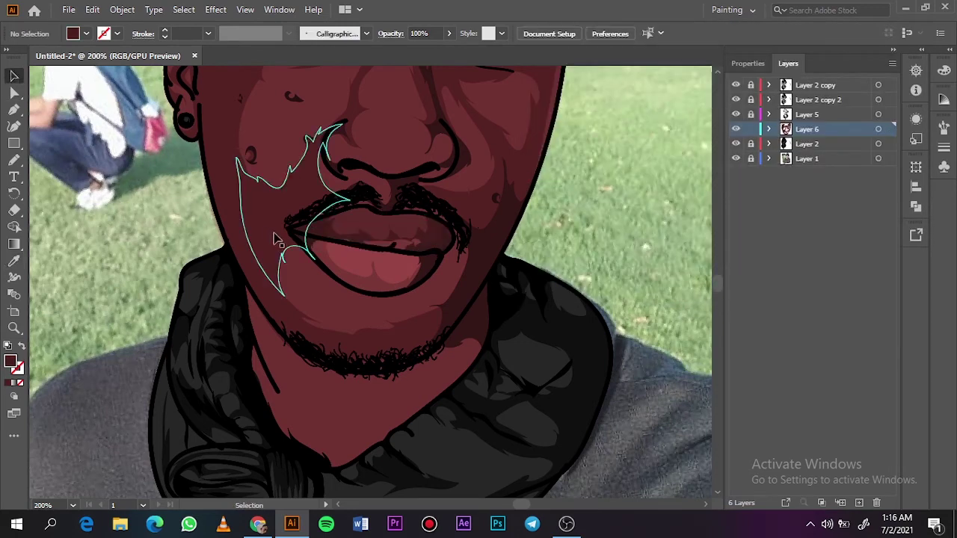
key(ctrl+equal)
key(ctrl+equal)
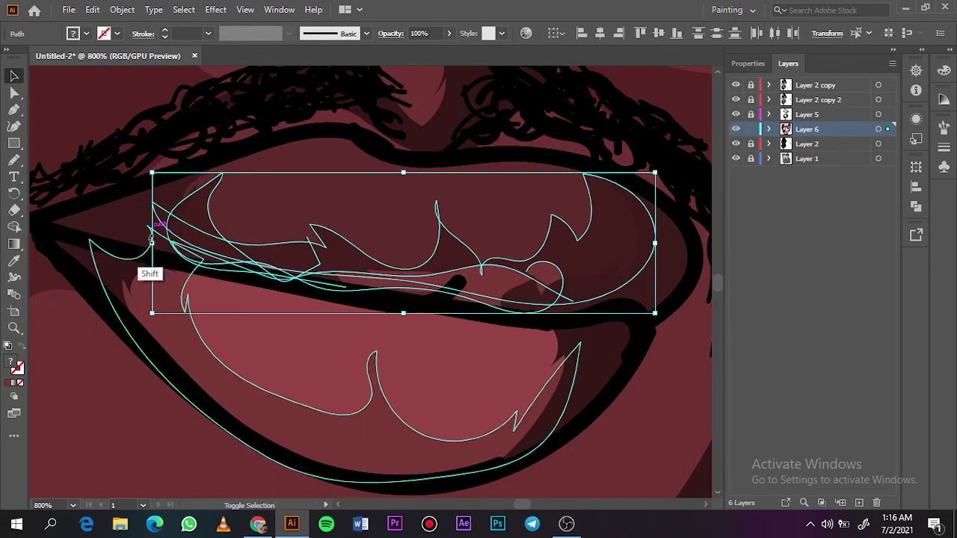
shift+click(261, 417)
shift+click(179, 202)
double_click(10, 363)
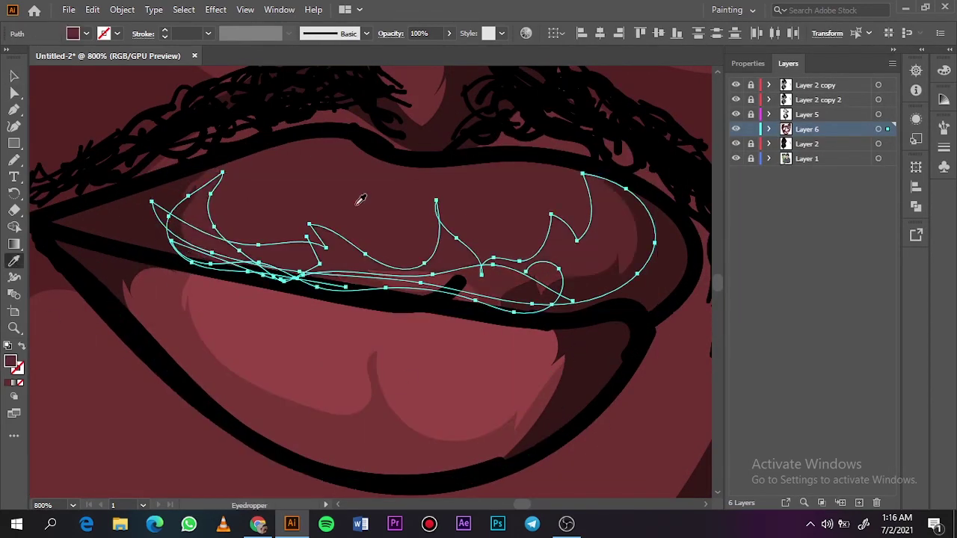
click(814, 80)
click(430, 288)
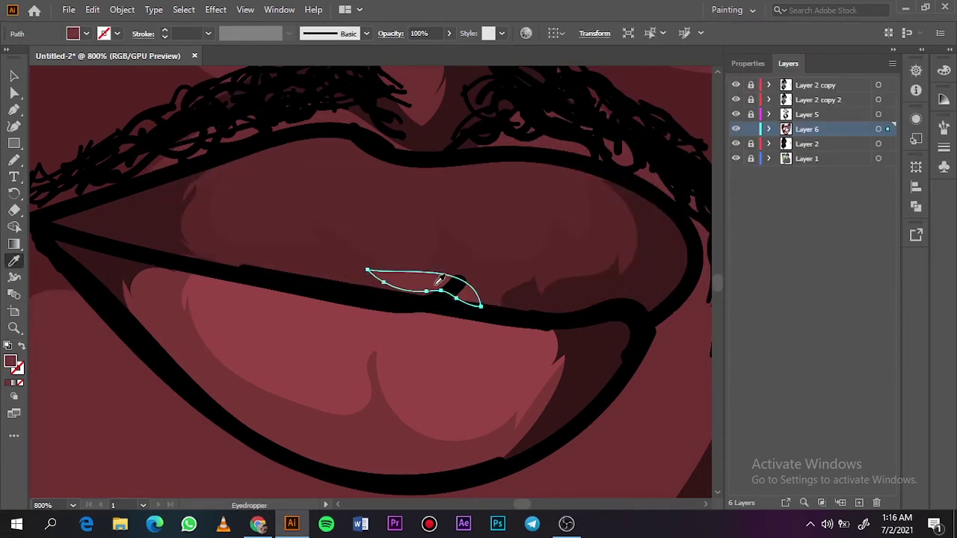
key(ctrl+0)
- Compare the reference photo with the maroon skin layer by toggling their visibility
click(736, 159)
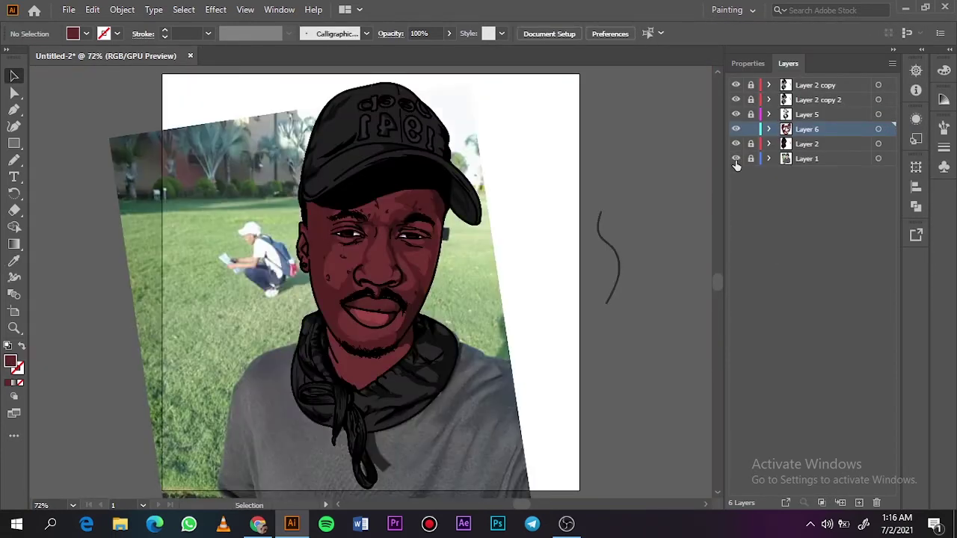
click(735, 144)
click(736, 143)
scroll(367, 299, up, 5)
key(i)
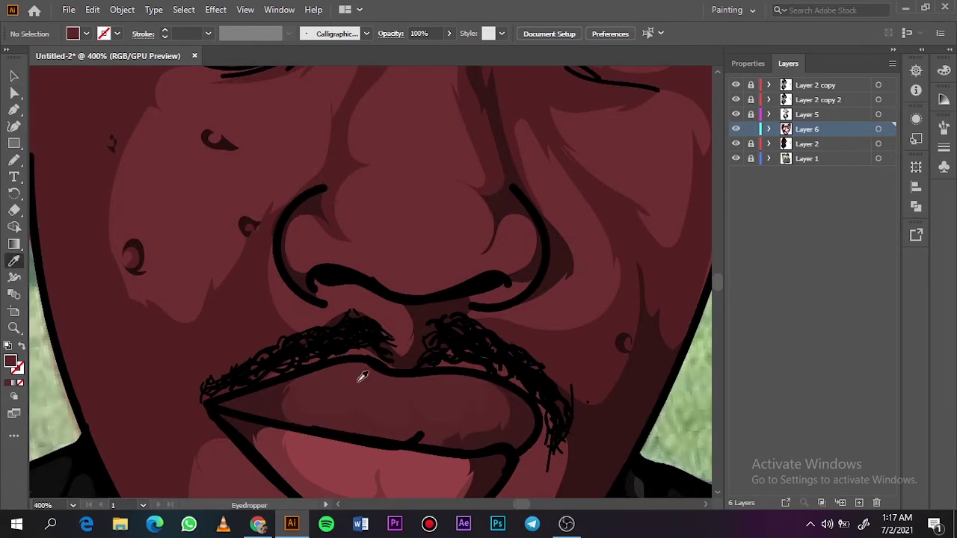
key(n)
click(736, 144)
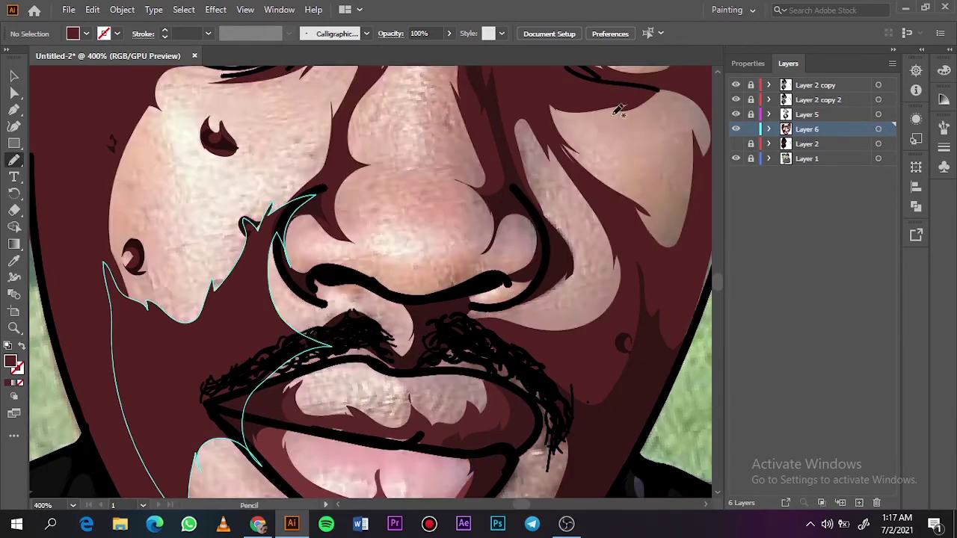
key(ctrl+0)
click(736, 143)
click(736, 159)
click(736, 158)
click(736, 143)
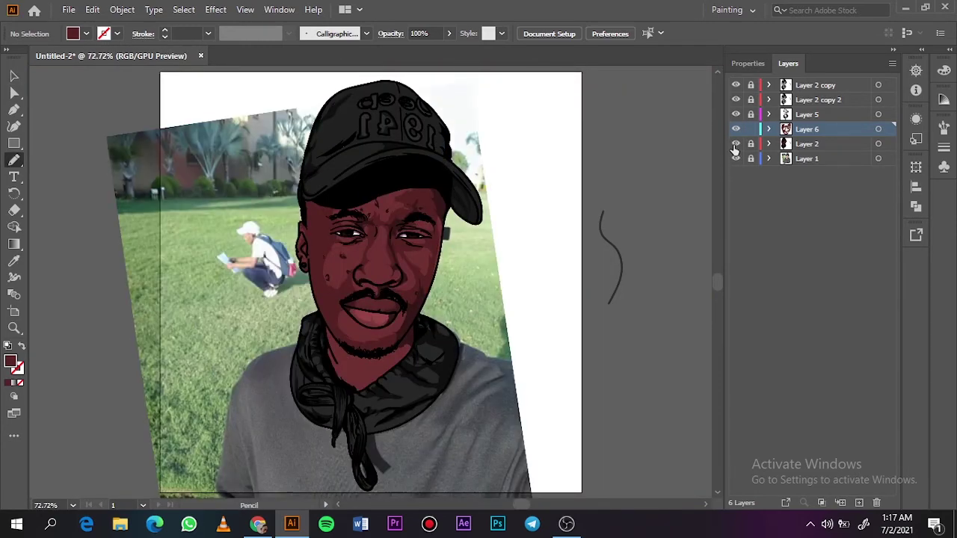
- Draw maroon shadows down the left side of the neck and along the right chin
scroll(374, 300, up, 4)
scroll(374, 299, down, 3)
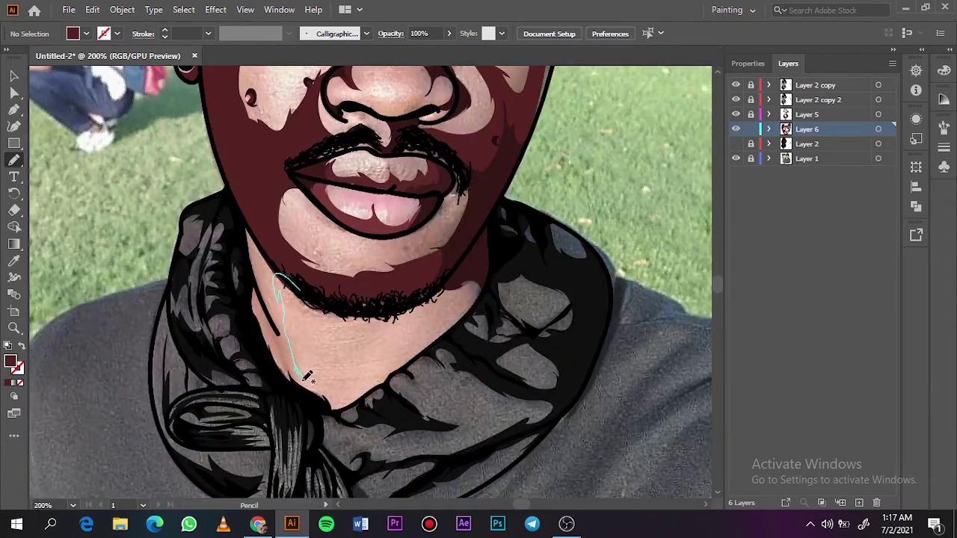
drag(307, 377, 278, 278)
drag(470, 291, 448, 338)
key(ctrl+0)
click(736, 159)
click(736, 158)
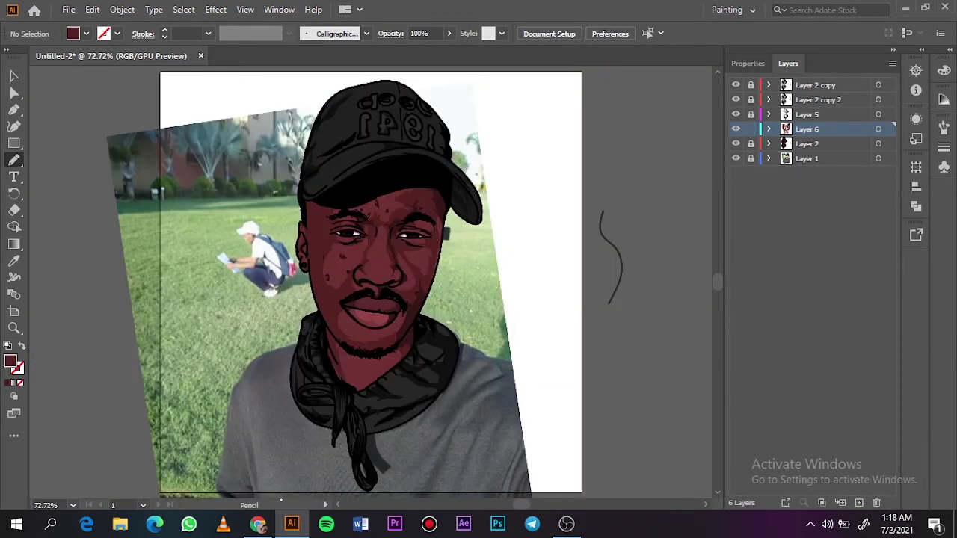
- Make Layer 2 active and sample a lighter red from the artwork as the fill
key(i)
key(ctrl+l)
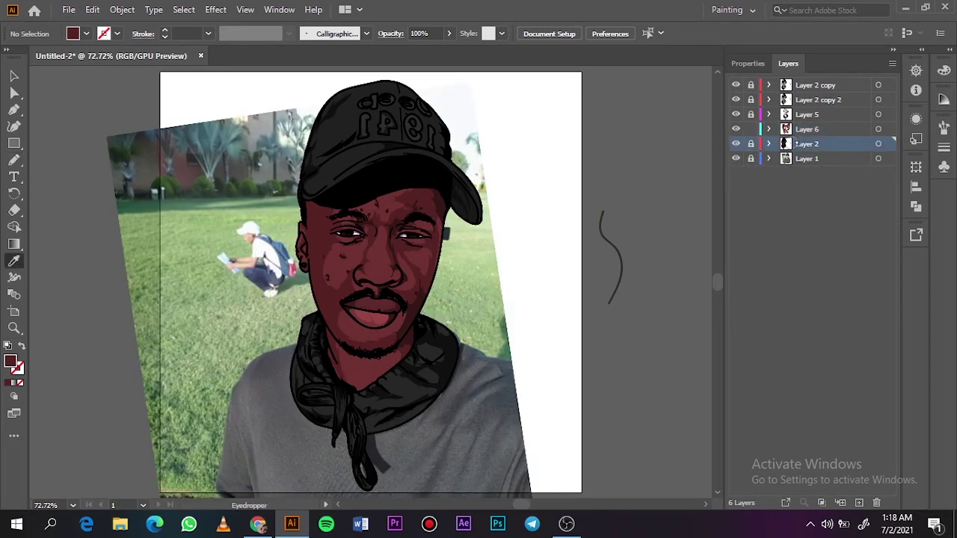
click(751, 129)
click(344, 259)
double_click(9, 361)
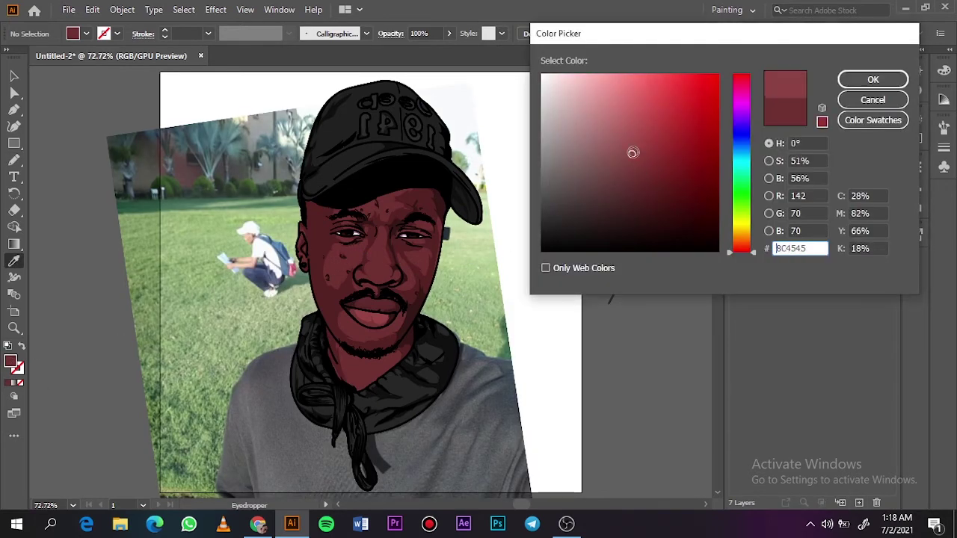
click(873, 77)
click(736, 173)
click(736, 173)
- Pencil dark-red shadows near the chin, nose tip, nose bridge and left nostril
key(z)
click(371, 422)
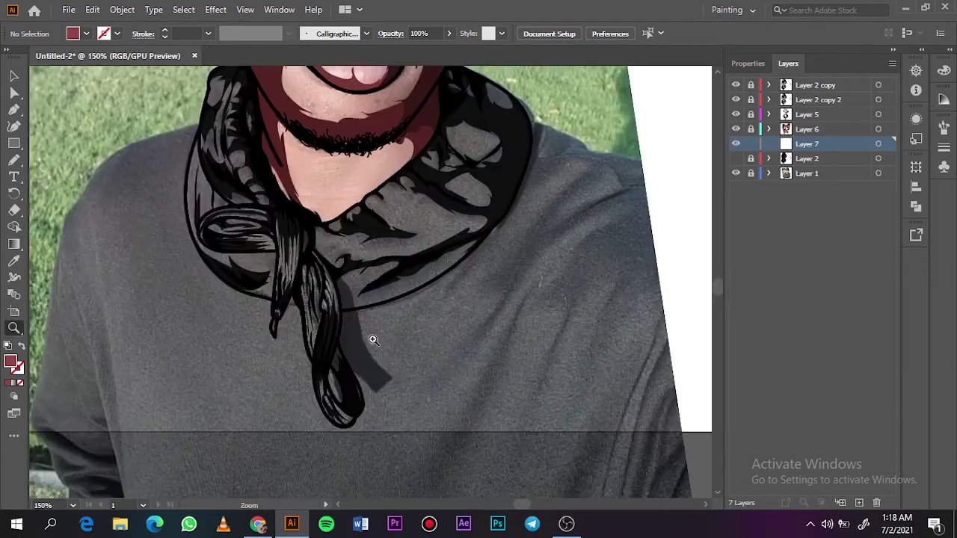
key(n)
drag(282, 328, 337, 389)
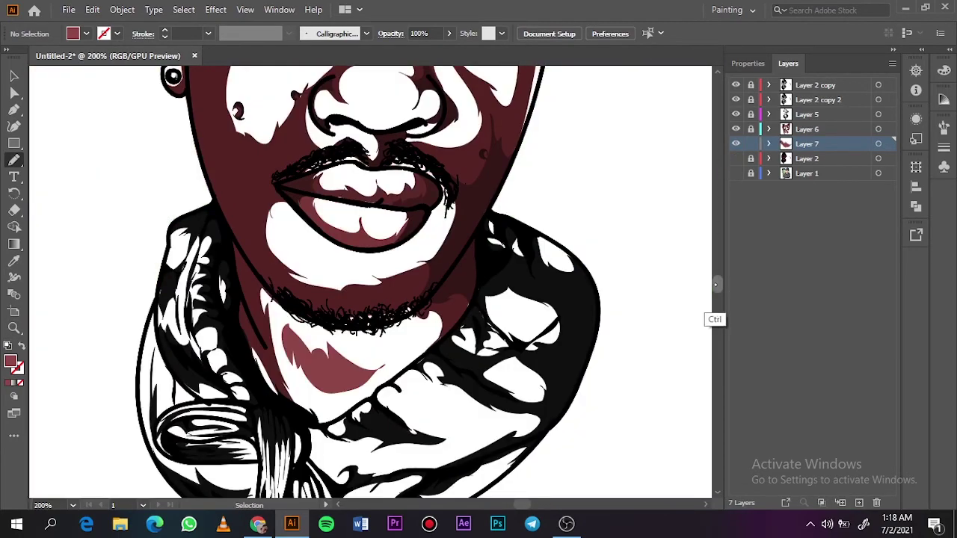
scroll(716, 283, up, 5)
drag(400, 330, 401, 331)
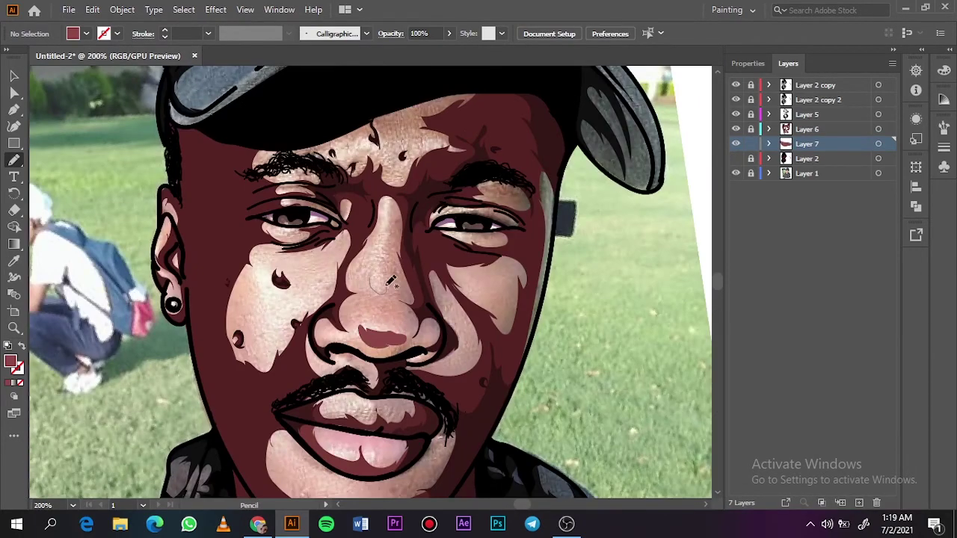
drag(385, 284, 390, 238)
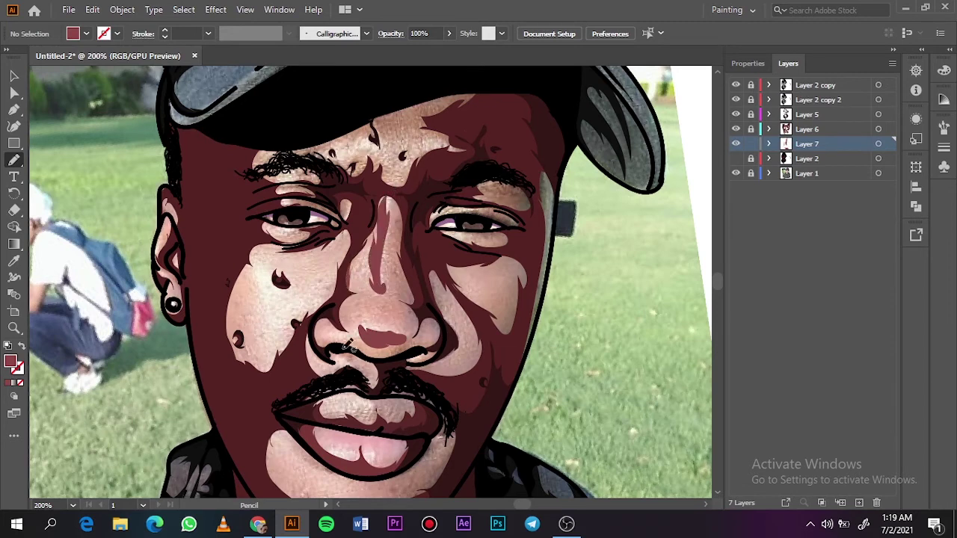
drag(326, 326, 328, 329)
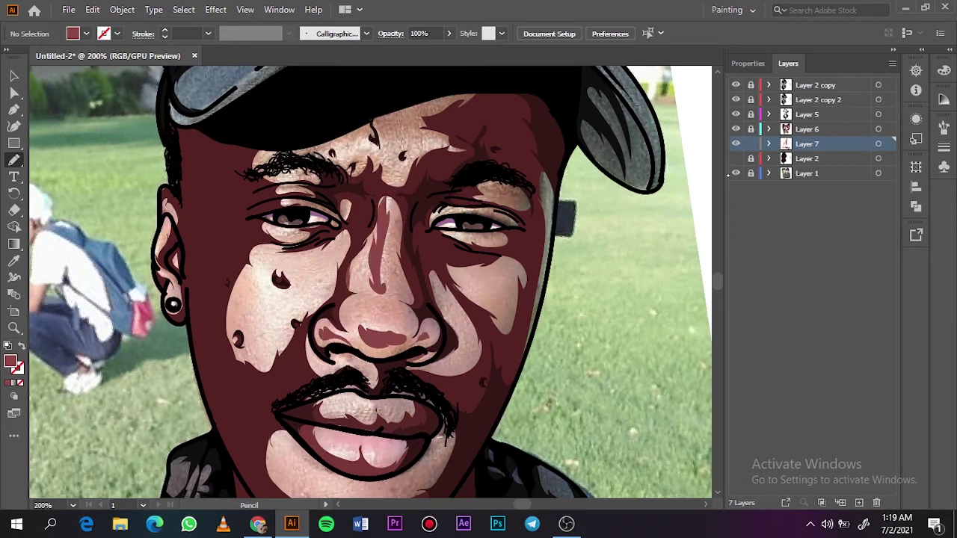
- Add dark-red shadow shapes on the left and right cheeks
click(735, 174)
click(736, 173)
drag(253, 264, 305, 302)
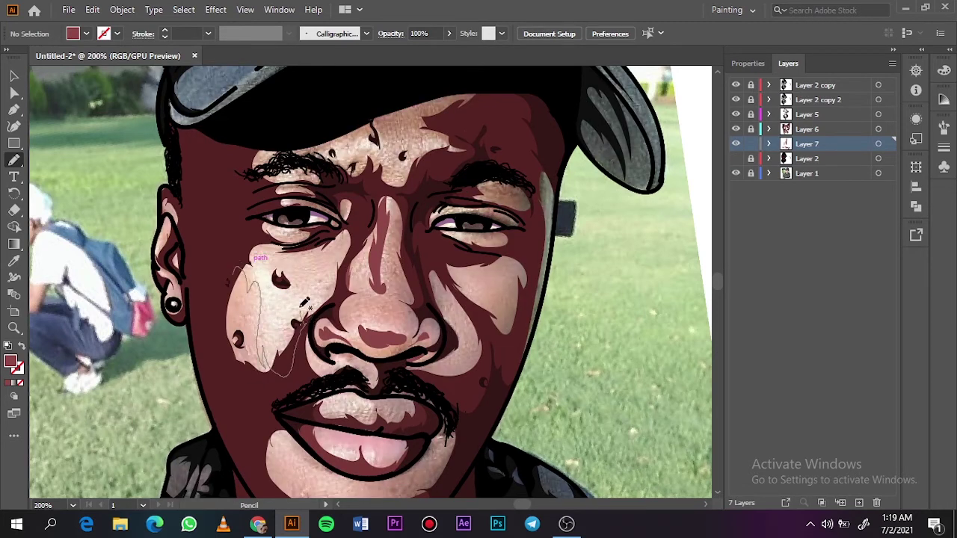
drag(293, 234, 244, 276)
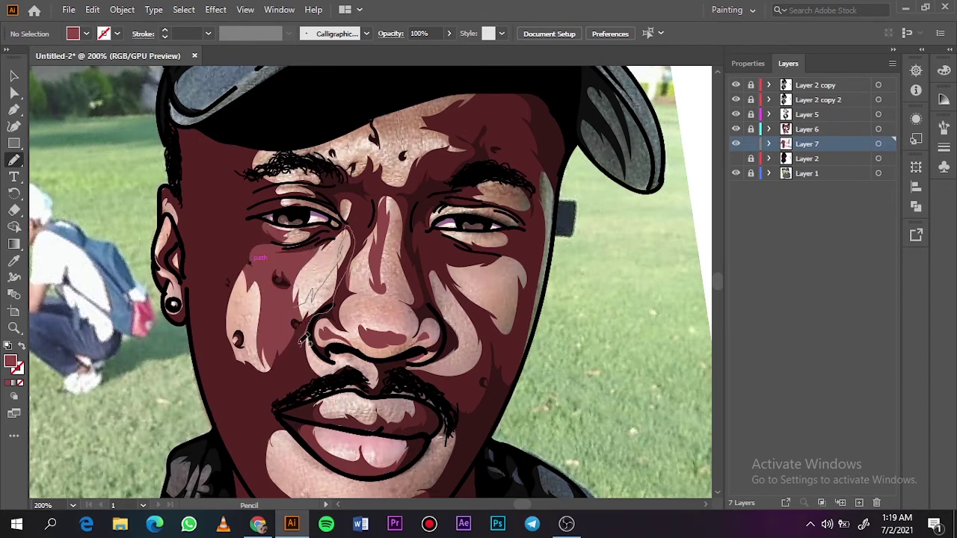
drag(460, 318, 447, 299)
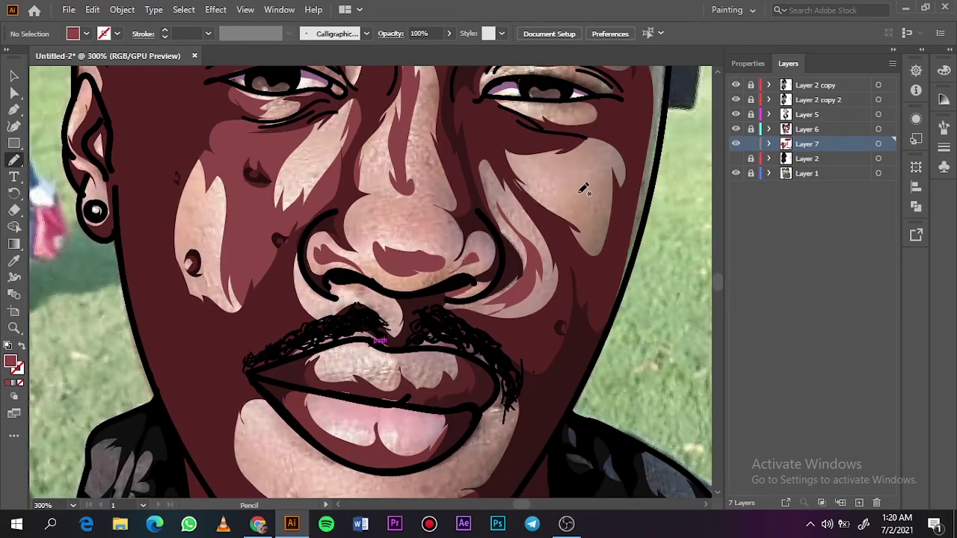
- Draw a chin shadow shape and a shadow stroke along the right jaw
scroll(316, 255, down, 5)
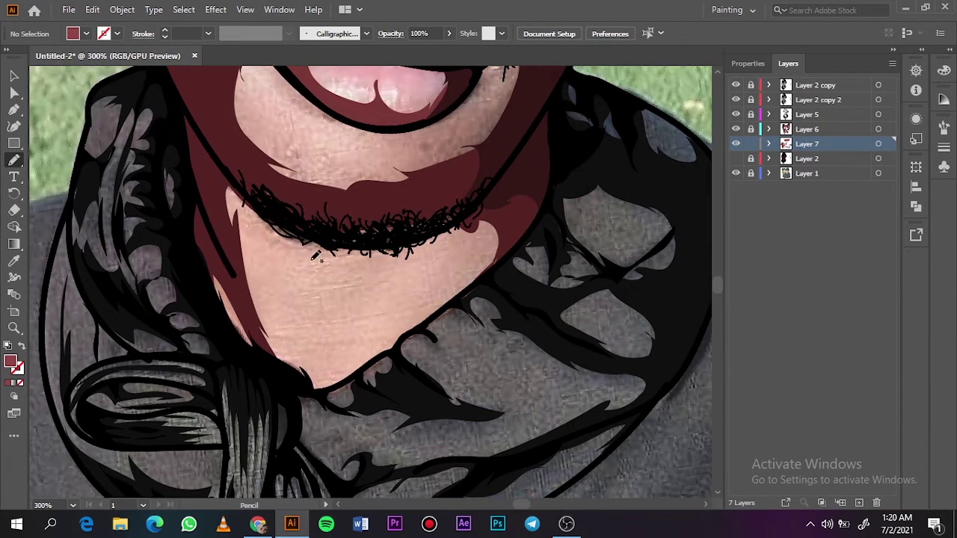
drag(357, 319, 299, 258)
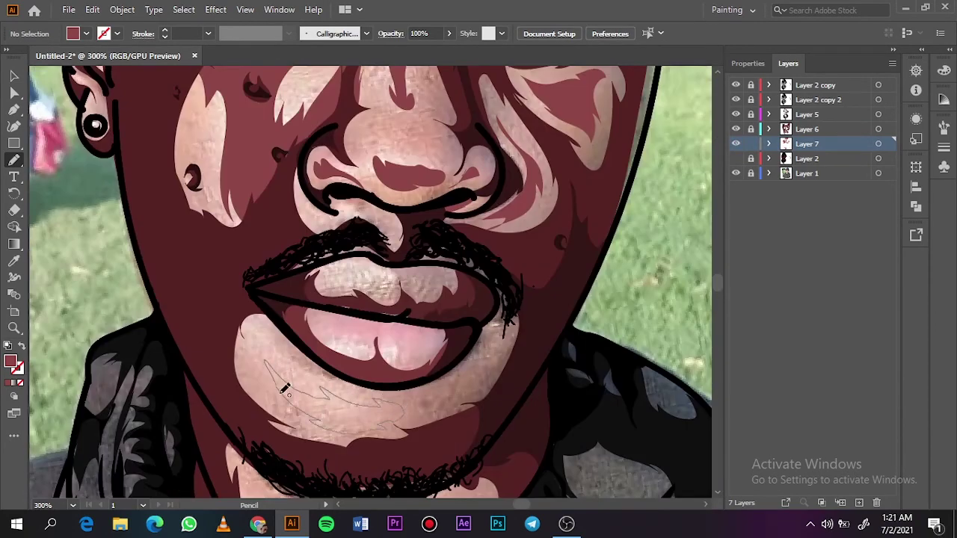
drag(397, 423, 271, 385)
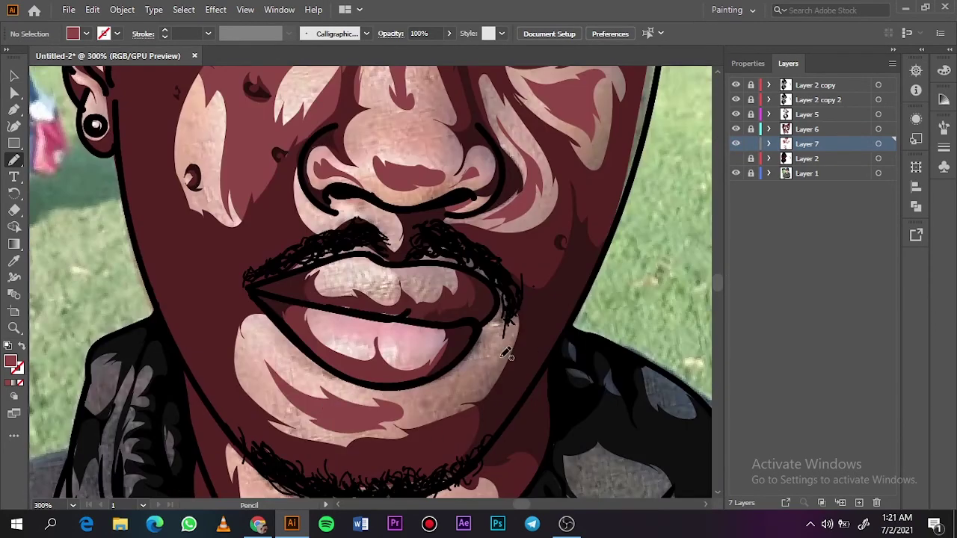
drag(501, 349, 504, 361)
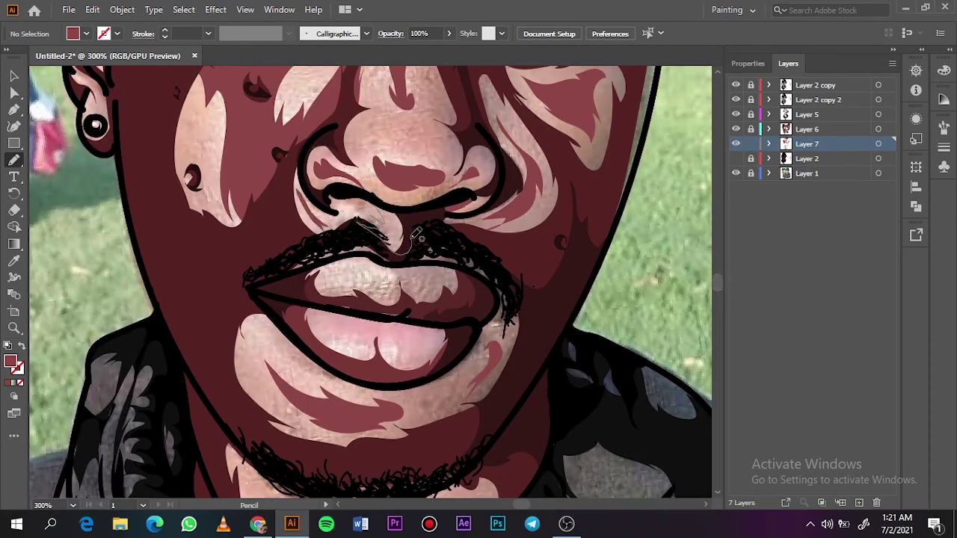
key(ctrl+0)
- Draw a shading stroke along the right cheek edge and review the full portrait
click(736, 172)
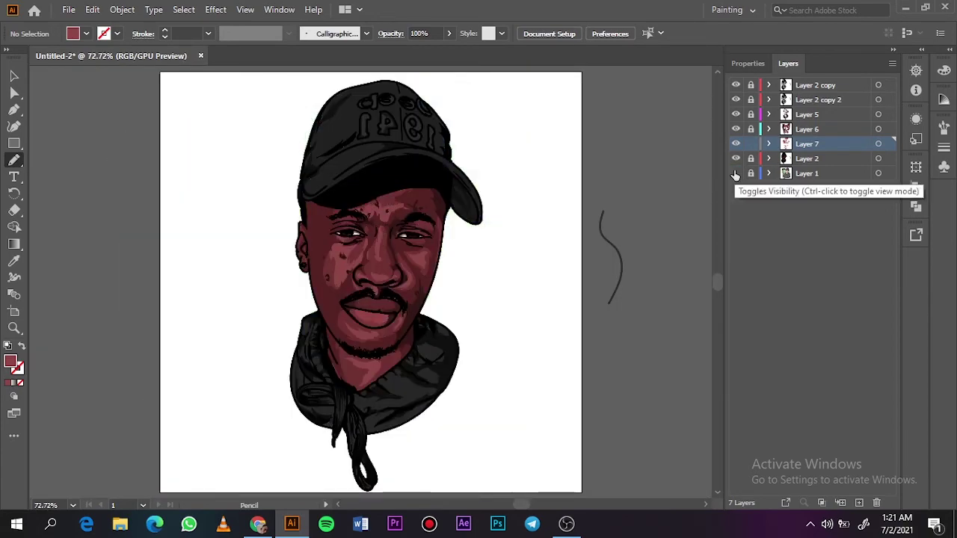
click(735, 172)
click(736, 159)
scroll(444, 267, up, 4)
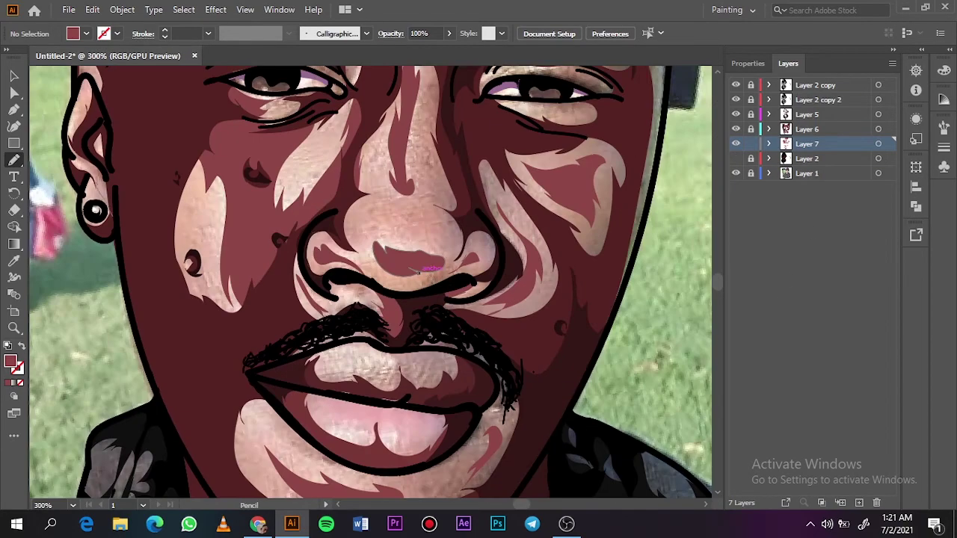
scroll(418, 271, up, 3)
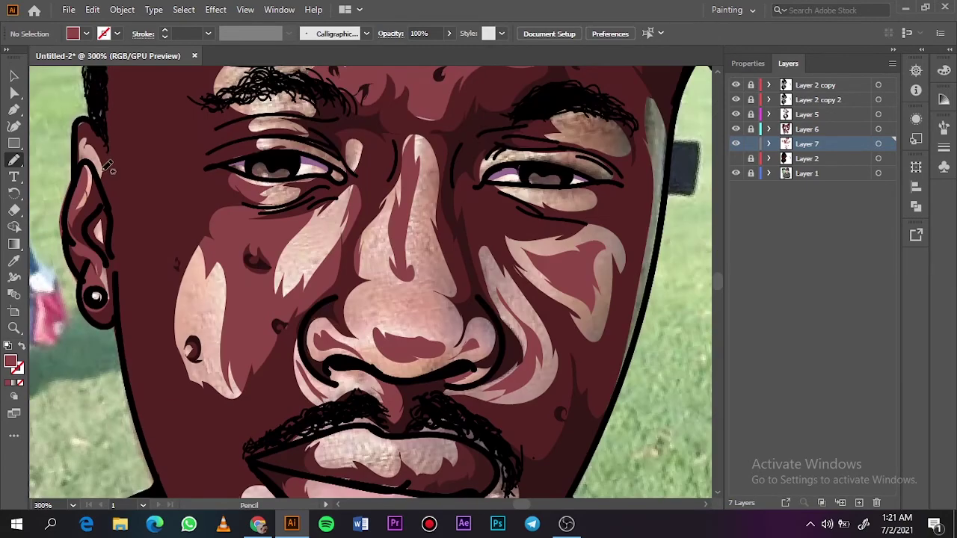
drag(643, 183, 609, 411)
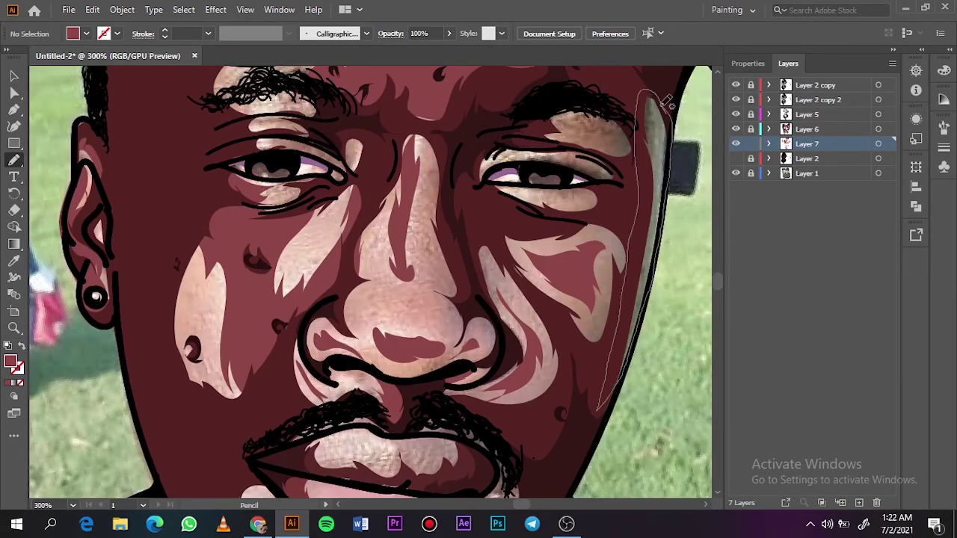
key(ctrl+0)
click(735, 173)
click(735, 172)
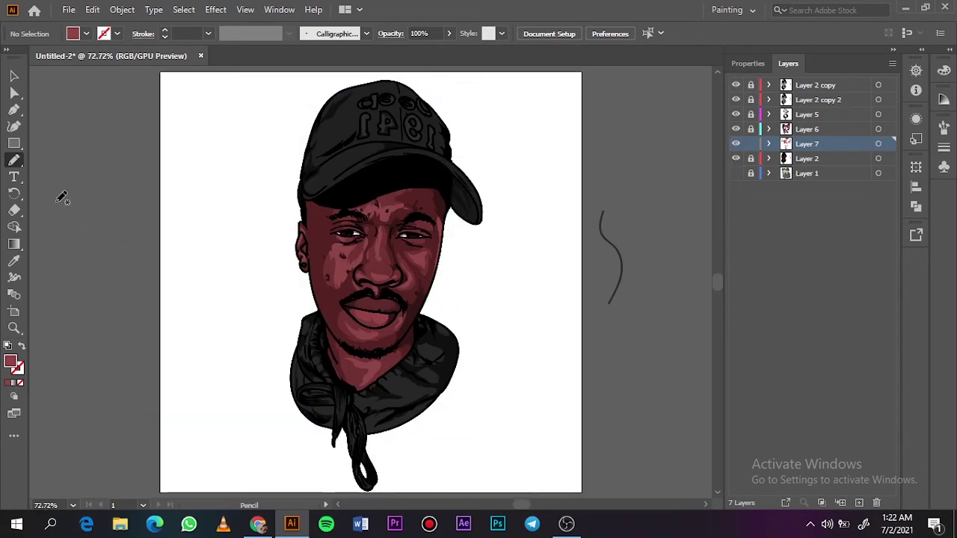
- Set the fill colour to dark grey in the Color Picker
key(i)
double_click(10, 362)
key(Return)
scroll(239, 196, up, 5)
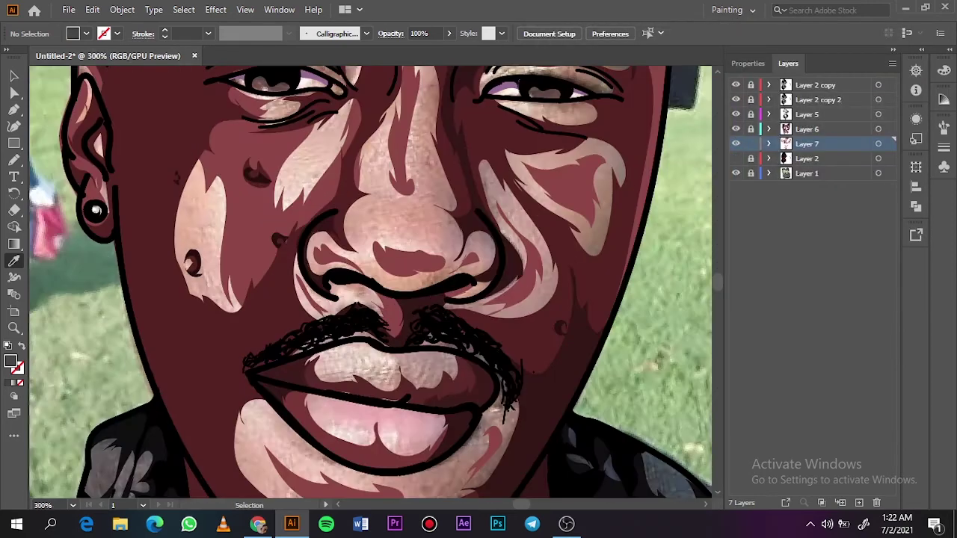
scroll(238, 196, down, 2)
key(n)
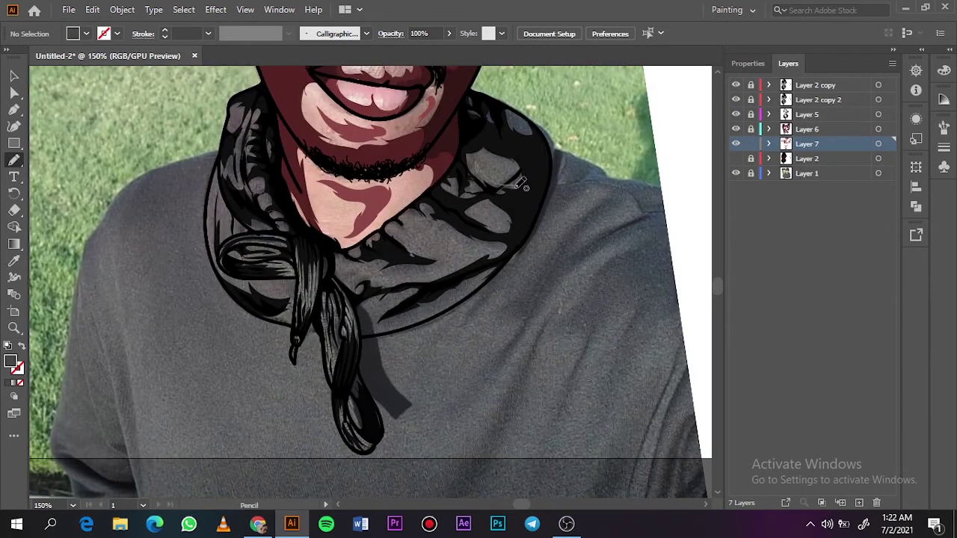
- Pencil grey shading on the scarf fold, lower edge and left edge, then hide the photo
click(736, 159)
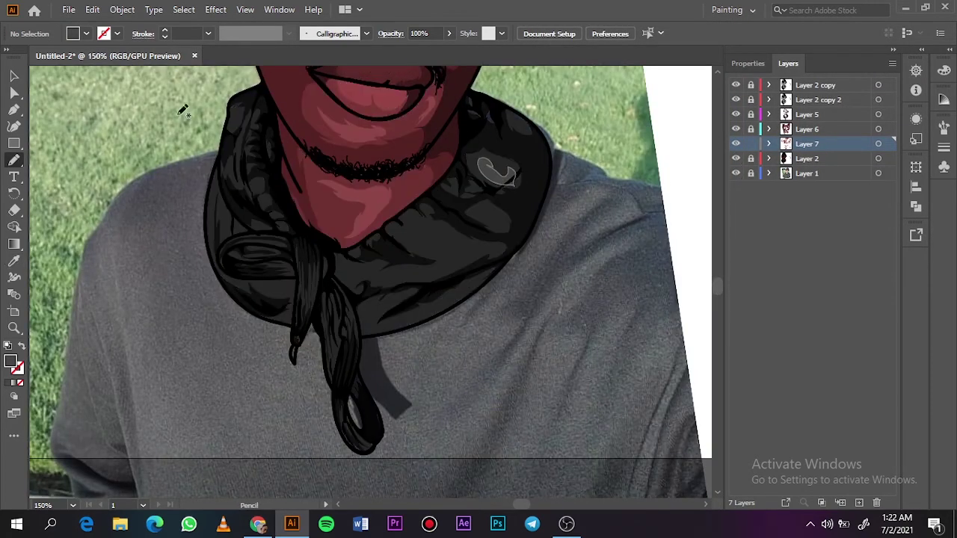
click(736, 158)
drag(433, 242, 428, 241)
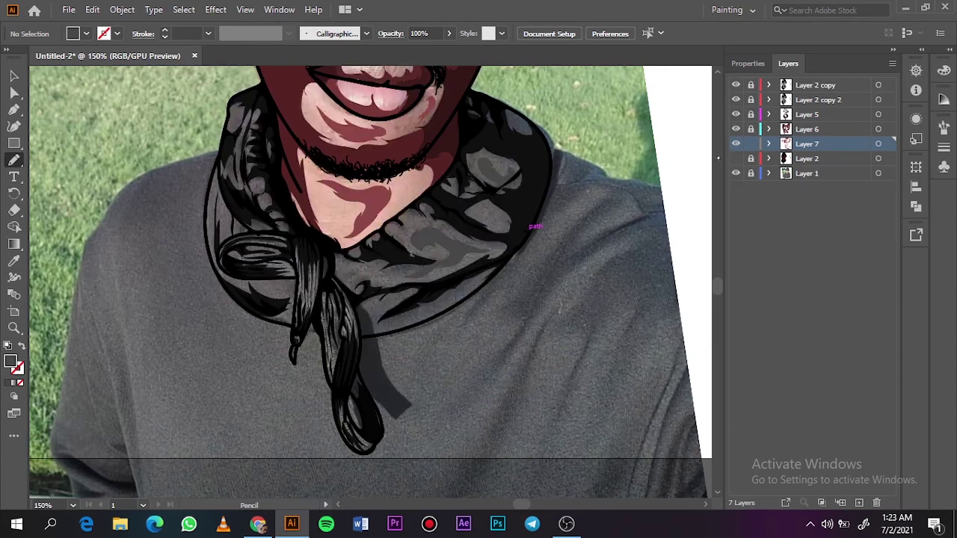
drag(383, 271, 358, 299)
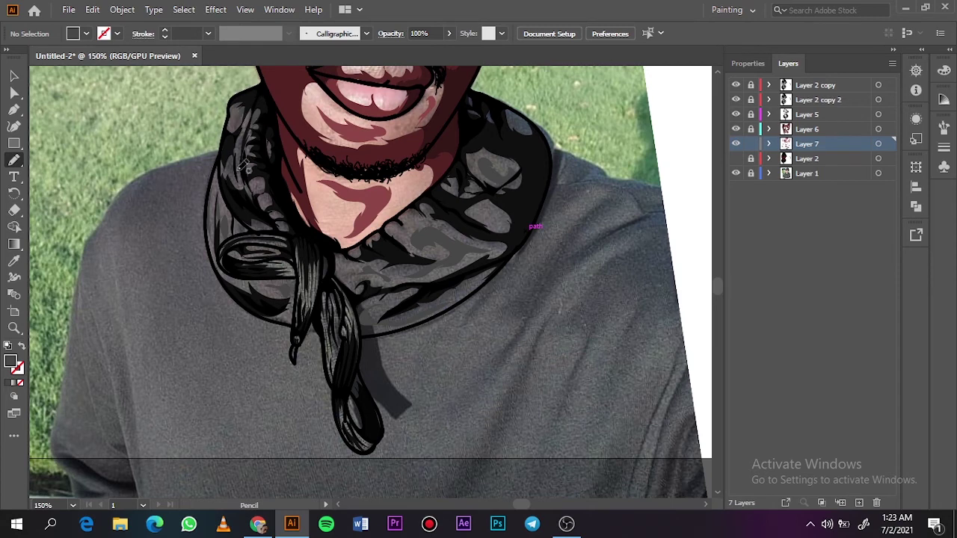
drag(223, 154, 252, 189)
click(736, 173)
key(ctrl+0)
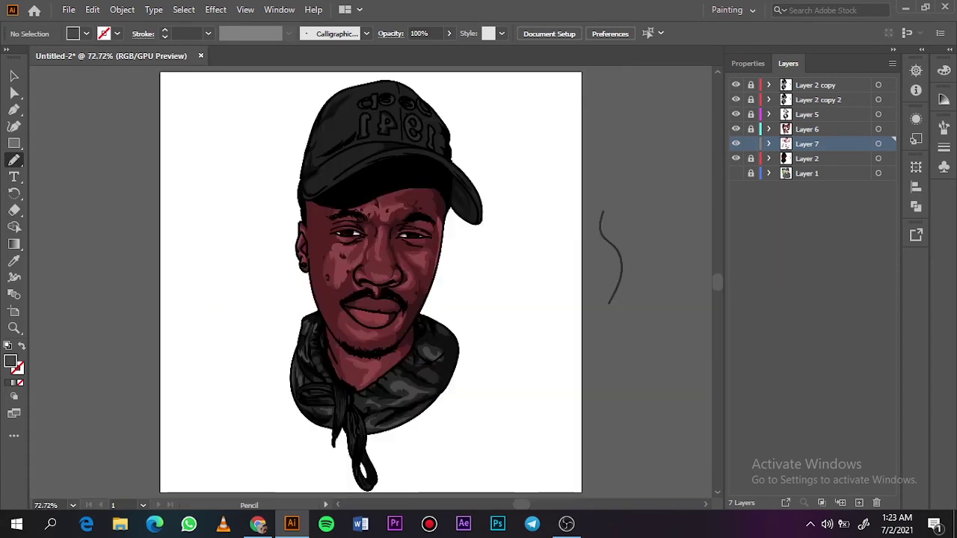
- Shade the scarf's lower loop, then compare Layer 1 and Layer 2 and hide the photo
scroll(370, 282, down, 1)
scroll(370, 282, down, 1)
scroll(369, 410, up, 4)
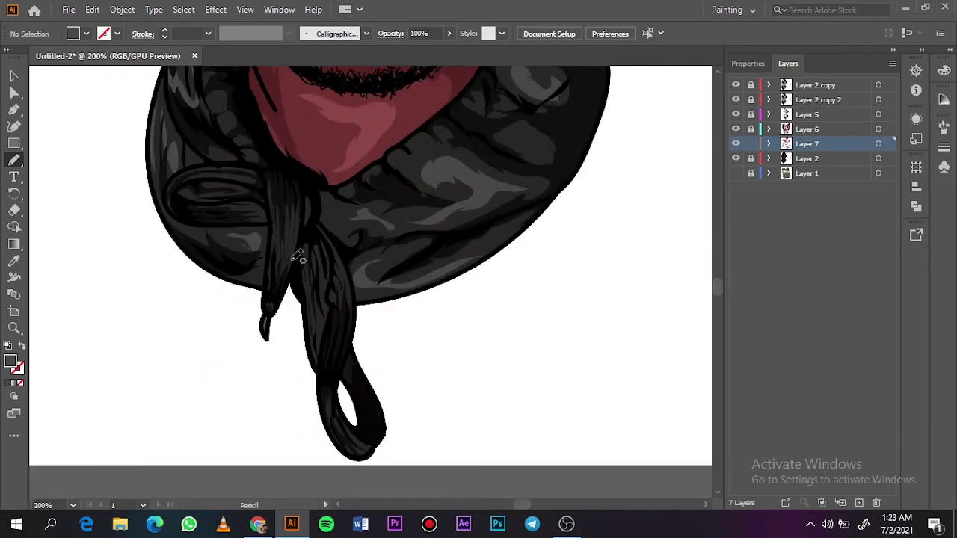
drag(336, 426, 372, 452)
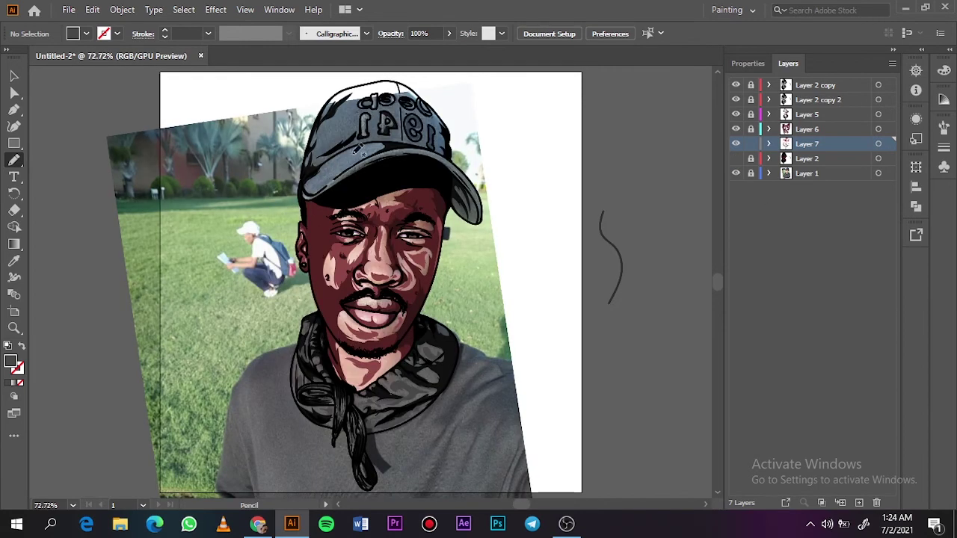
click(736, 158)
click(735, 173)
click(735, 172)
click(736, 159)
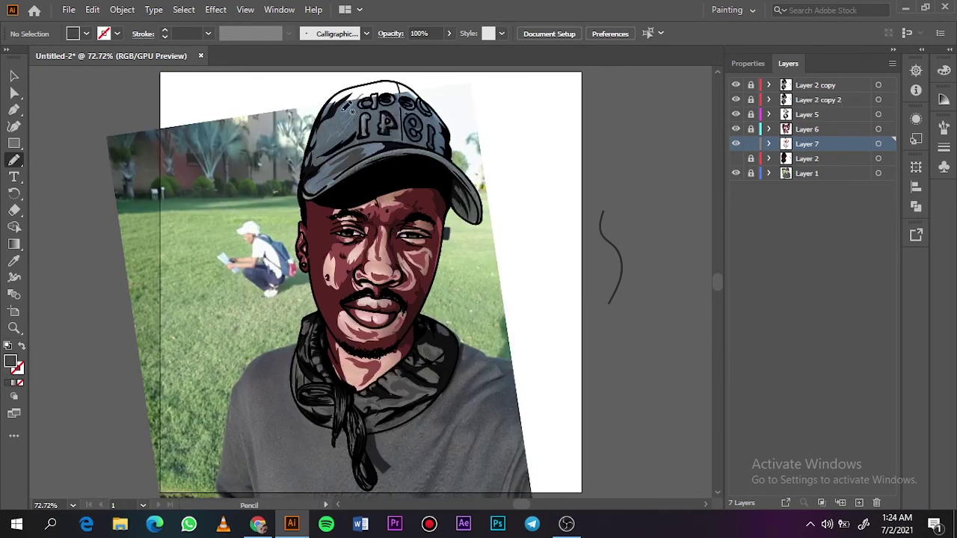
click(736, 158)
click(736, 173)
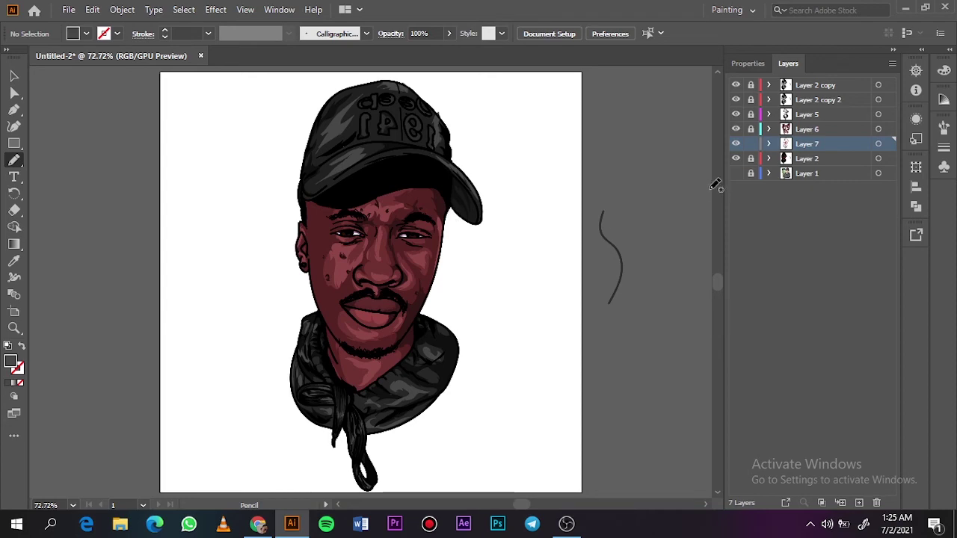
- Sample the lip tone #964545 as fill and pencil a shading shape on the lip
key(z)
click(386, 275)
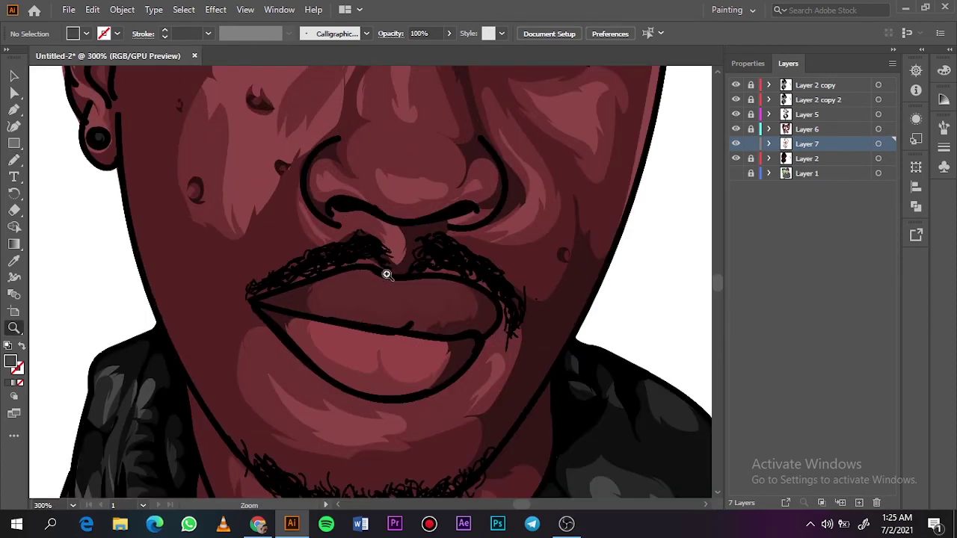
key(i)
click(335, 331)
double_click(10, 361)
key(Escape)
click(8, 382)
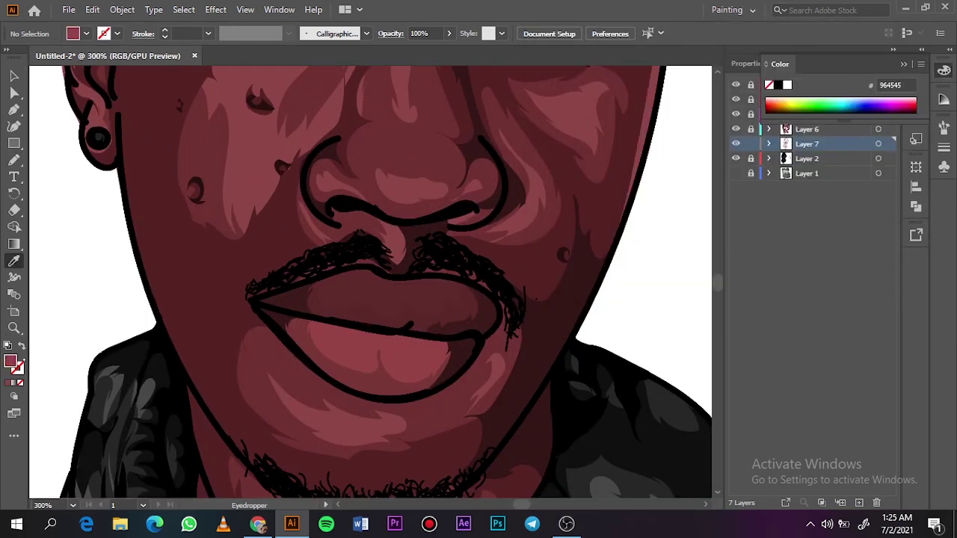
double_click(10, 361)
key(Escape)
click(736, 158)
key(n)
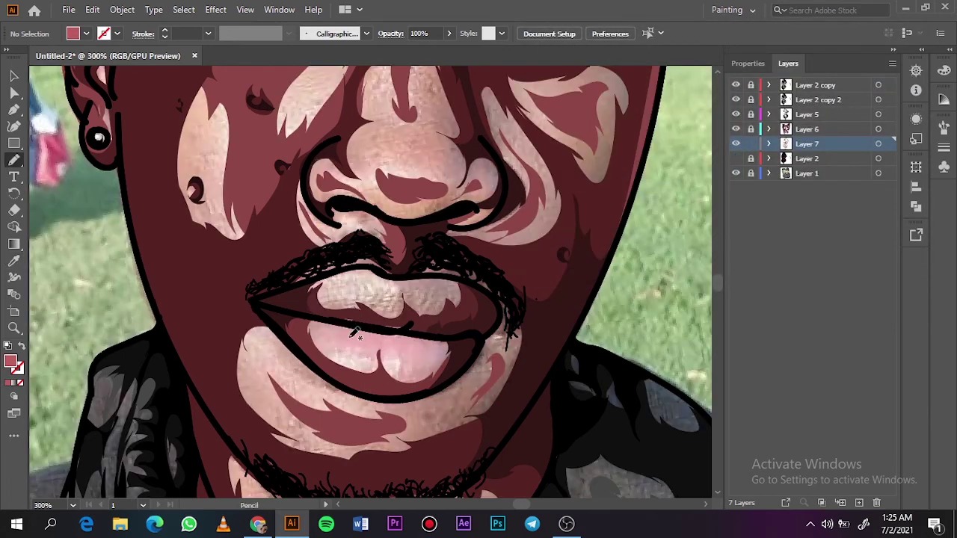
drag(415, 359, 419, 363)
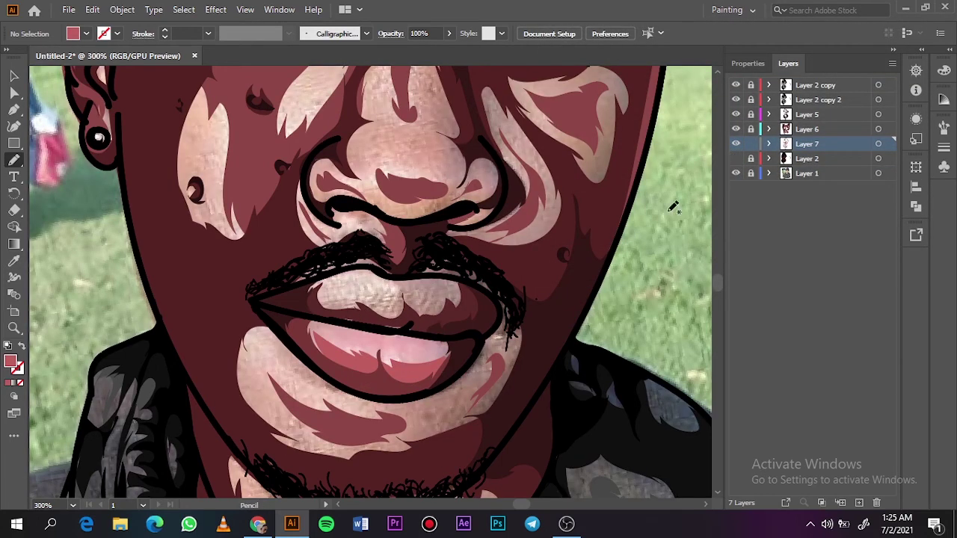
- Sample a reddish mouth colour and outline a closed shading shape over the upper lip
key(i)
click(736, 159)
click(438, 267)
double_click(10, 361)
key(Escape)
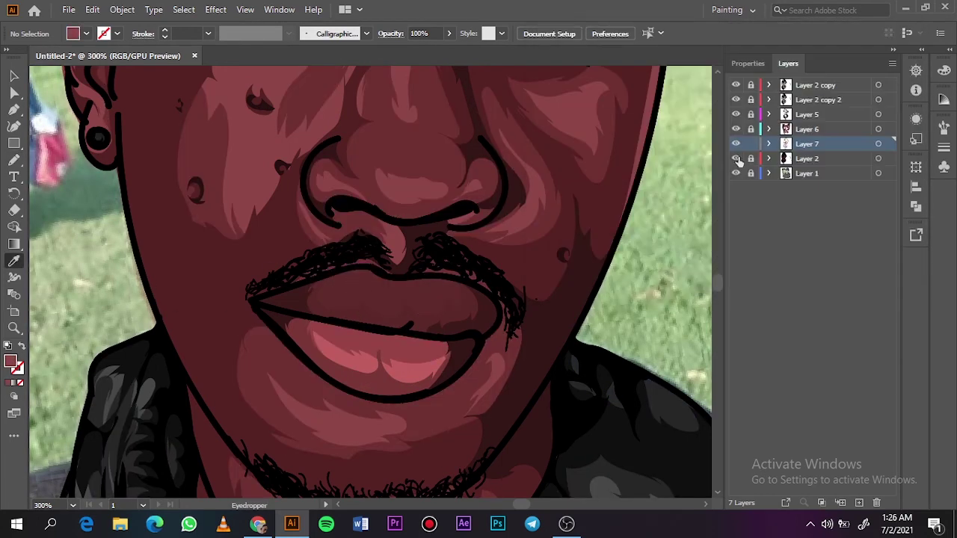
click(736, 158)
key(n)
drag(329, 268, 422, 292)
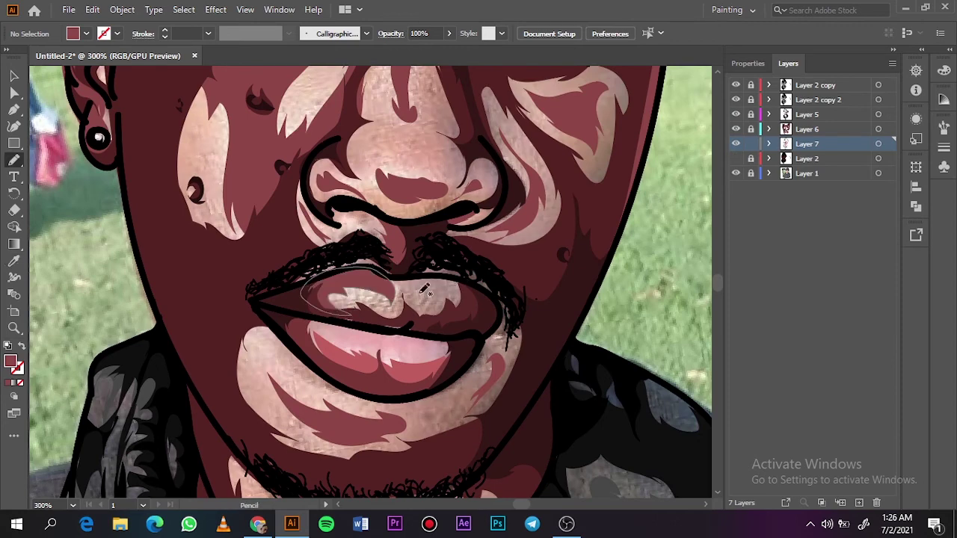
click(736, 158)
key(ctrl+0)
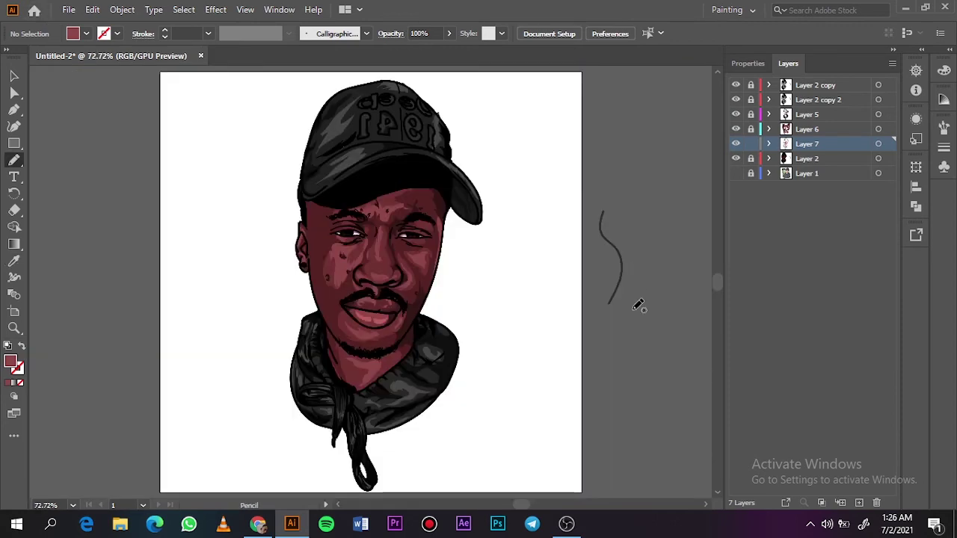
scroll(636, 304, up, 5)
- Set the fill to dark brown #2B110C for the irises and hide the reference photo
key(i)
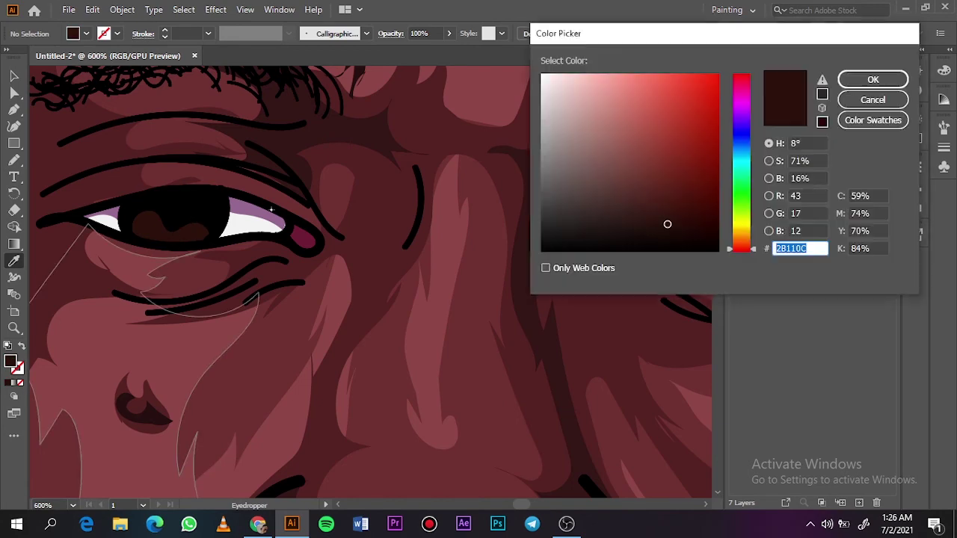
double_click(11, 362)
key(Escape)
click(735, 158)
key(n)
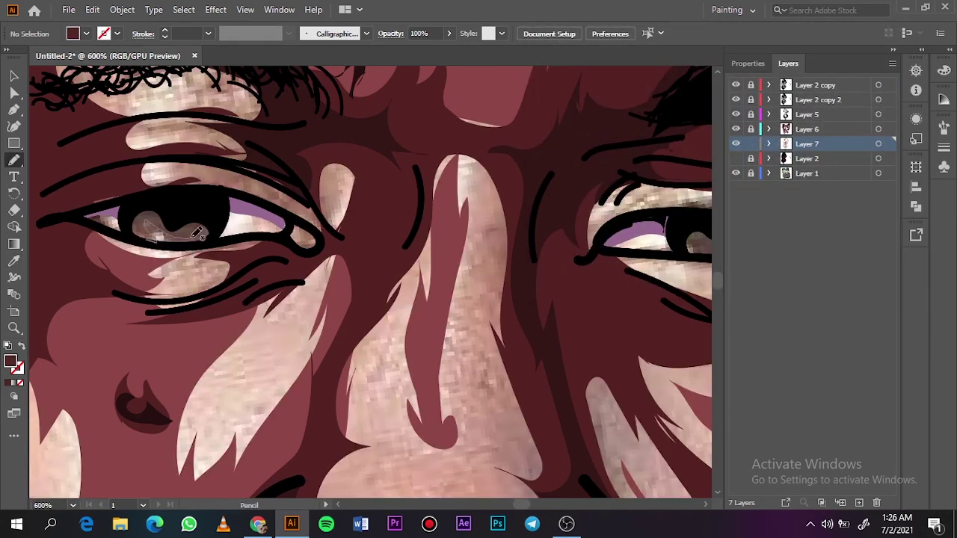
scroll(525, 486, right, 5)
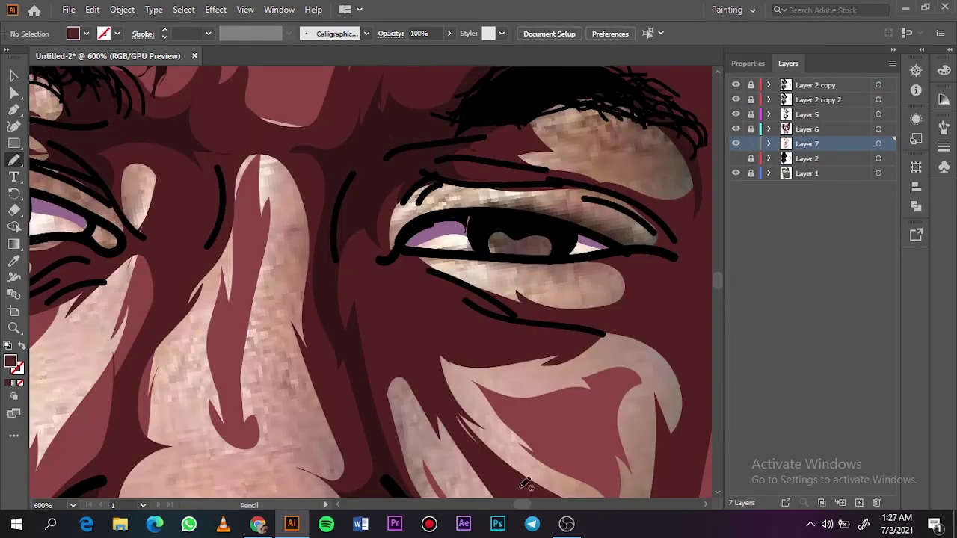
click(736, 159)
click(735, 172)
key(ctrl+0)
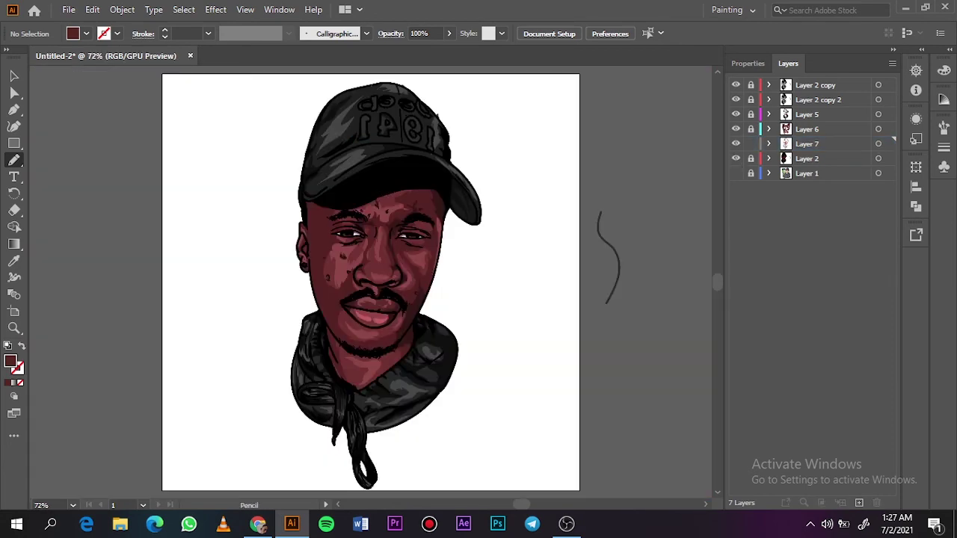
- Set the fill to white ffffff and zoom in around the eyes
double_click(10, 361)
text(ffffff)
key(Return)
key(z)
drag(356, 233, 419, 234)
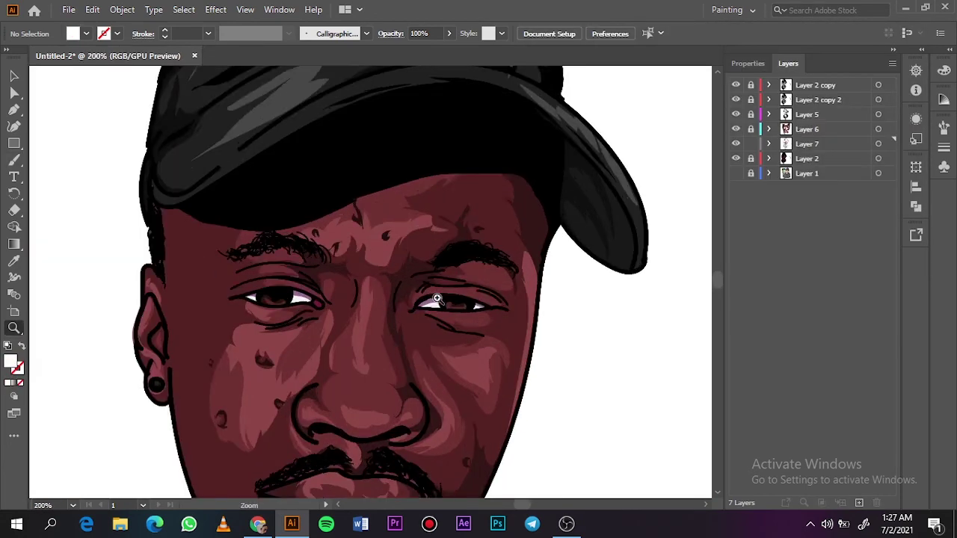
- With the Paintbrush selected, add a new top layer and swap fill and stroke colours
key(b)
click(815, 85)
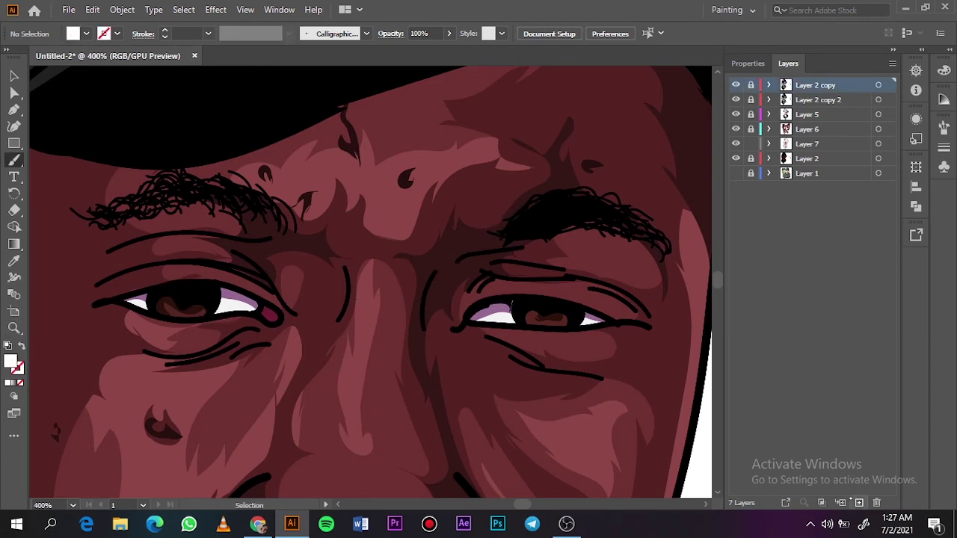
click(859, 503)
key(shift+x)
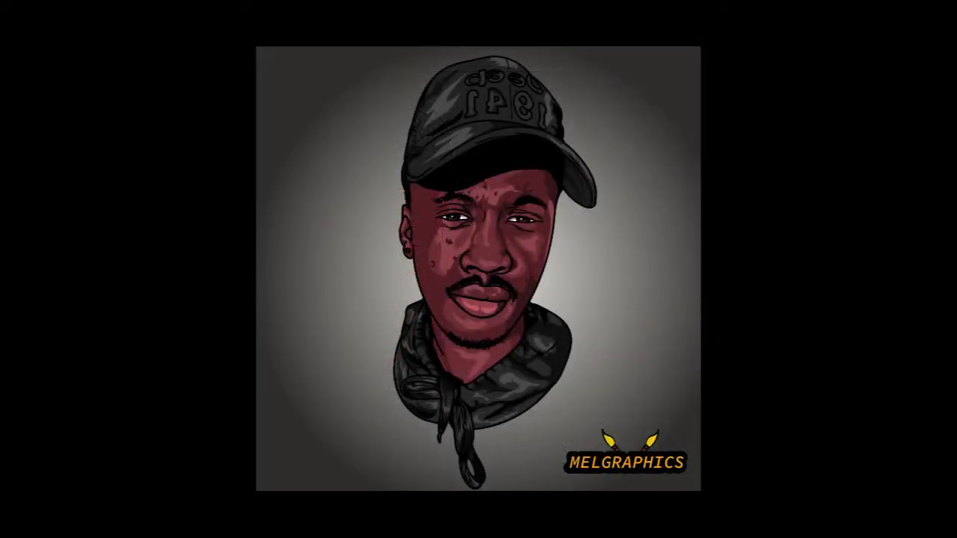